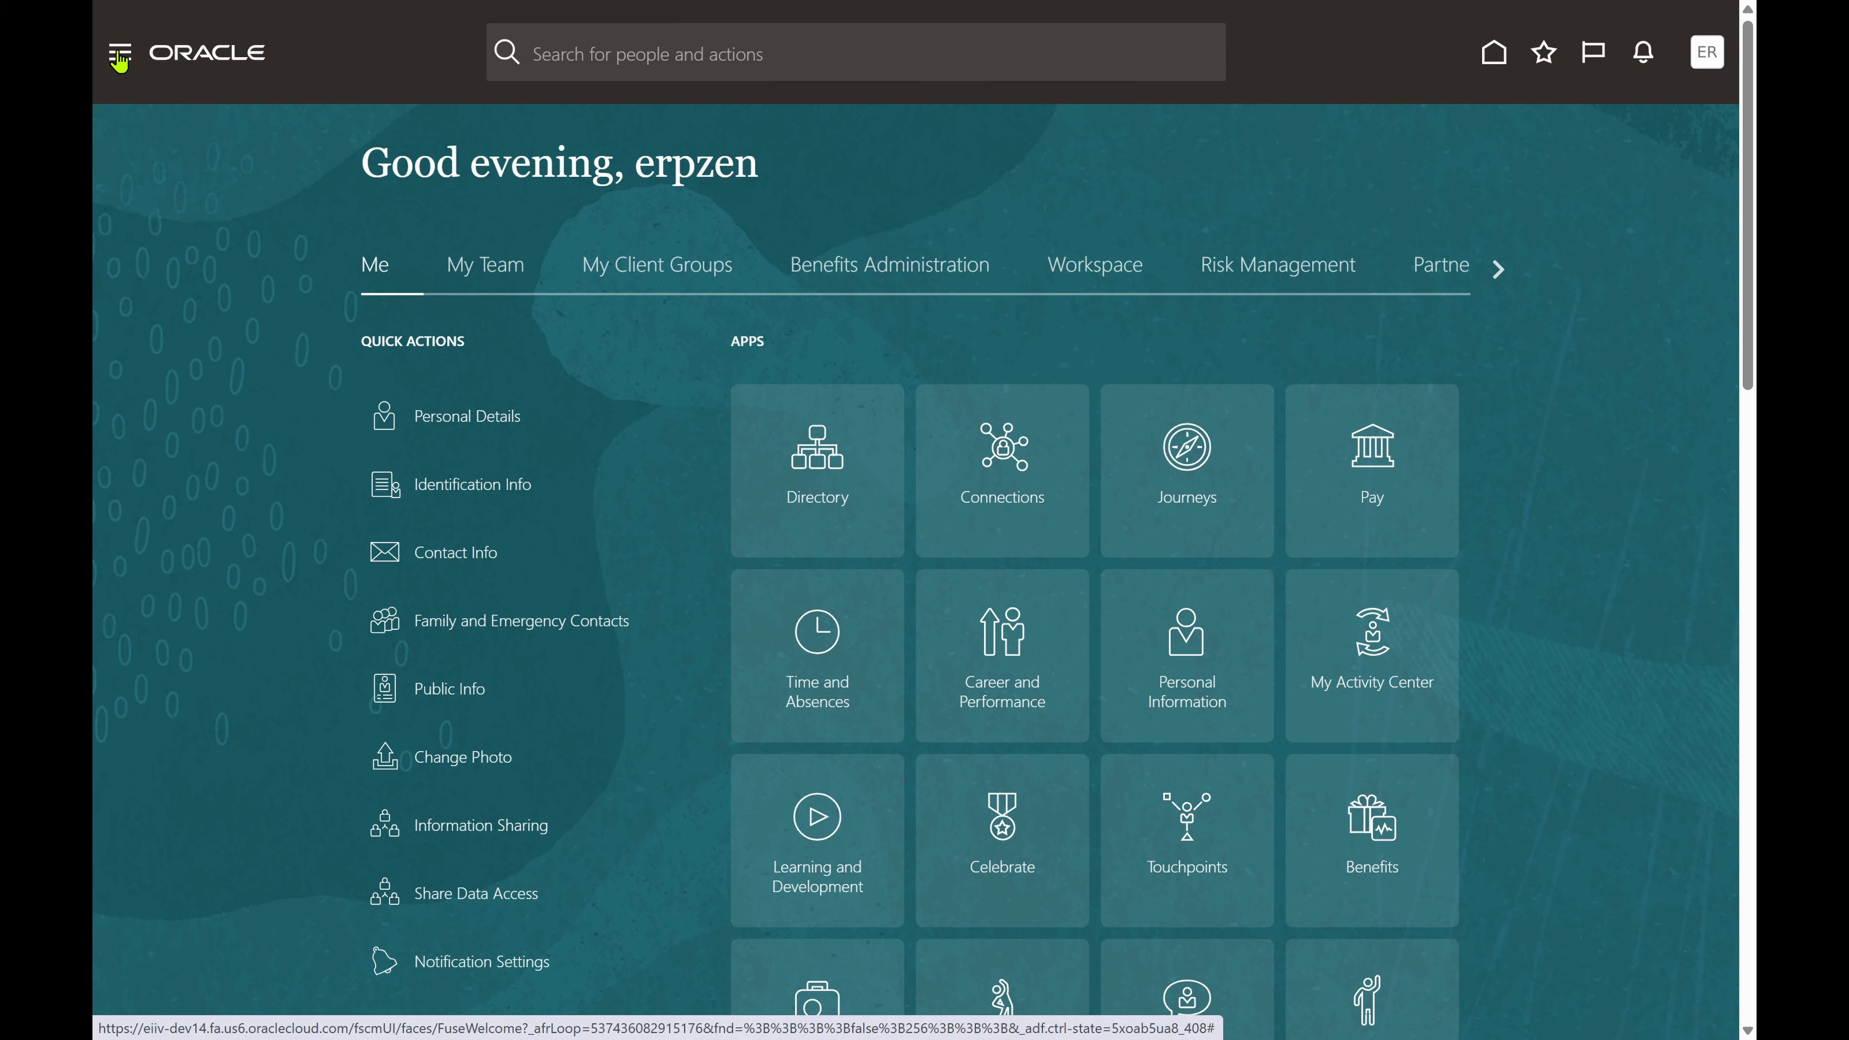
Open the Payables Invoices work area and display its list of invoice tasks.
left_click(119, 62)
scroll(293, 594, "down", 5)
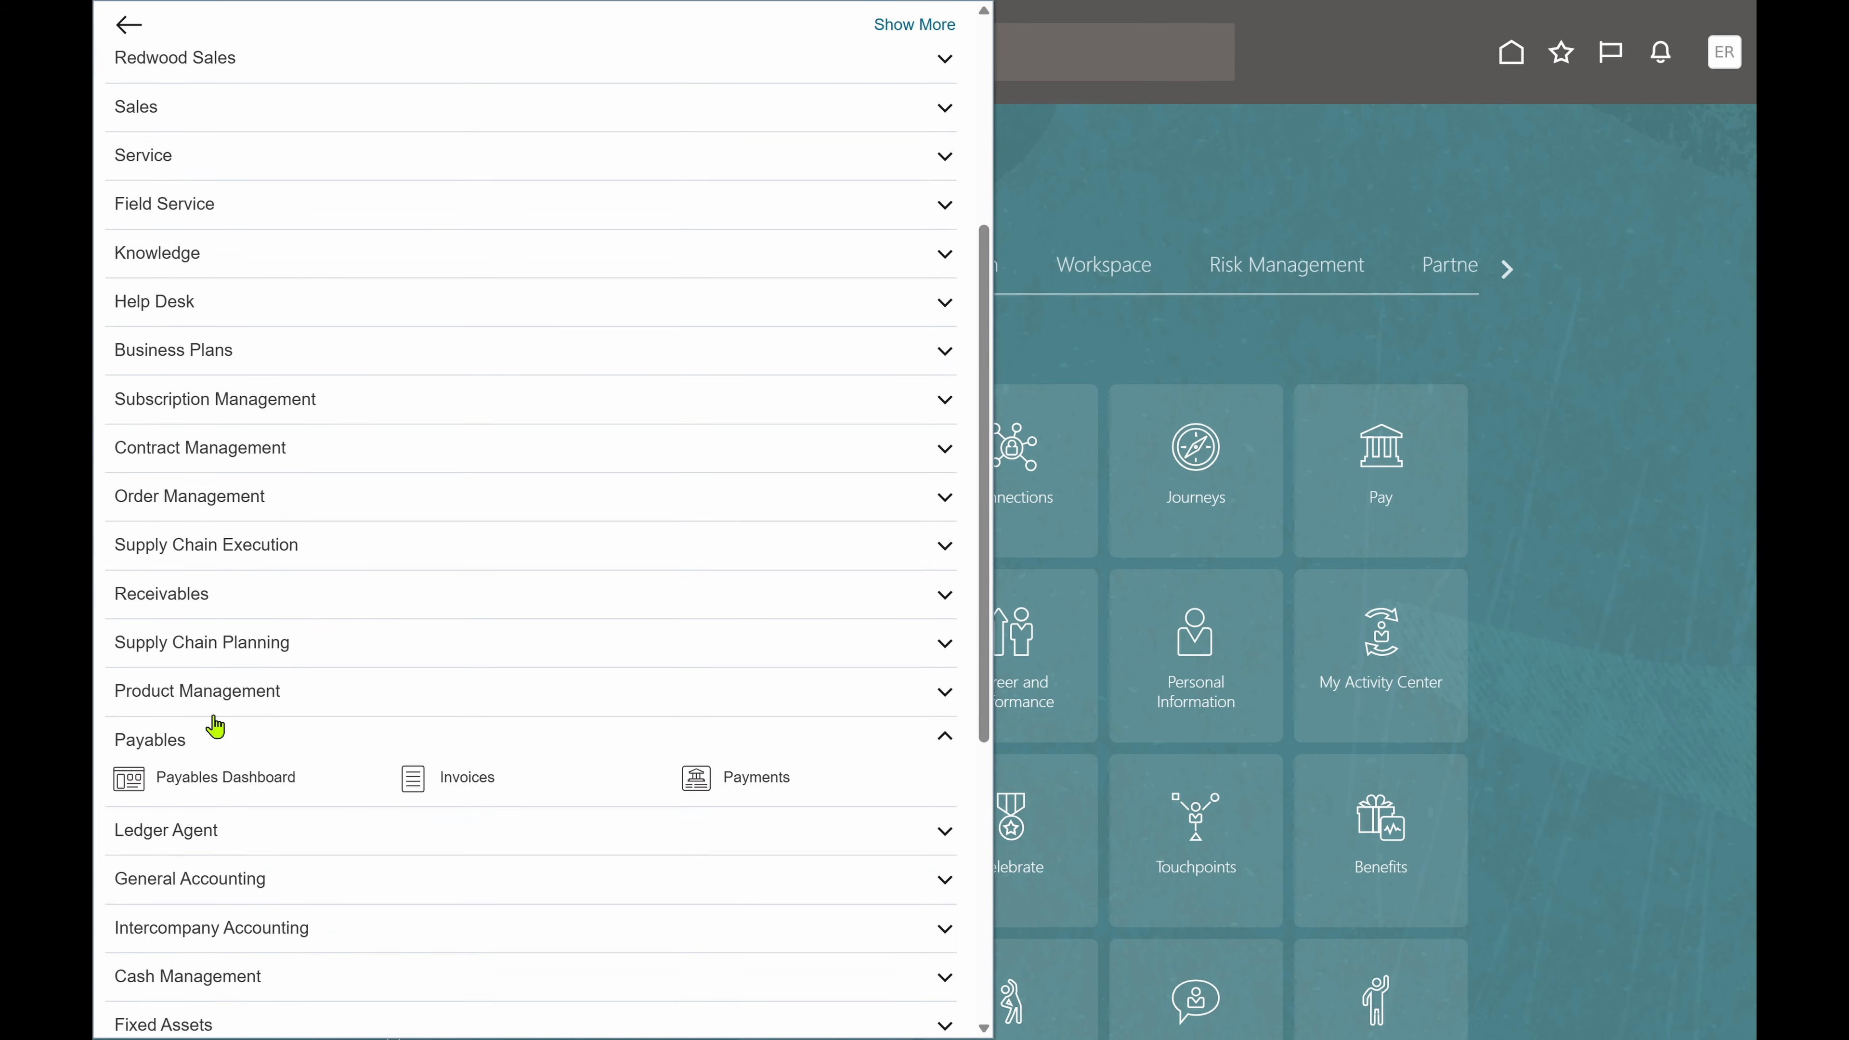
left_click(166, 740)
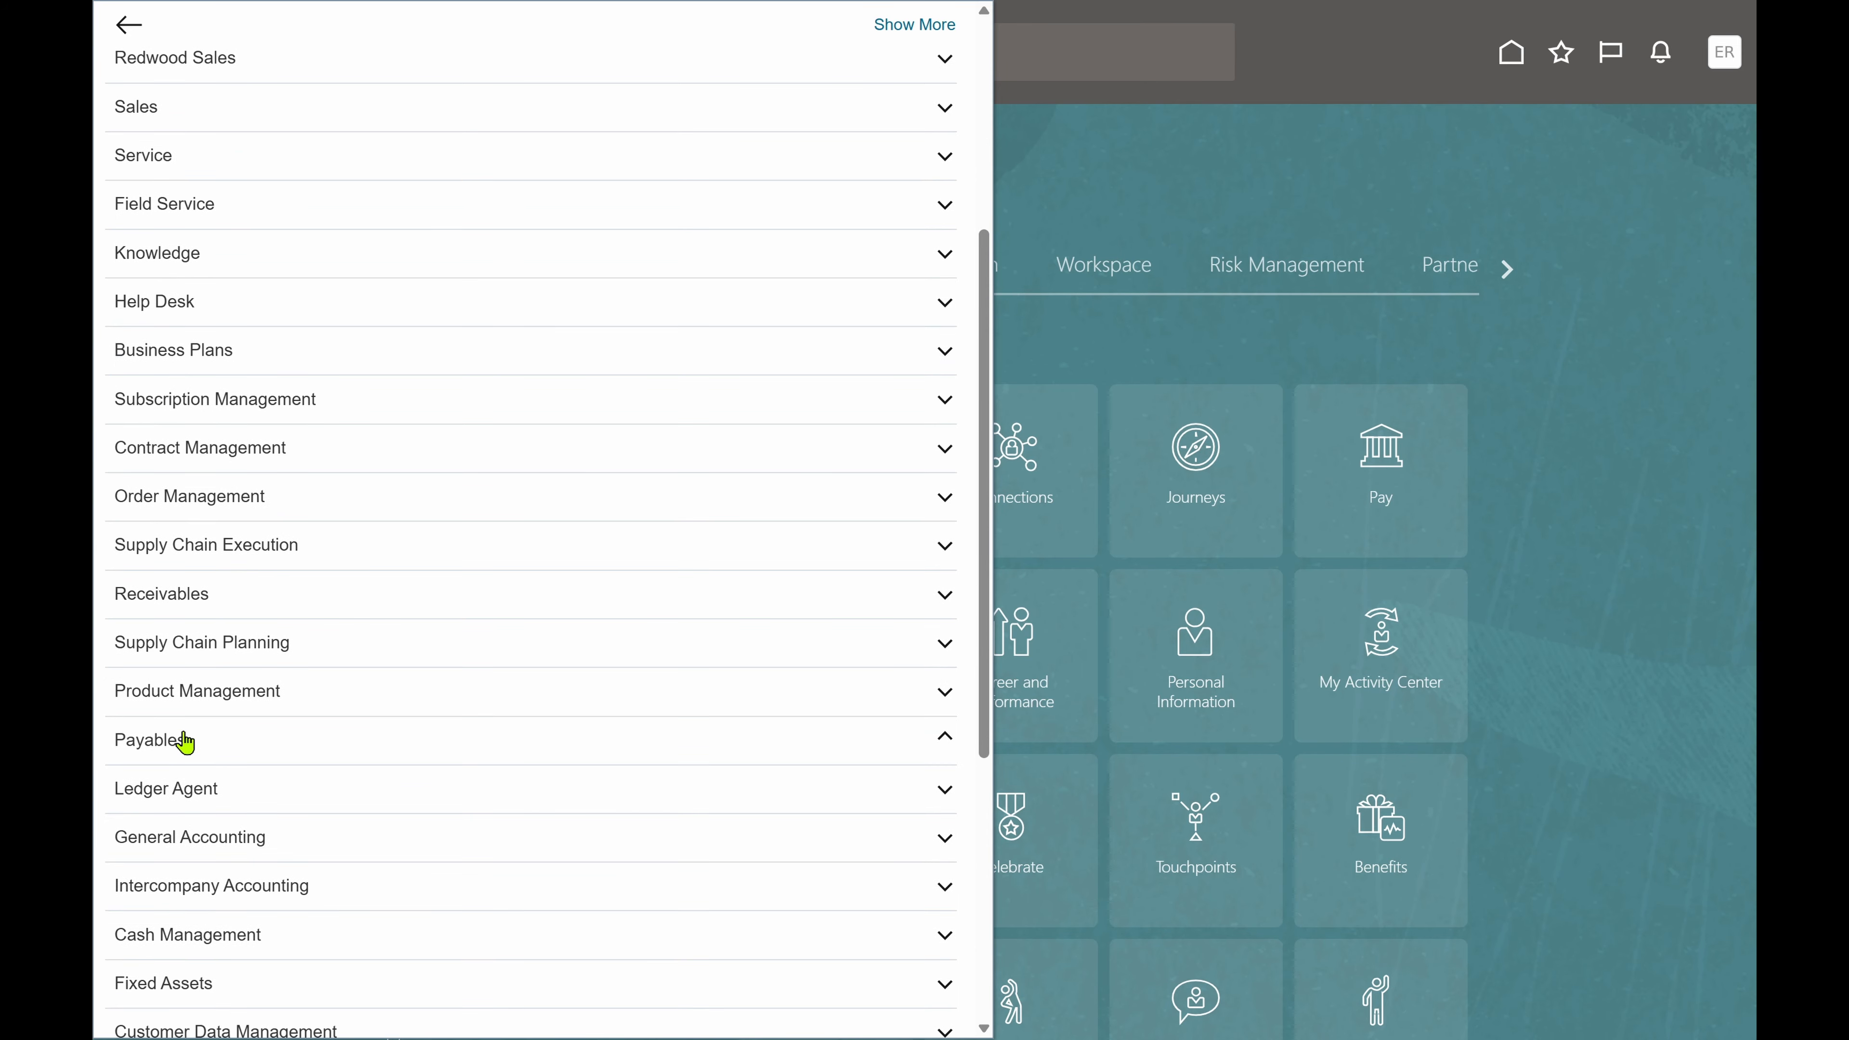
left_click(183, 741)
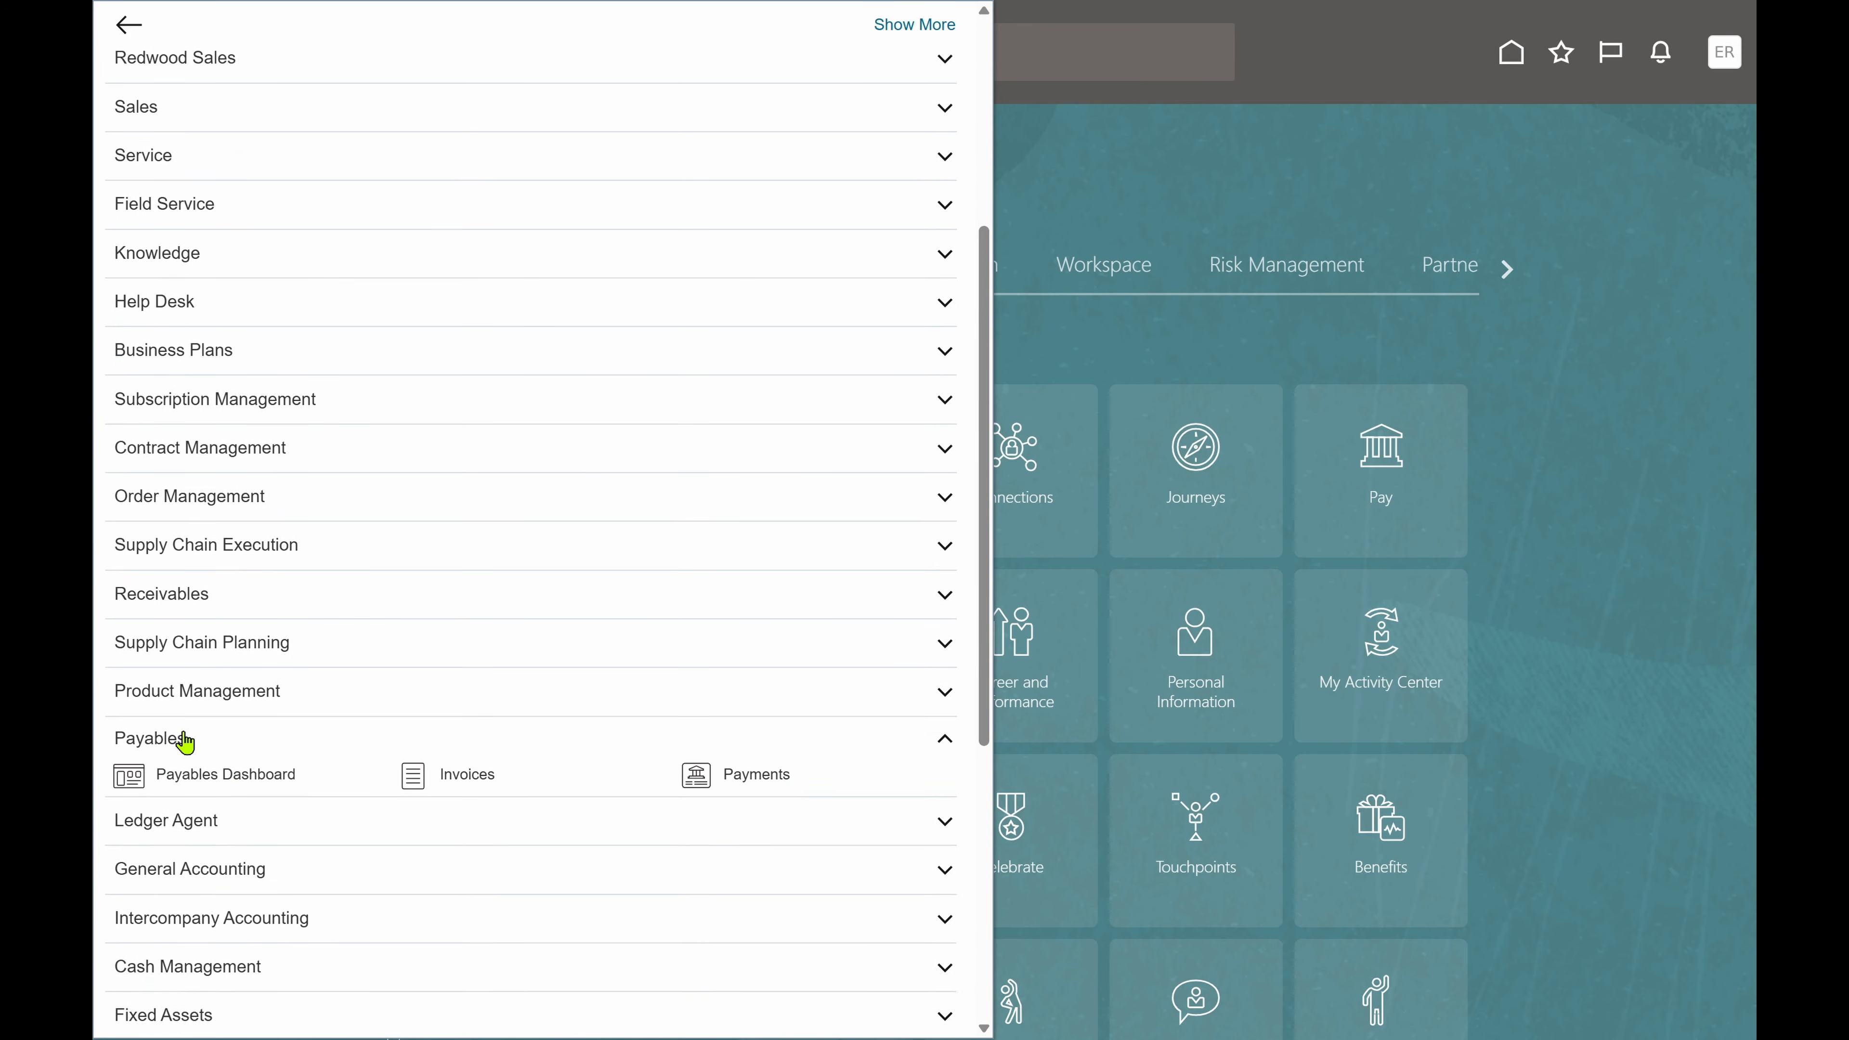
left_click(415, 779)
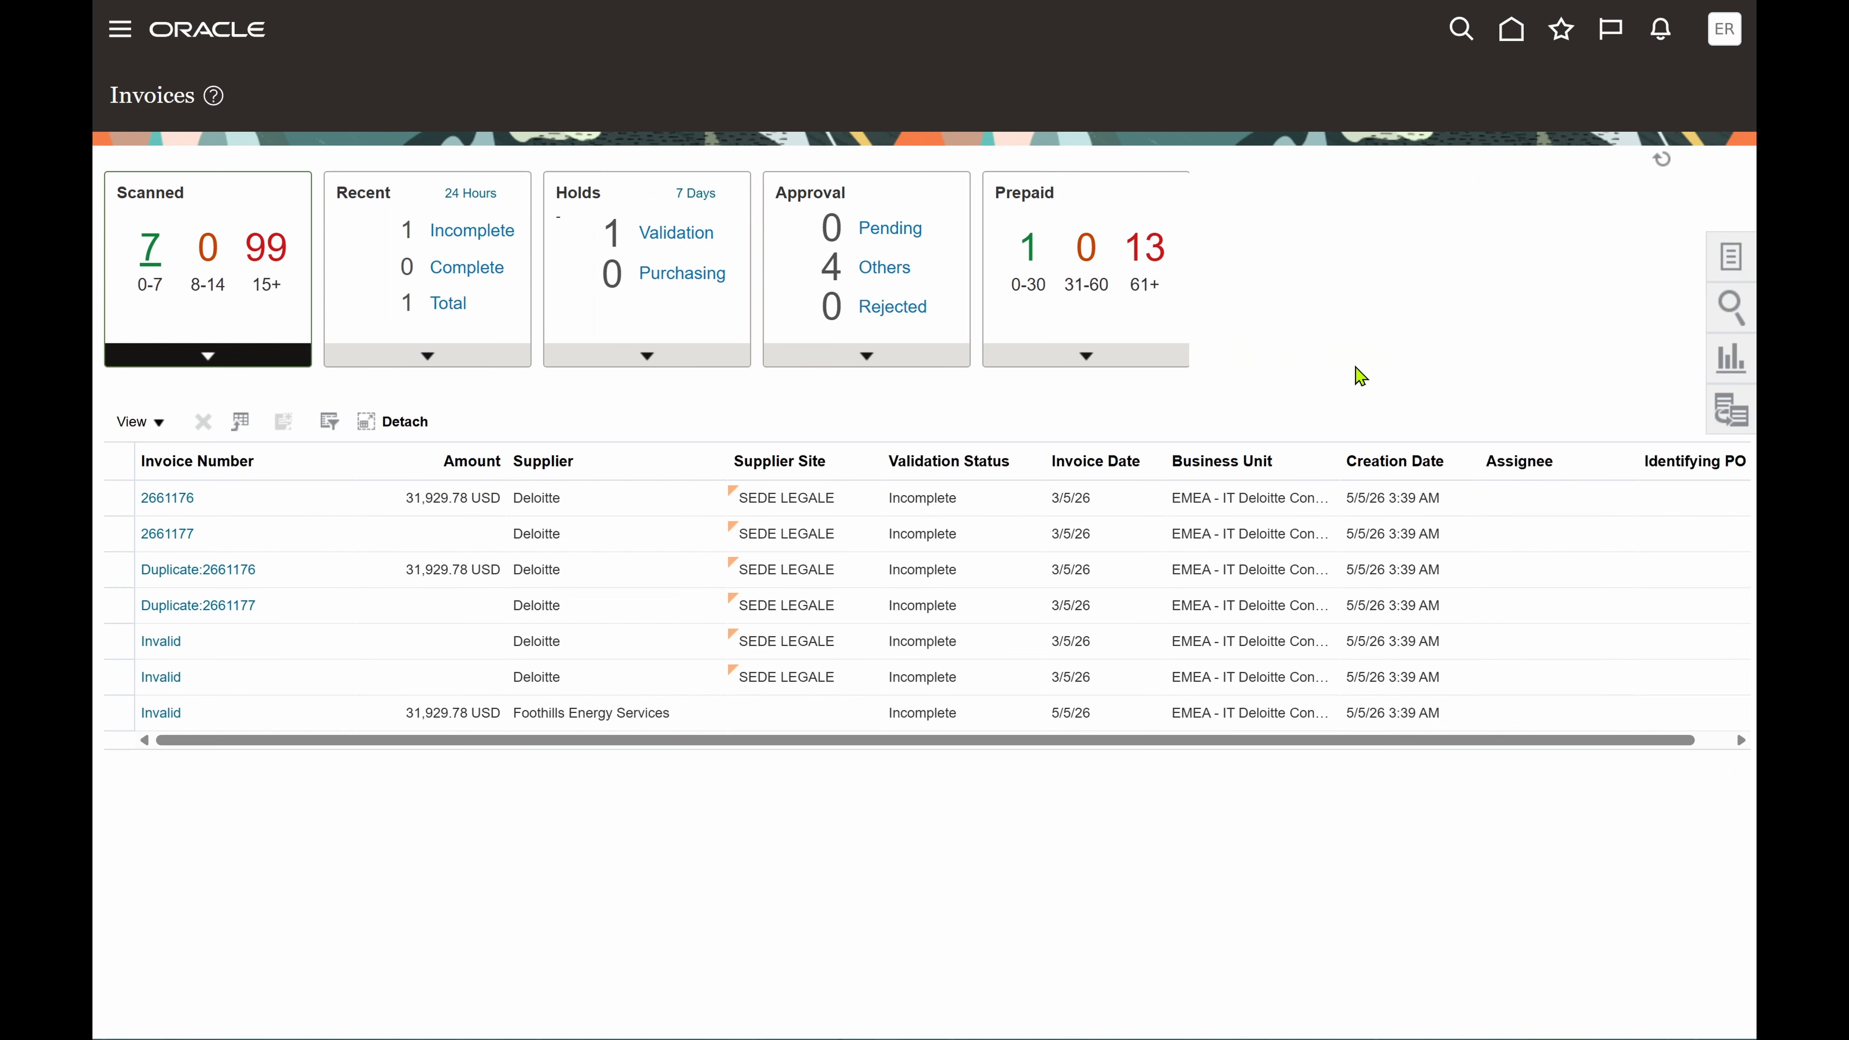
left_click(1730, 260)
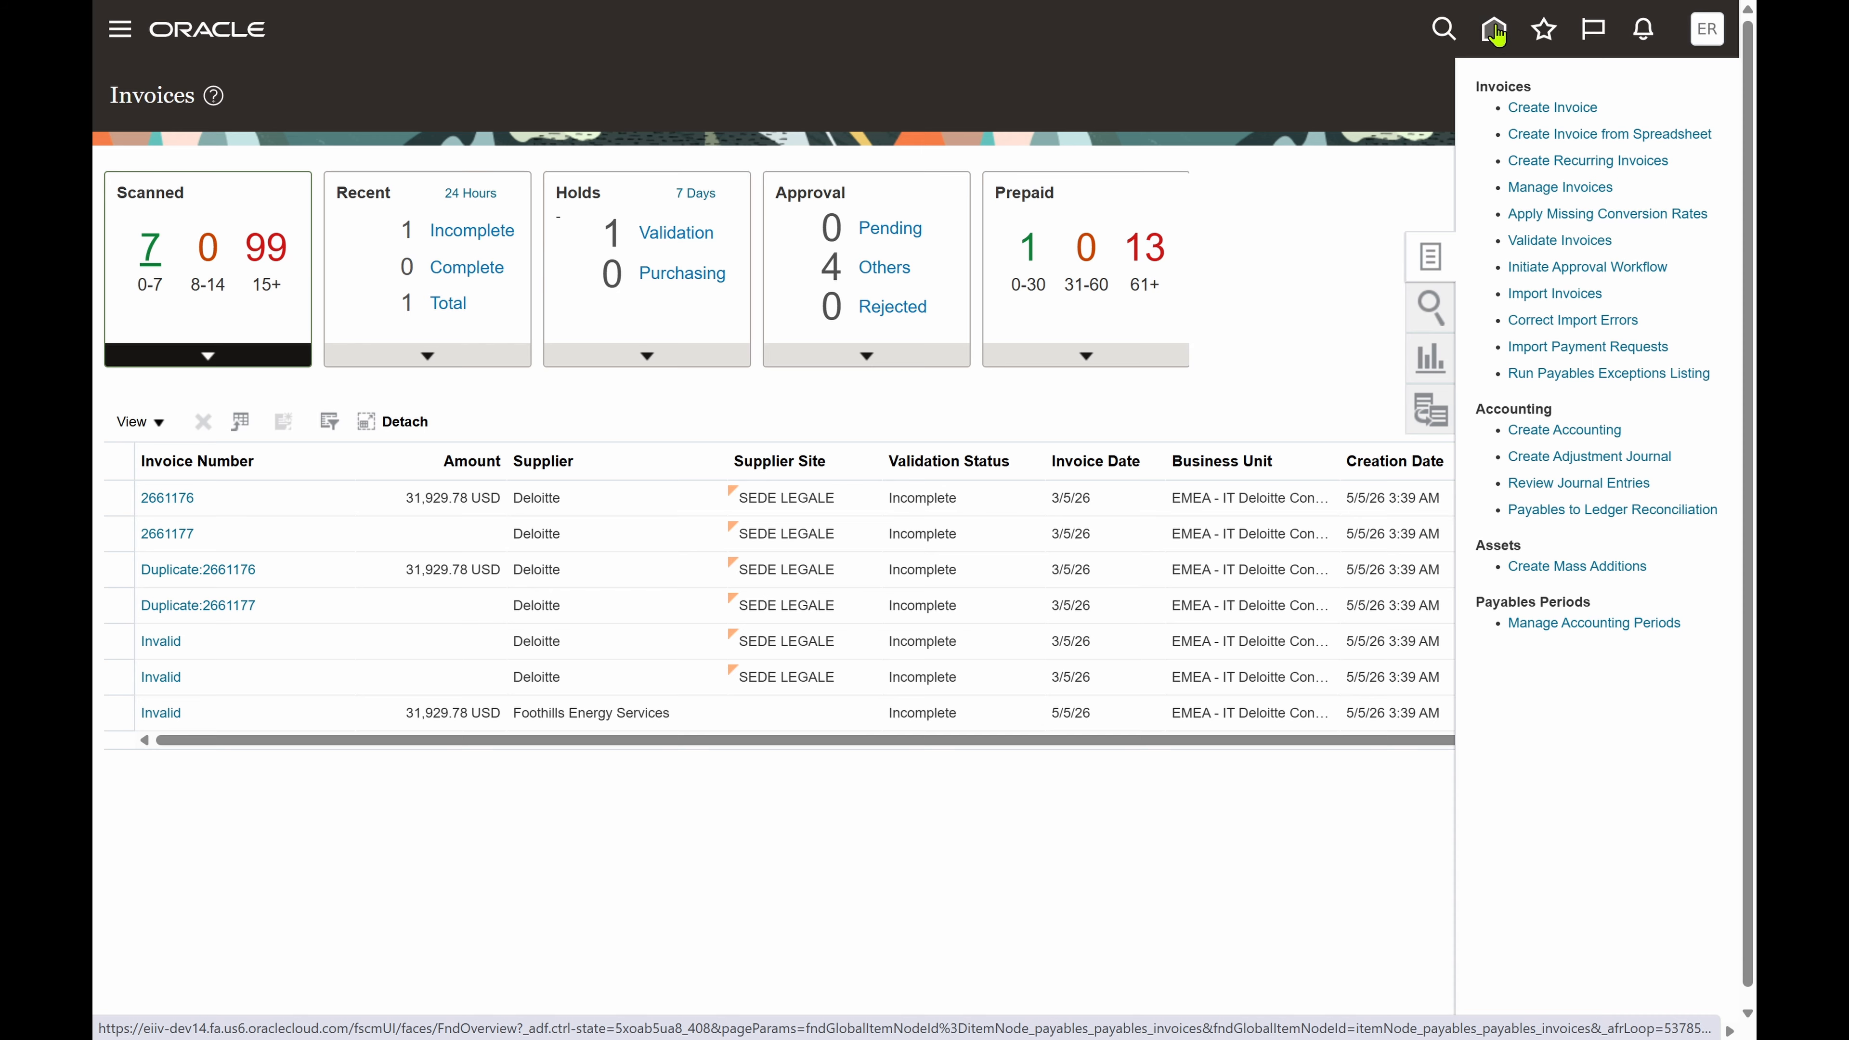
Return to the home page and start creating an invoice from the Payables quick actions.
left_click(1494, 28)
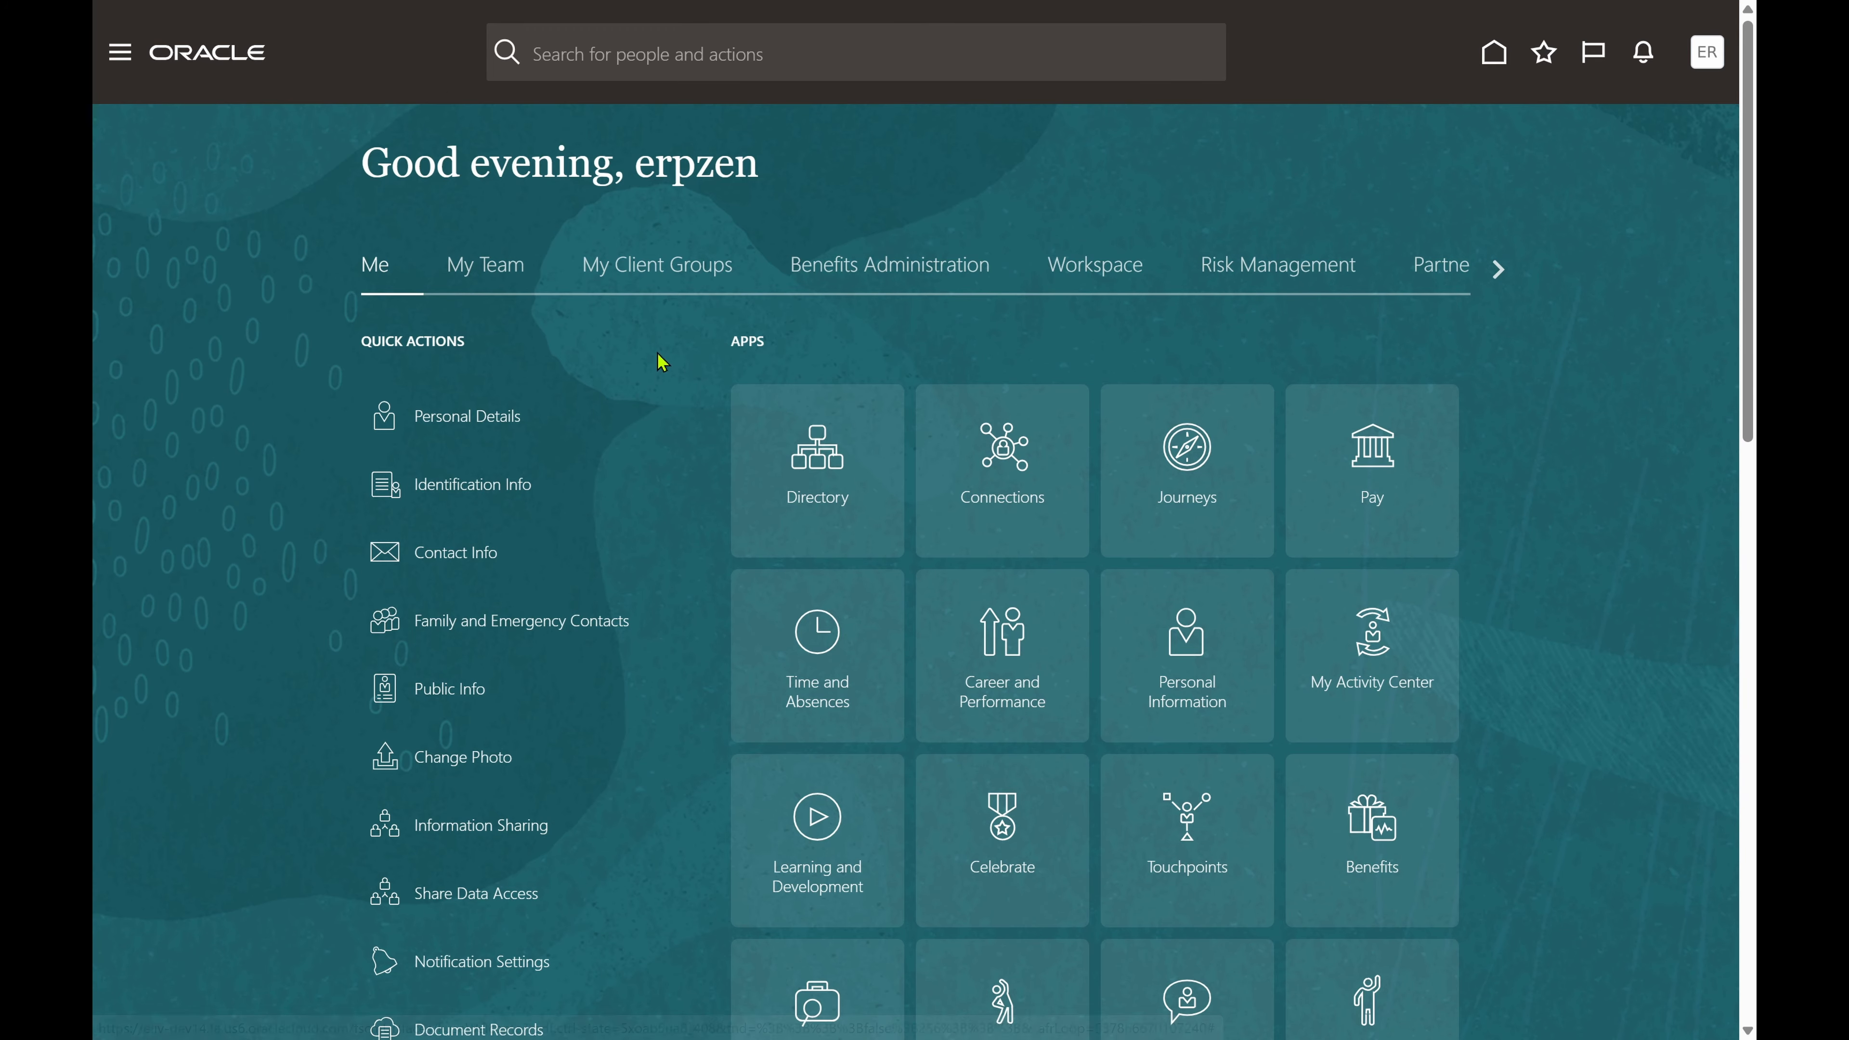
left_click(1498, 270)
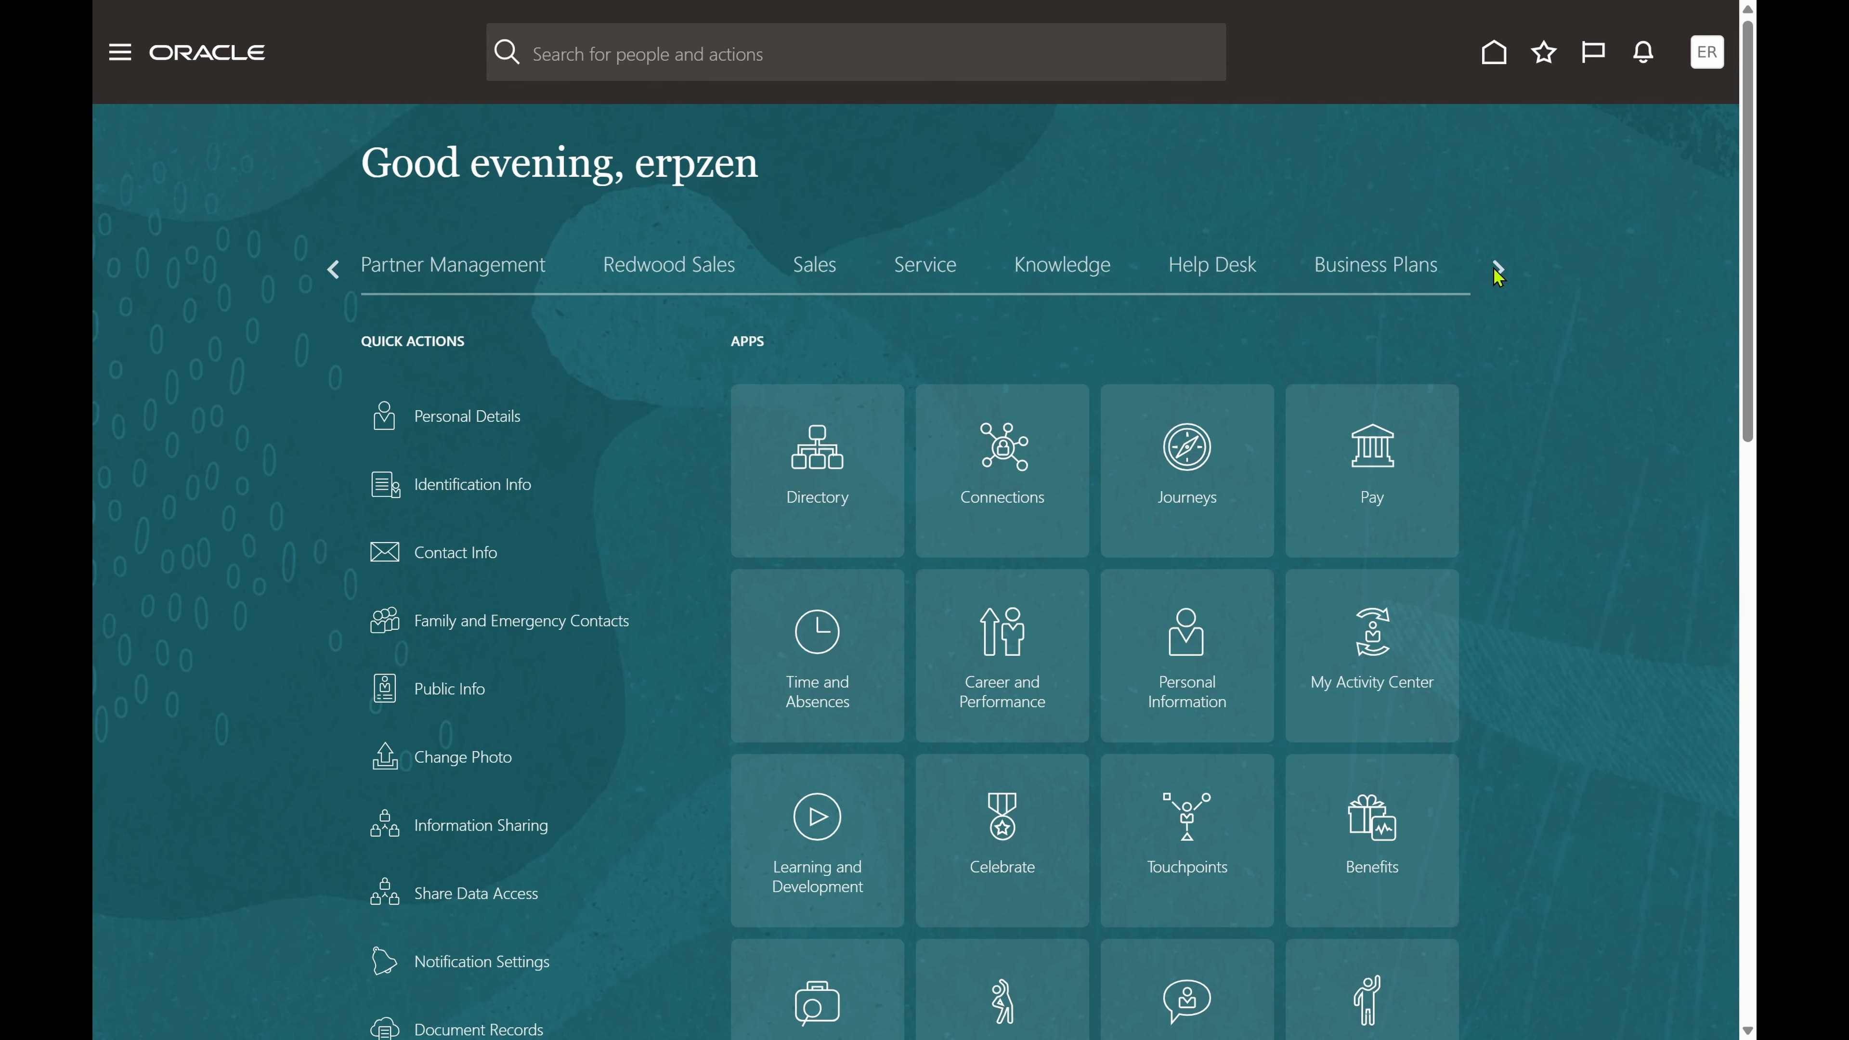
left_click(1498, 270)
left_click(1498, 271)
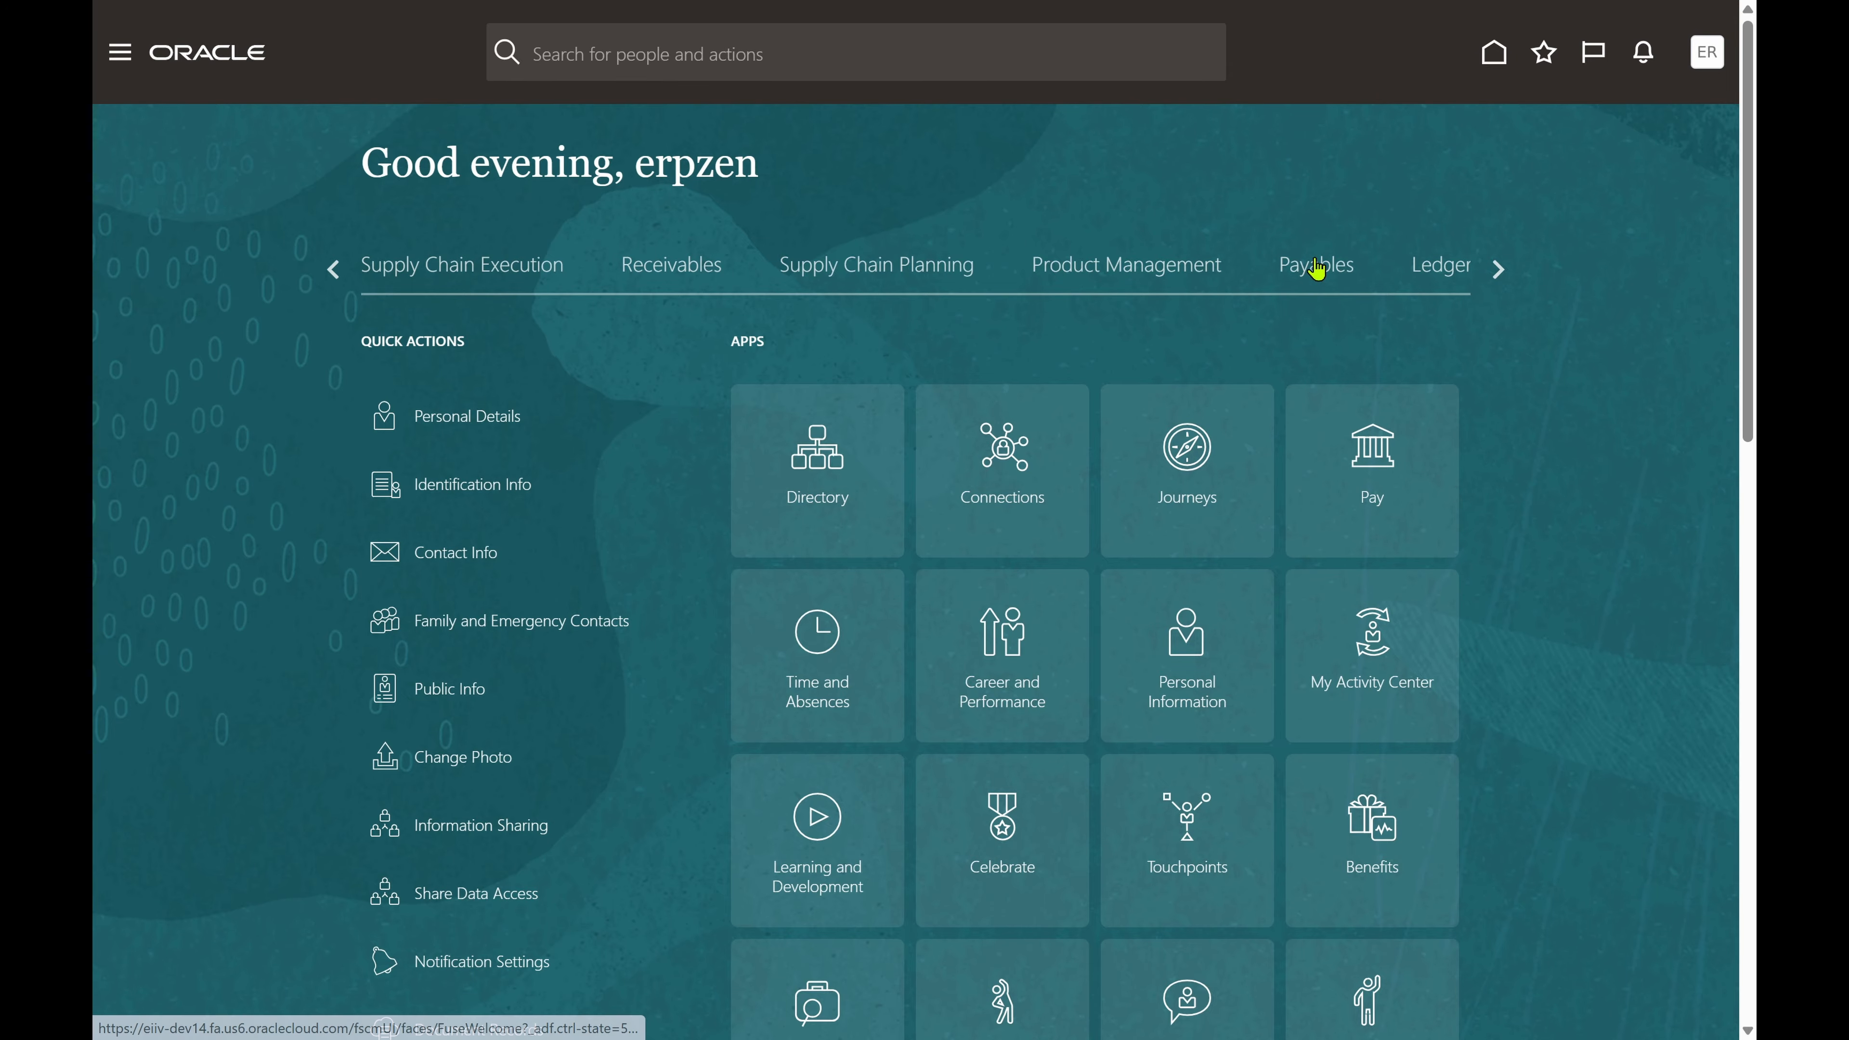
left_click(1313, 270)
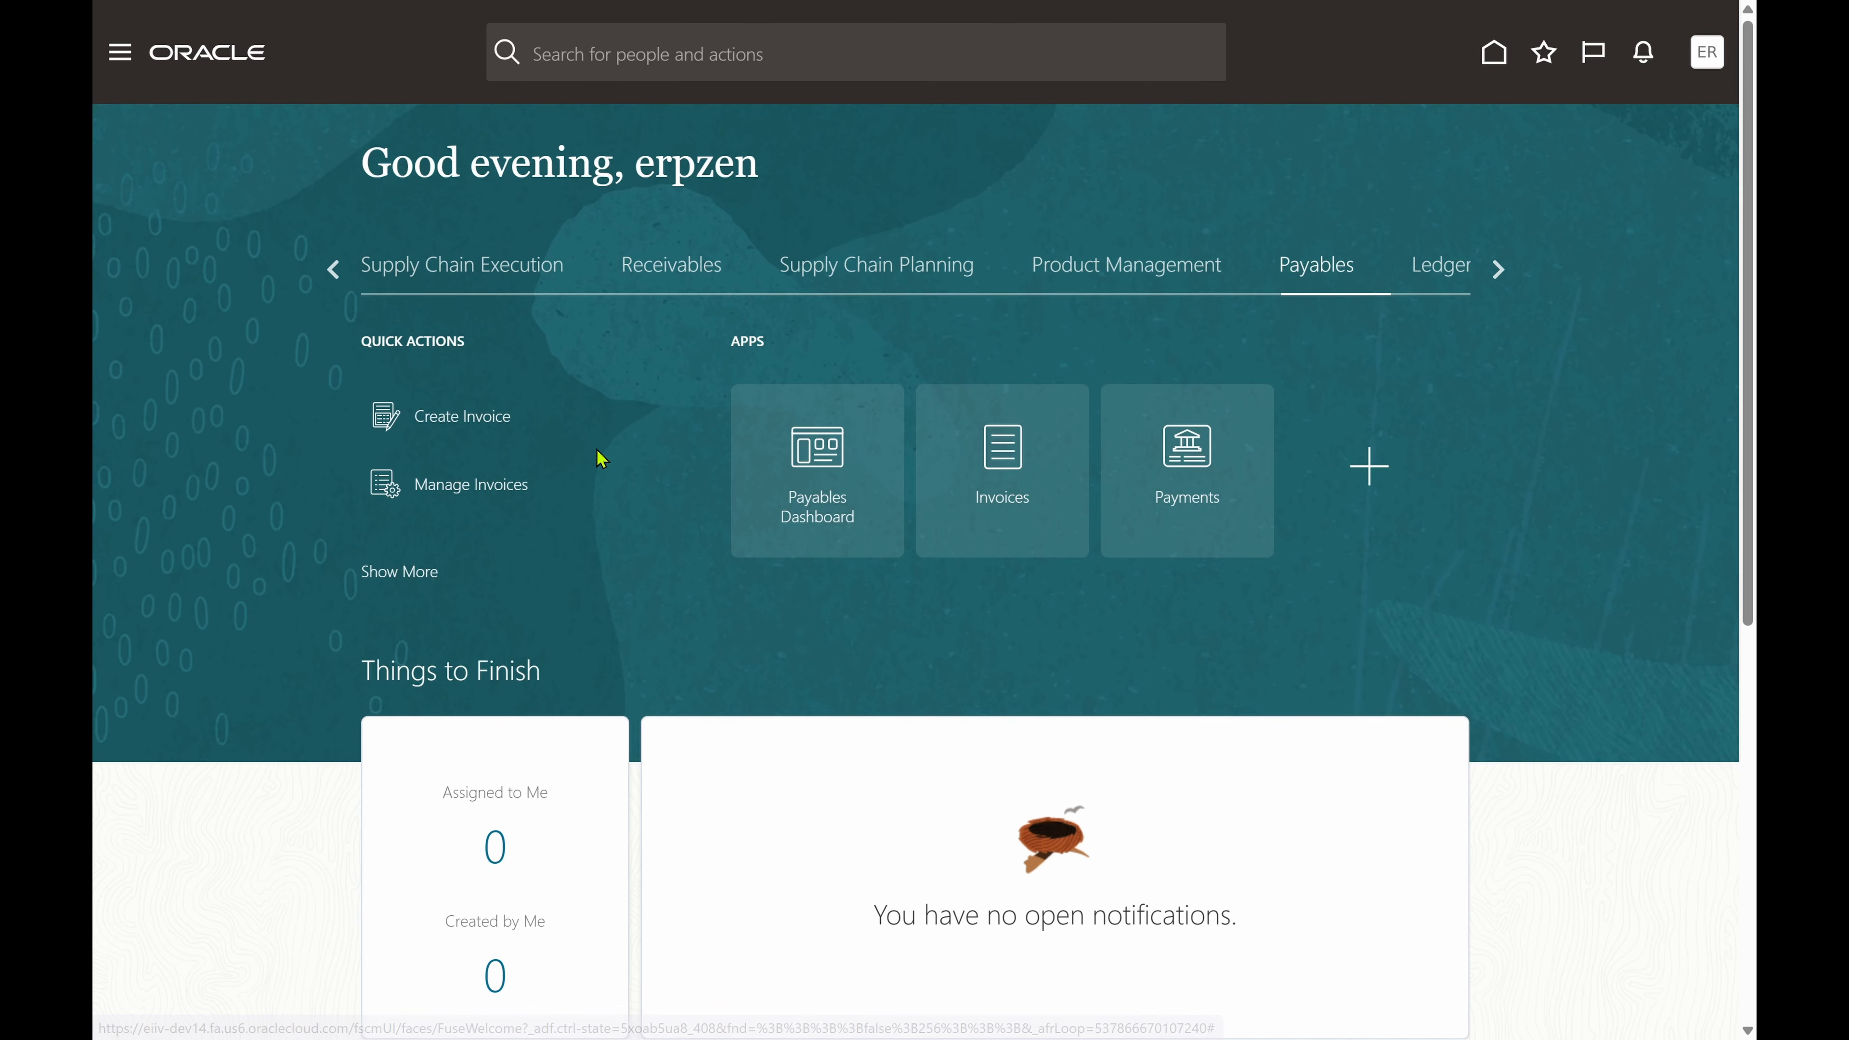
left_click(435, 419)
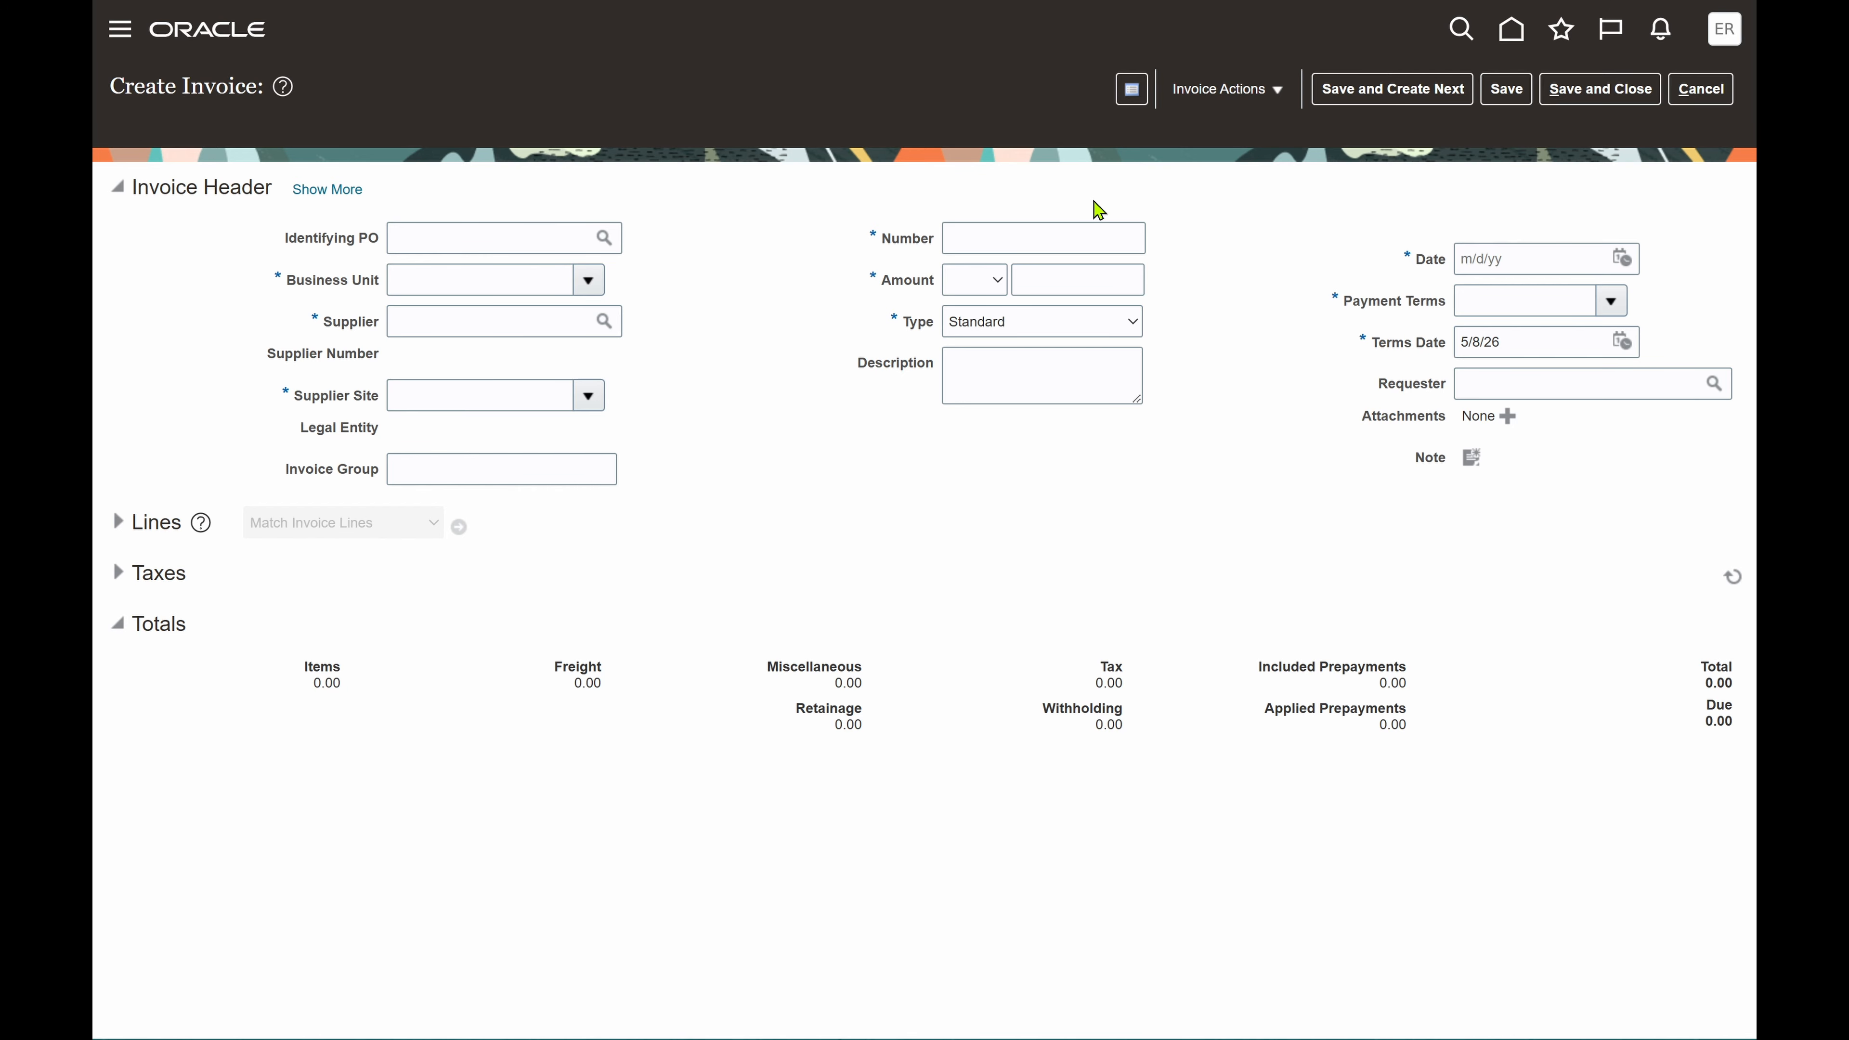
Search for the business unit with "Erpzen" and assign Erpzen California Business Unit to the invoice.
left_click(588, 282)
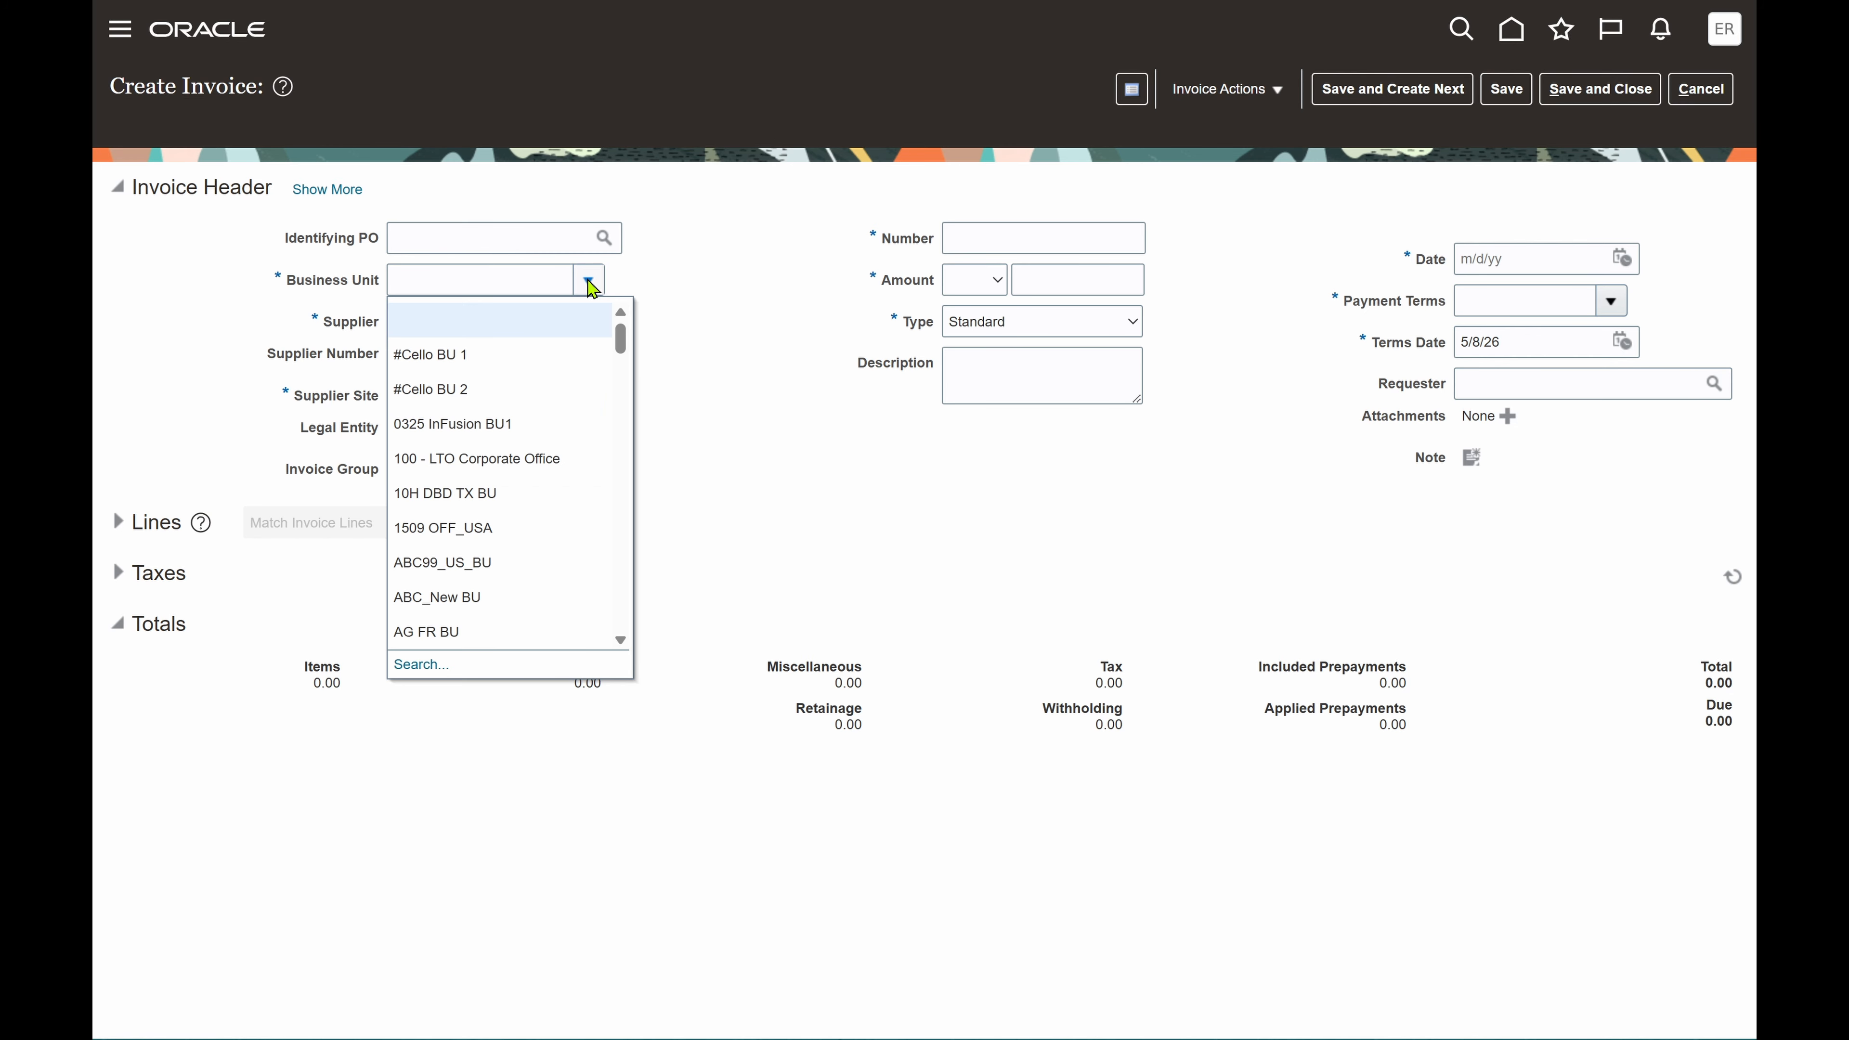
left_click(420, 665)
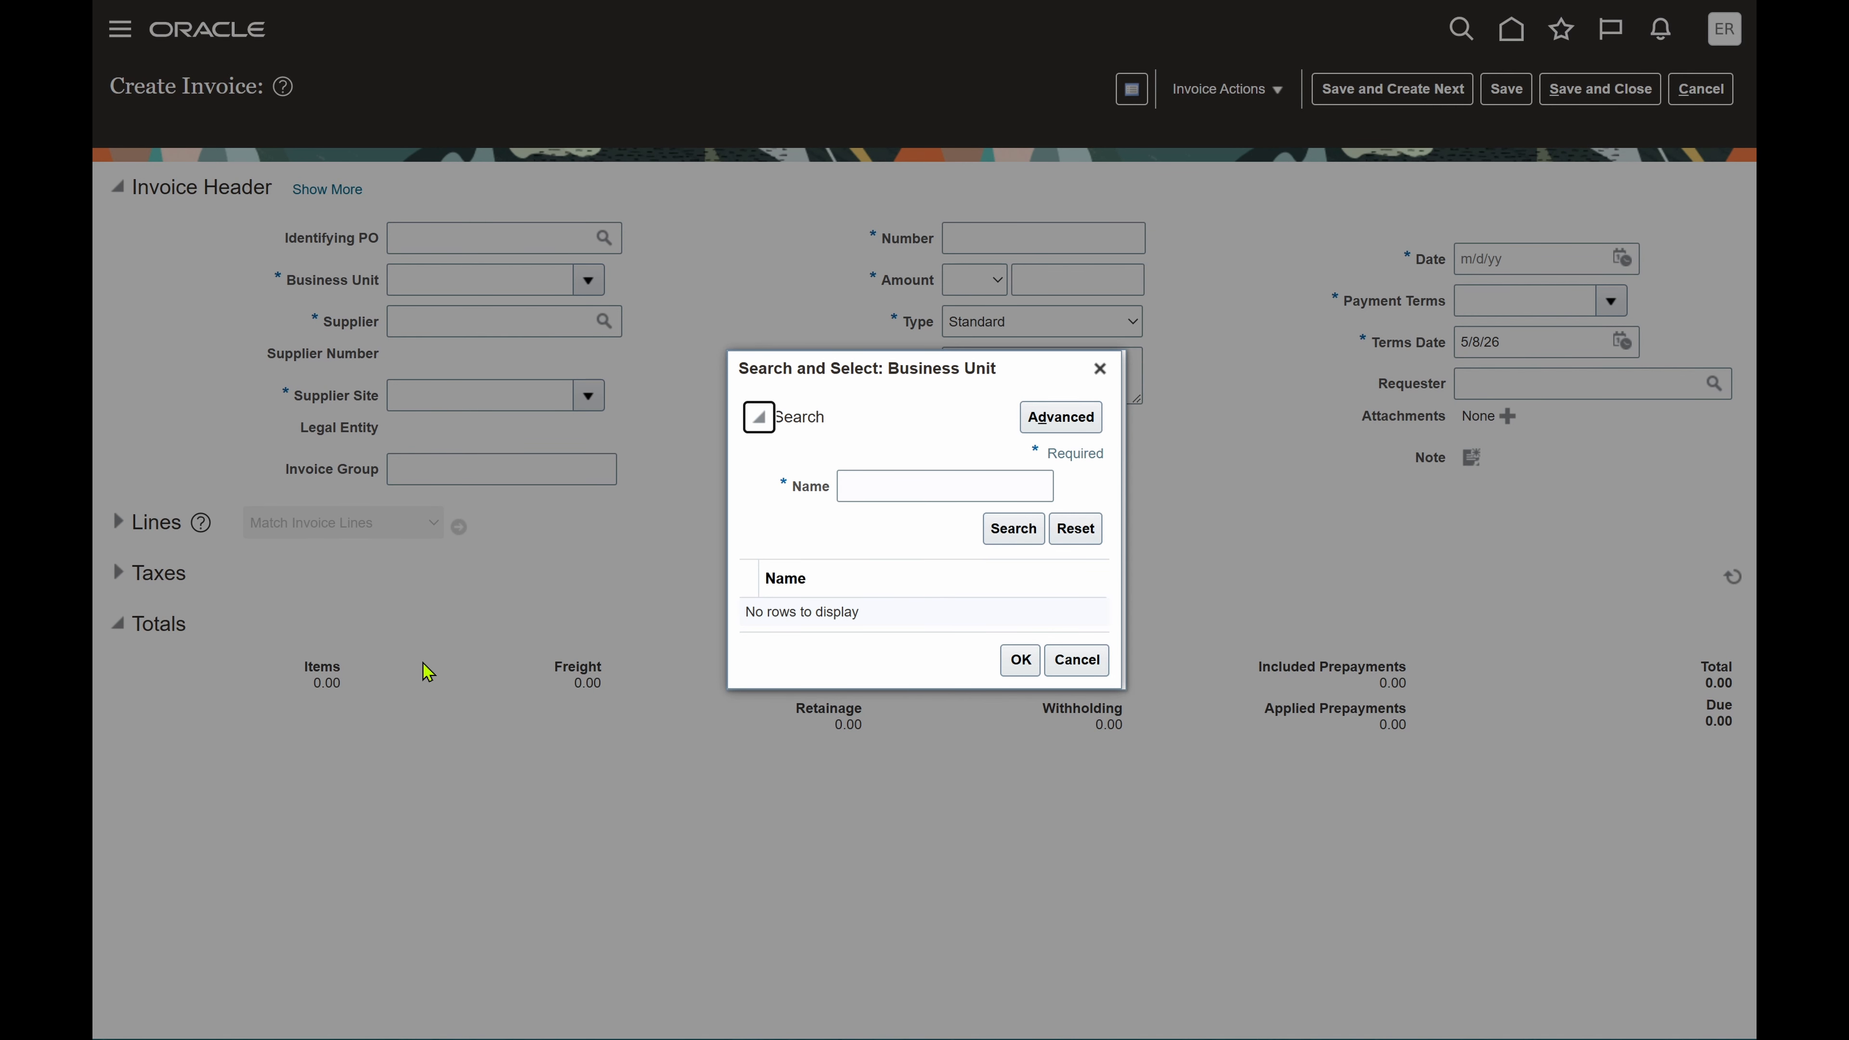
key("Tab")
key("Tab")
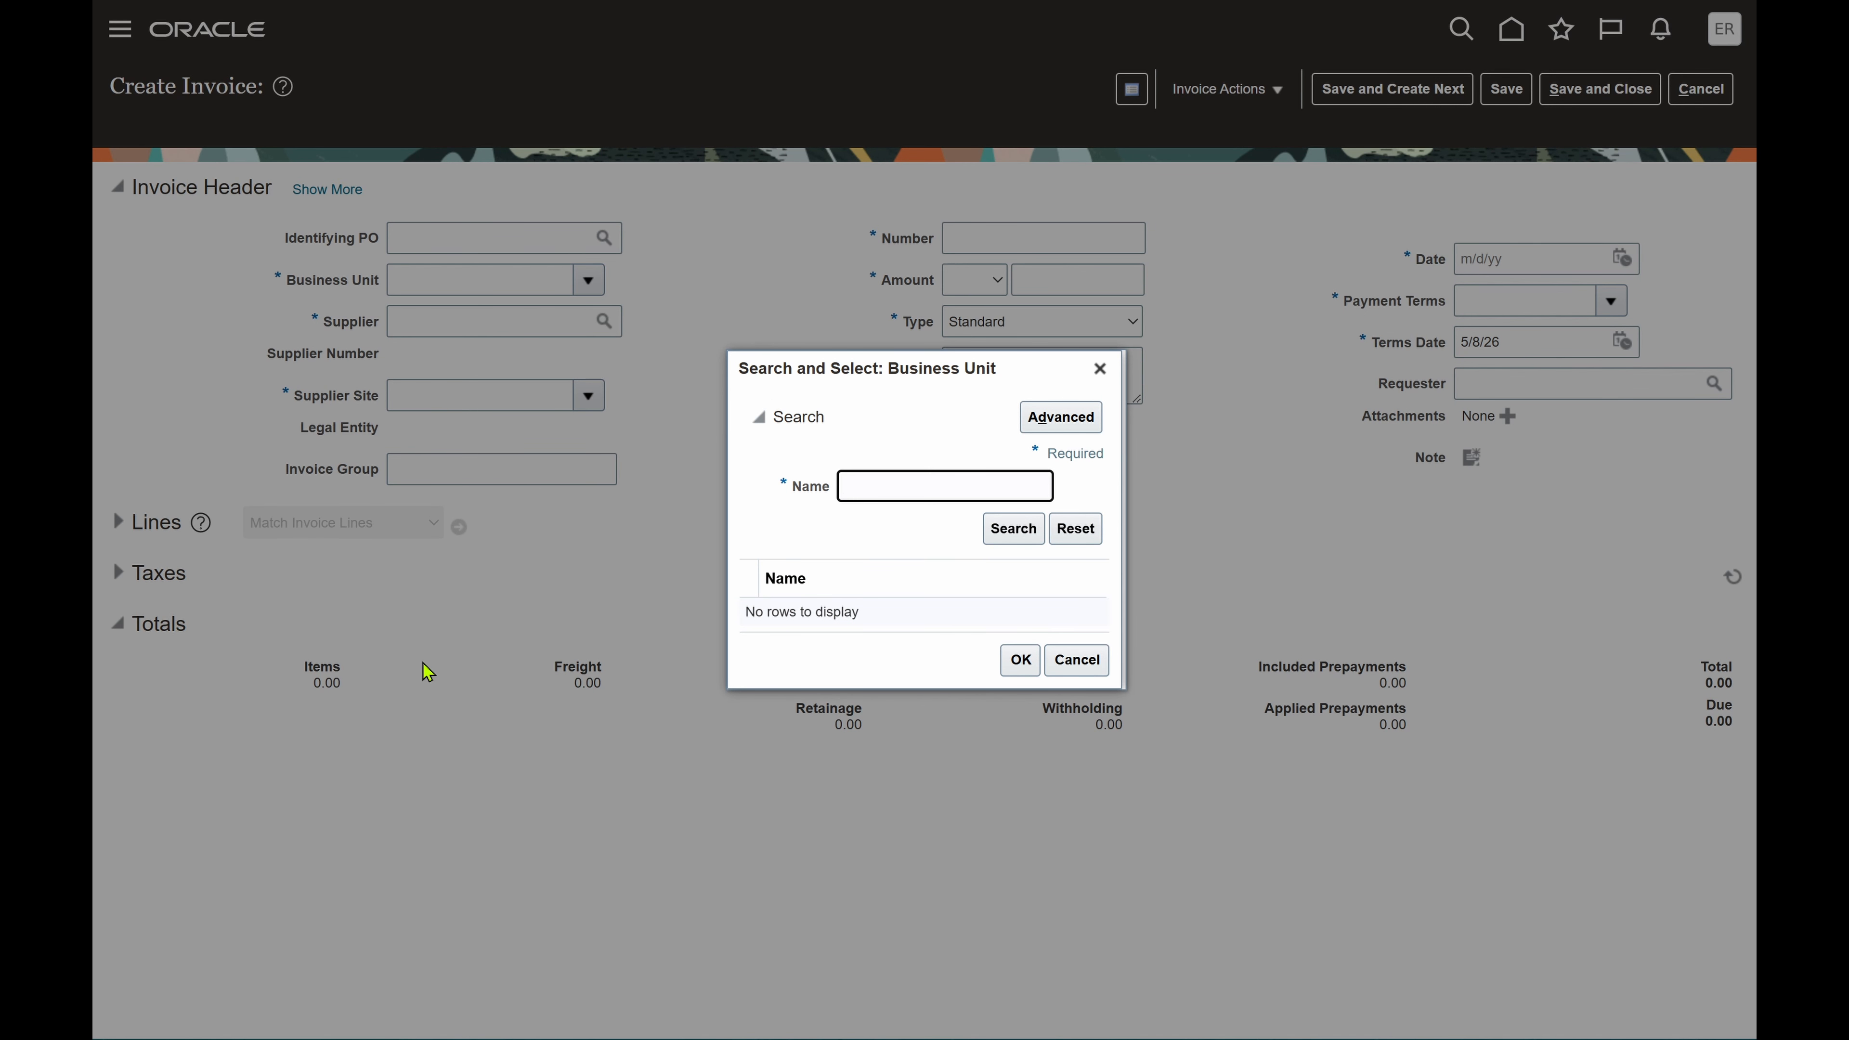
type("Erpzen")
left_click(910, 612)
left_click(1019, 664)
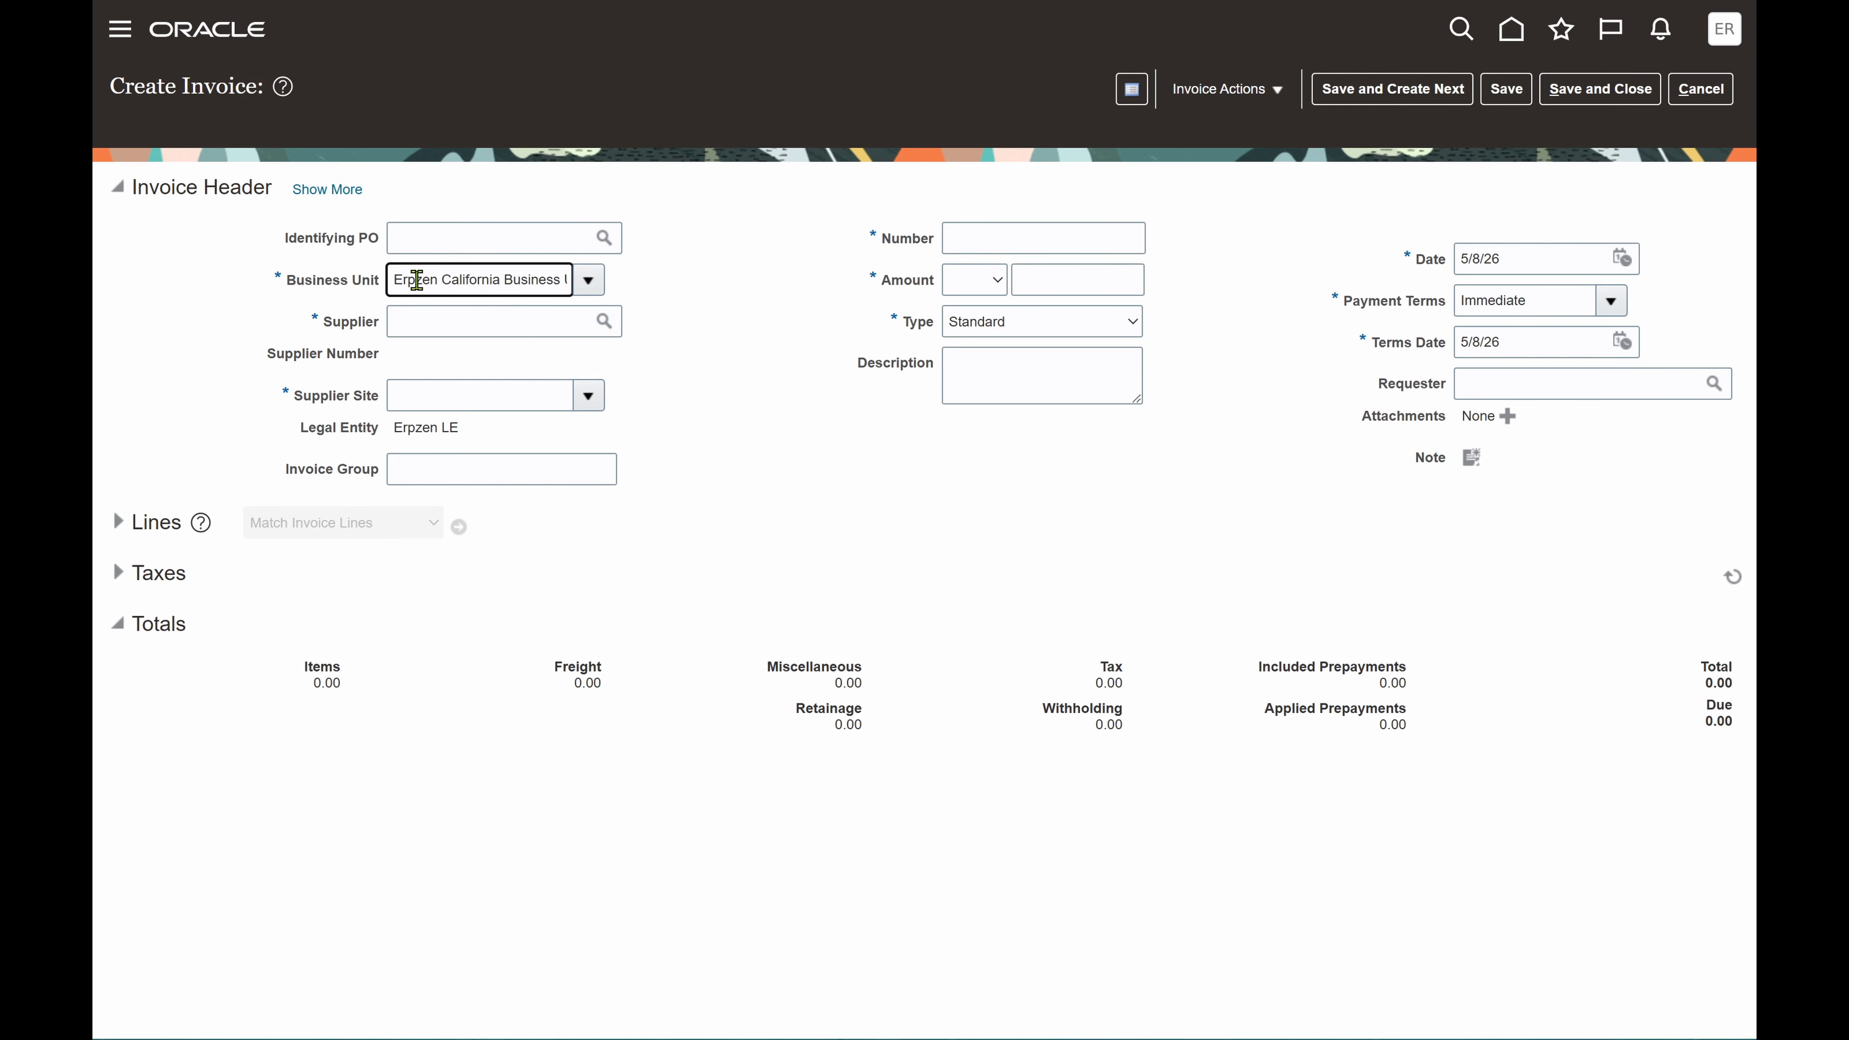
Examine the business unit and the legal entity in the invoice header.
left_click_drag(393, 280, 585, 291)
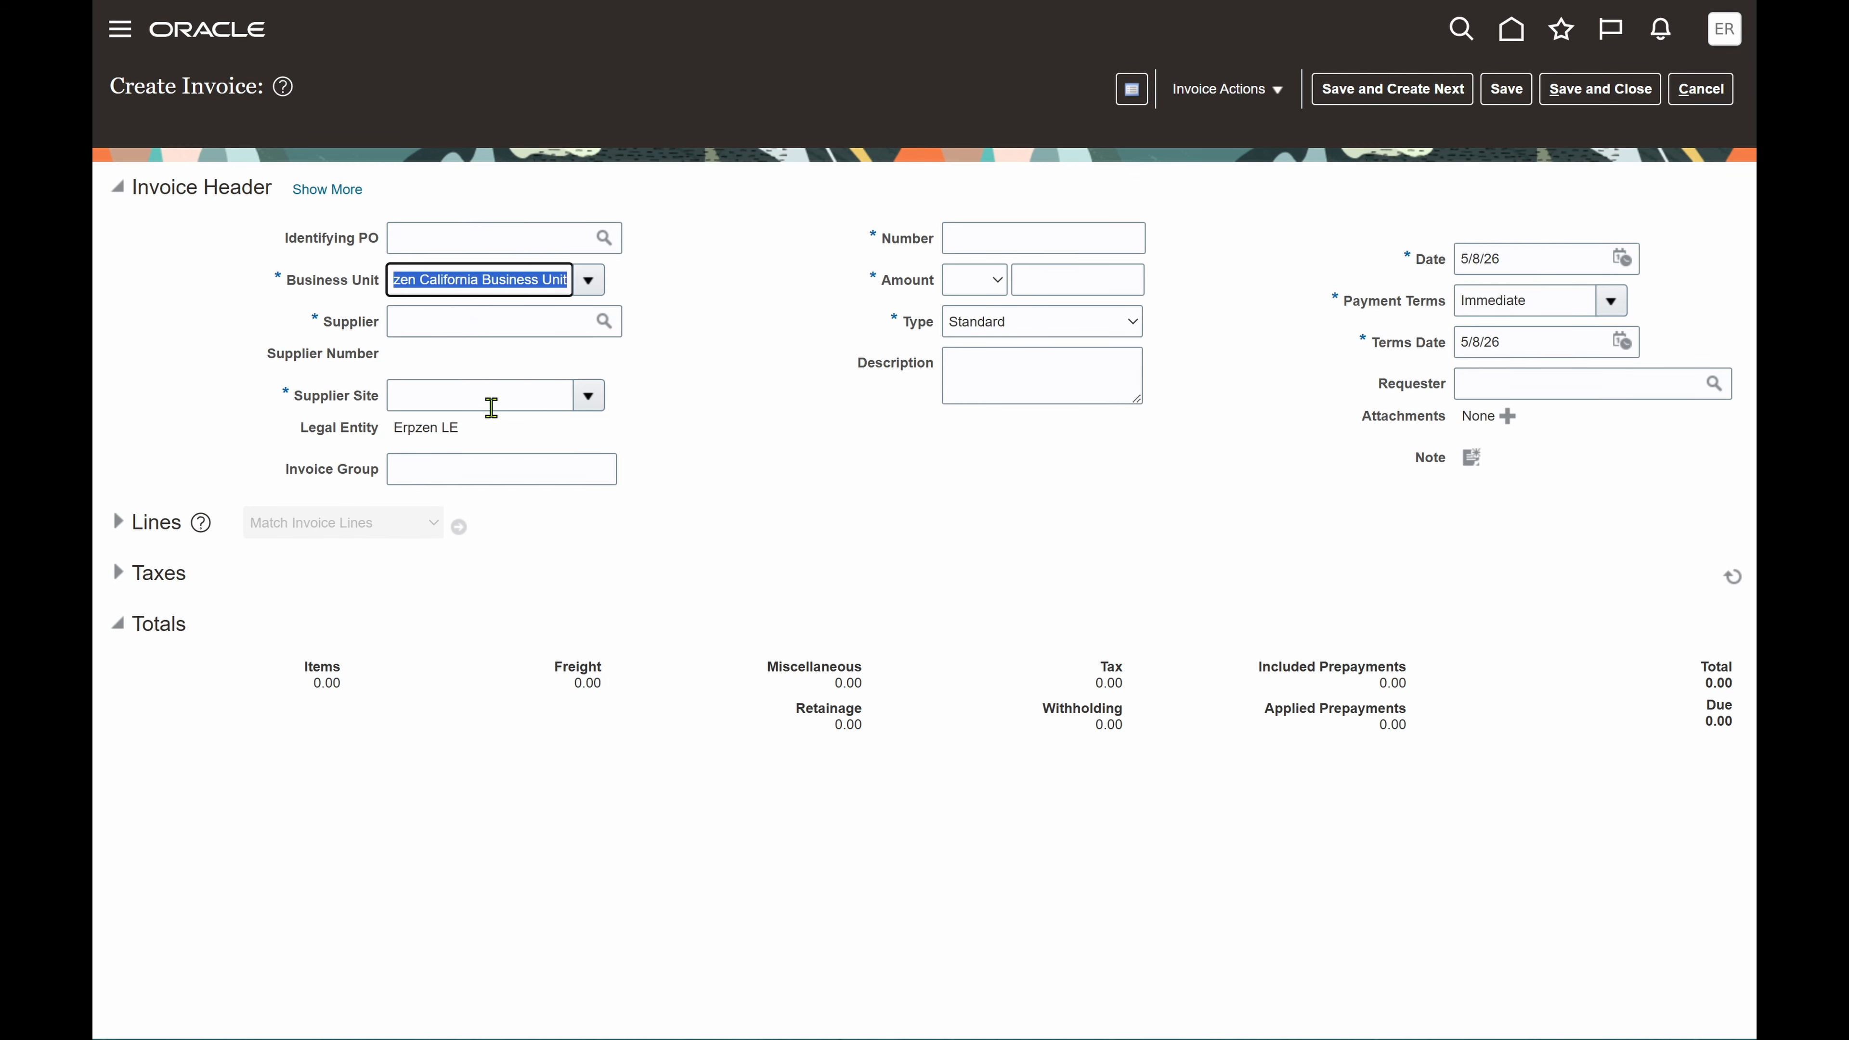
left_click_drag(462, 428, 396, 438)
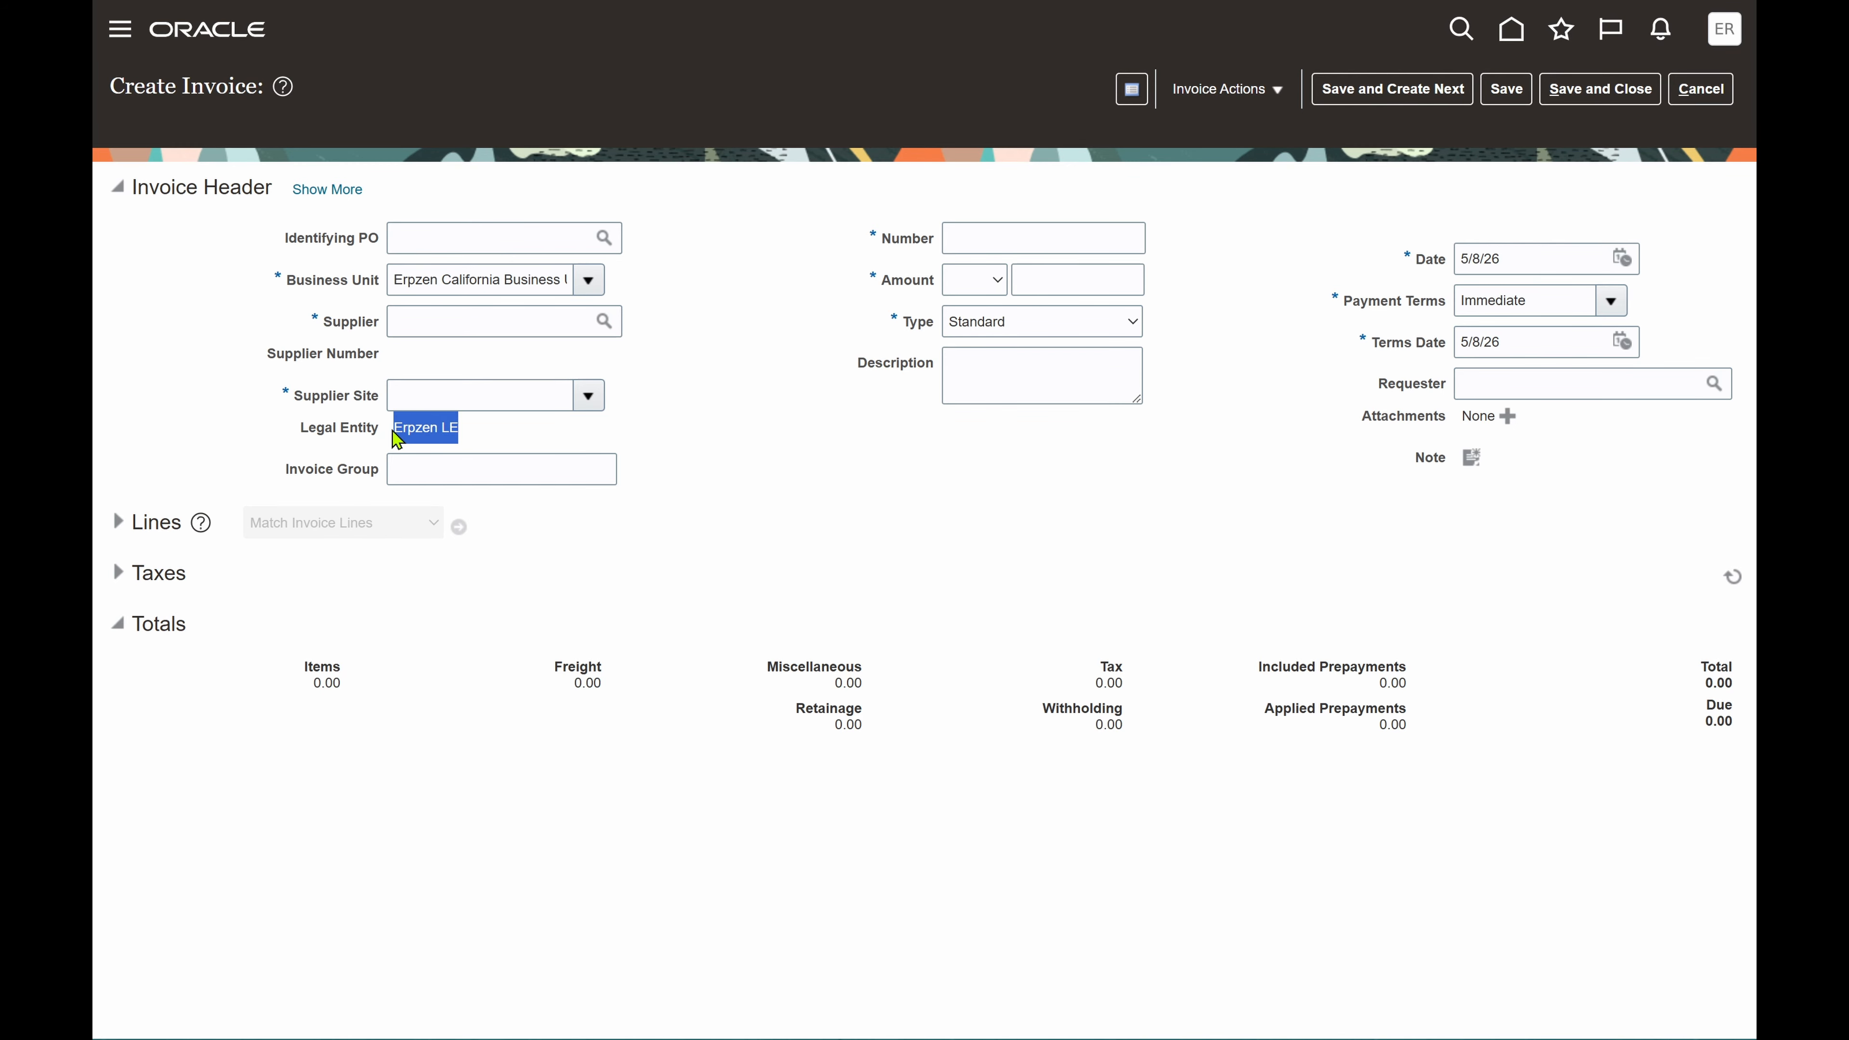
left_click(669, 435)
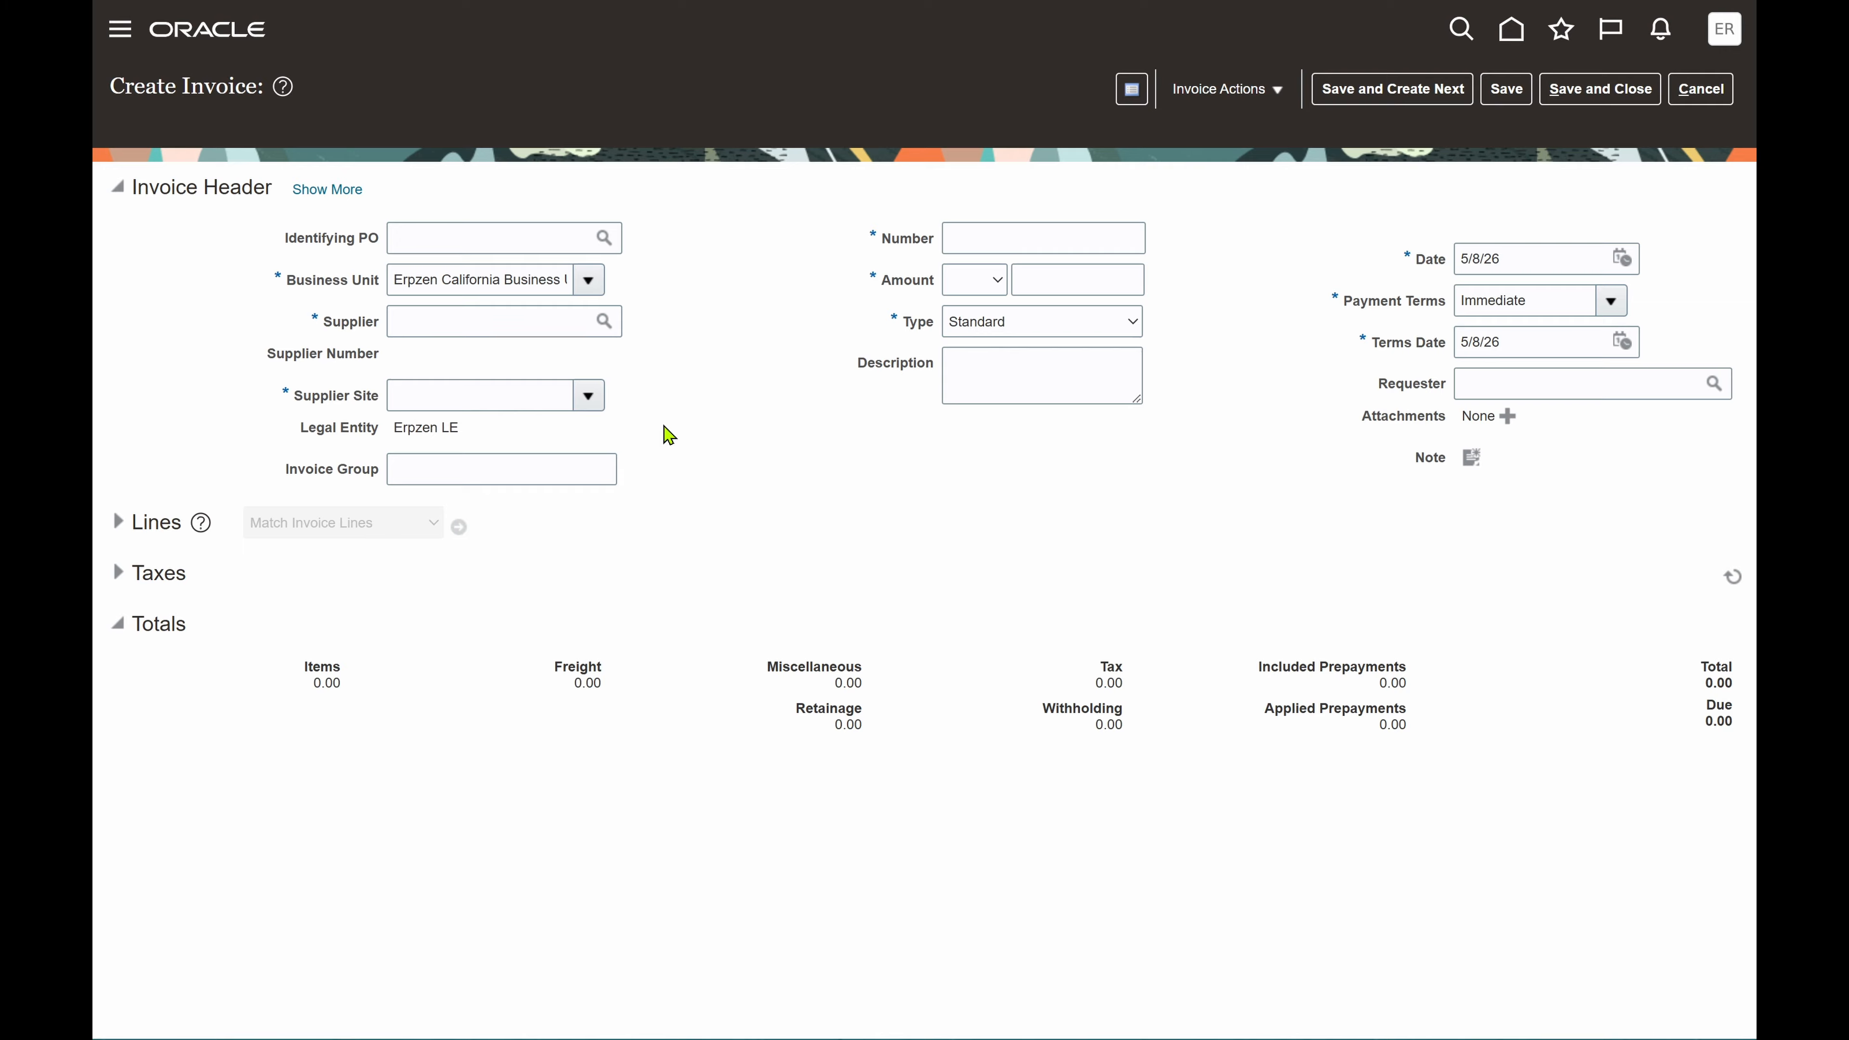
left_click_drag(401, 279, 670, 301)
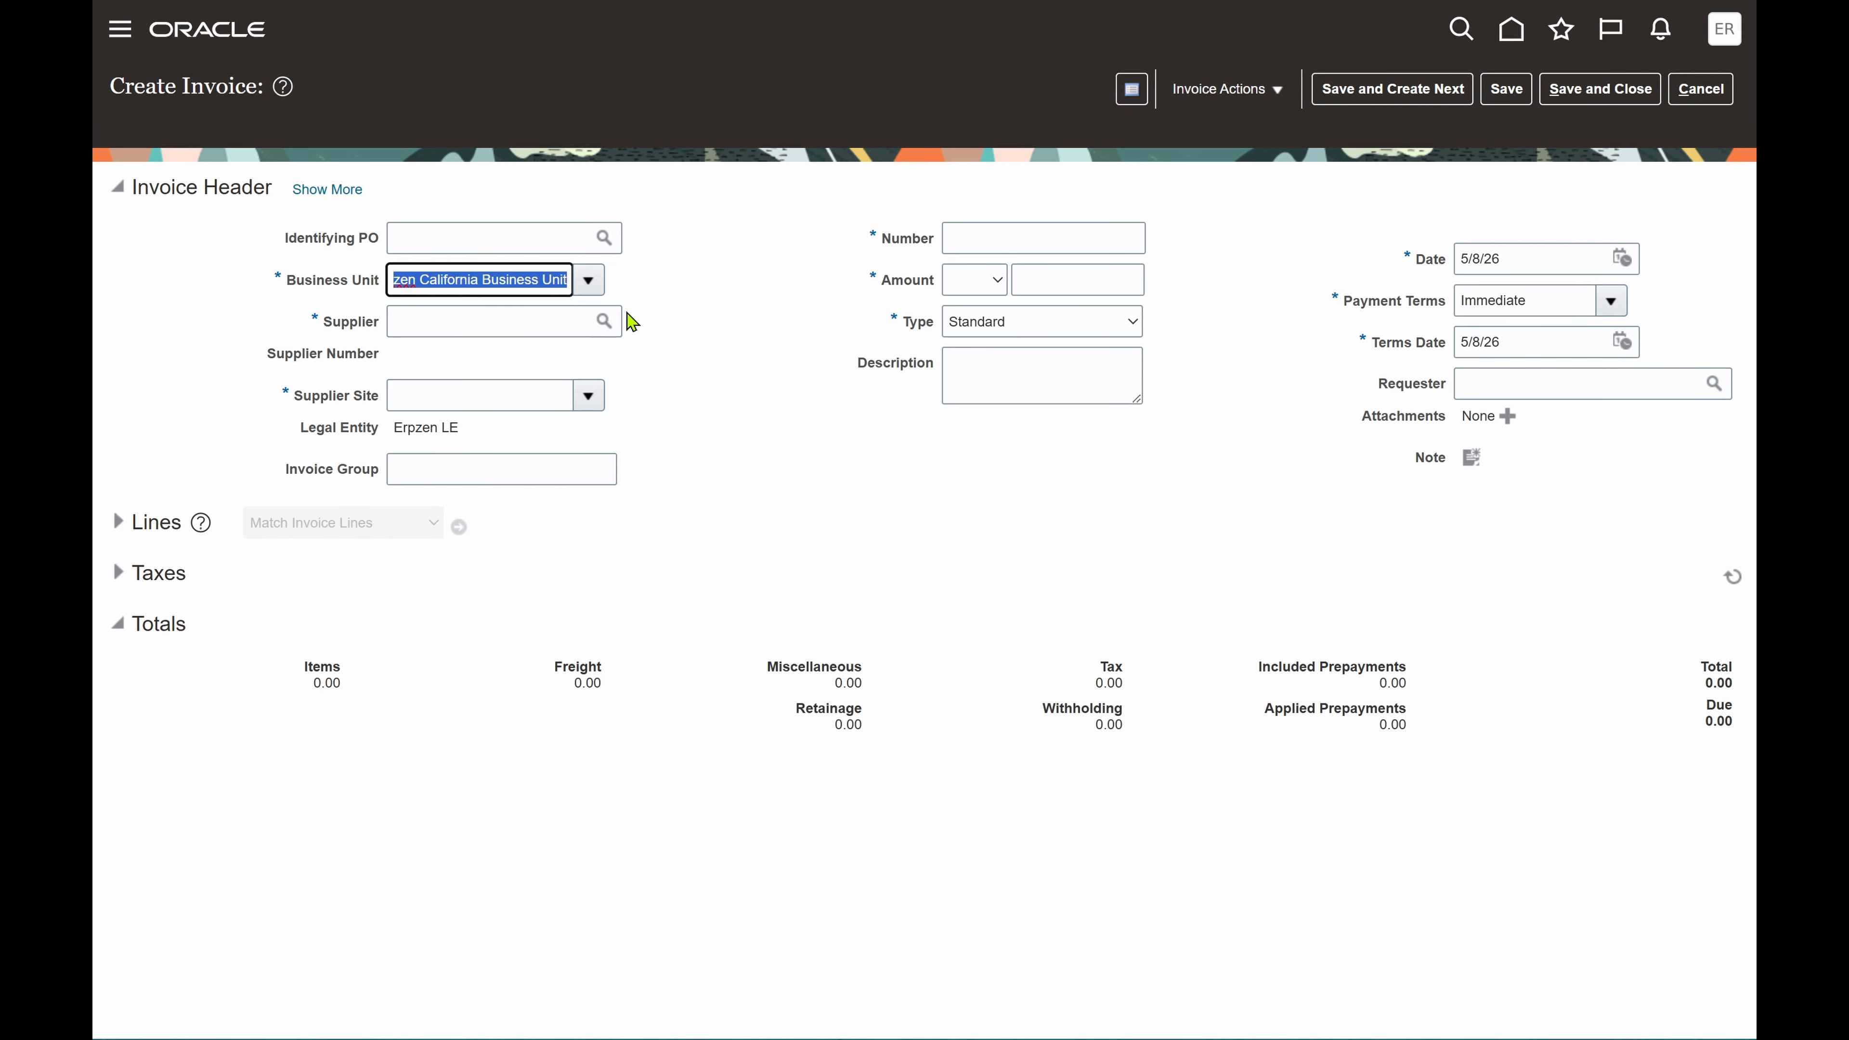
left_click(605, 323)
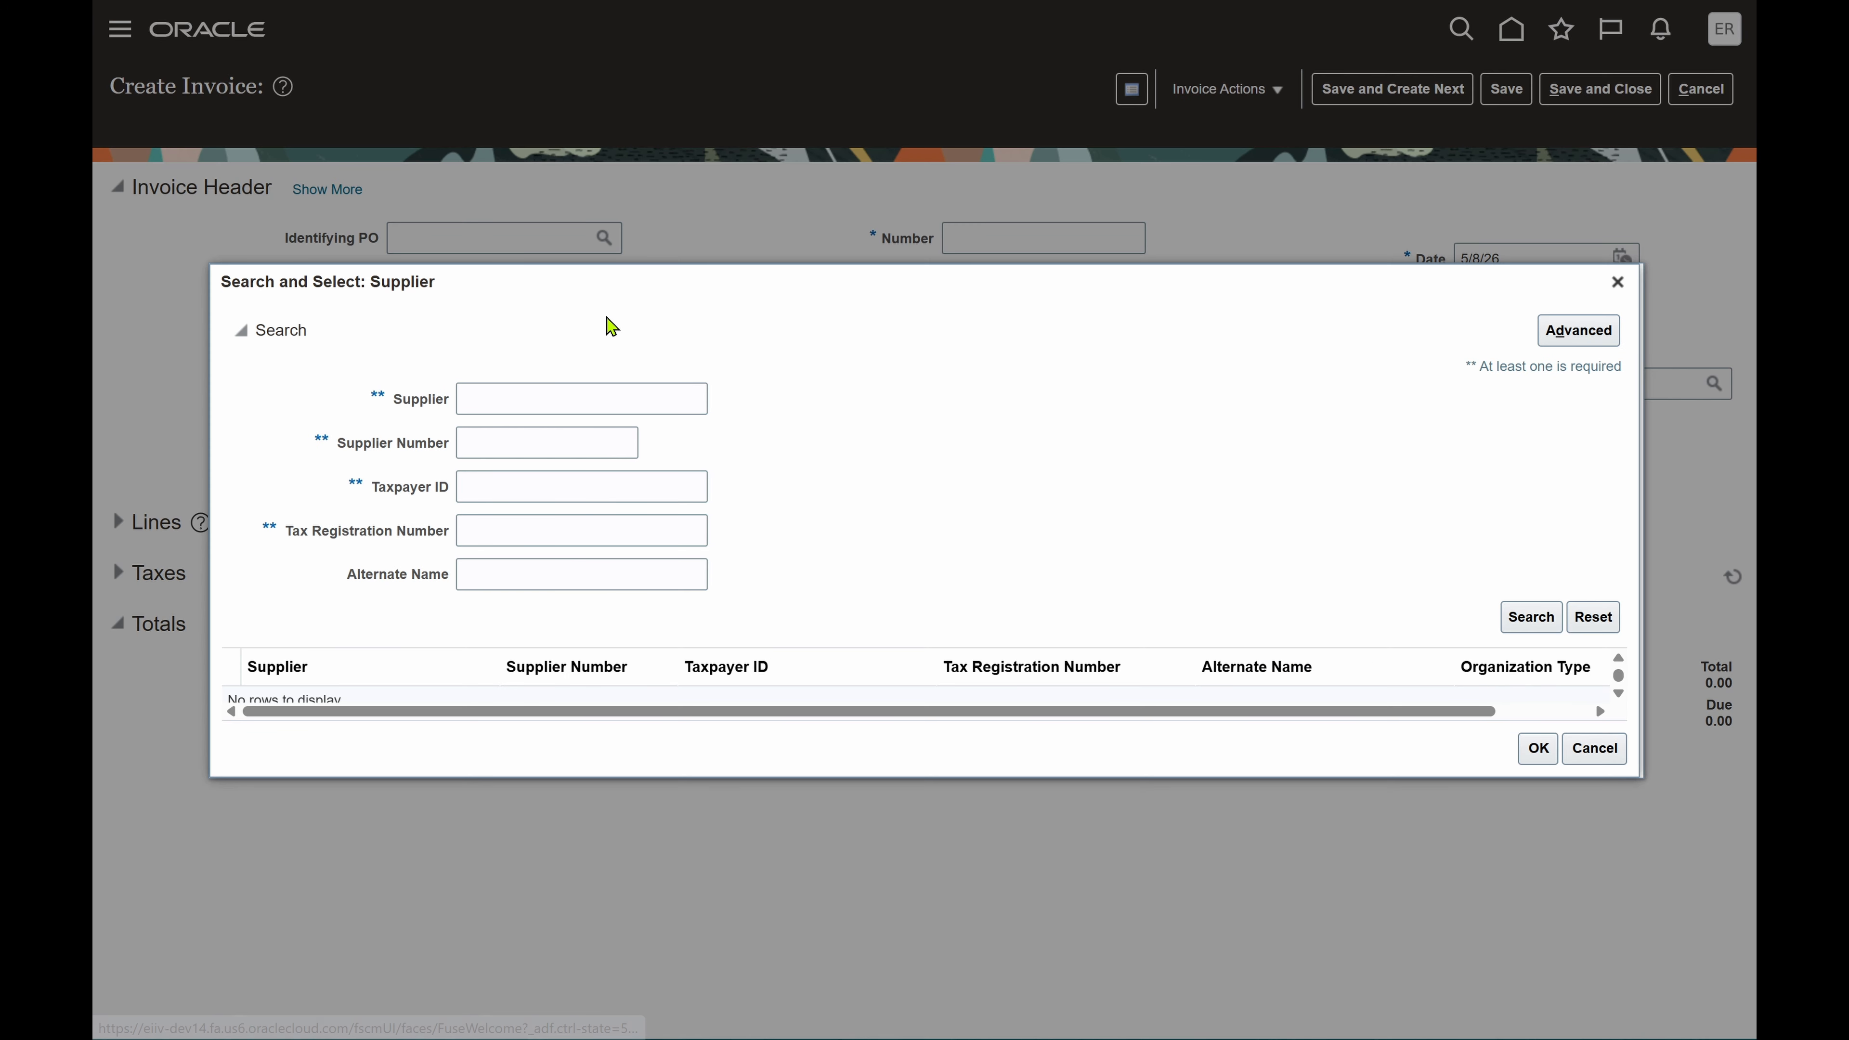
left_click(1616, 282)
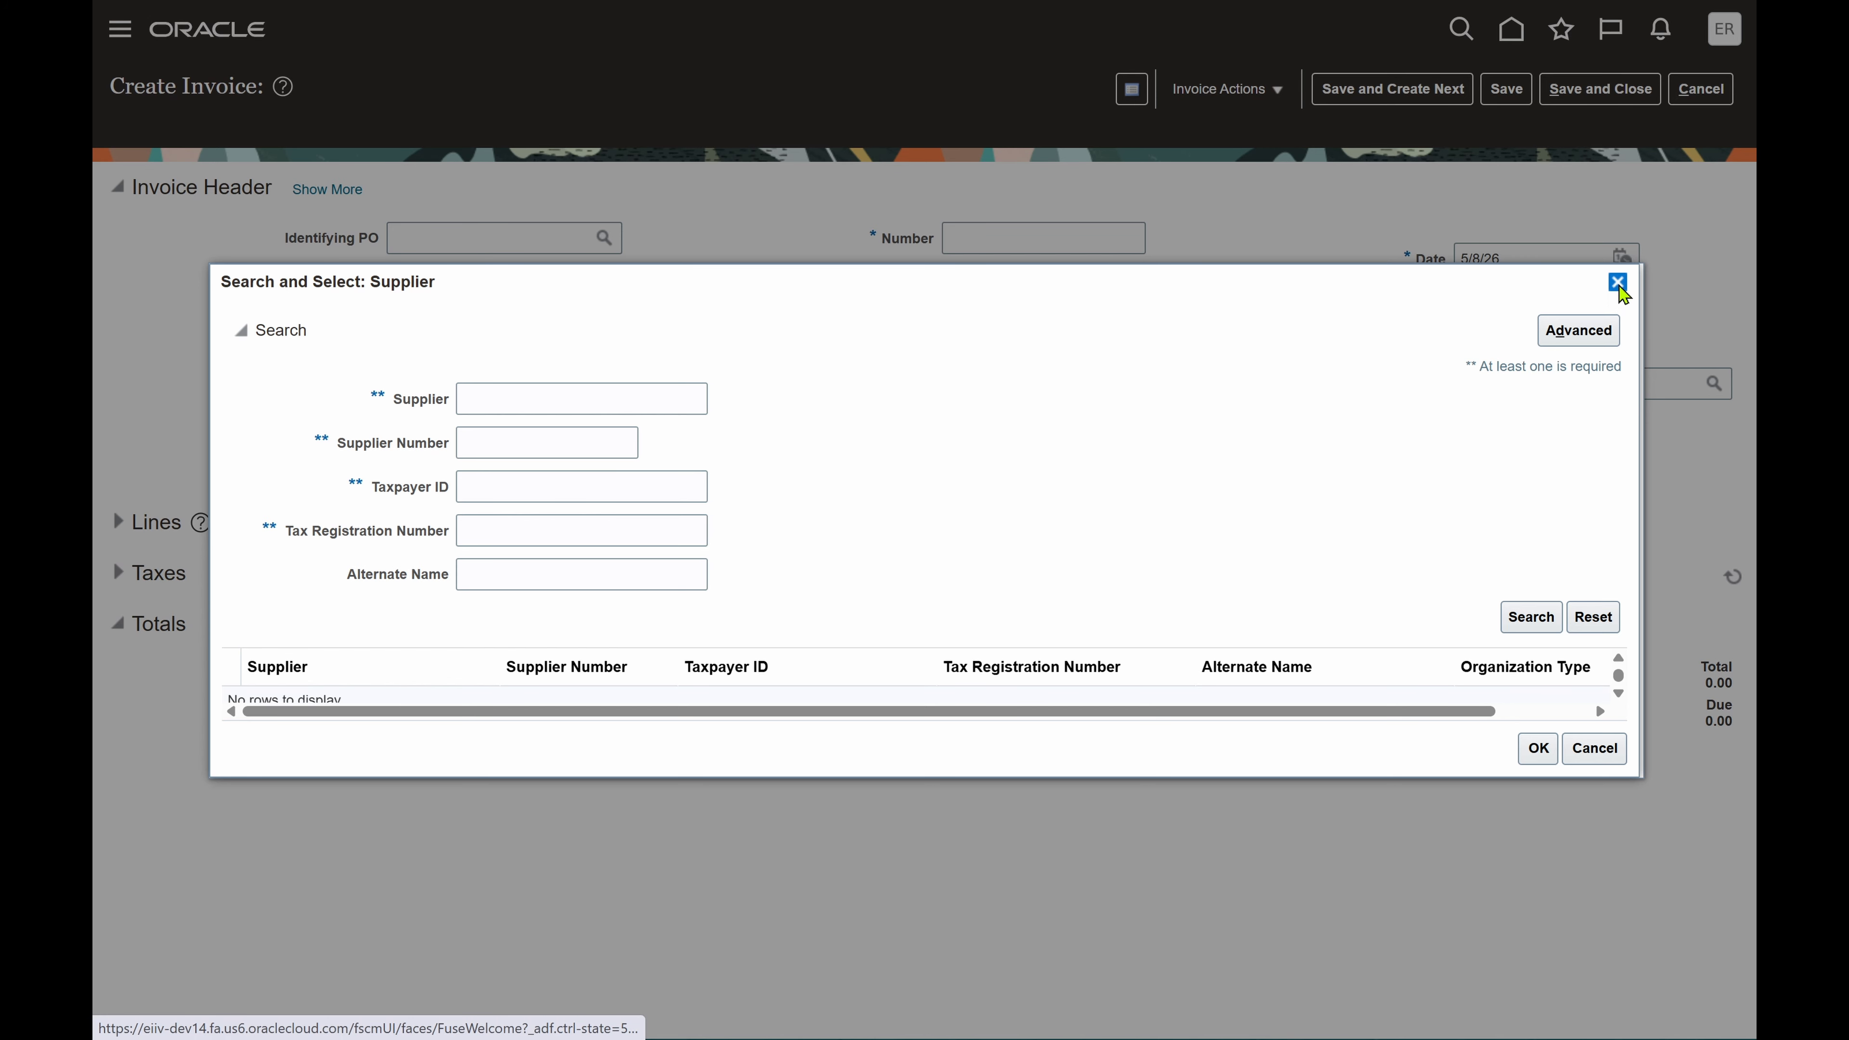
left_click_drag(327, 331, 384, 405)
left_click(454, 358)
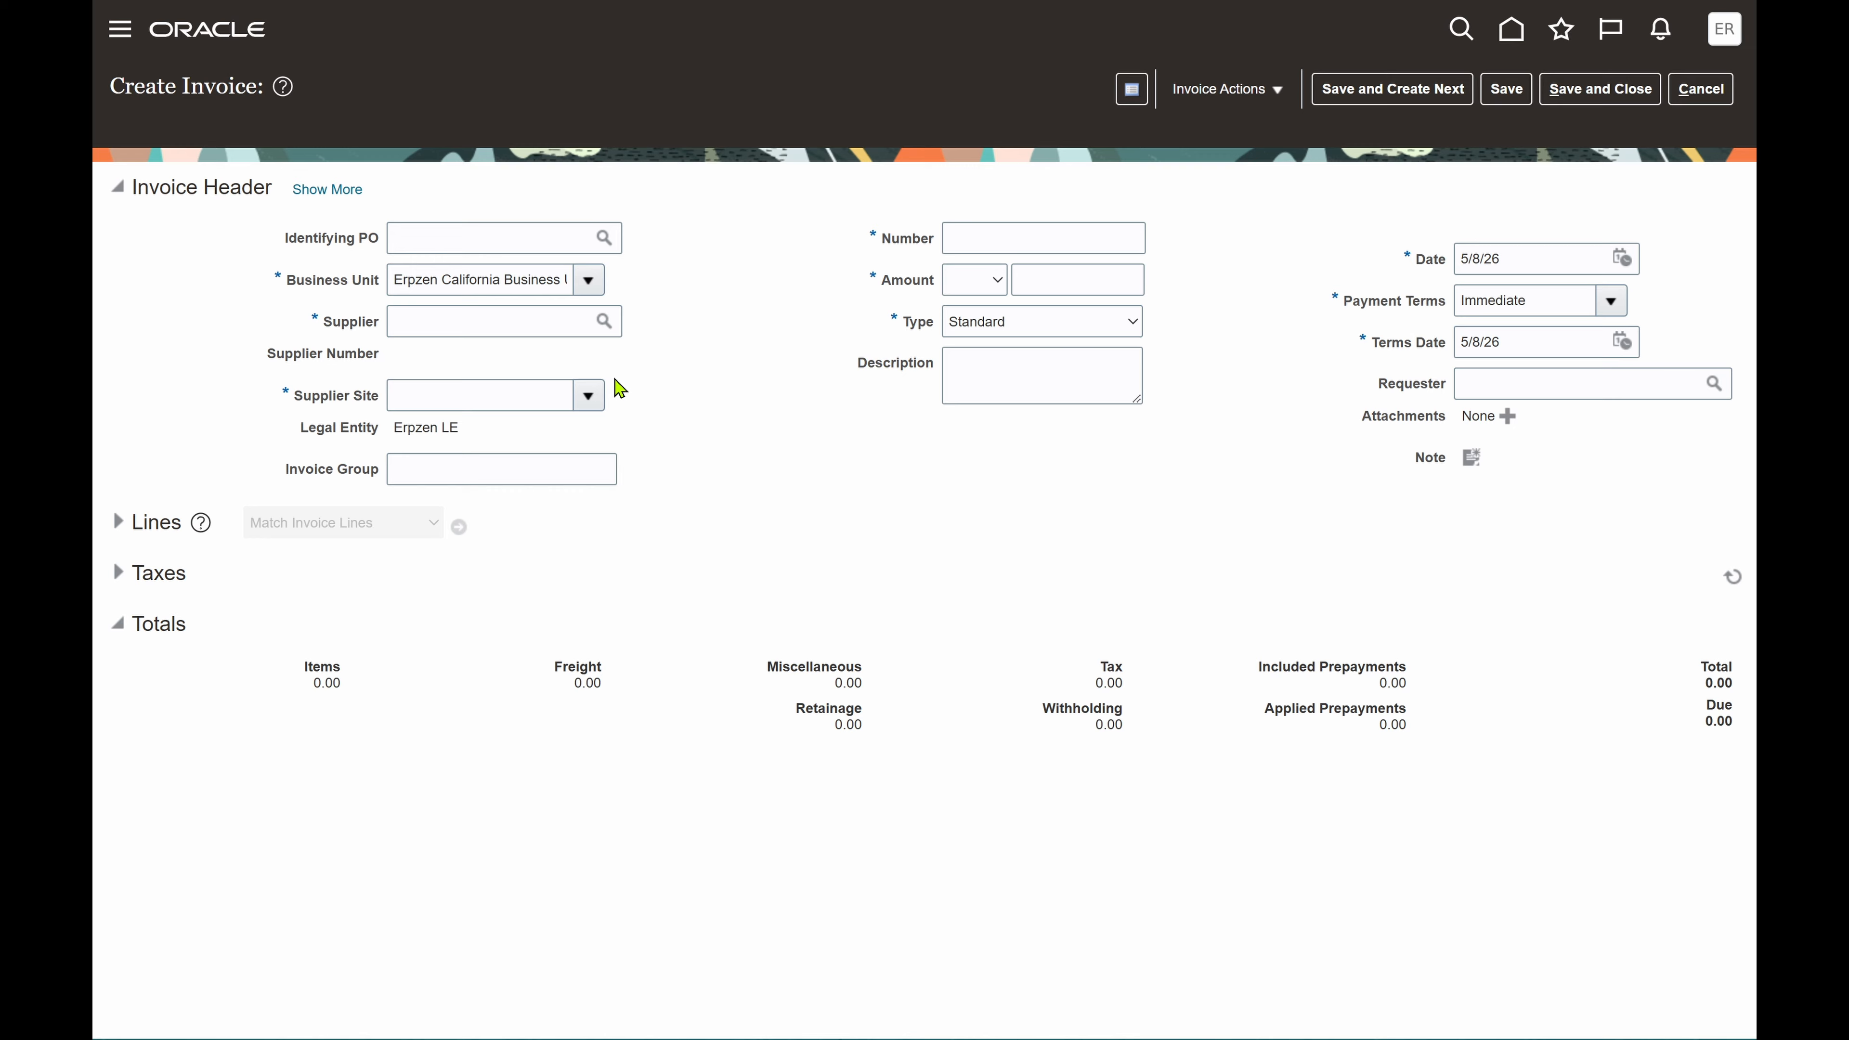
Look up "Erpzen" as the invoice supplier and choose Erpzen Dell Supplier.
left_click(534, 311)
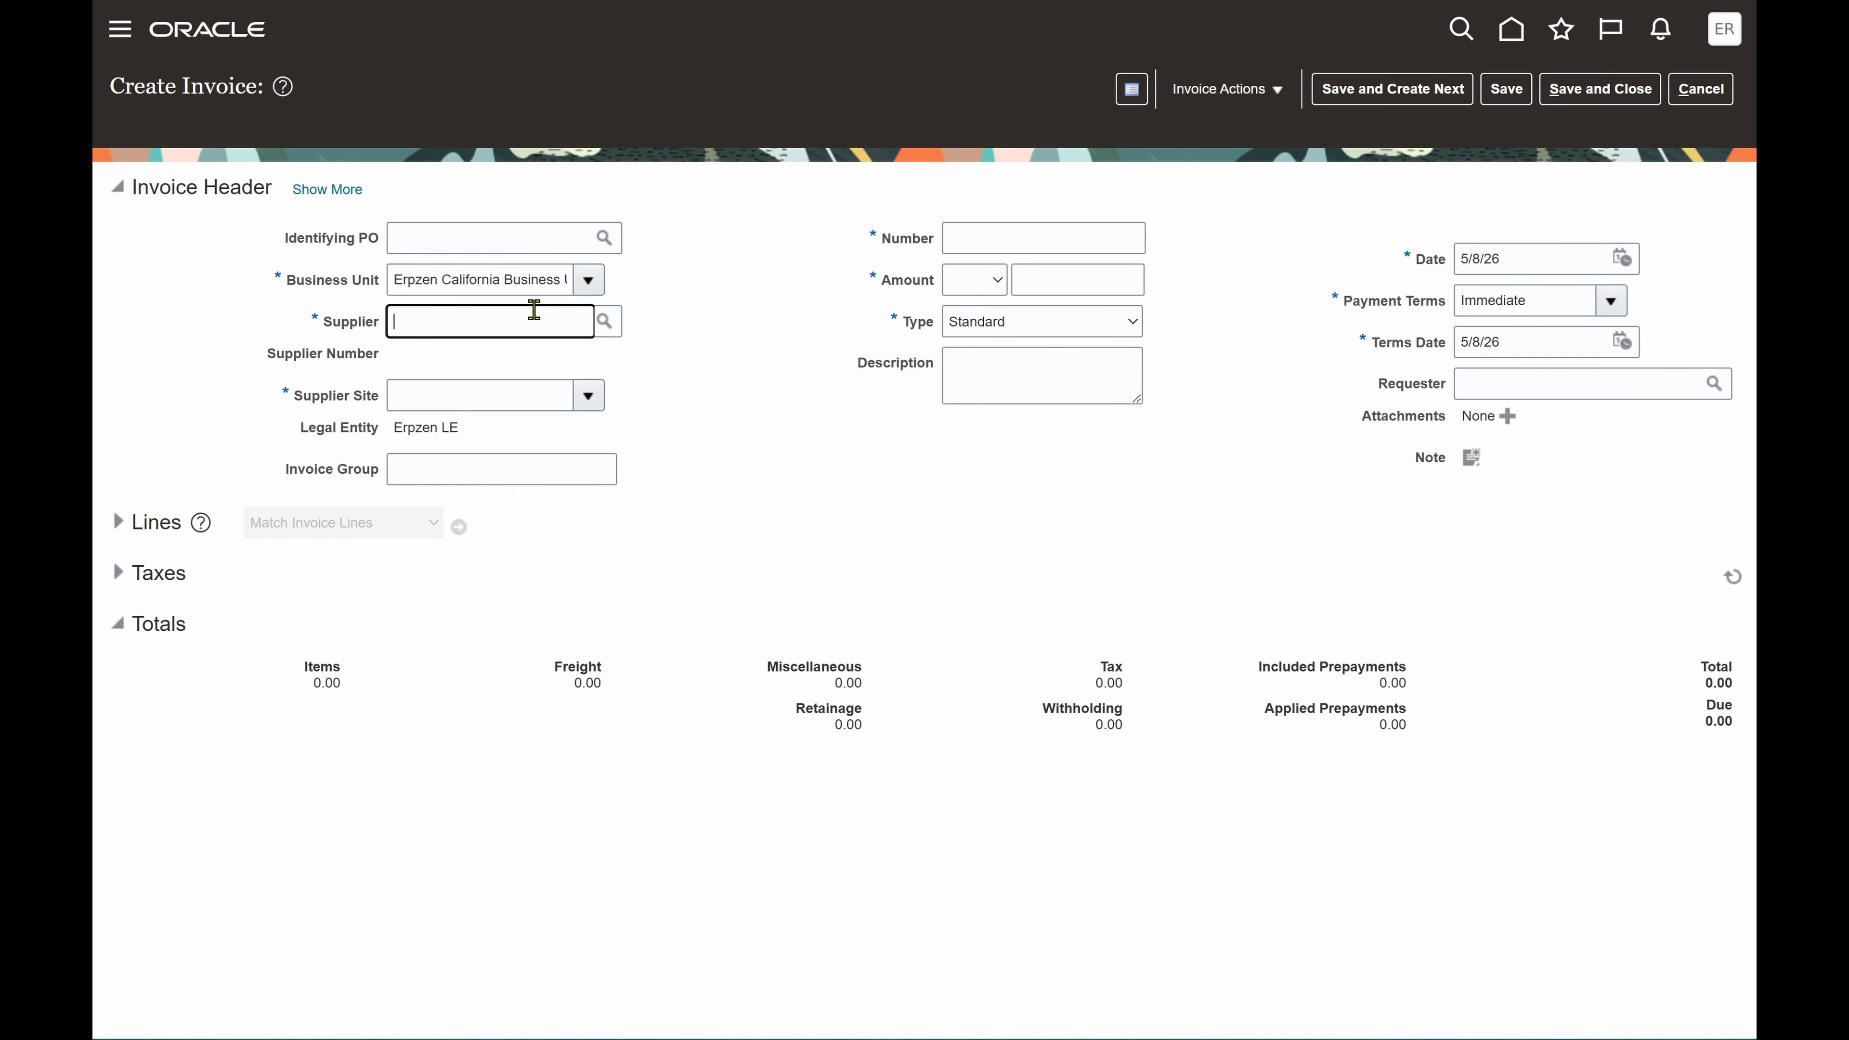
type("Erpzen")
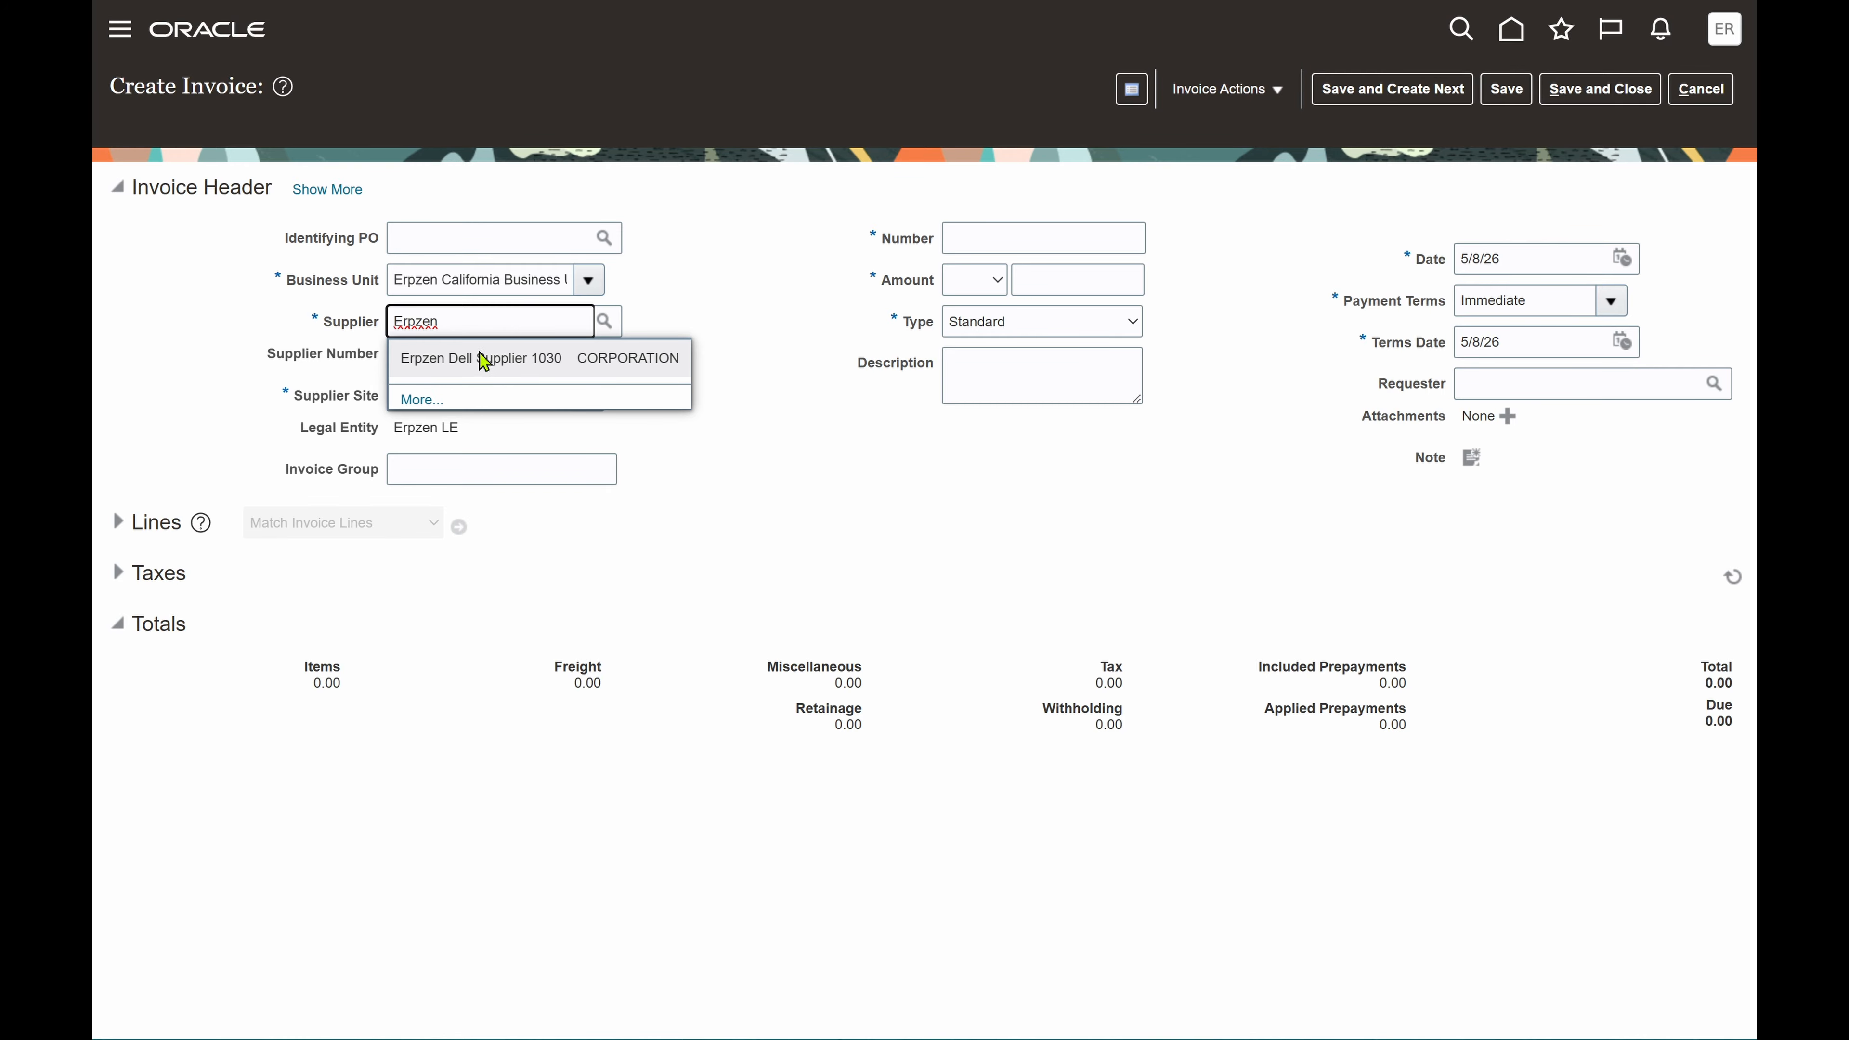
left_click(476, 351)
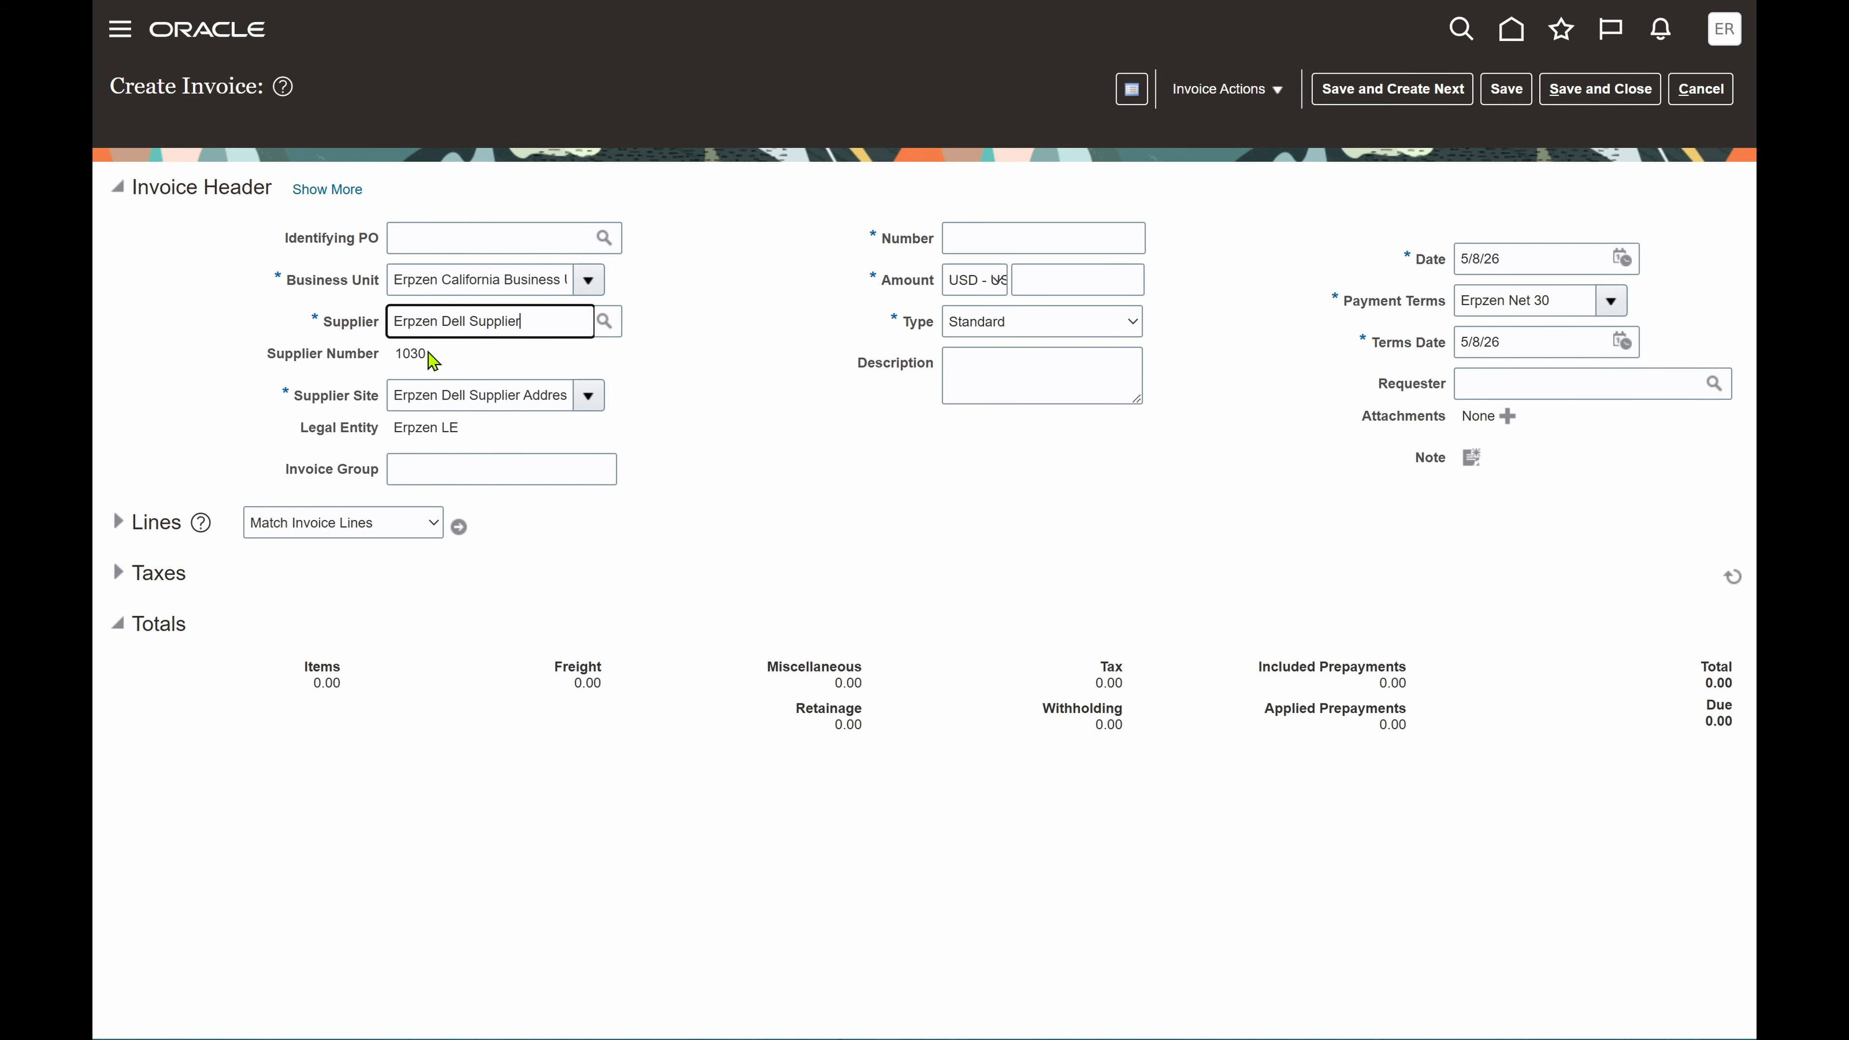
Review the supplier site, invoice date and payment terms in the invoice header.
left_click_drag(437, 357, 575, 397)
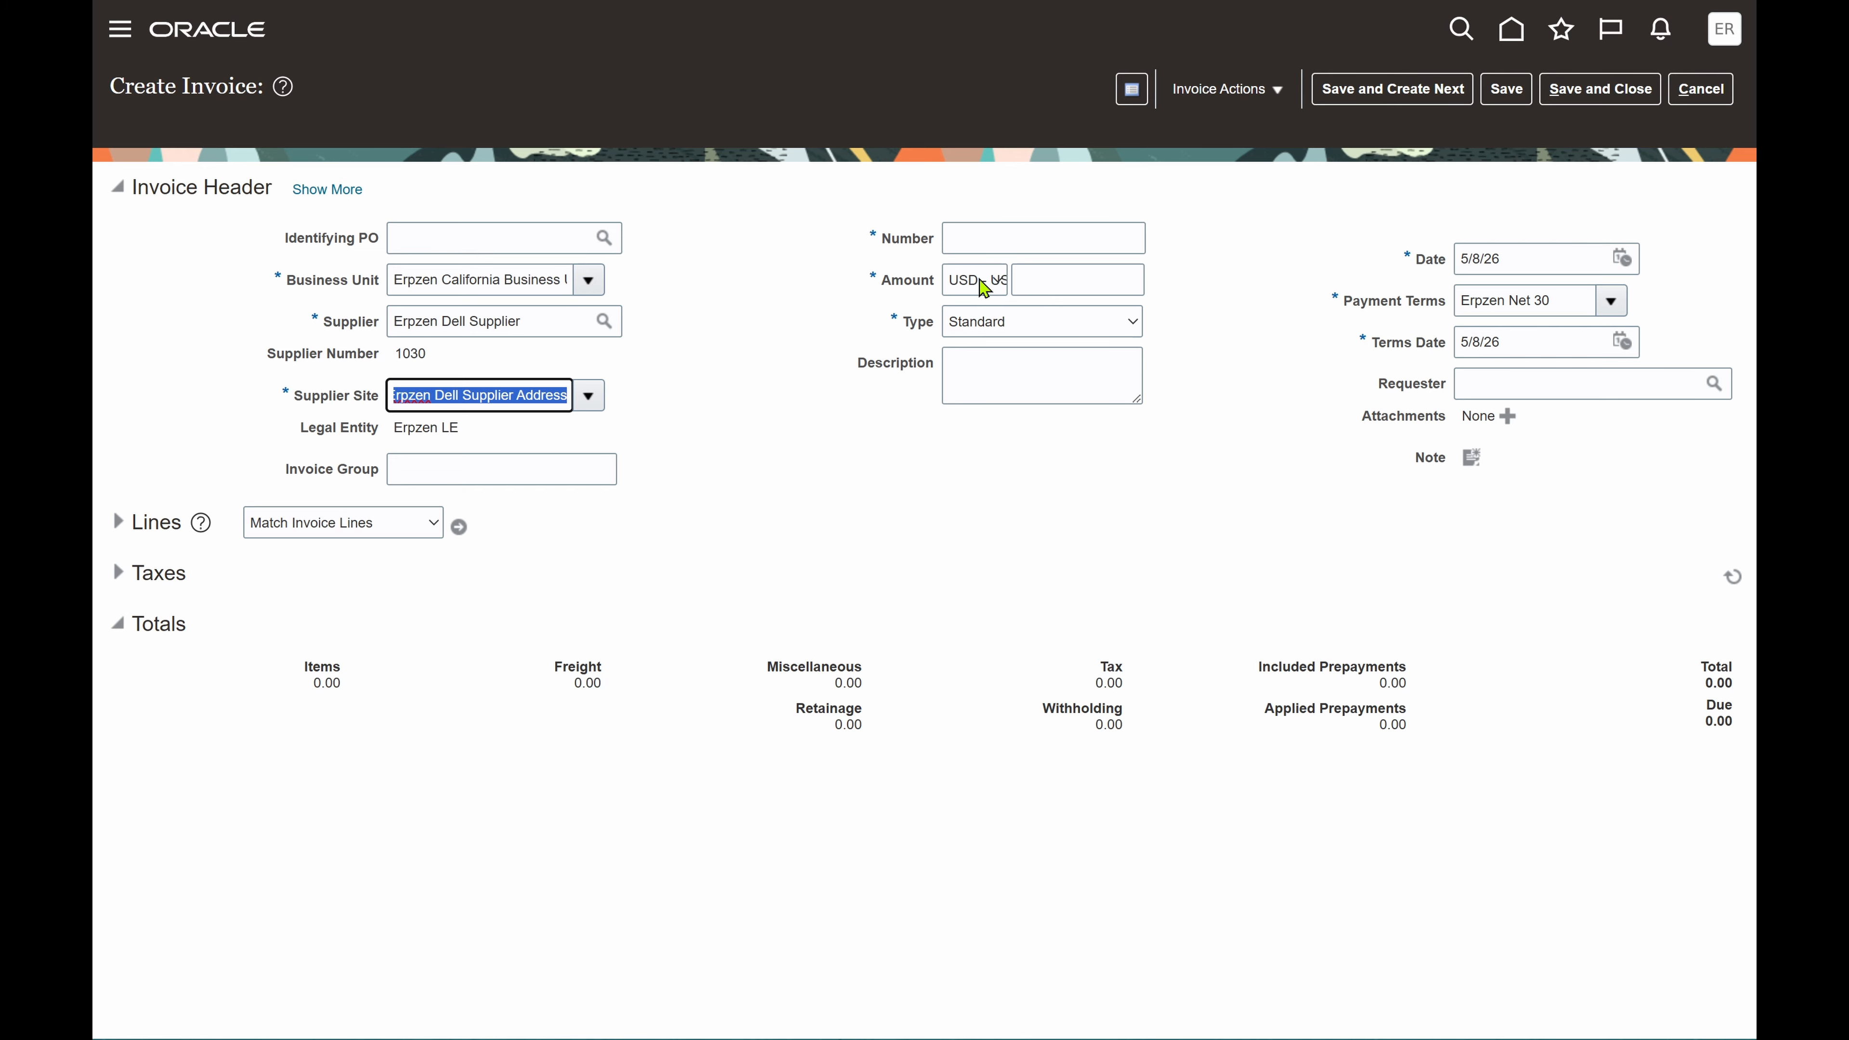
left_click(1526, 258)
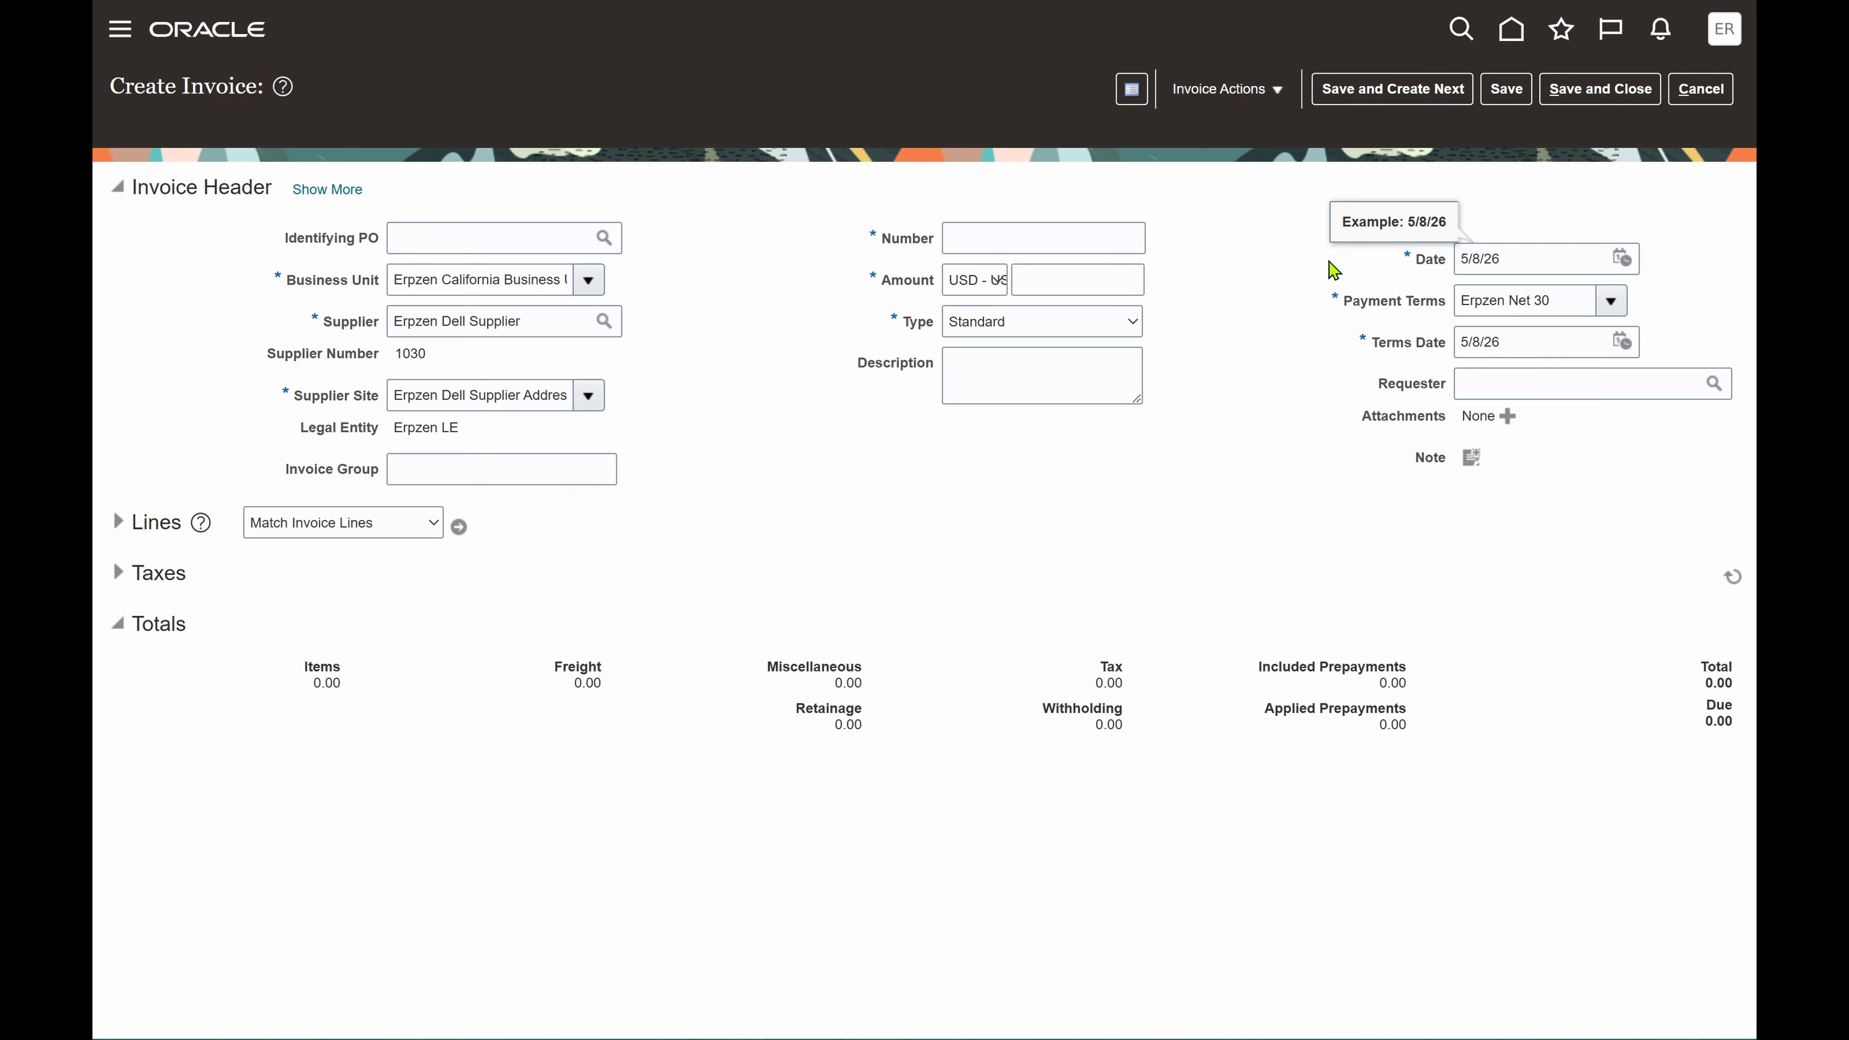
left_click(1583, 301)
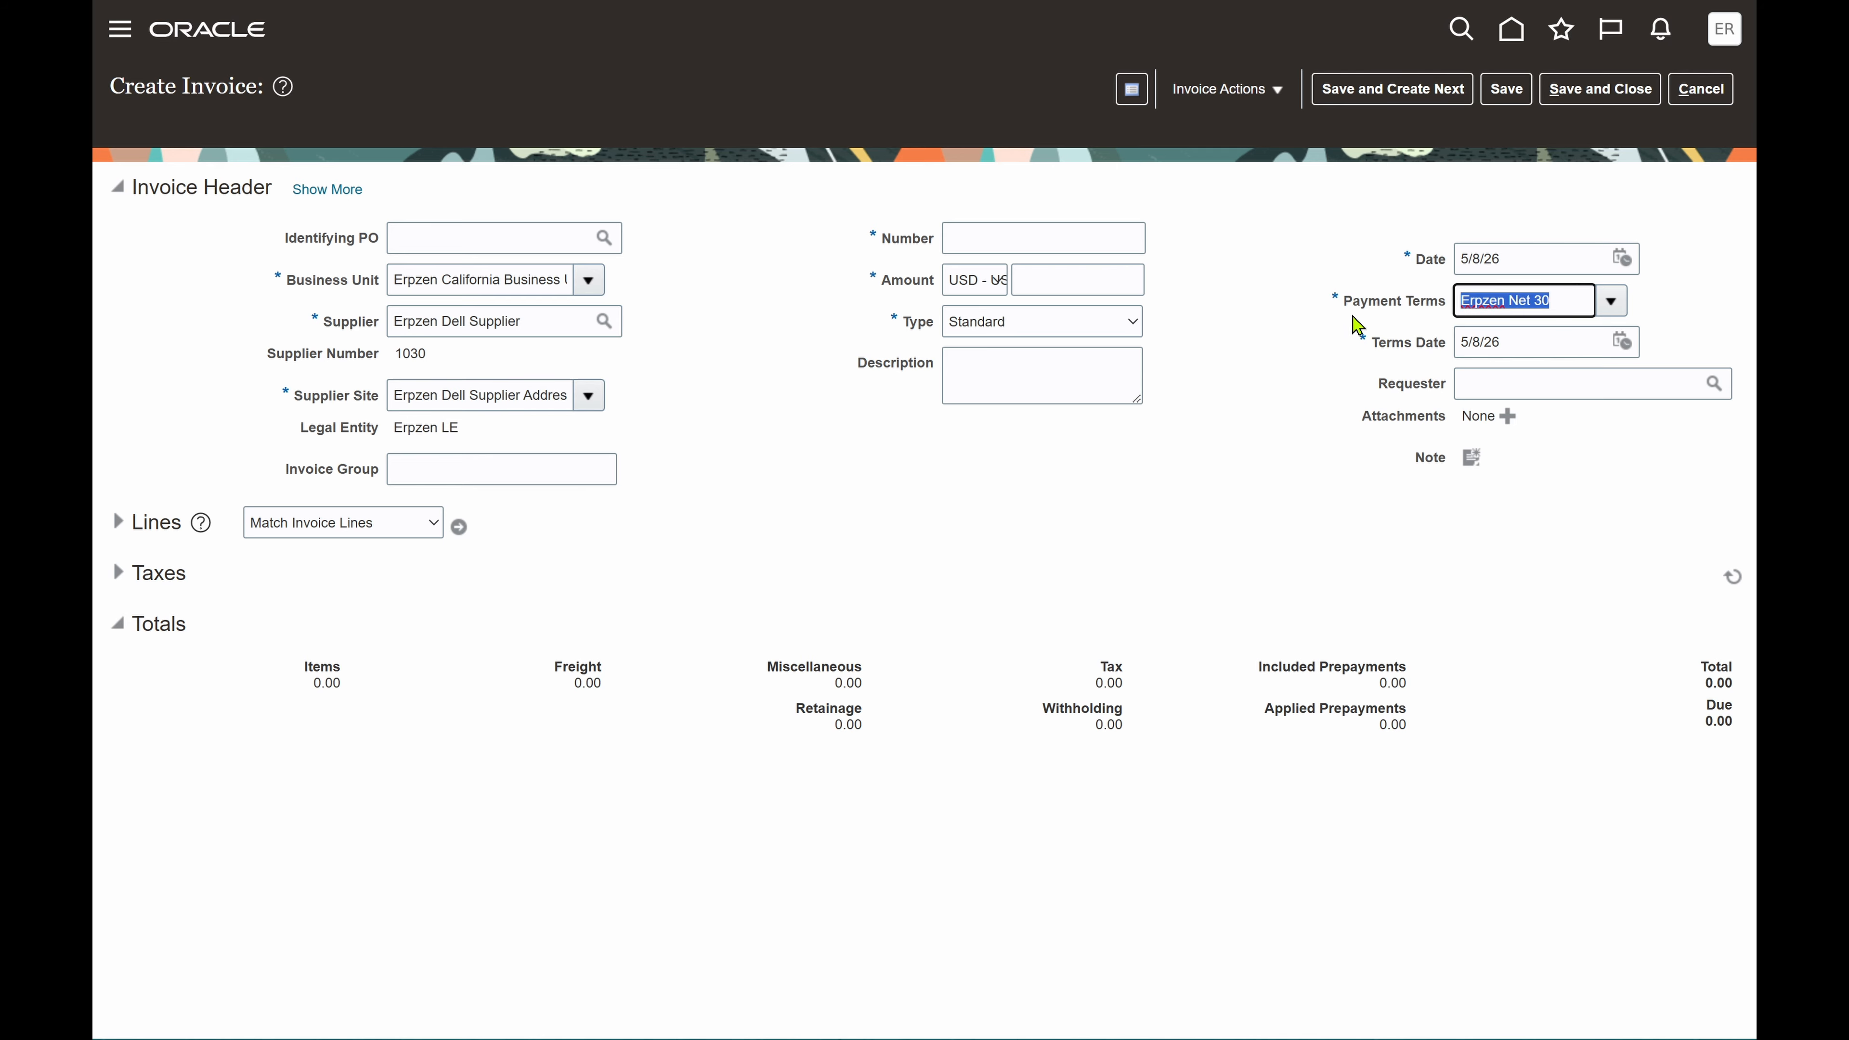
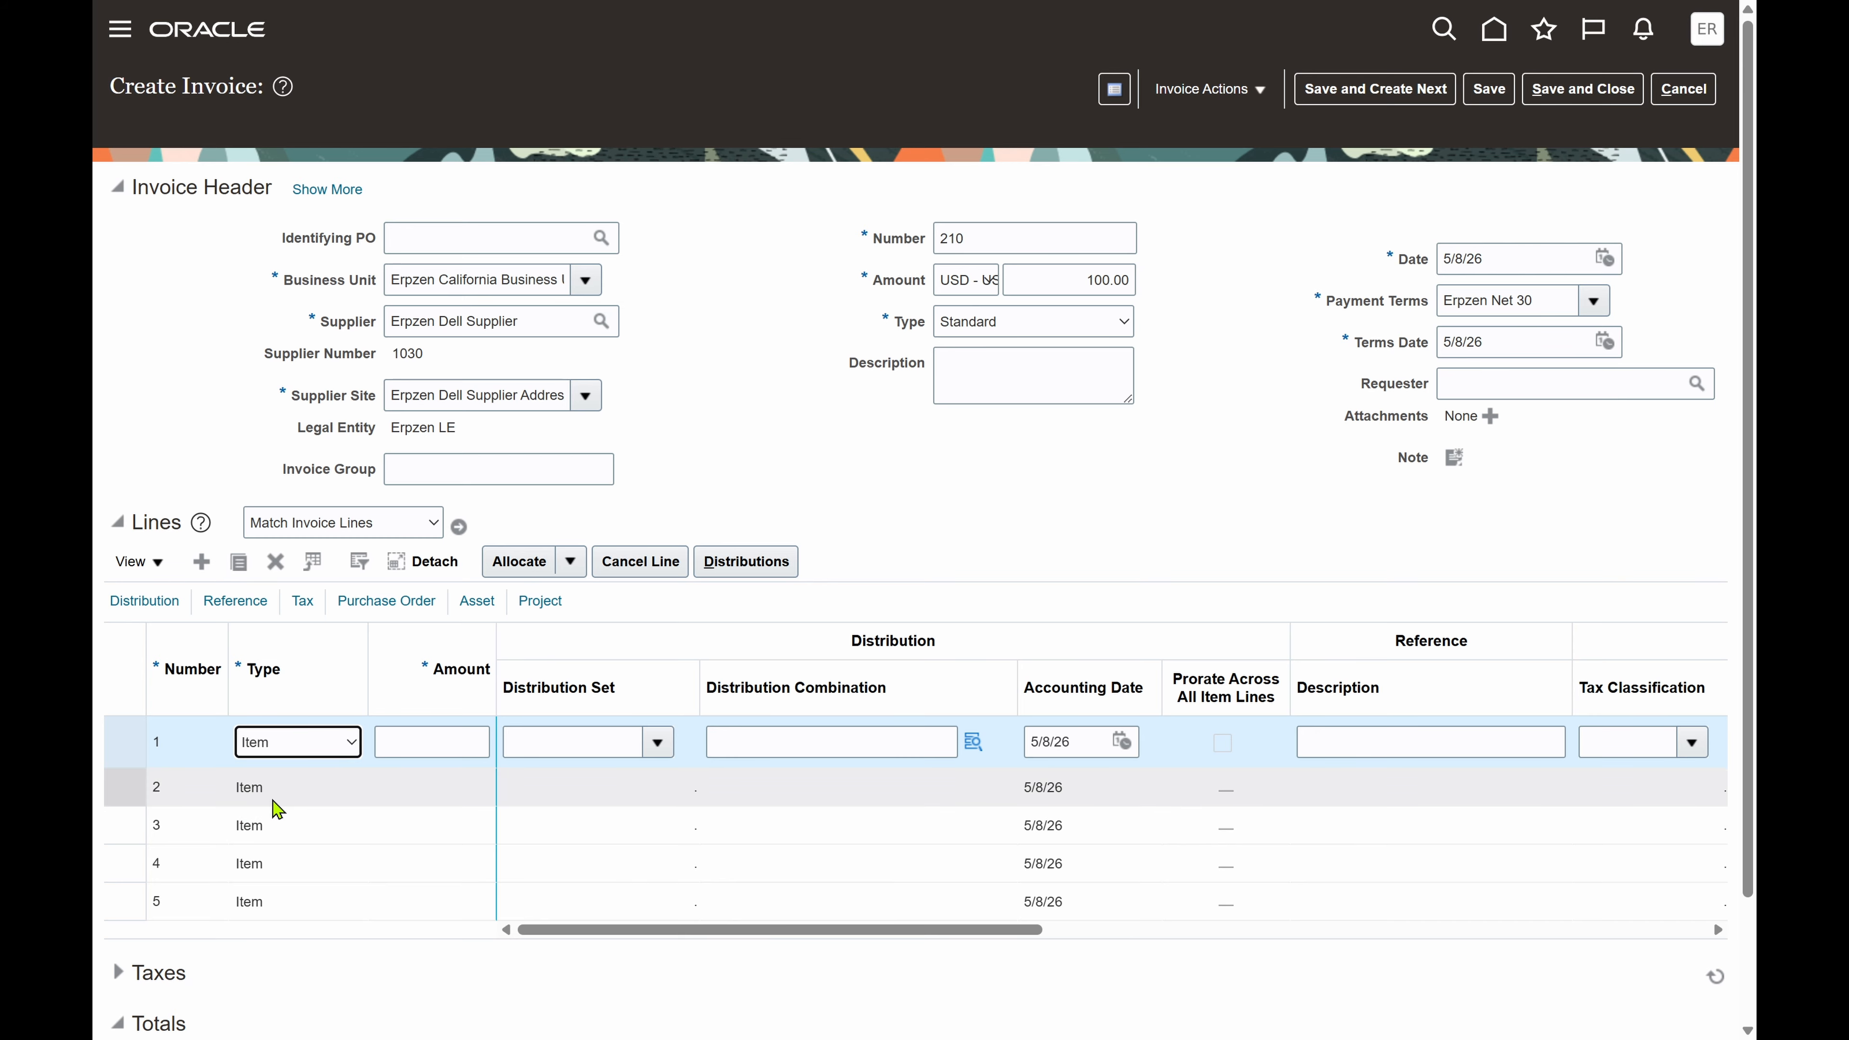
Set the amount of invoice line 1 to 100.
left_click(445, 741)
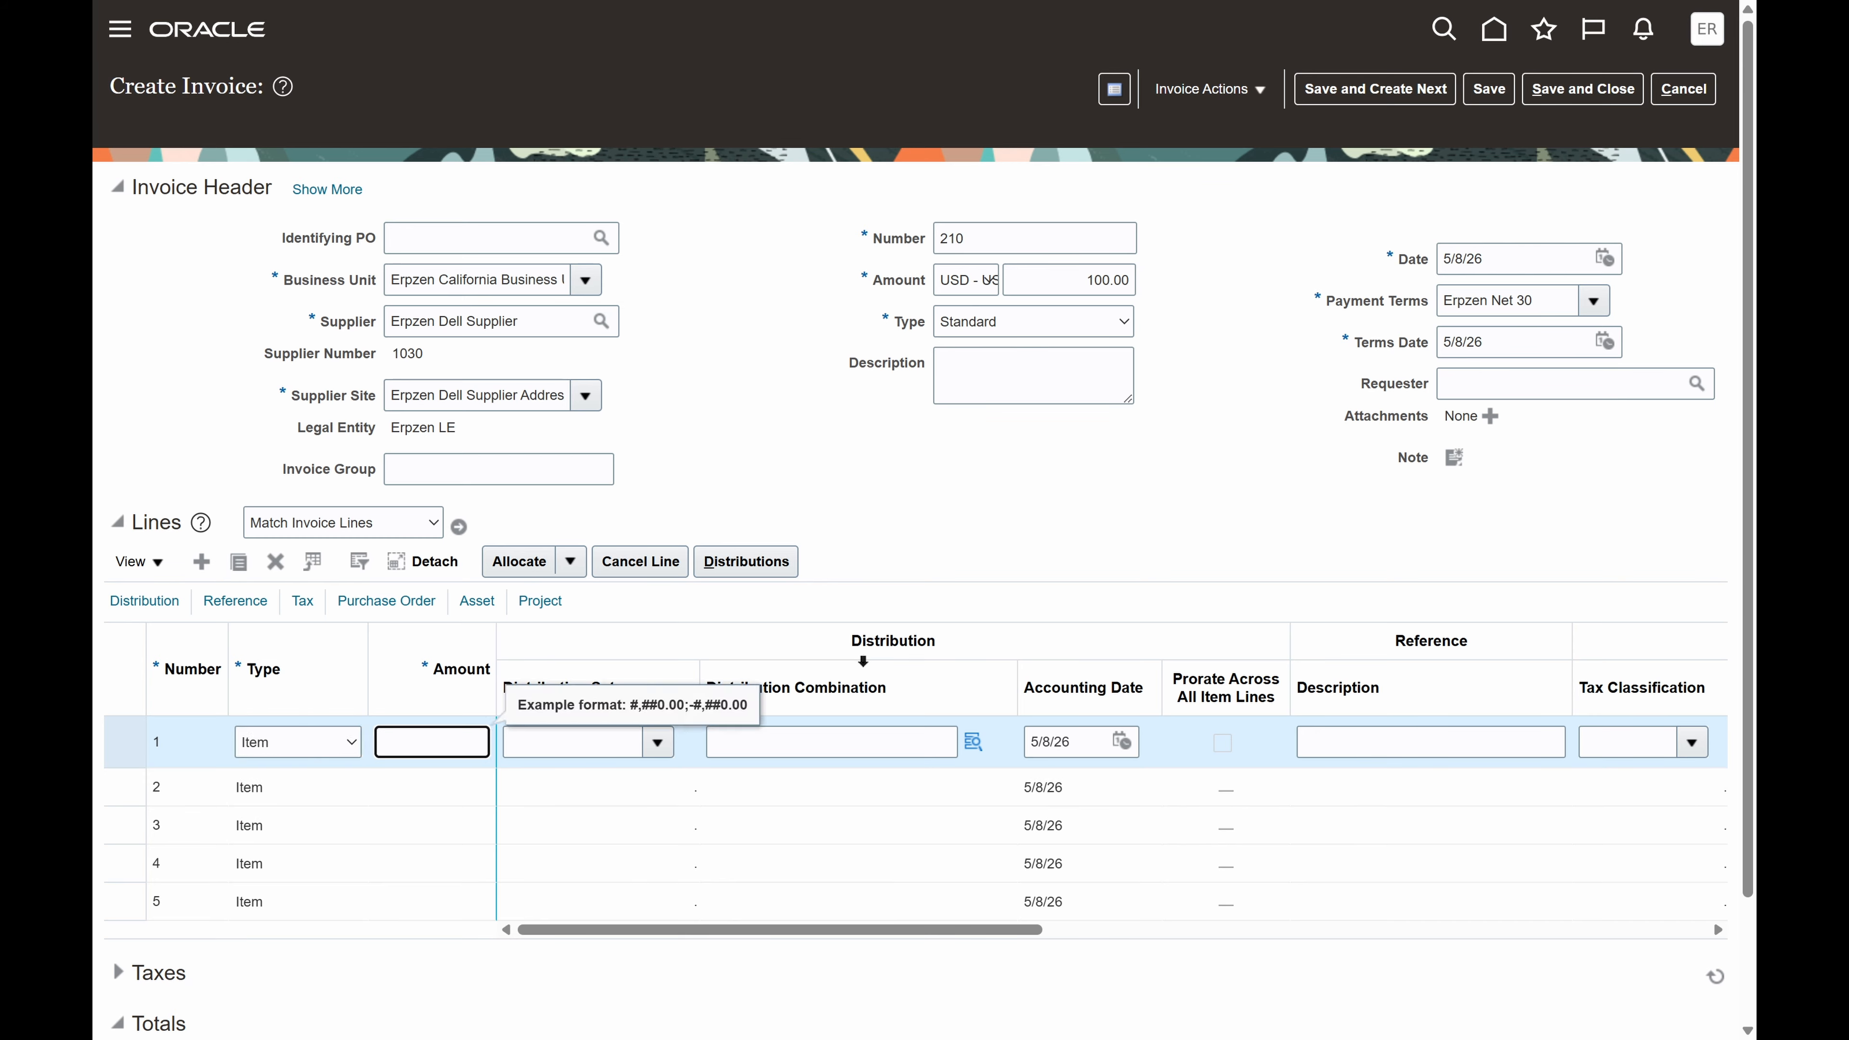
type("100")
left_click(1074, 506)
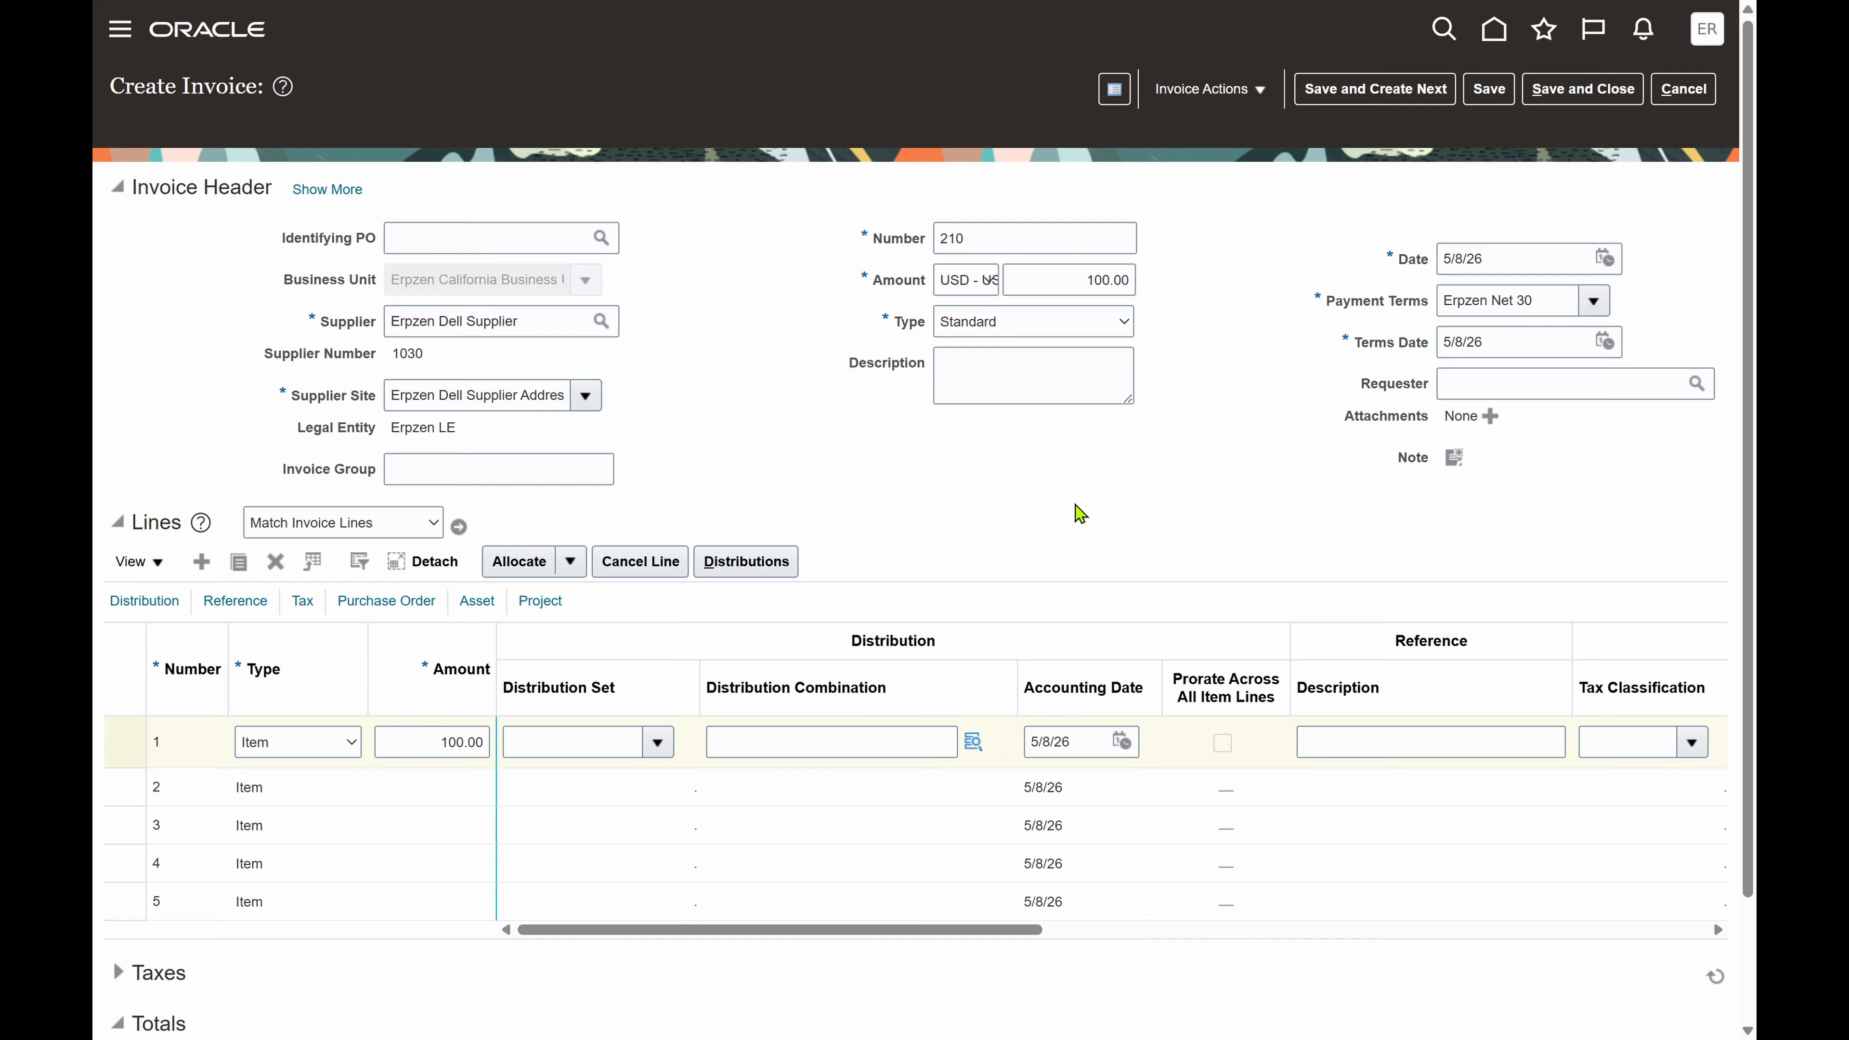
left_click(565, 743)
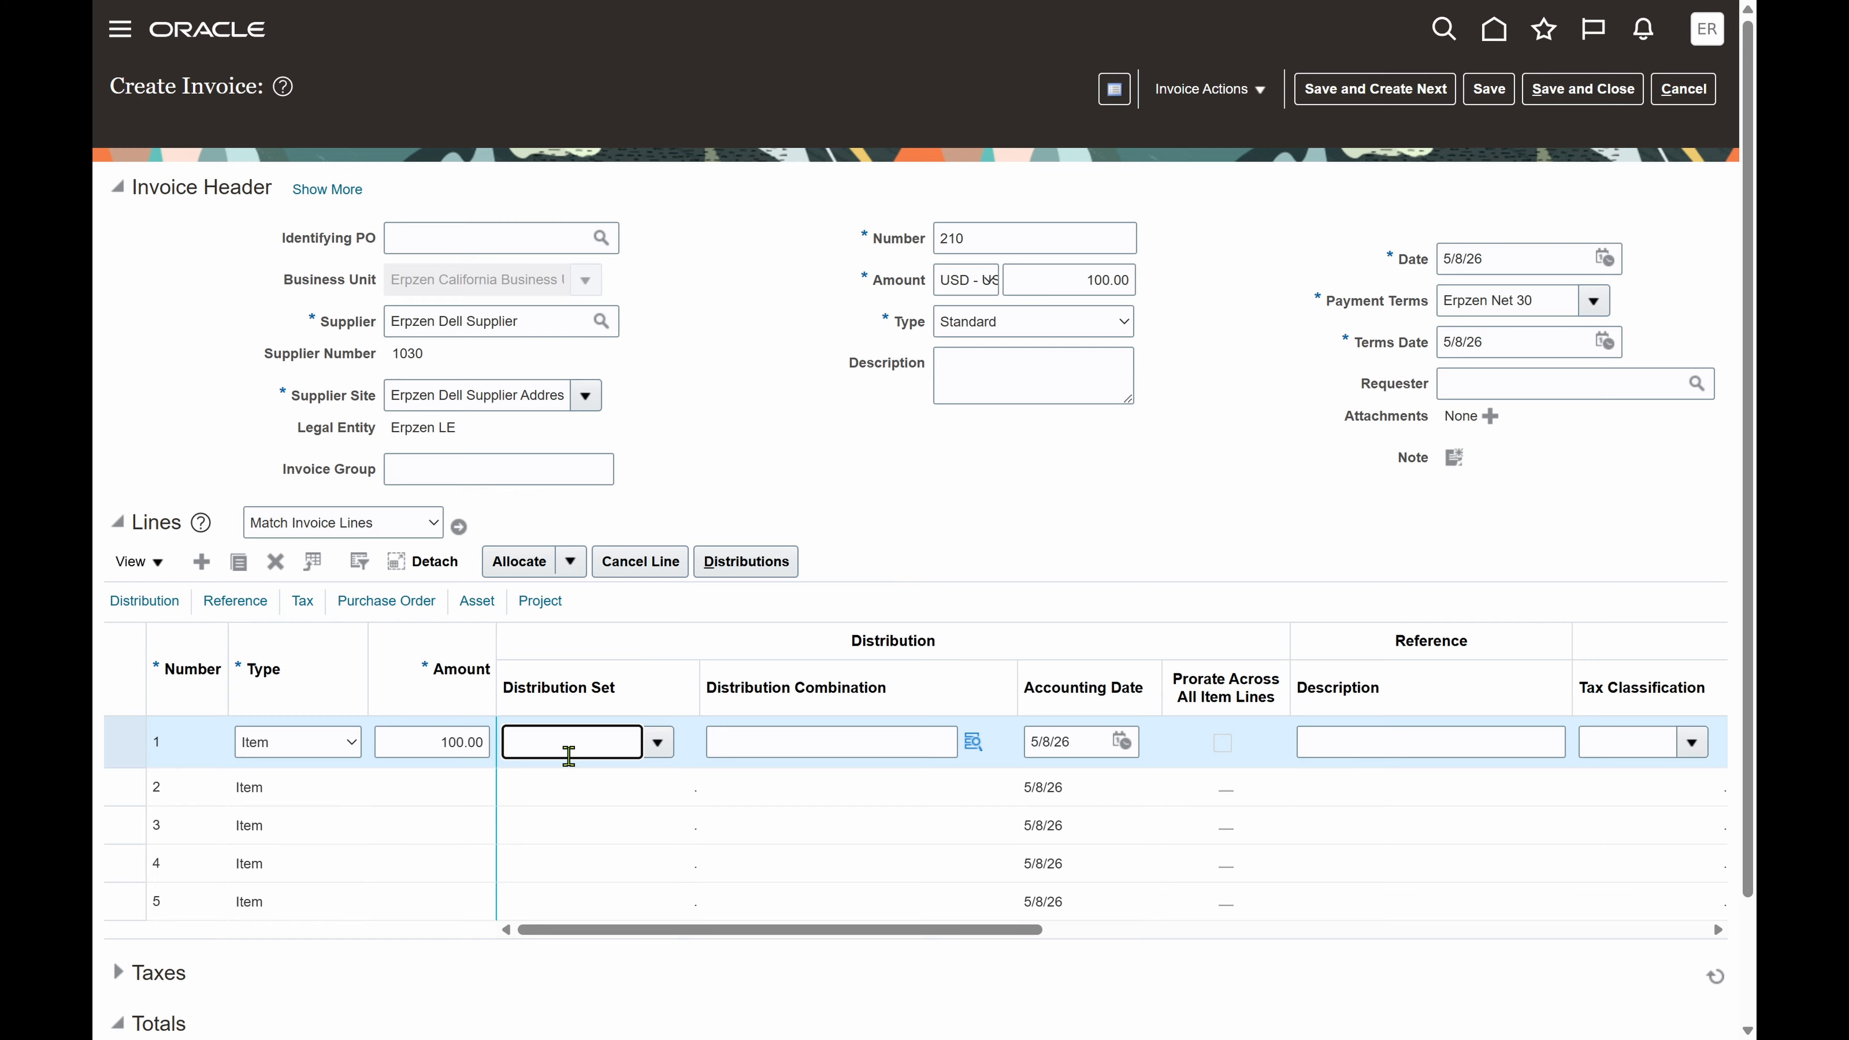
left_click(968, 477)
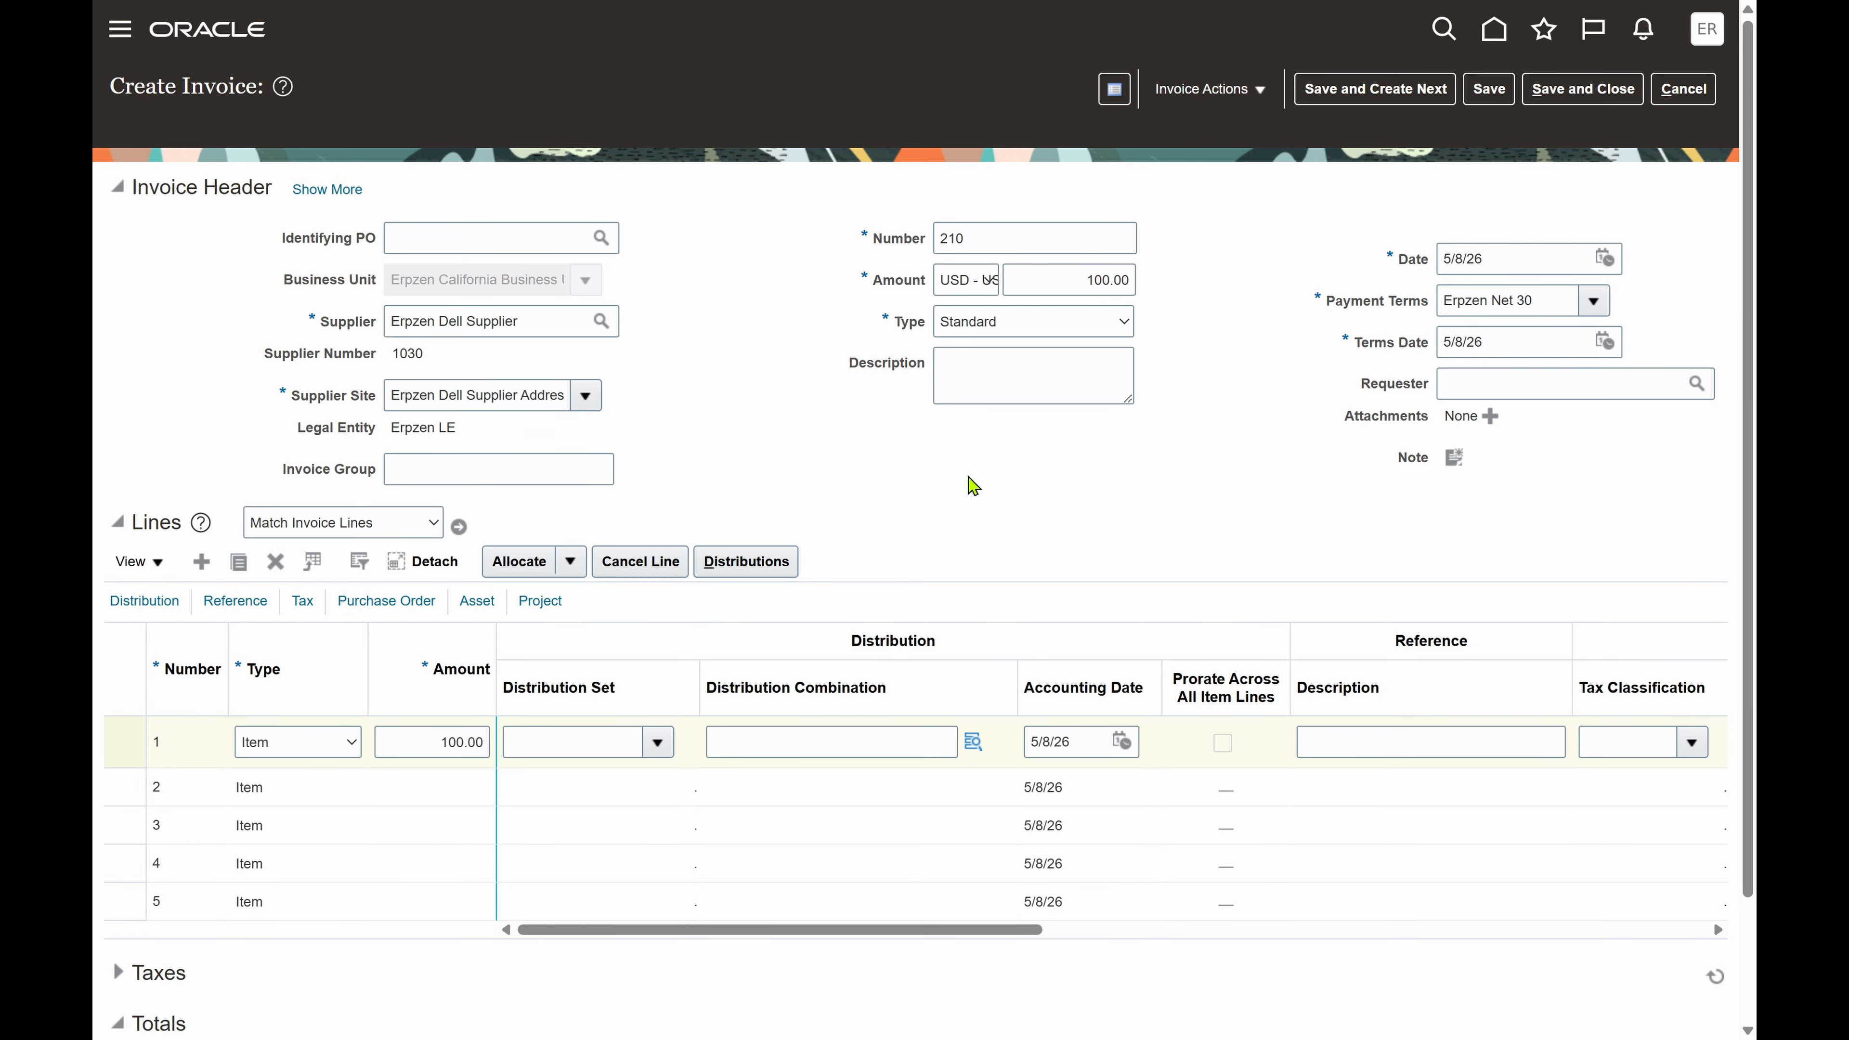
Start the distribution combination for invoice line 1 with company 101 (Paris) and department 0000.
left_click(972, 741)
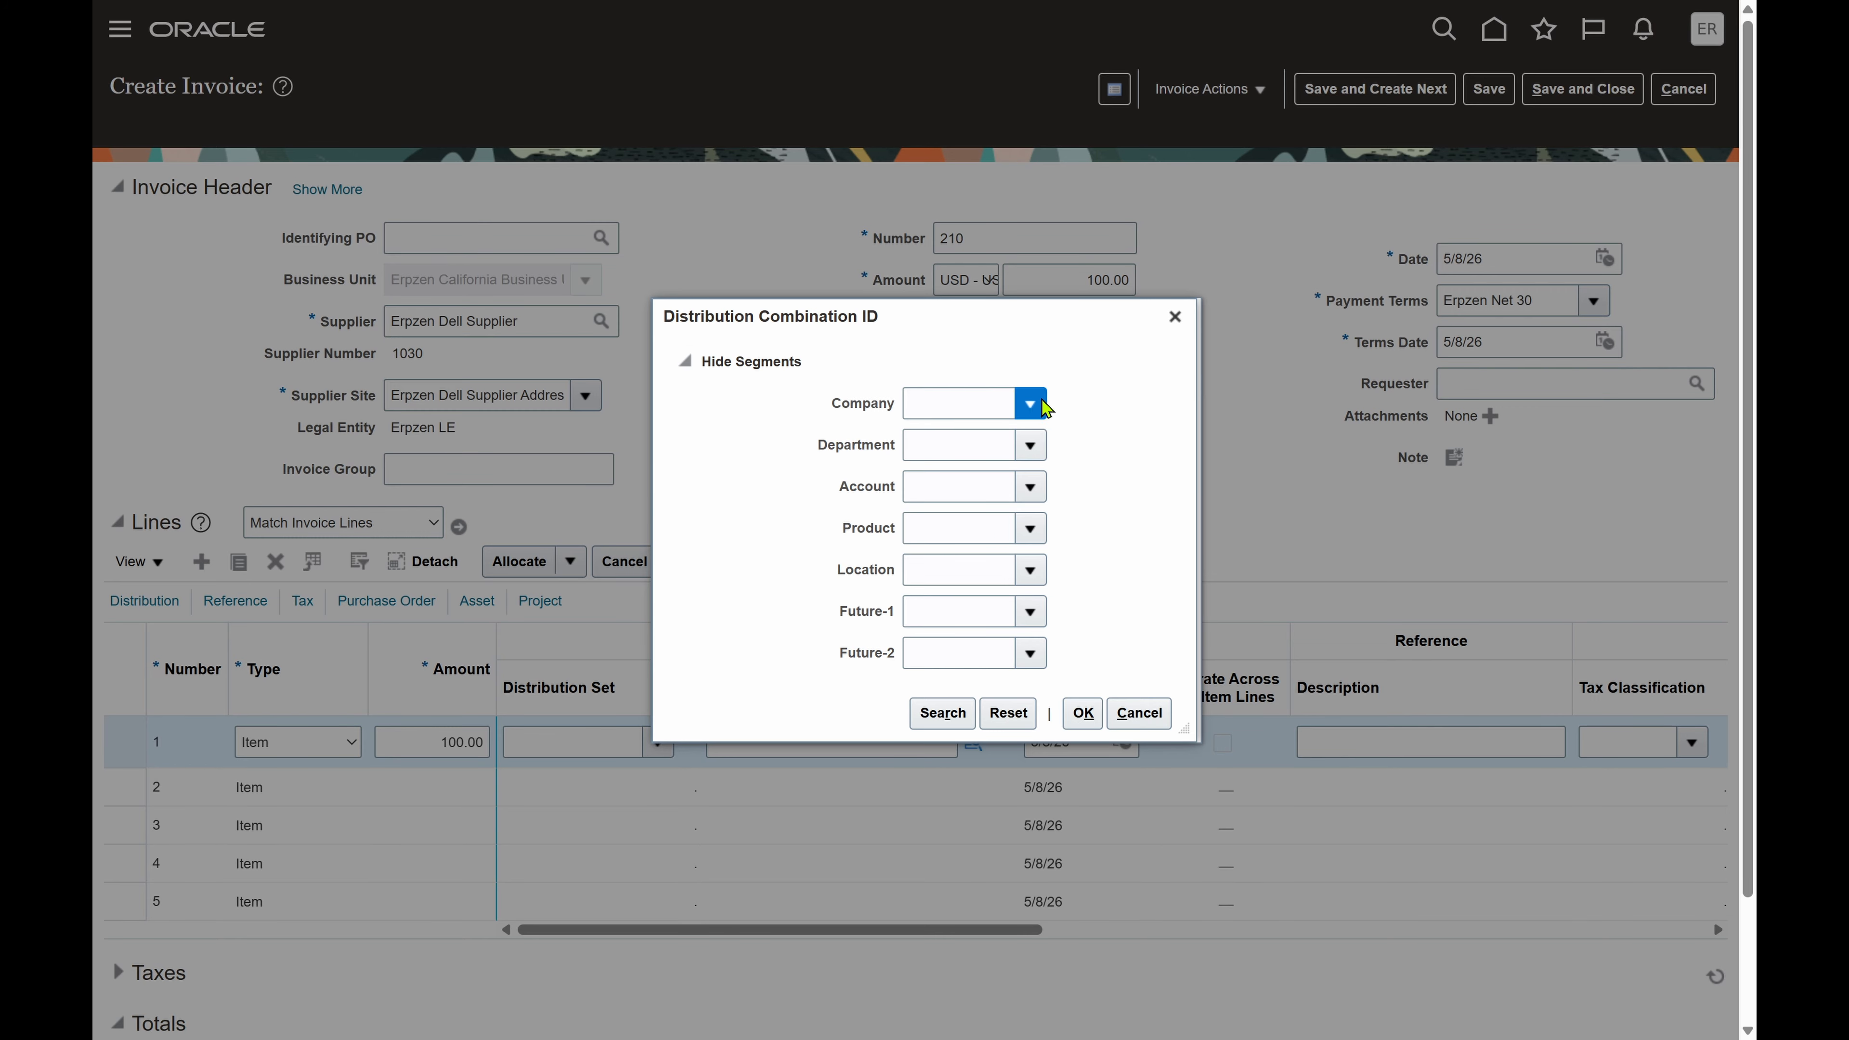
left_click(1041, 404)
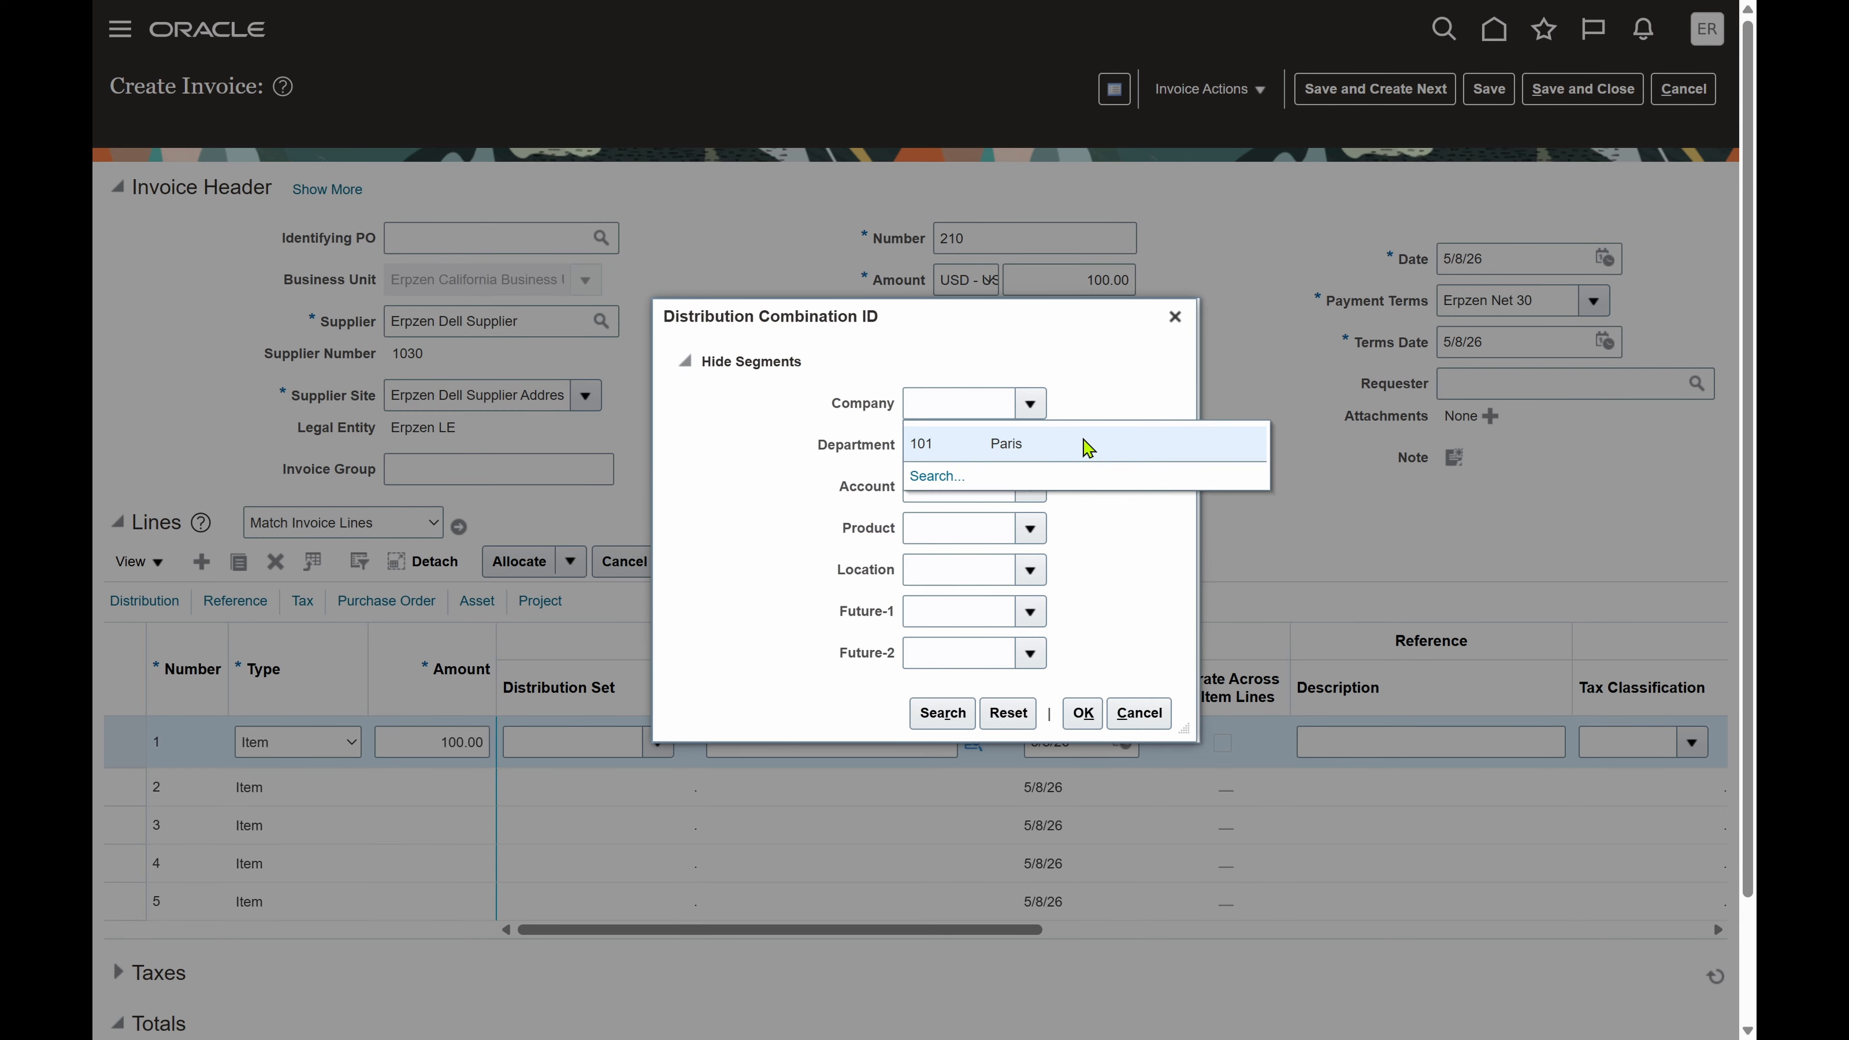
left_click(1087, 446)
left_click(967, 446)
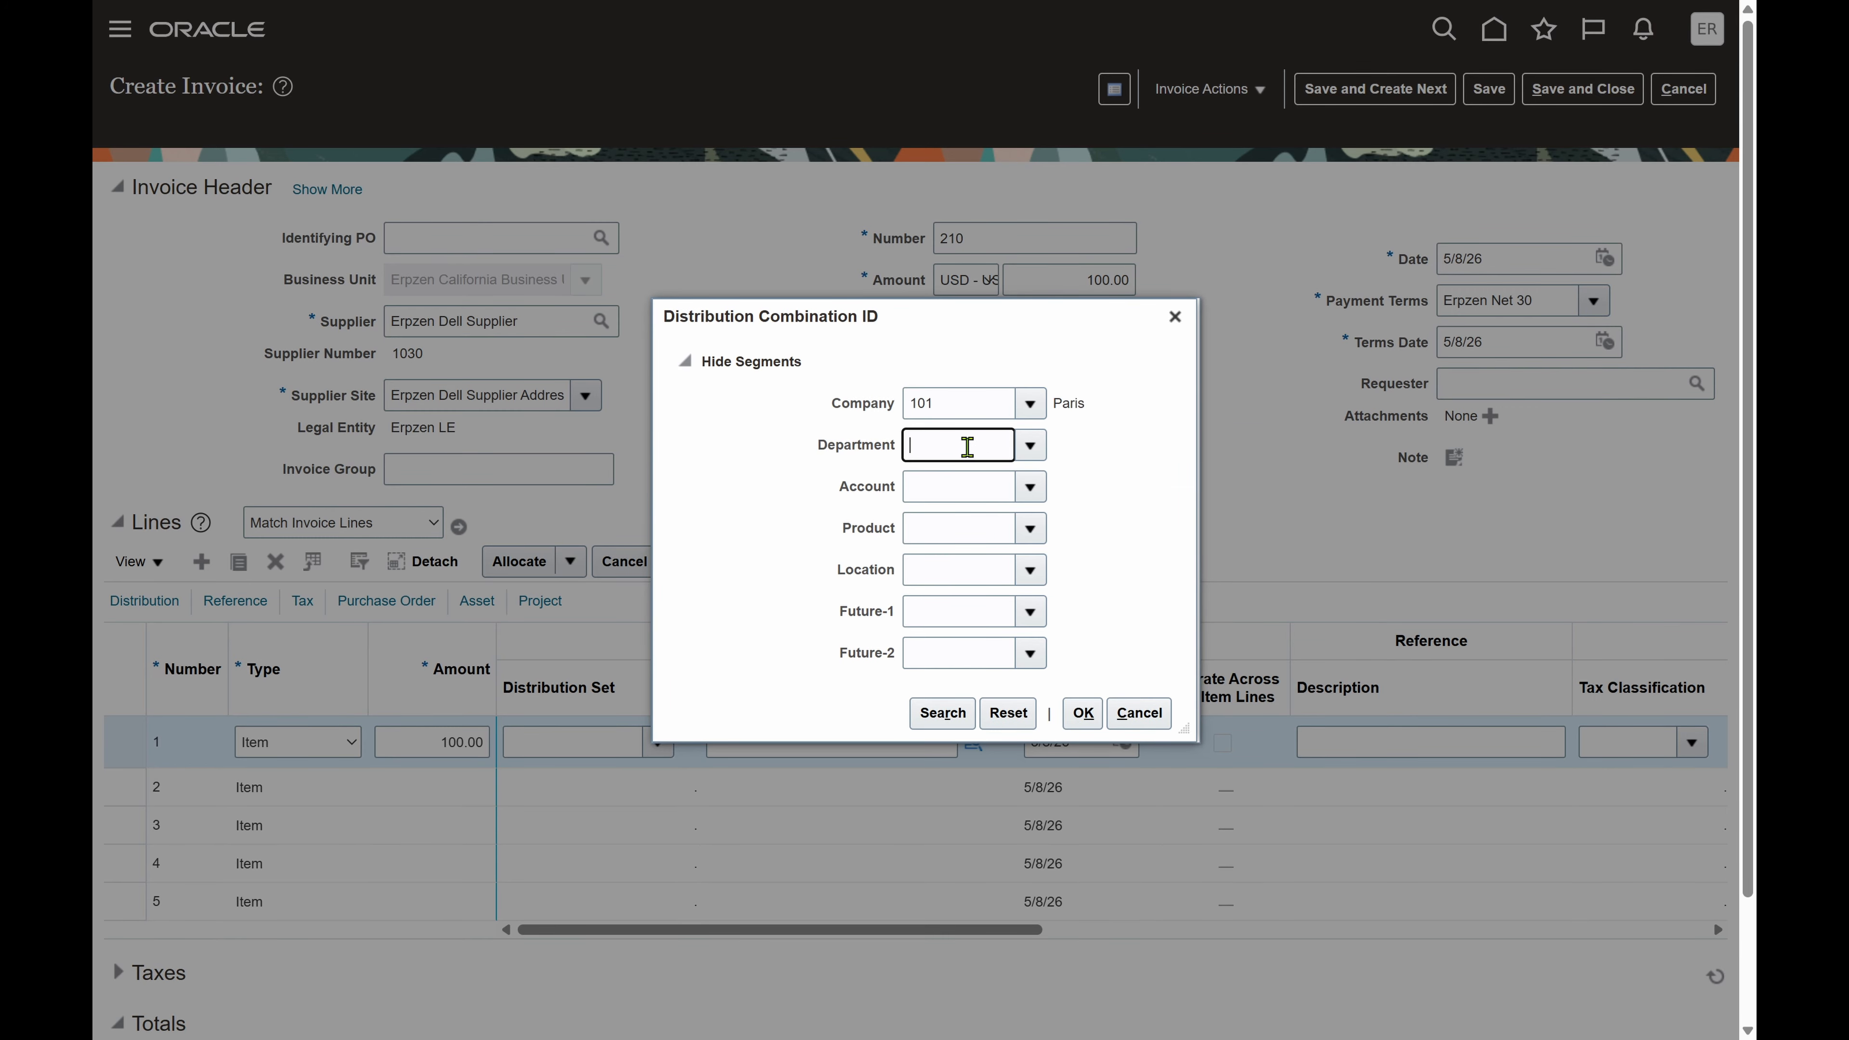
type("0000")
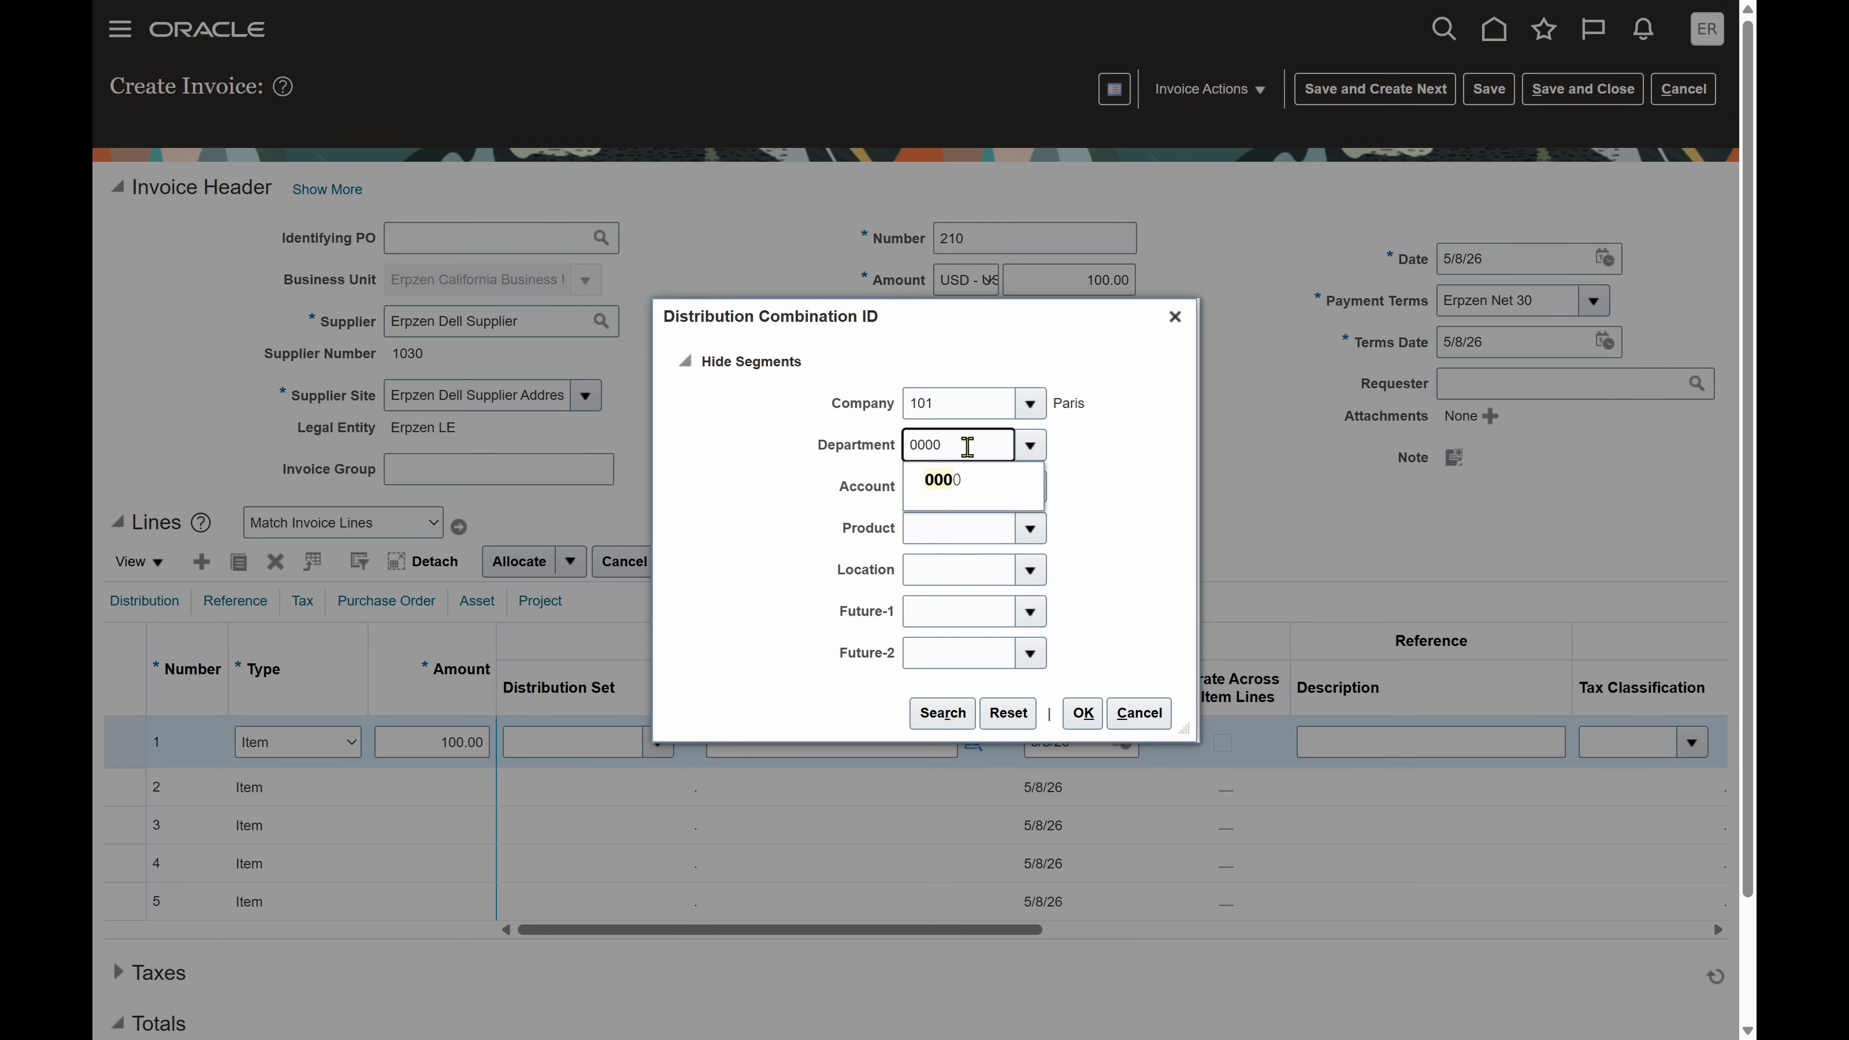
left_click(963, 493)
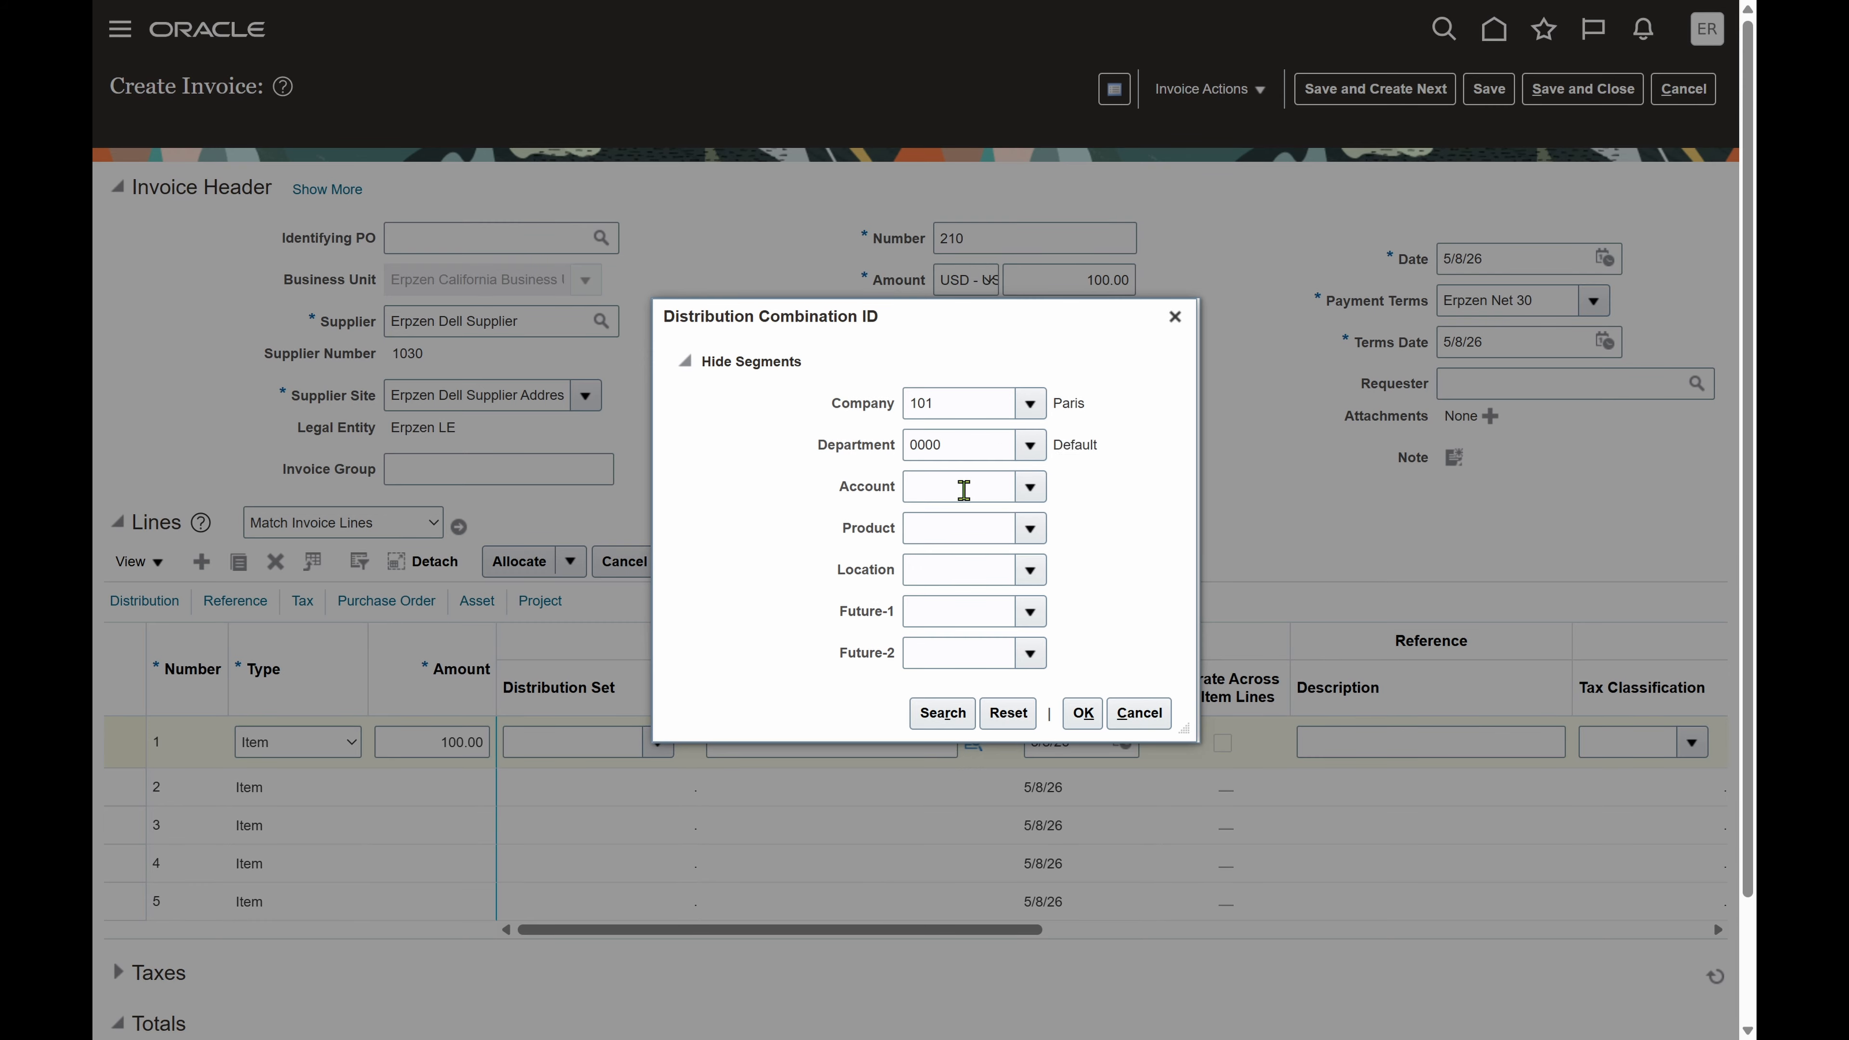
Look up account values with 7 and choose 75400 Stationery expenses as the account segment.
left_click(986, 484)
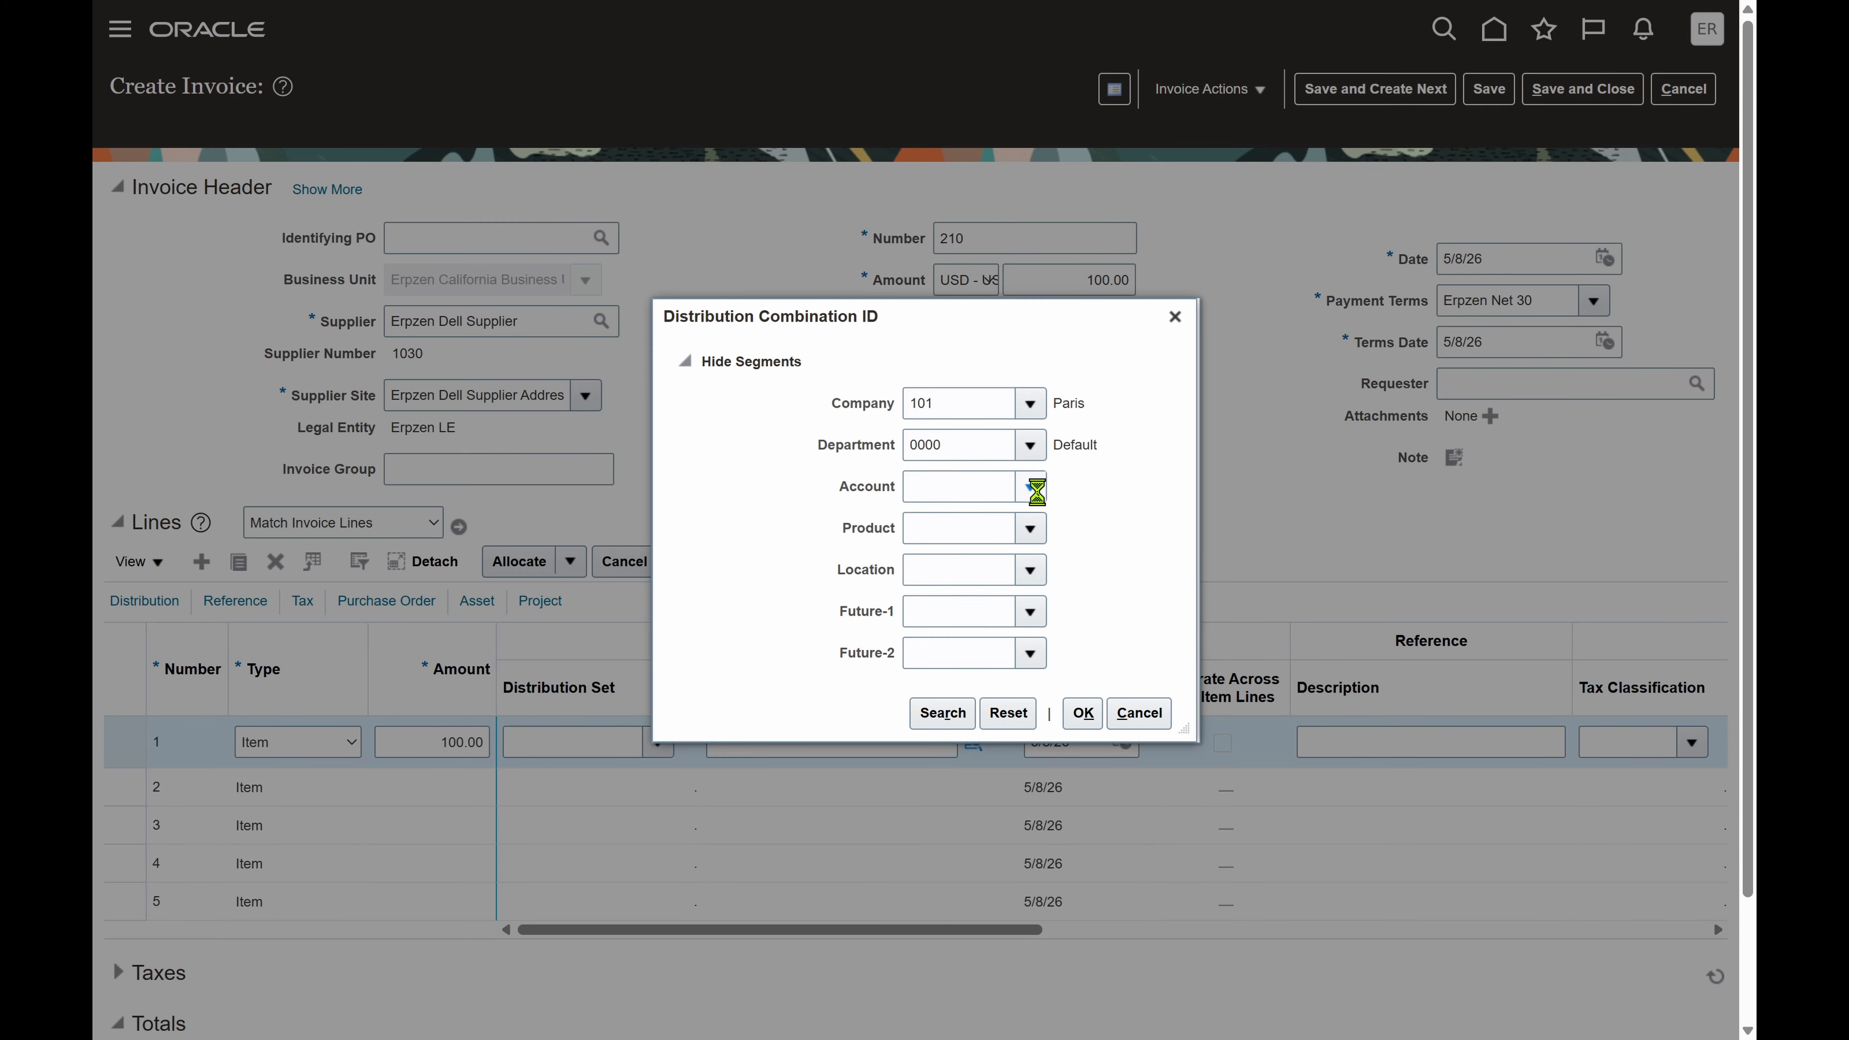
left_click(1030, 488)
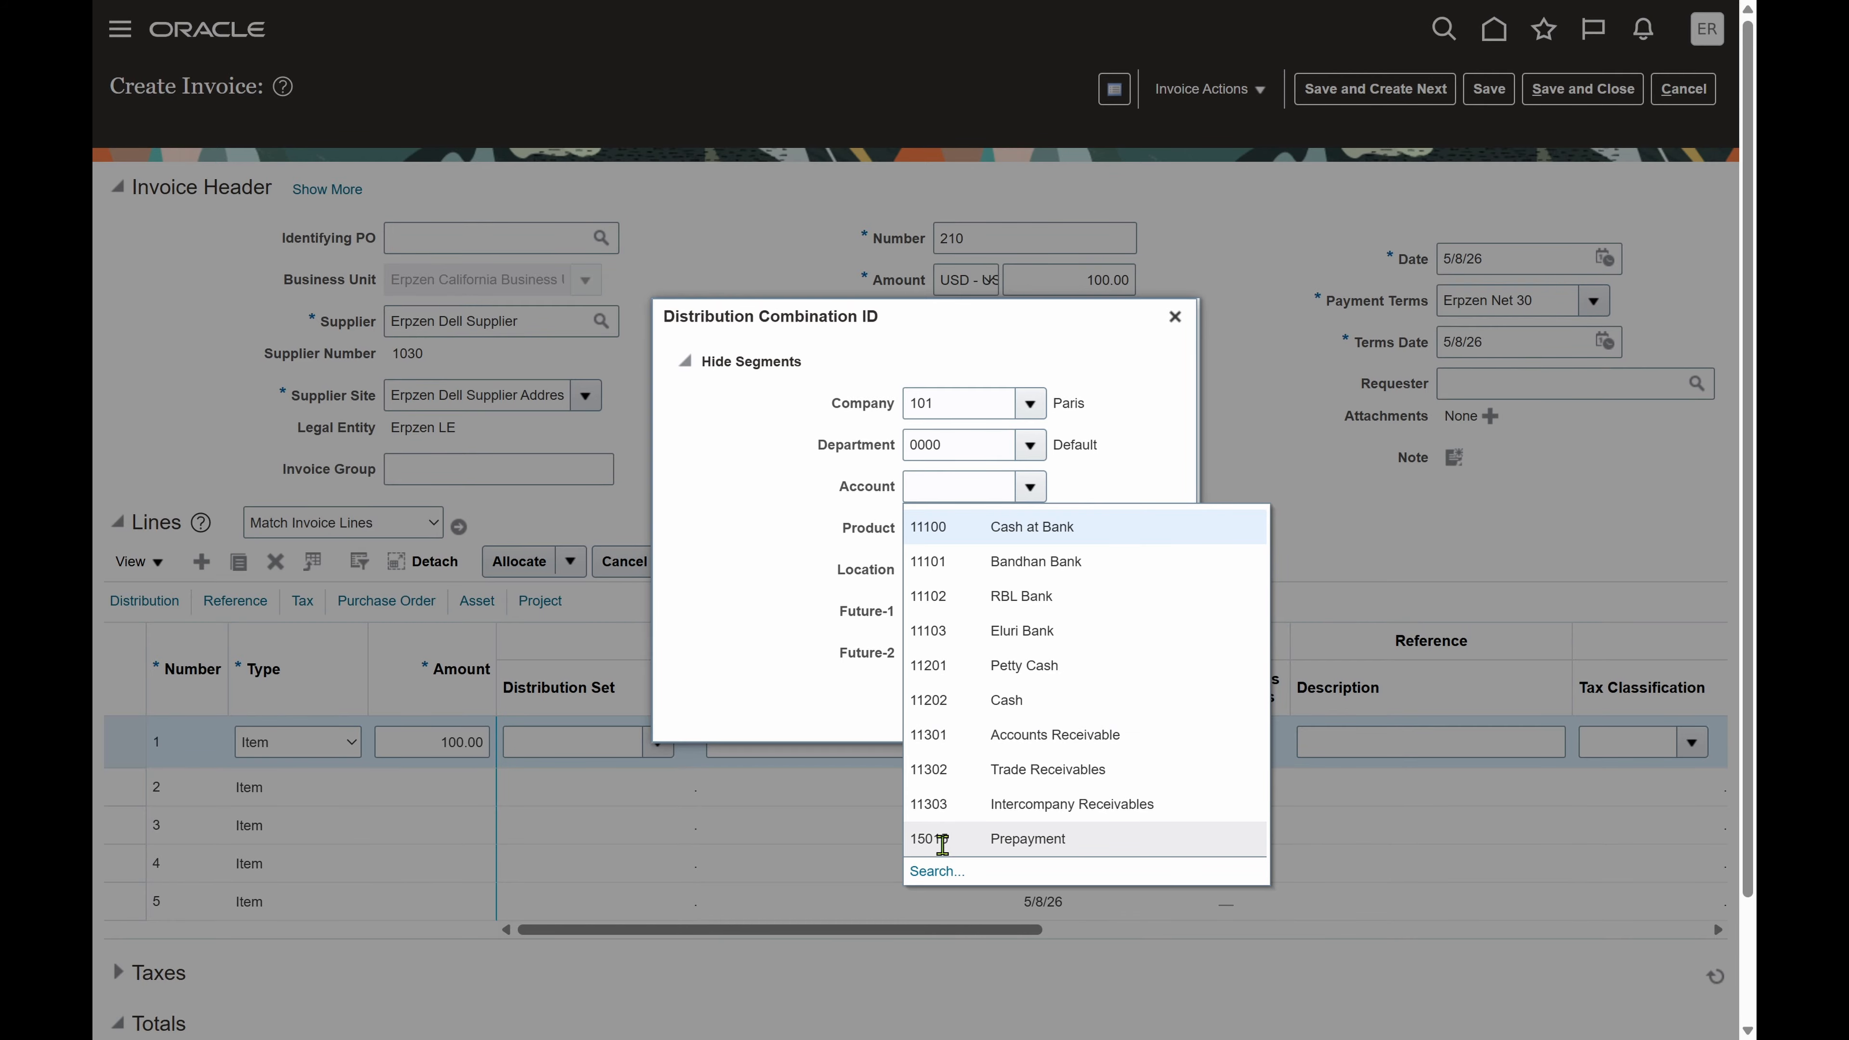
left_click(937, 871)
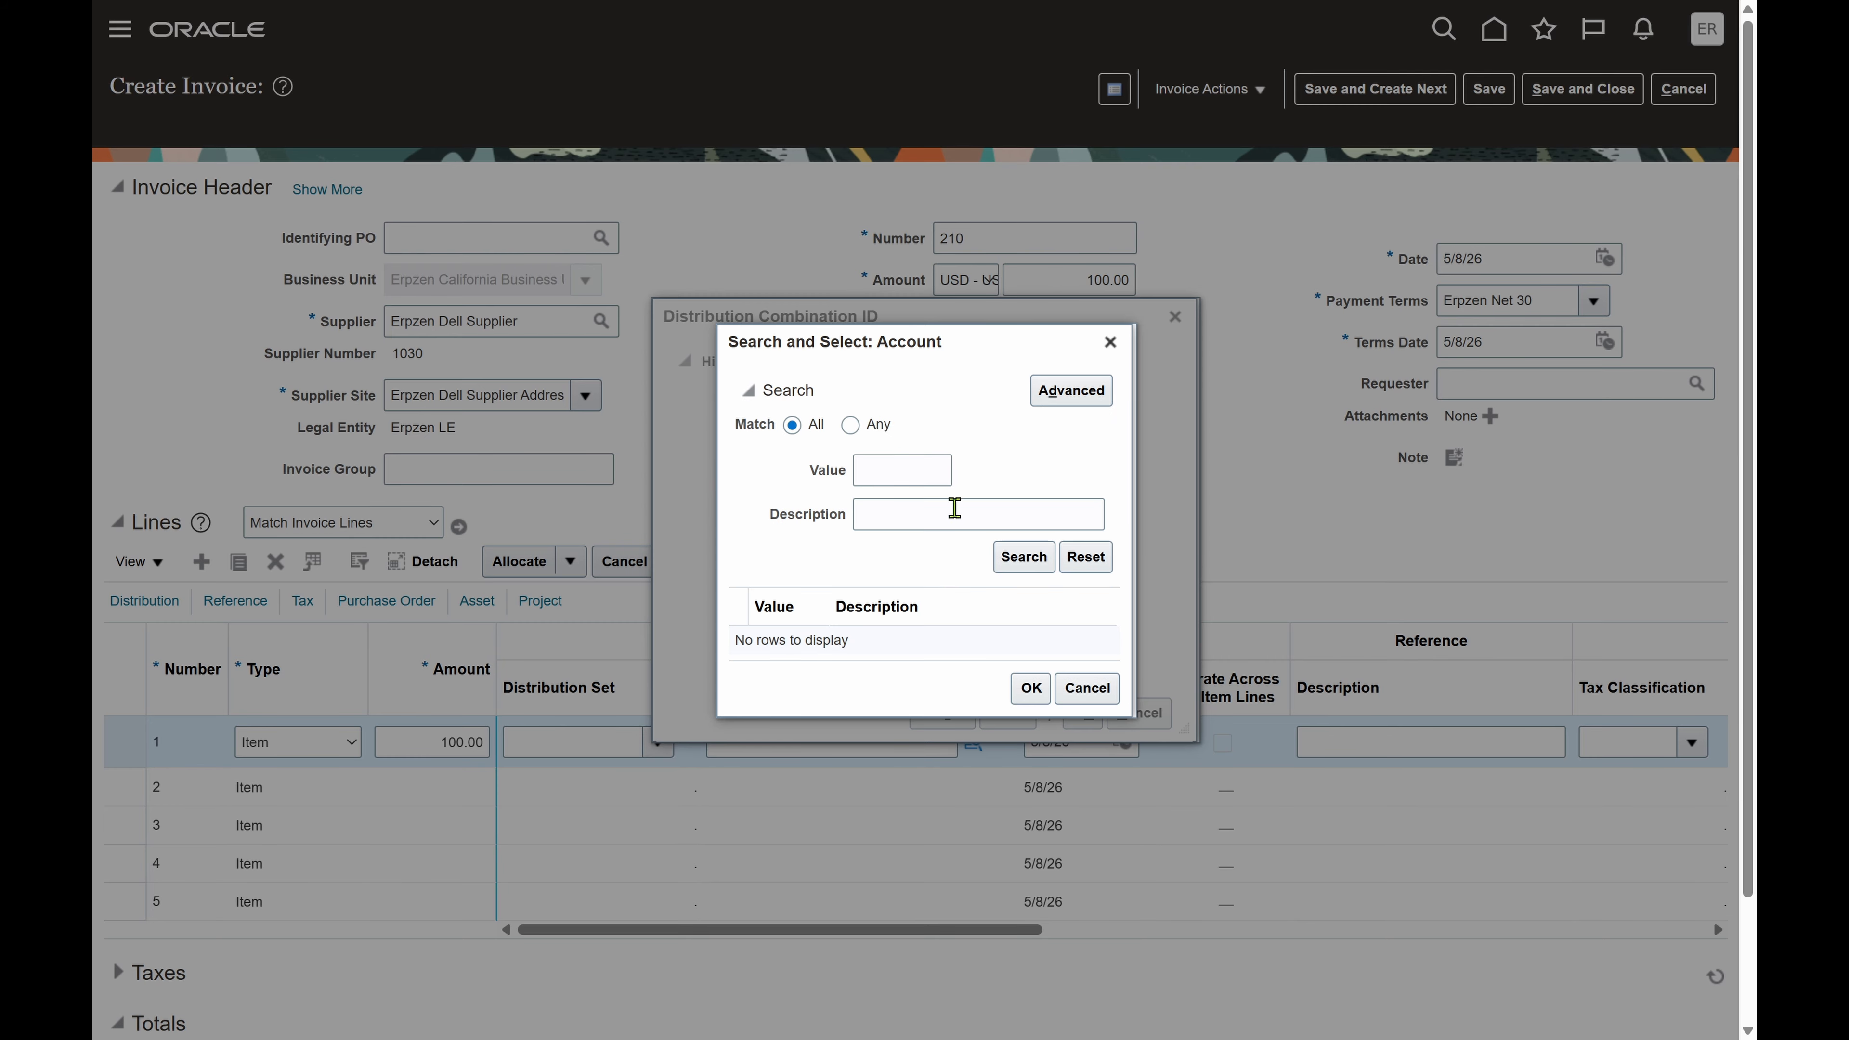
type("7")
key("Return")
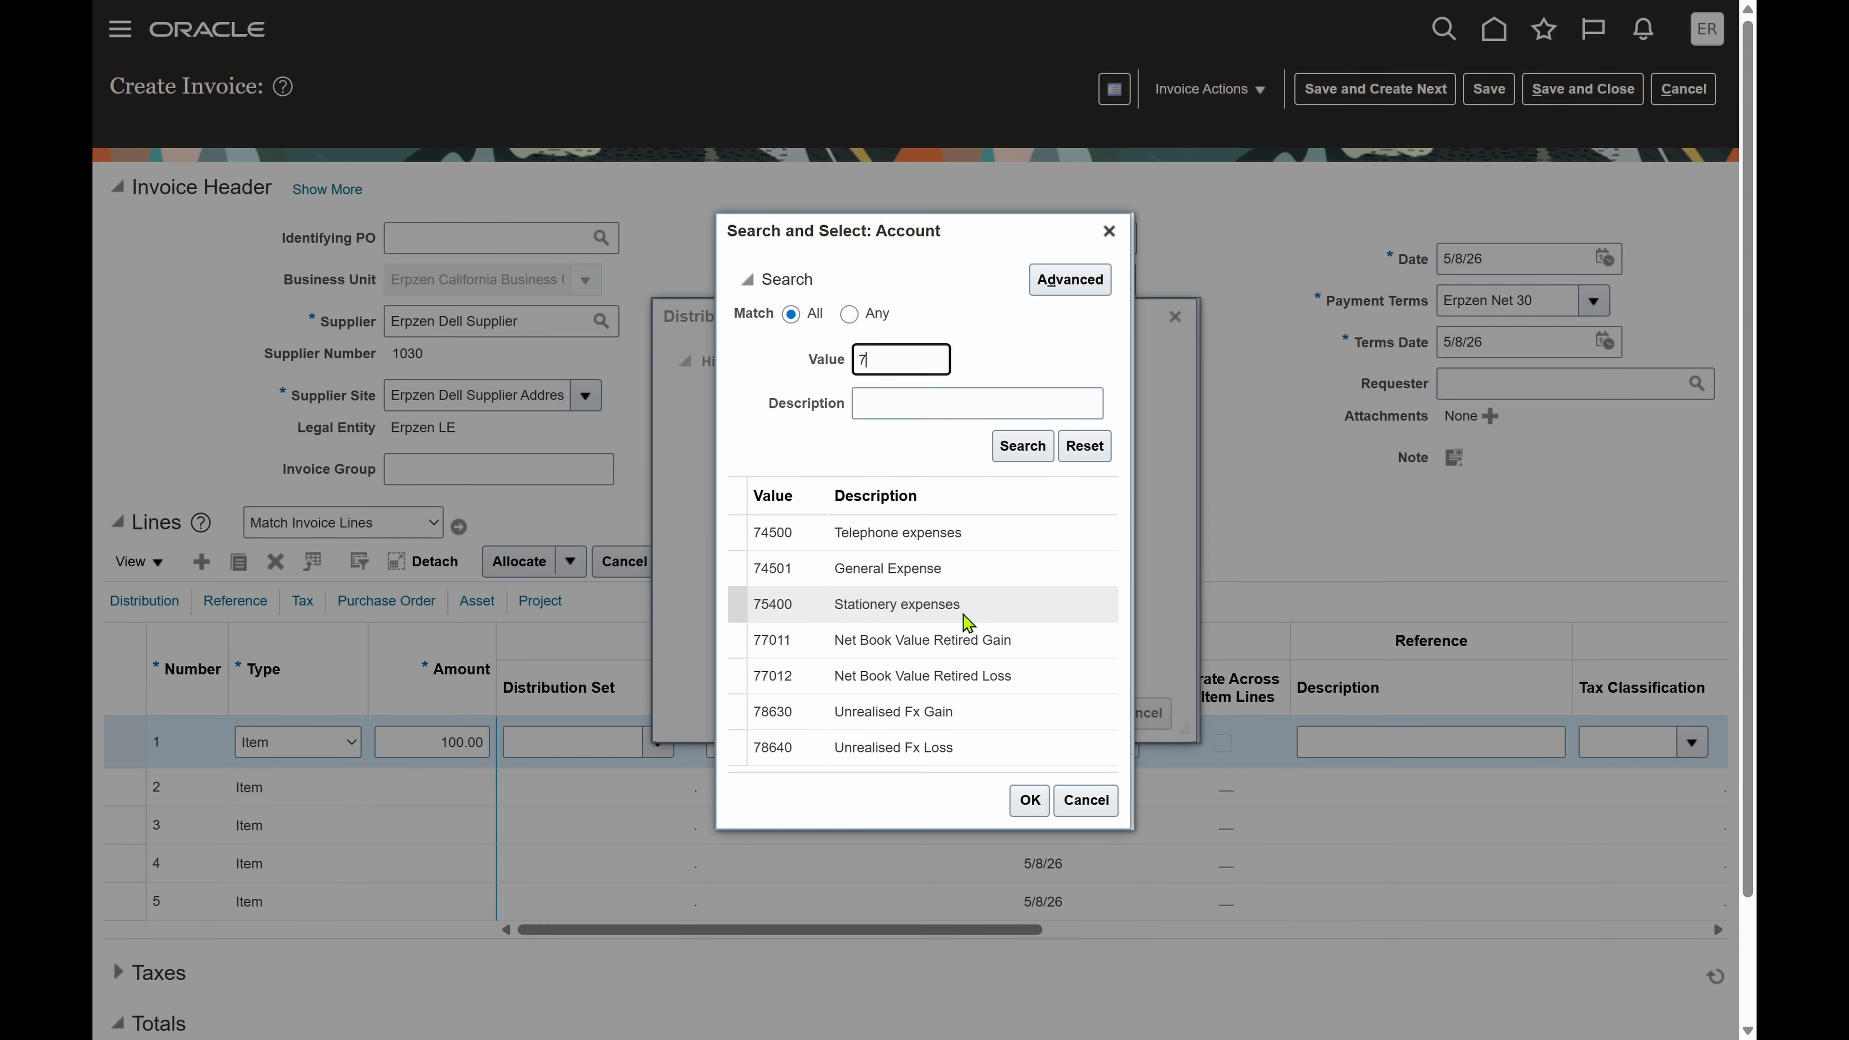
left_click(908, 605)
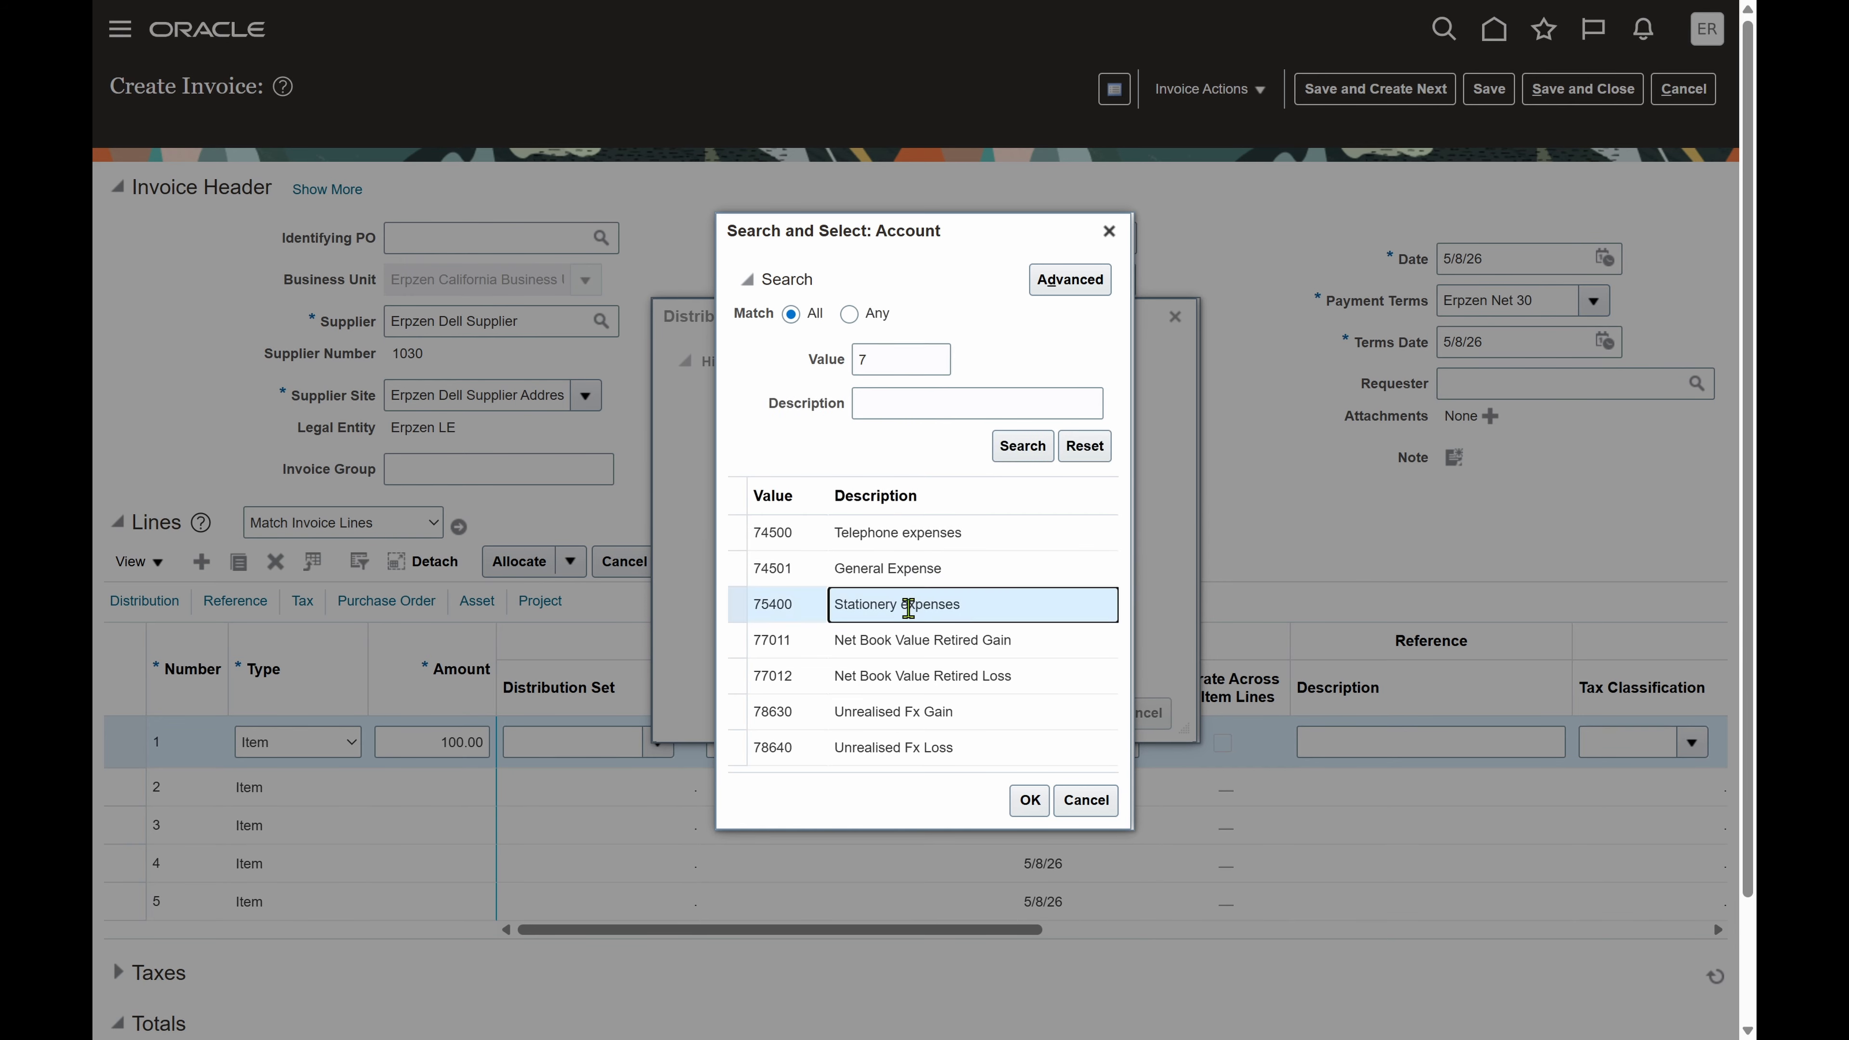
left_click(1028, 800)
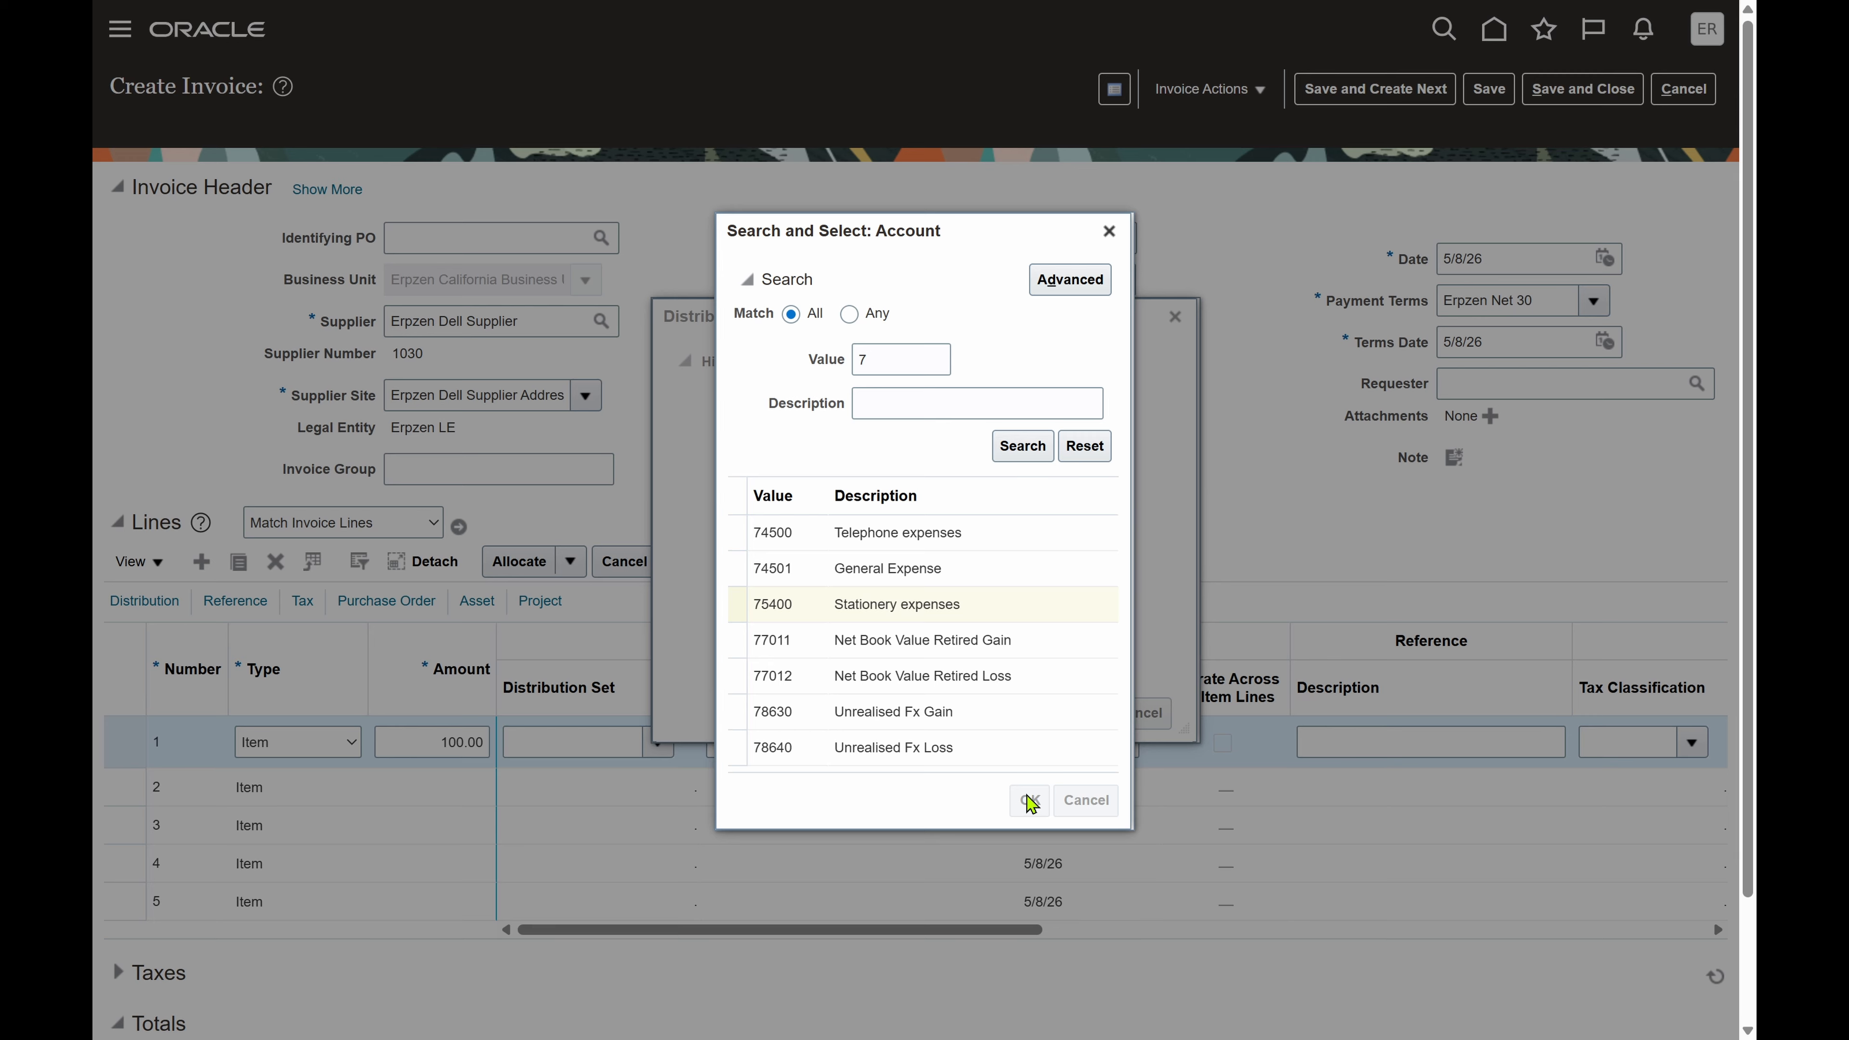
left_click(944, 713)
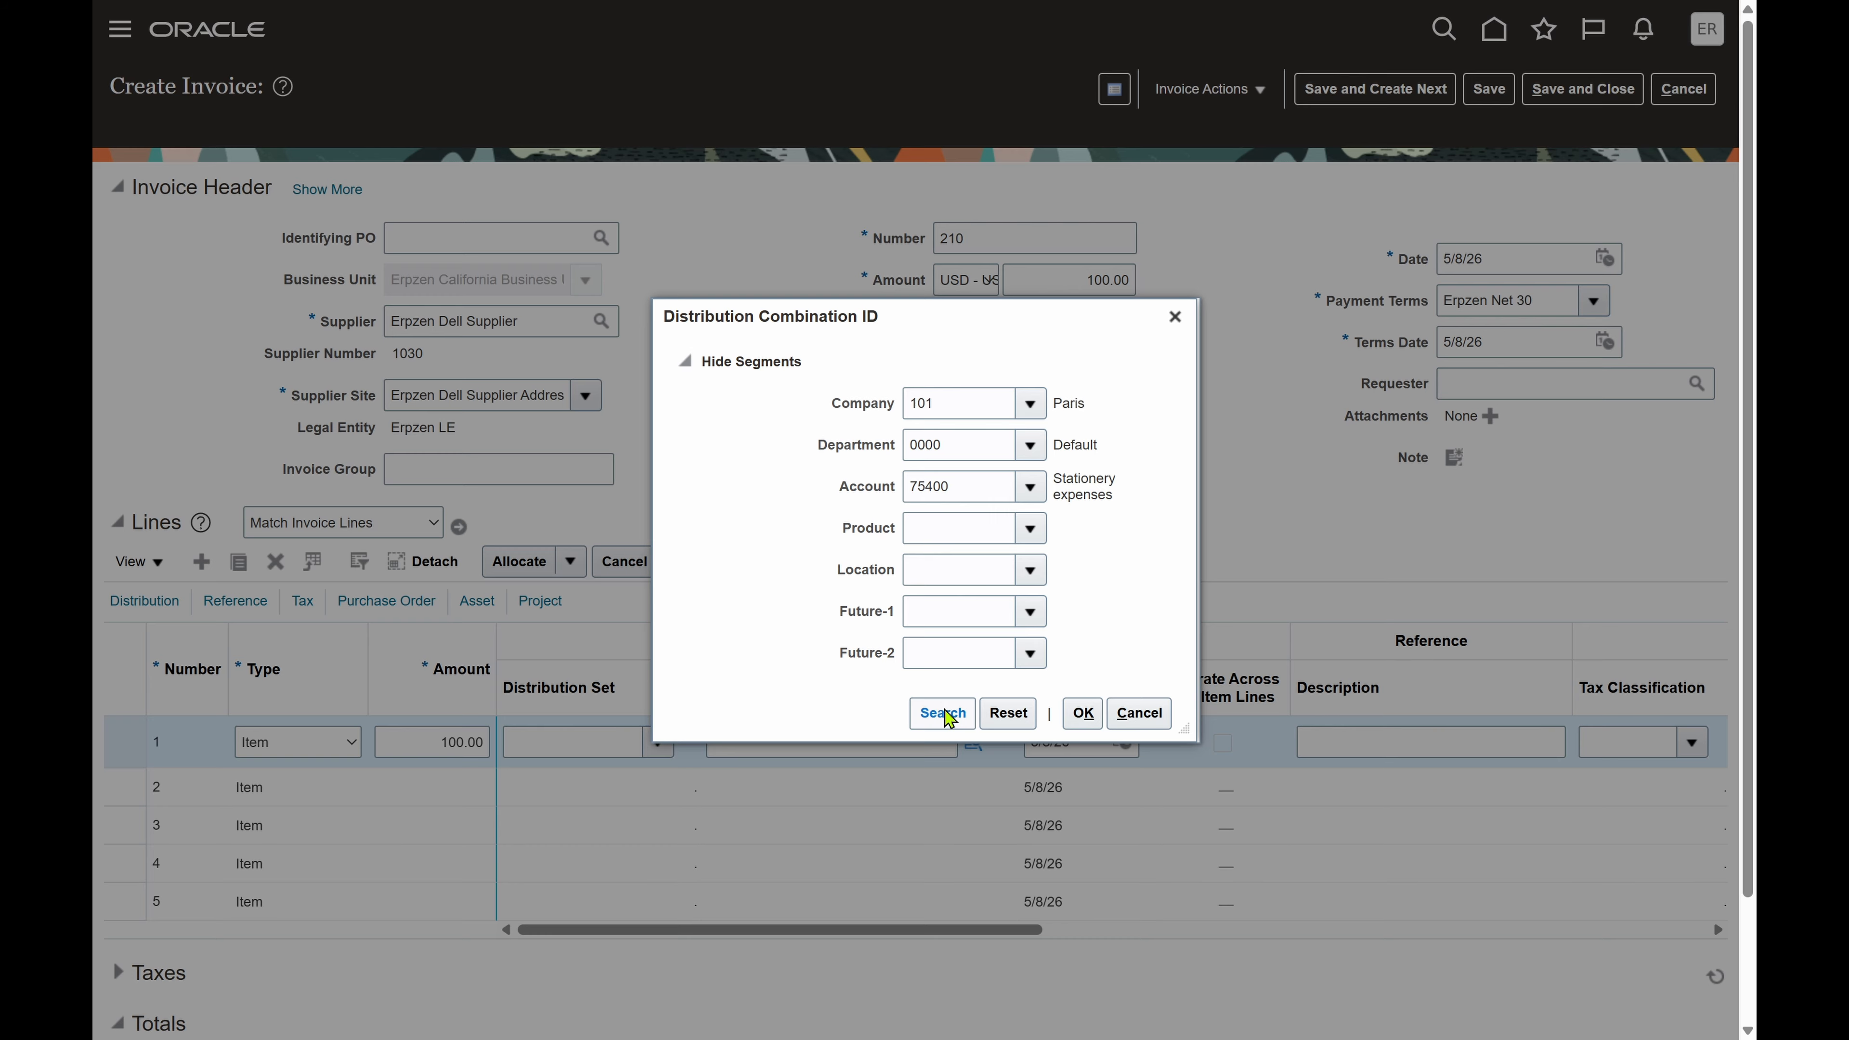
left_click(912, 558)
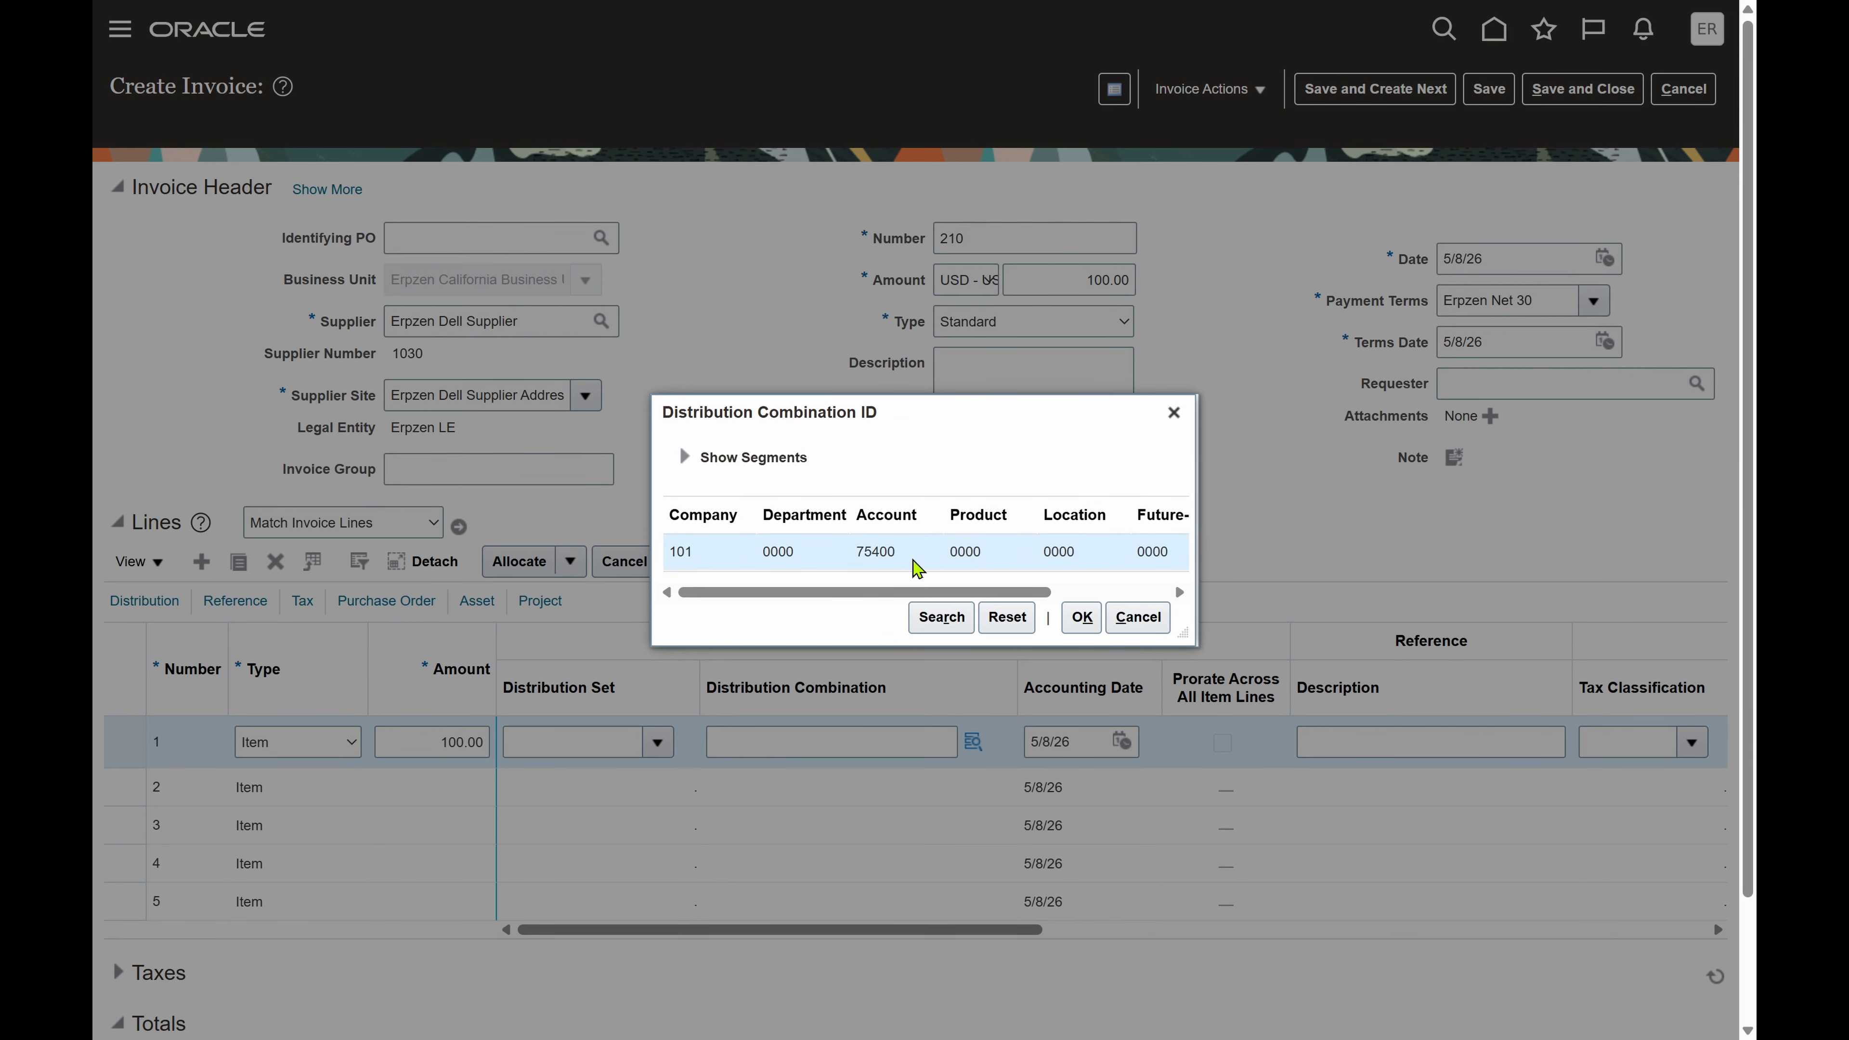
left_click(1082, 618)
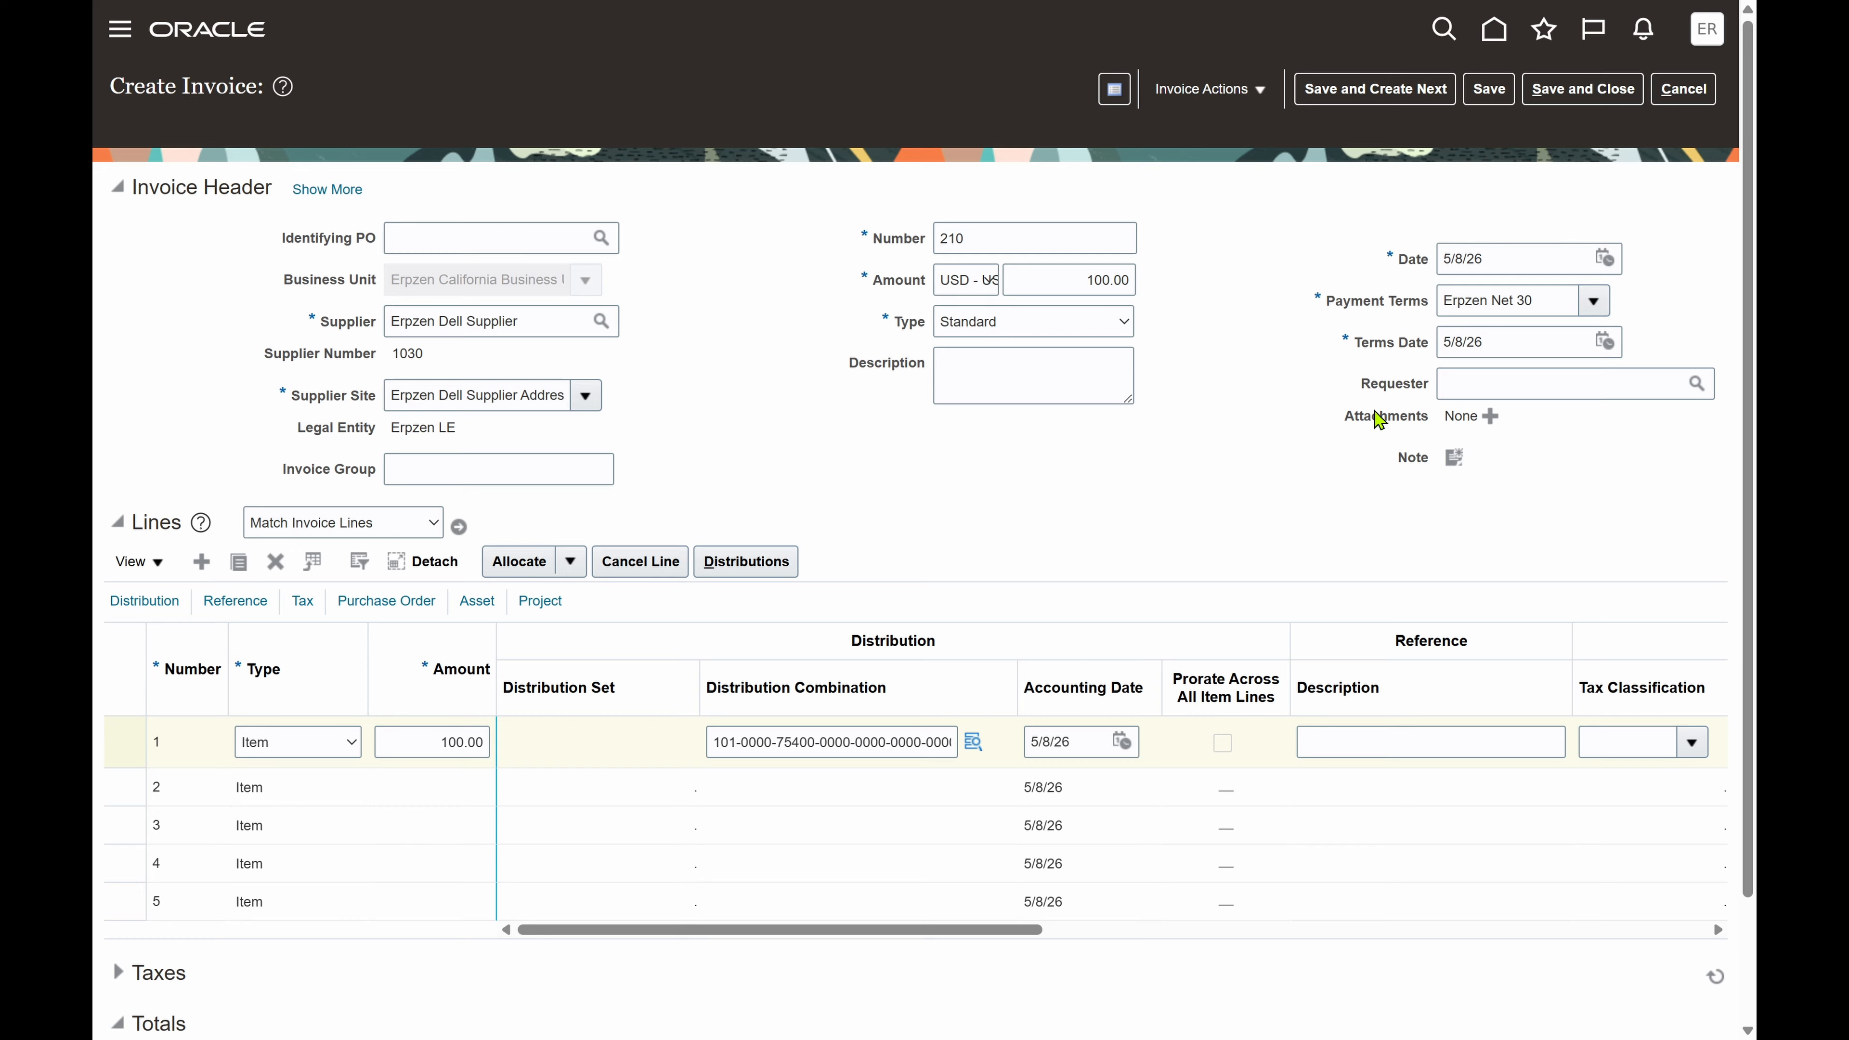
Review the invoice date and the terms date in the invoice header.
left_click_drag(1397, 259, 1423, 263)
left_click(1176, 248)
left_click_drag(1399, 264, 1429, 268)
left_click(1292, 239)
left_click_drag(1355, 343, 1434, 357)
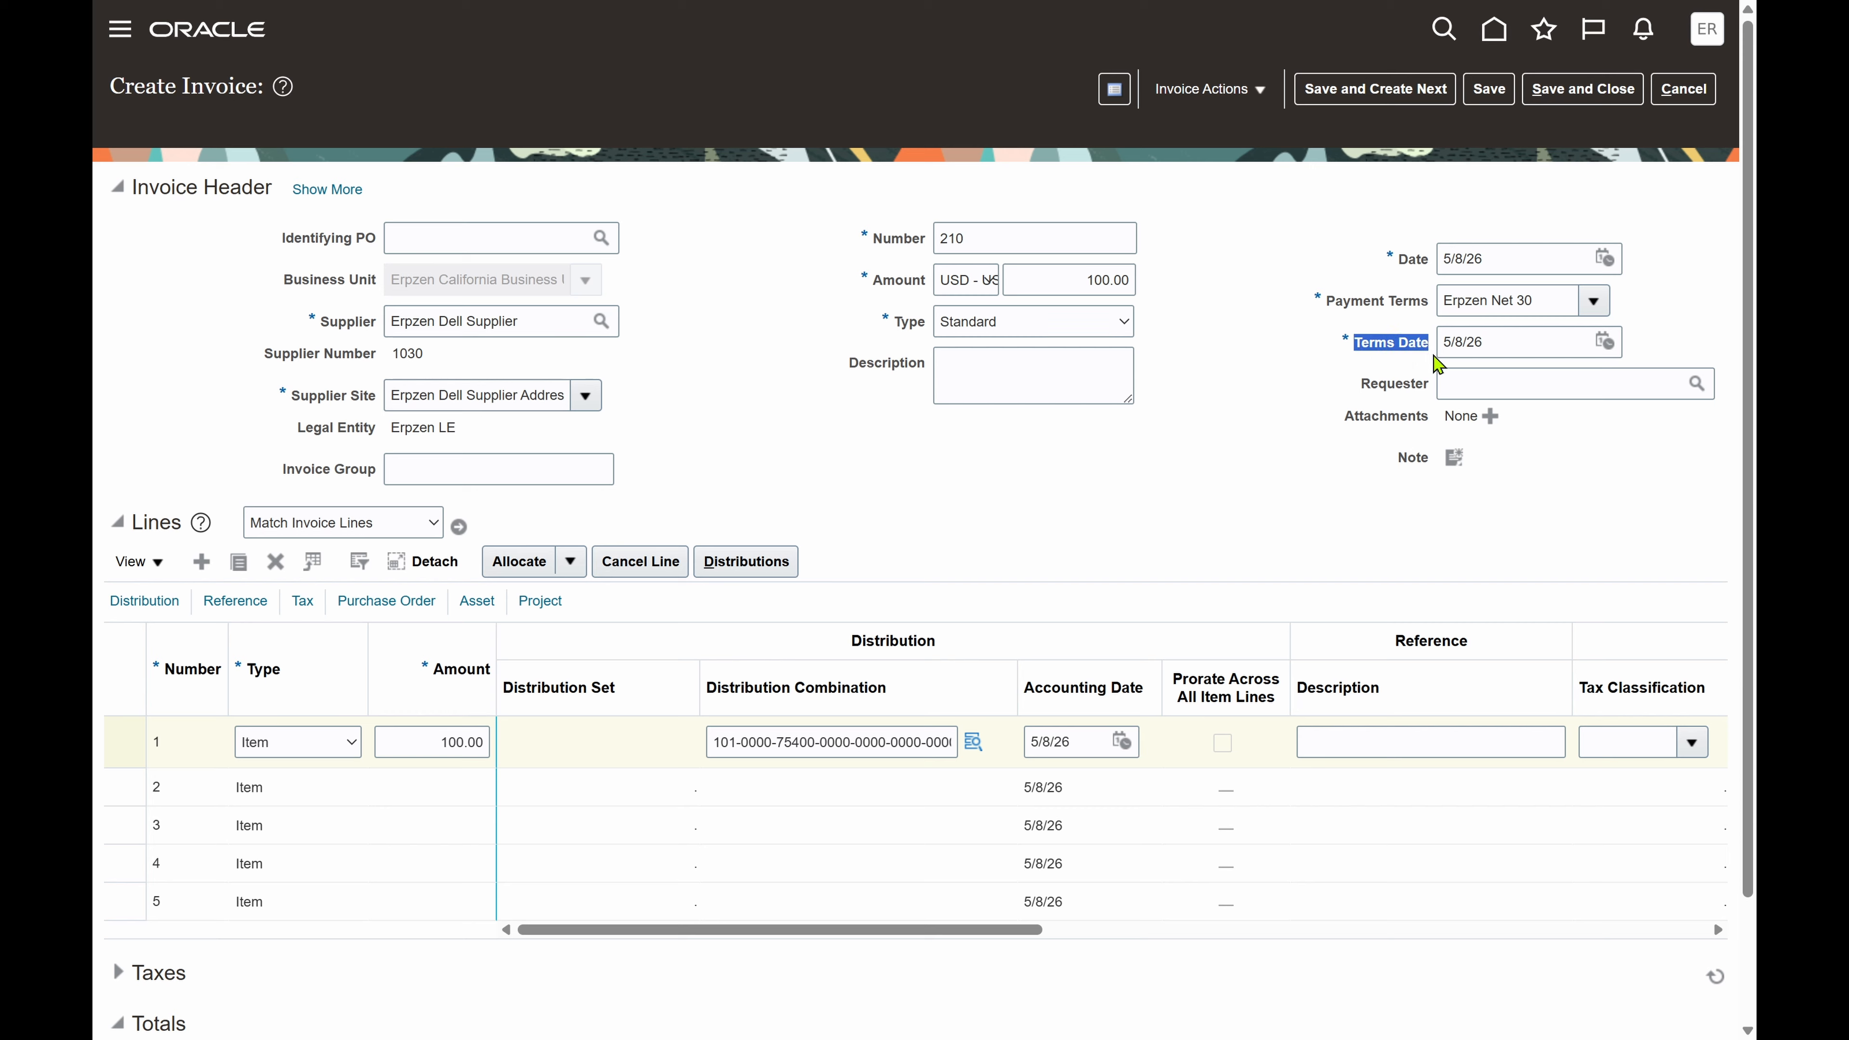
left_click(1285, 243)
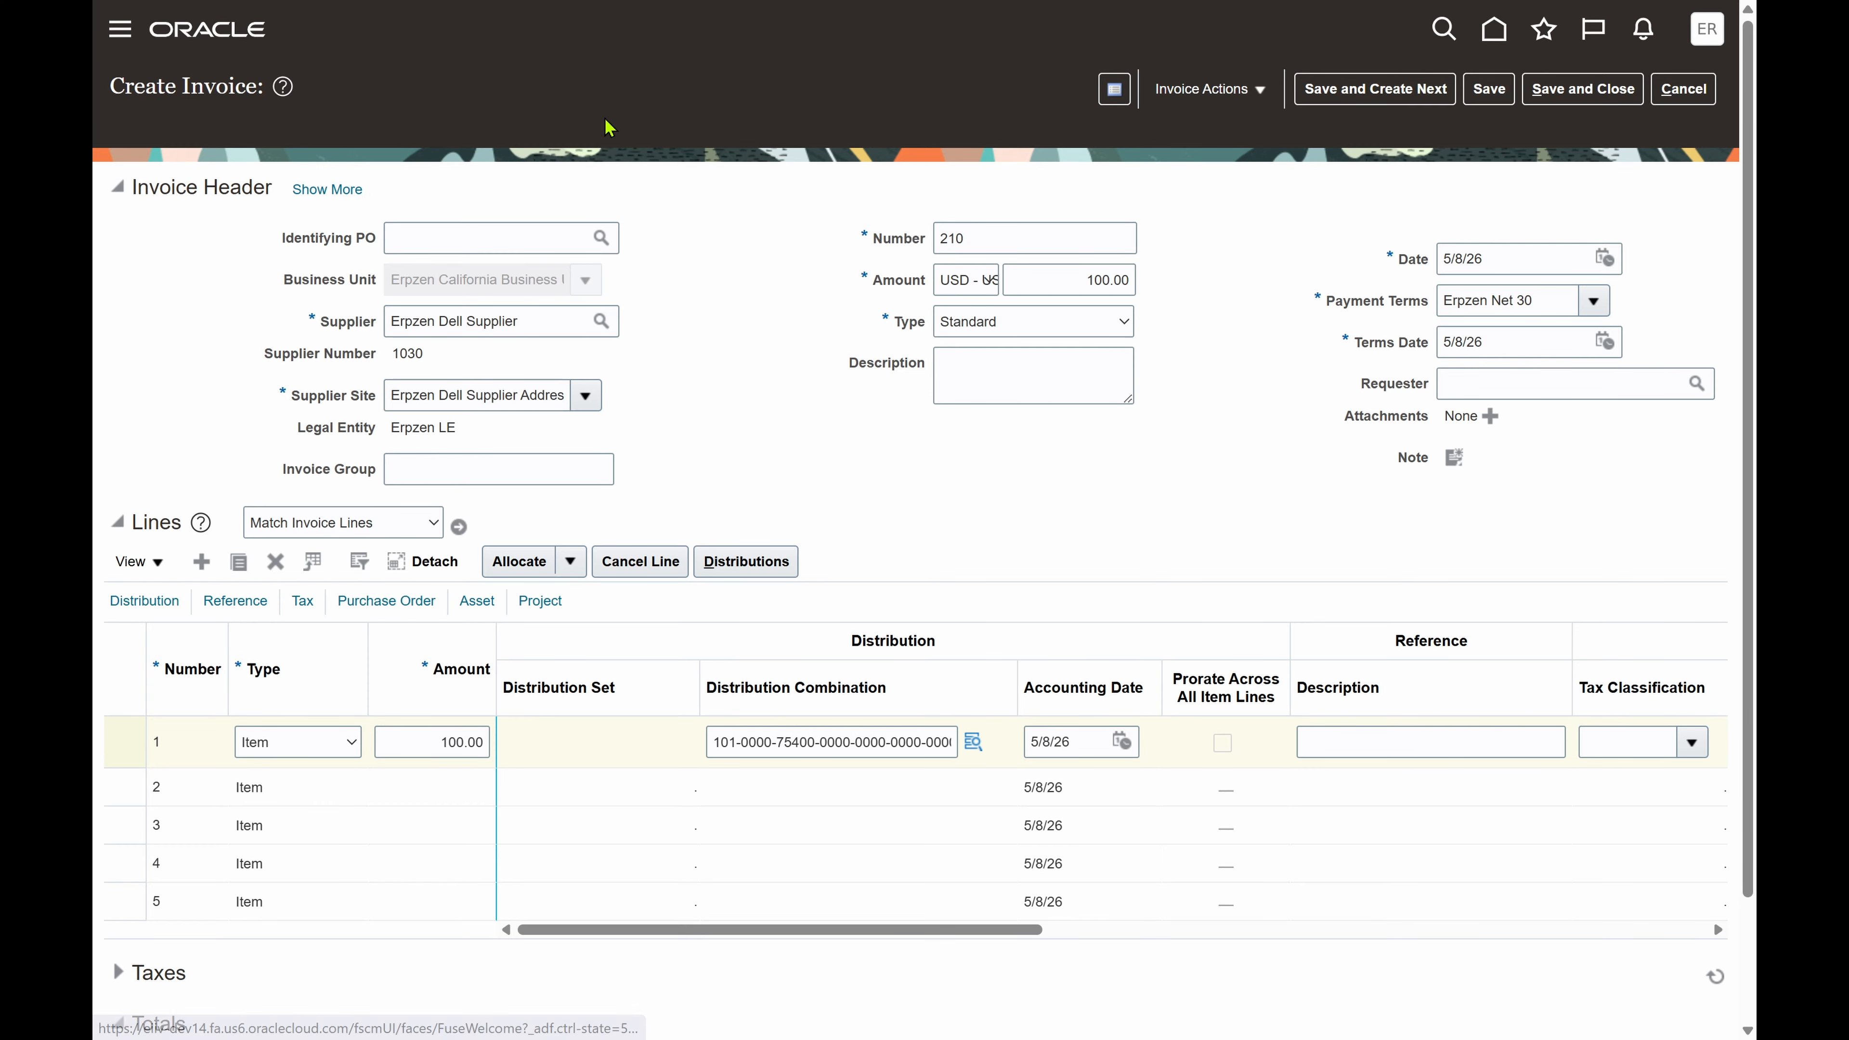
Expand the invoice header and examine the accounting date in its accounting details, returning to the general details.
left_click(327, 190)
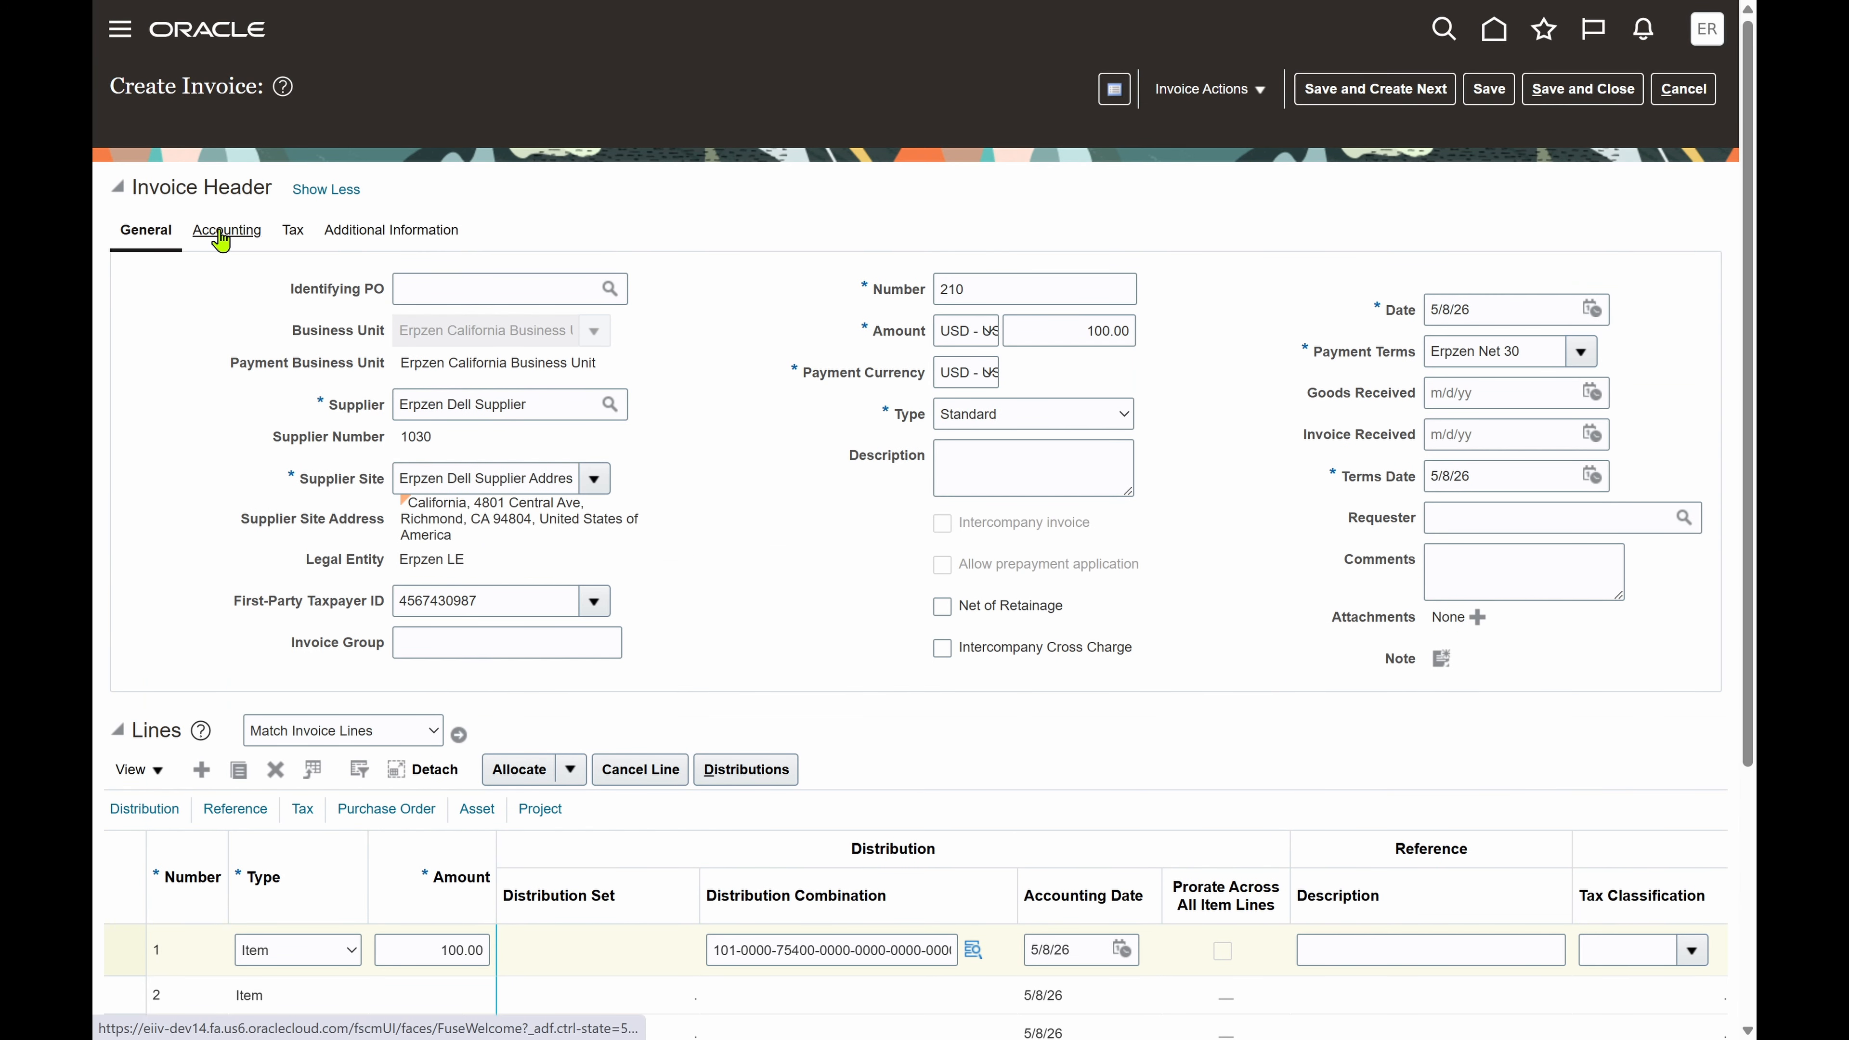
left_click(221, 235)
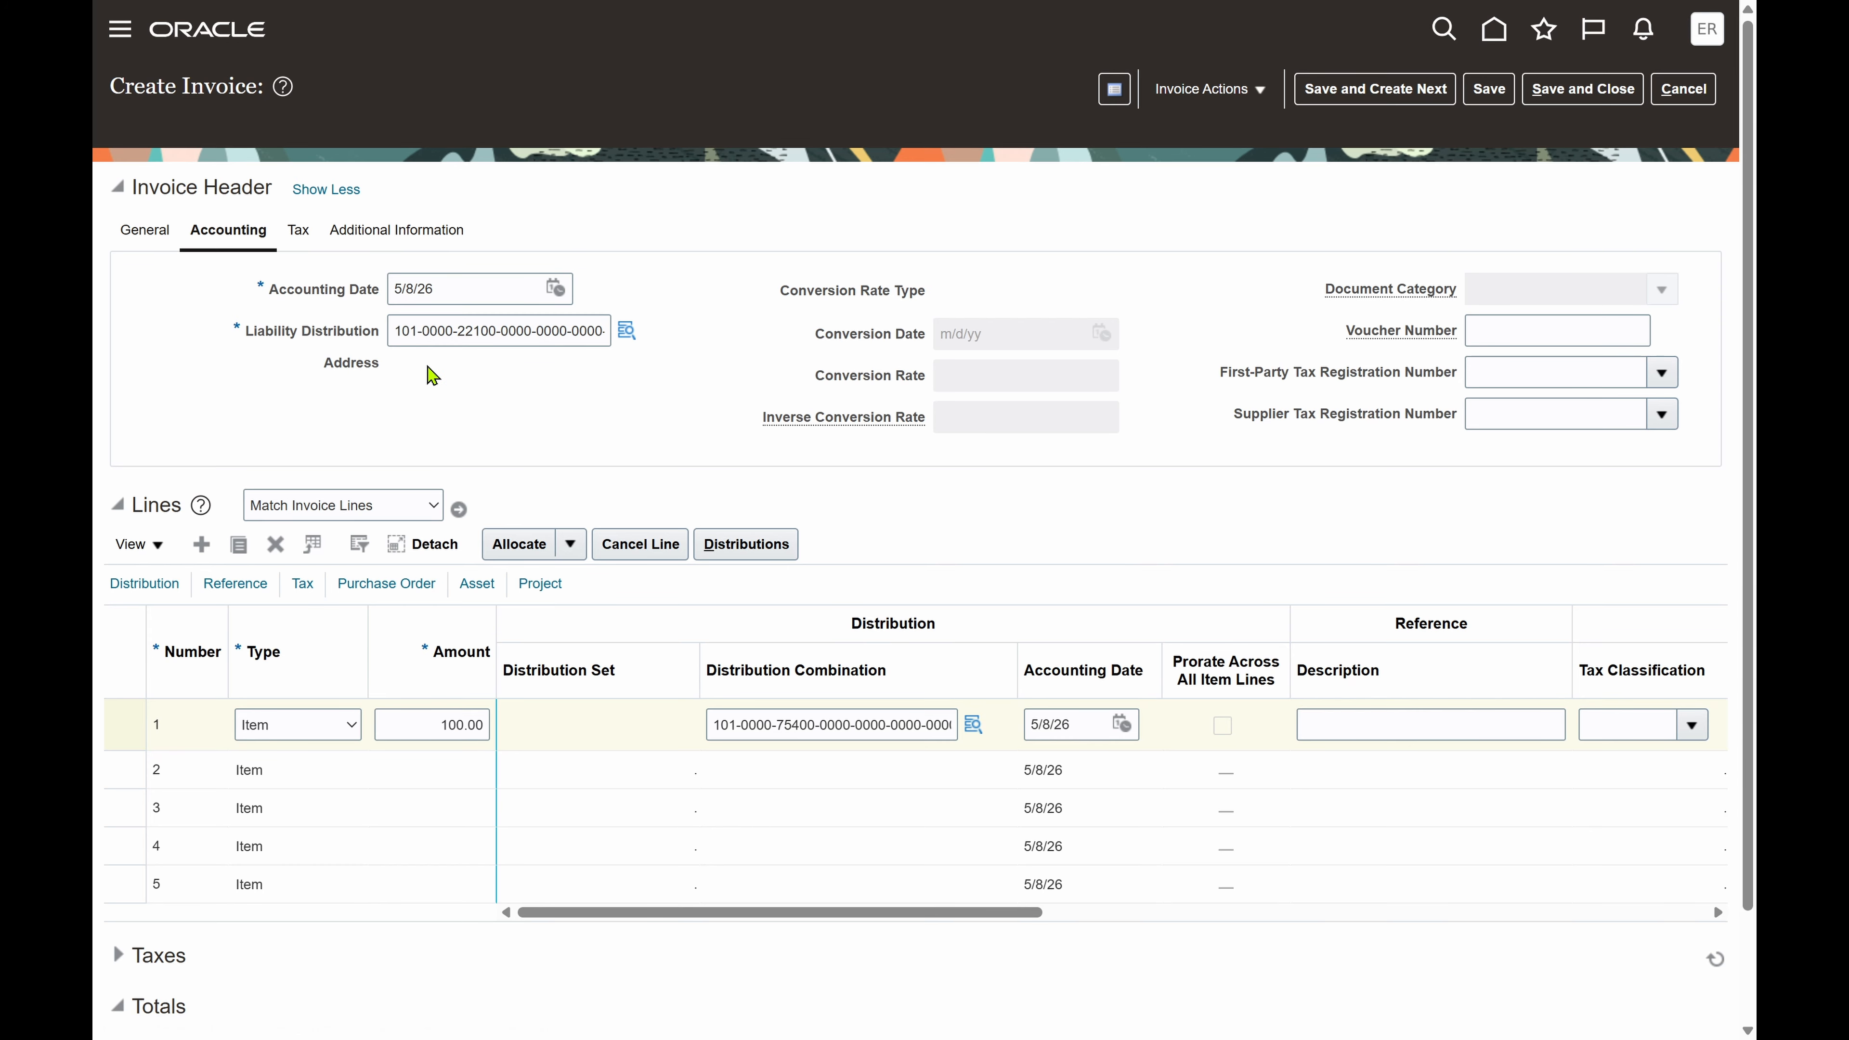
left_click_drag(269, 289, 384, 302)
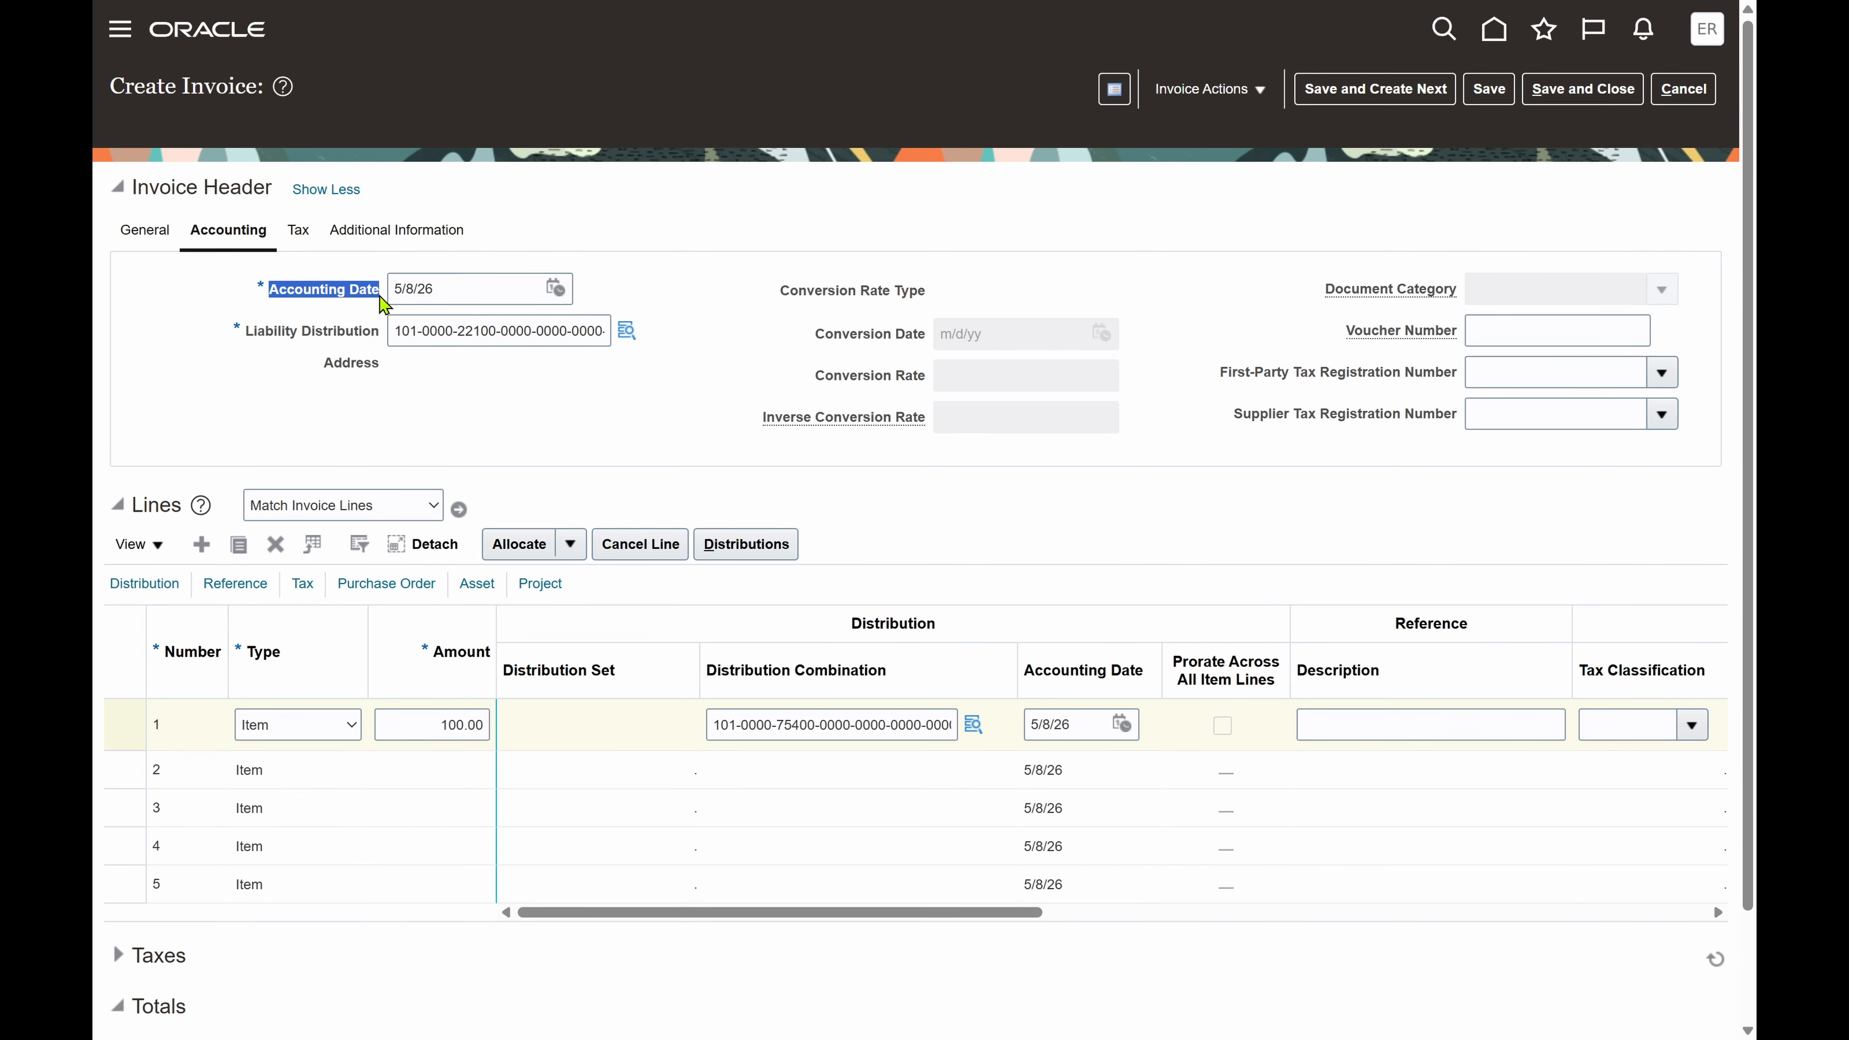
left_click(655, 218)
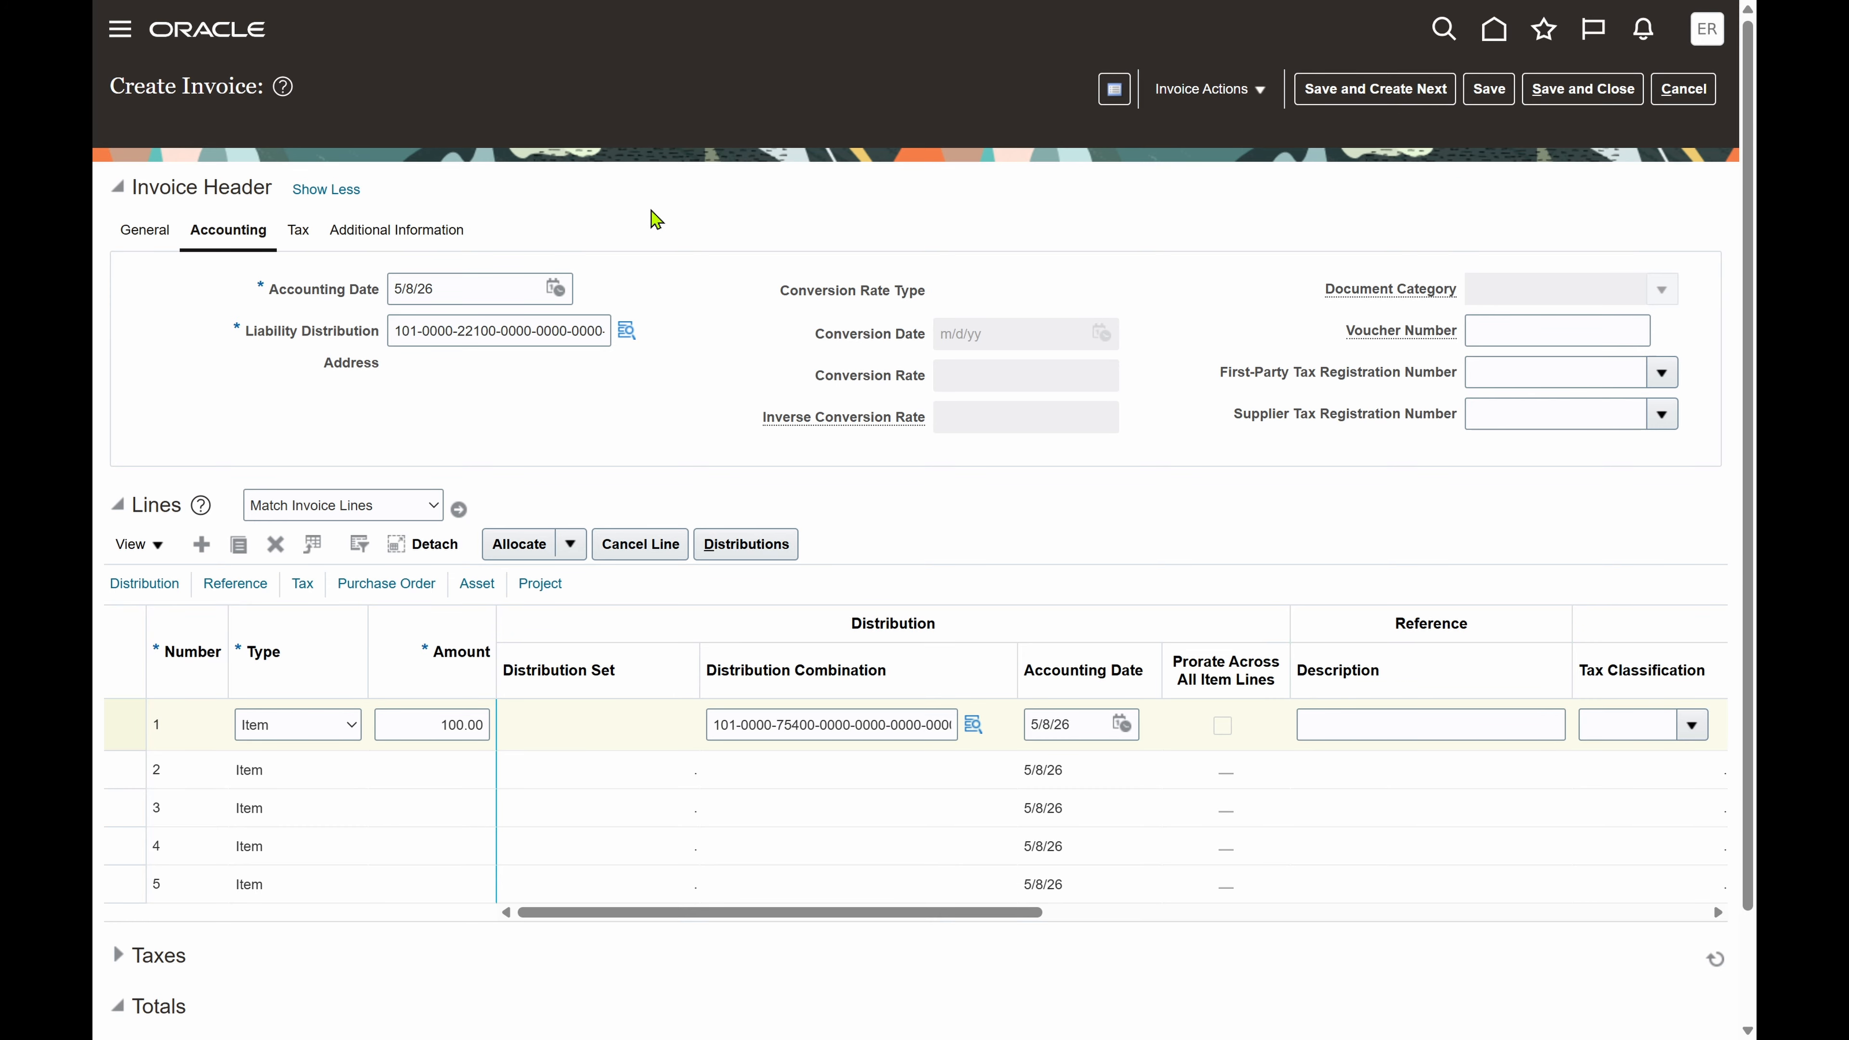
left_click(144, 231)
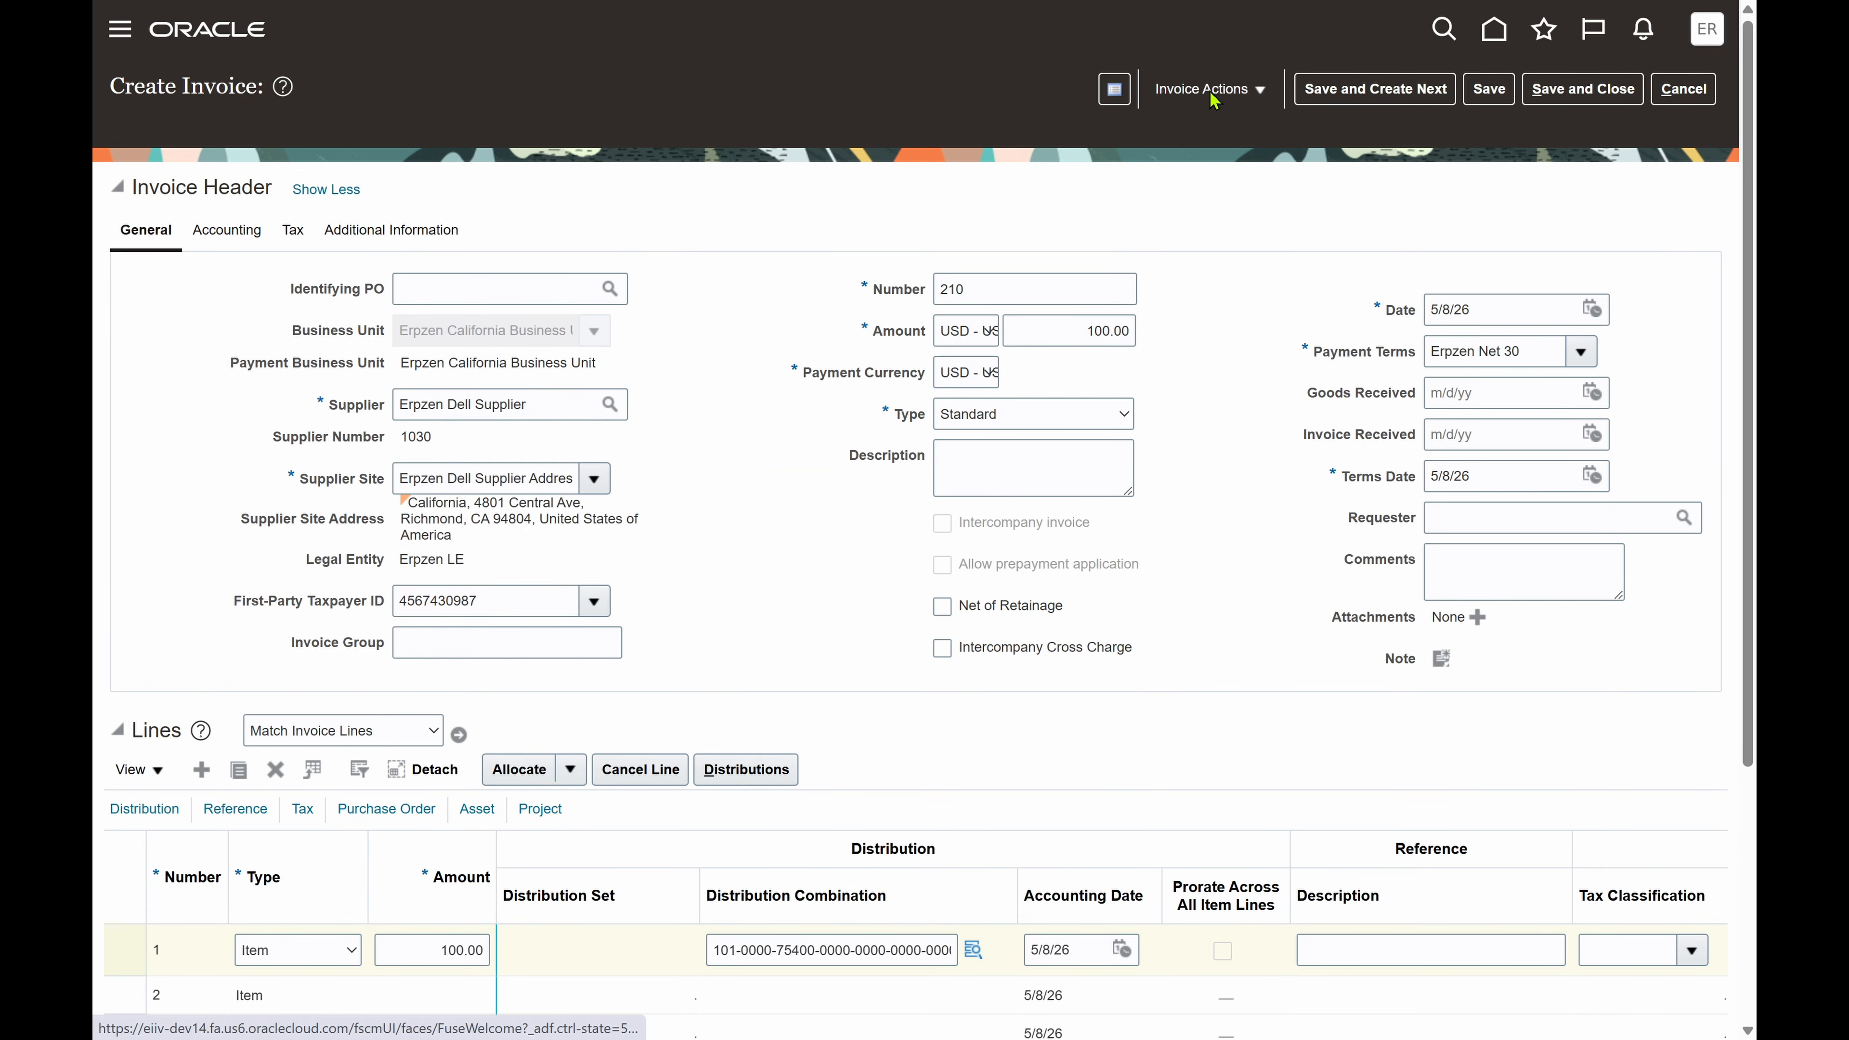
Open the invoice's installments, examine the due date of installment 1 and close them.
left_click(1209, 91)
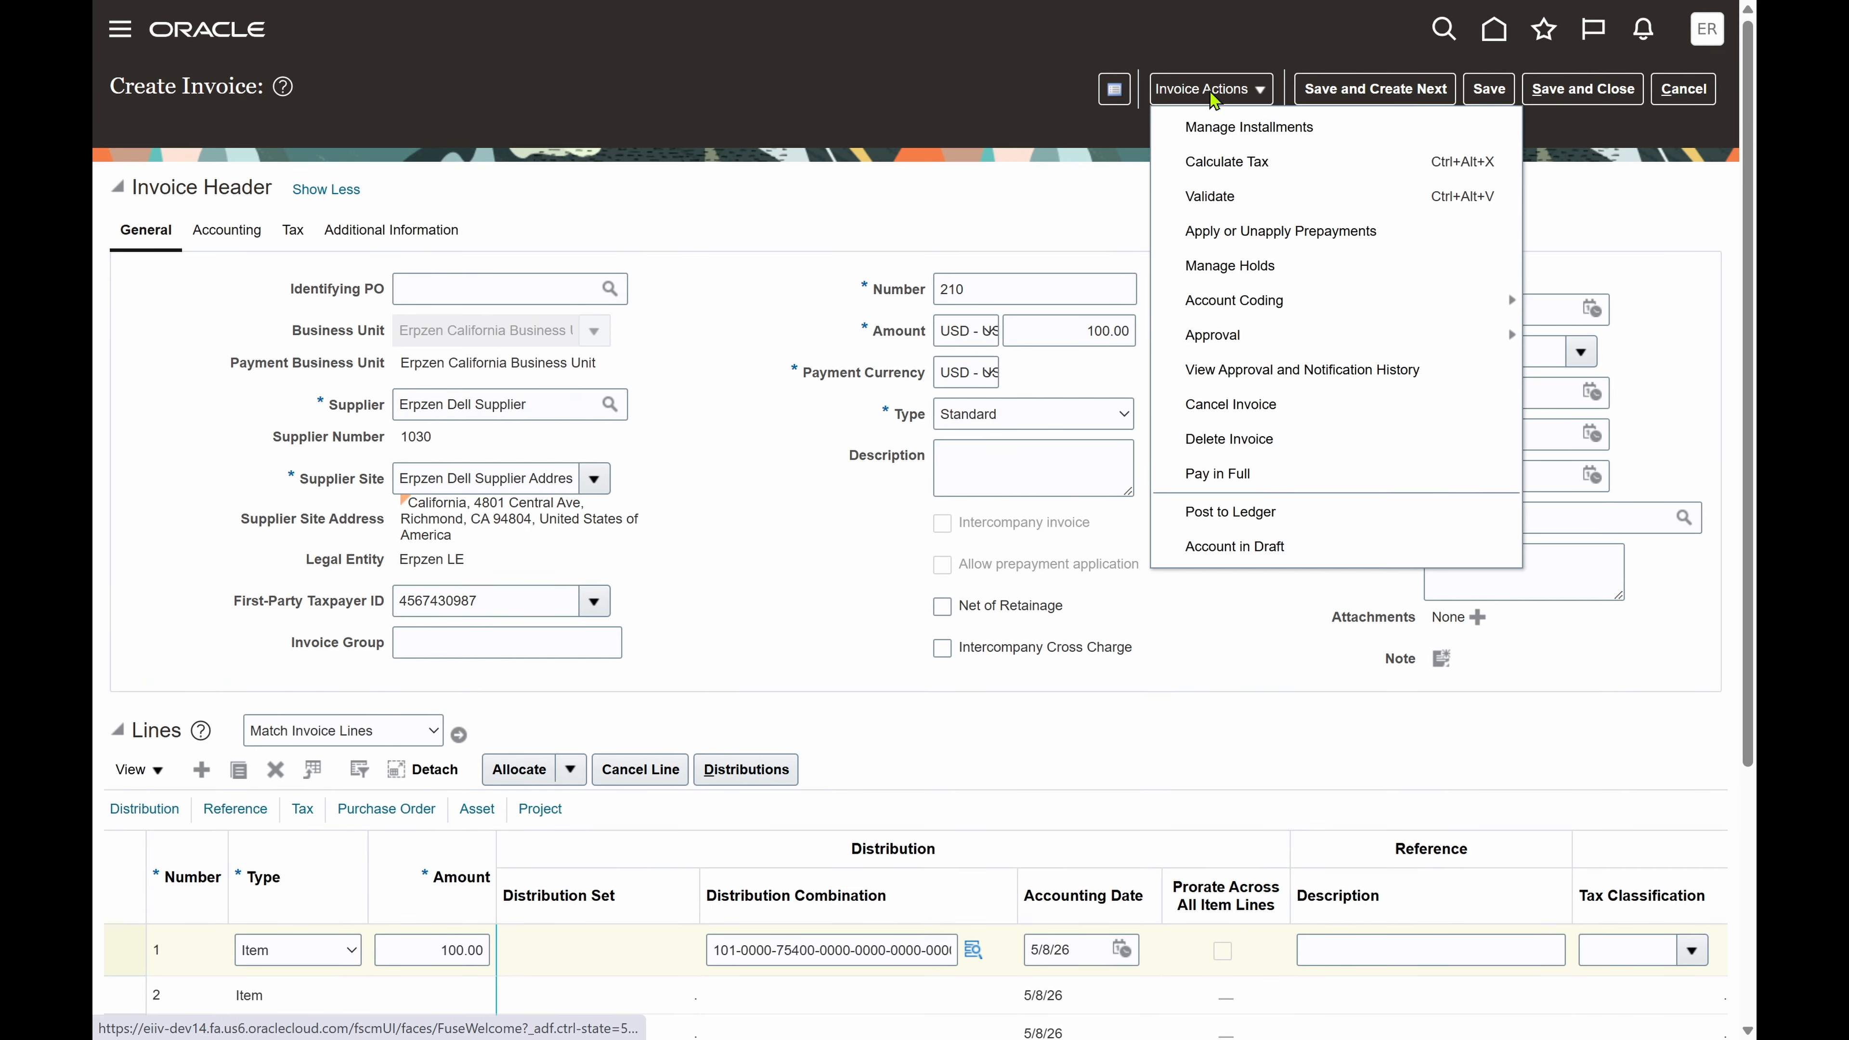
left_click(1278, 130)
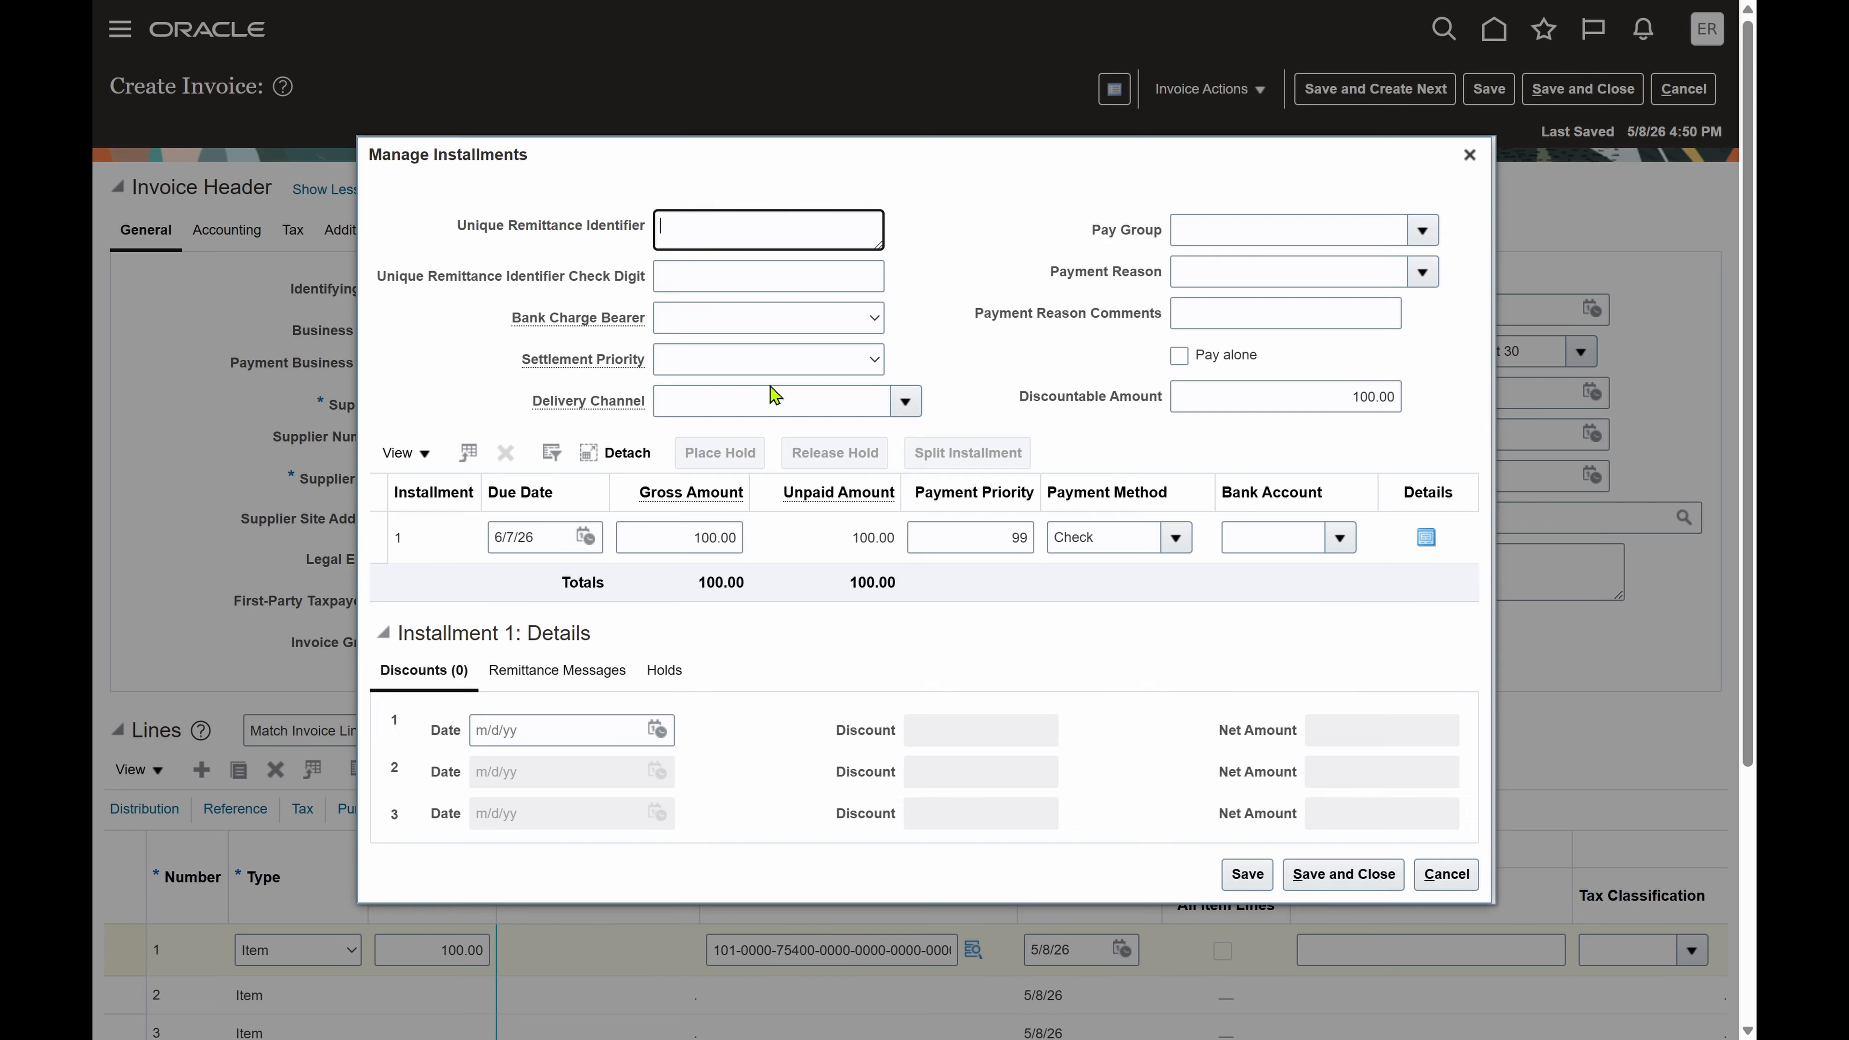
left_click_drag(540, 537, 484, 537)
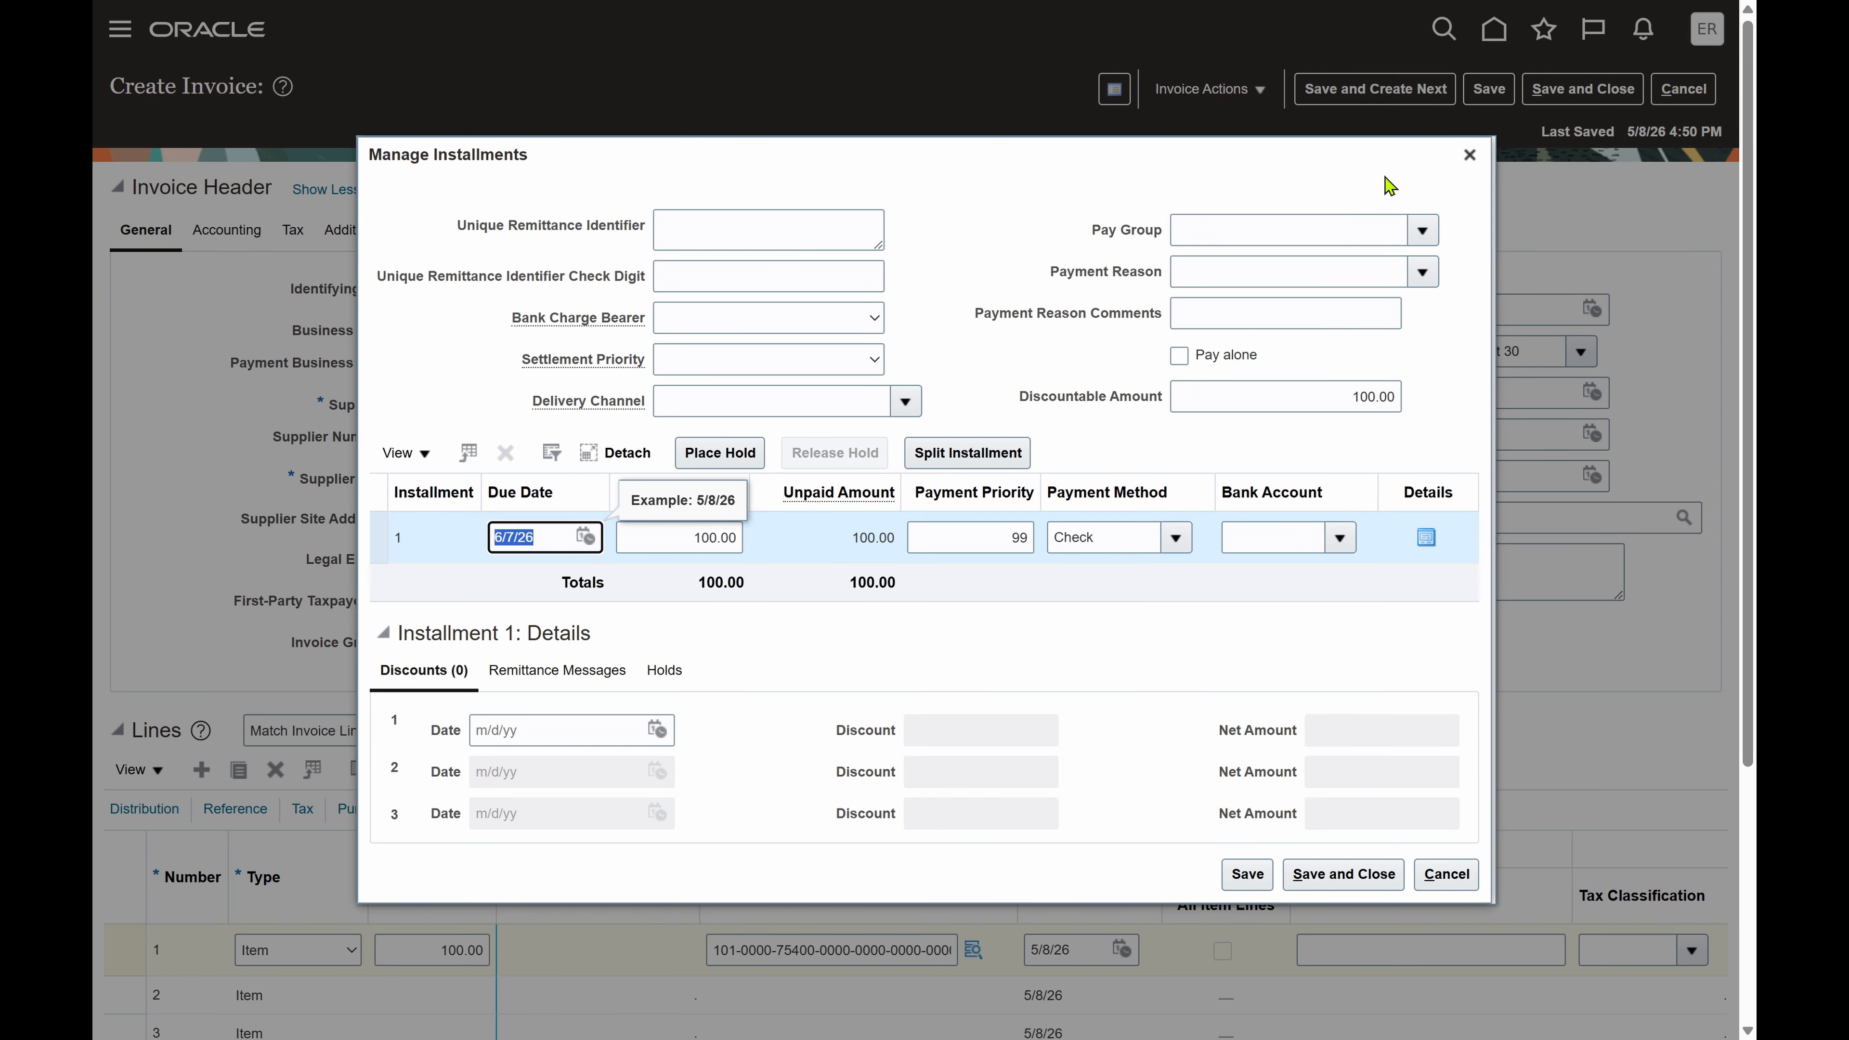
left_click(1469, 155)
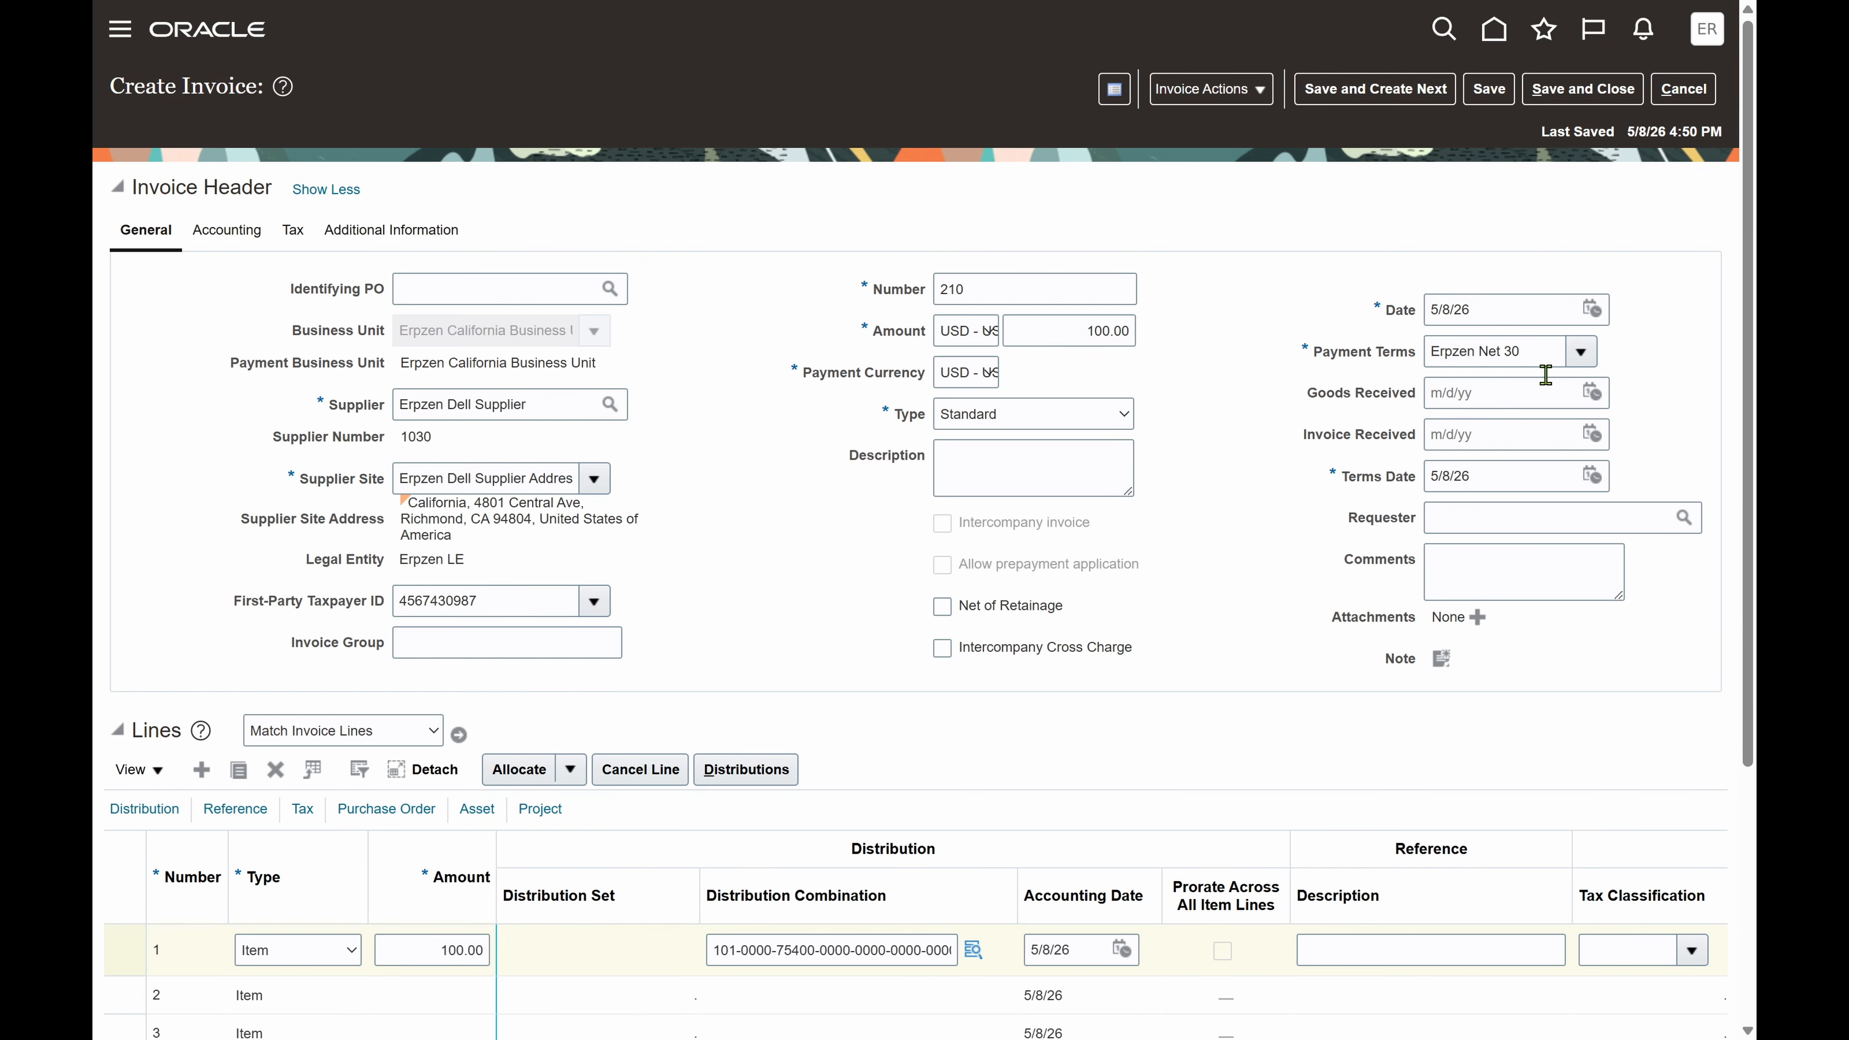
Compare the payment terms and terms date in the header with the due date in the invoice's installments.
left_click_drag(1543, 351, 1405, 366)
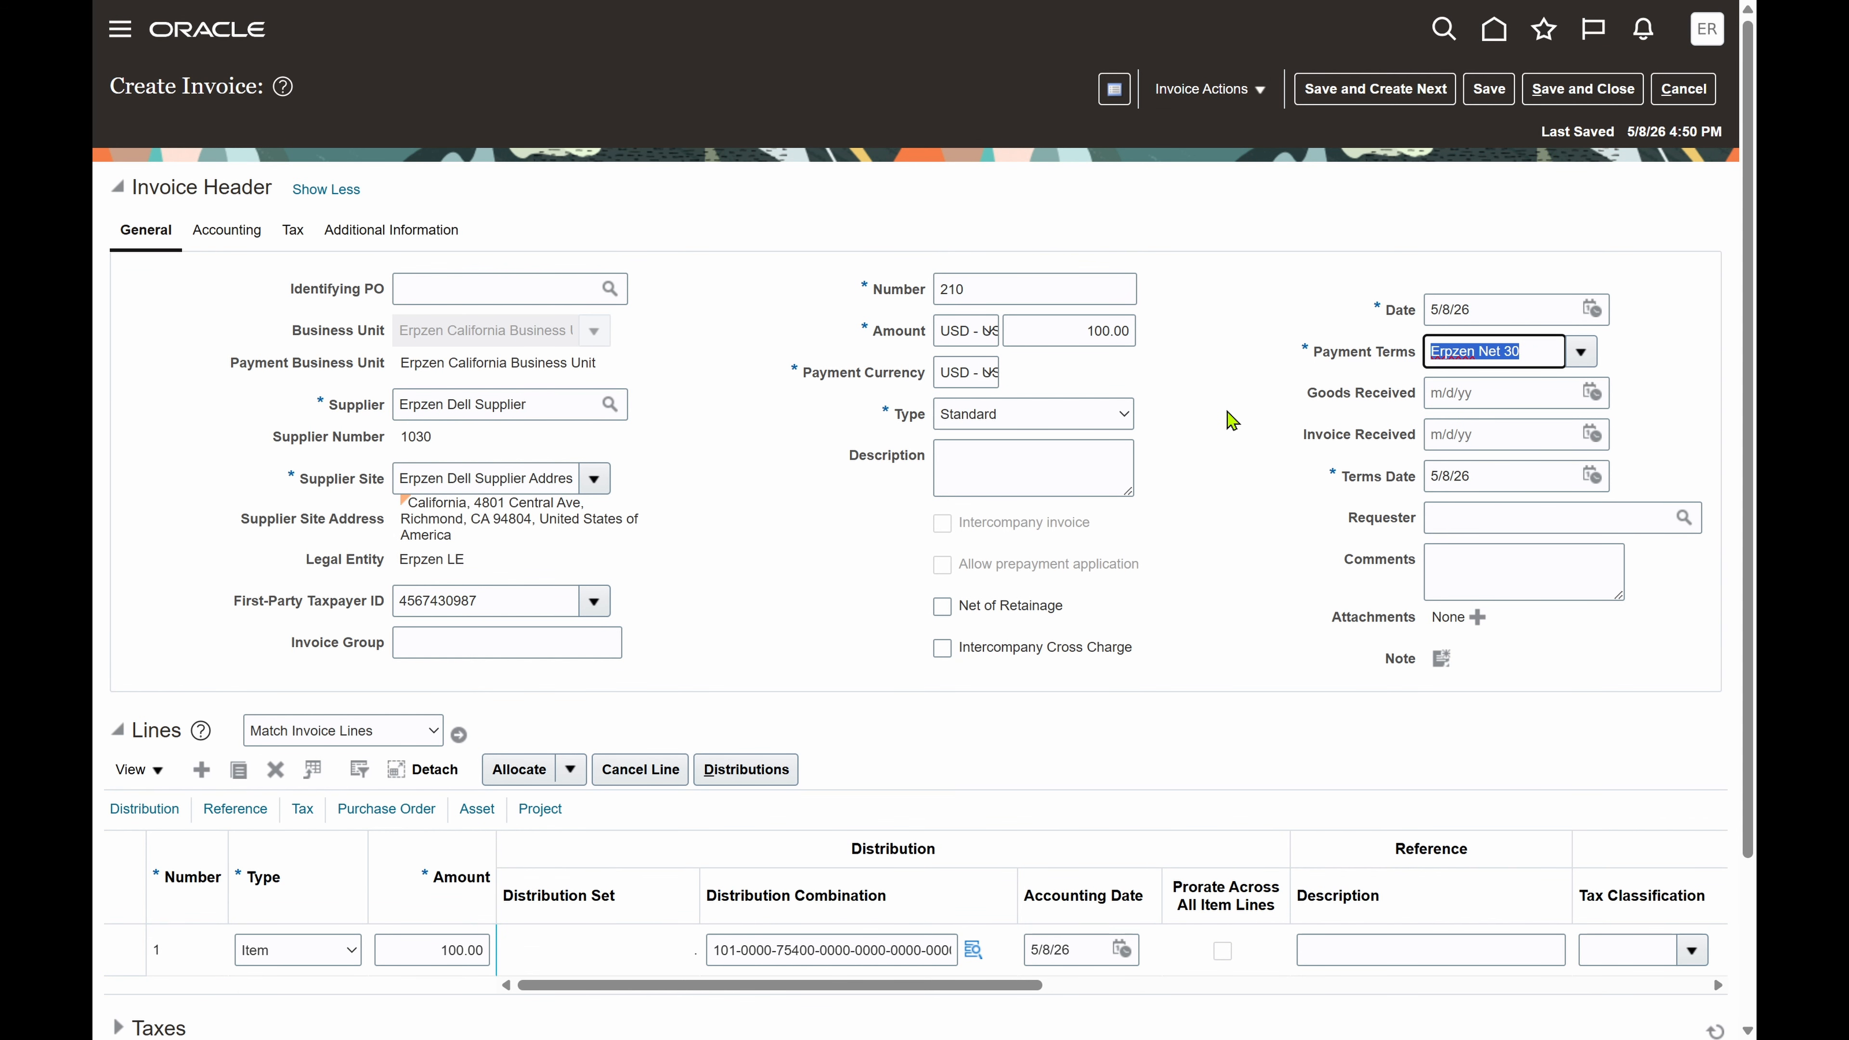
left_click(1496, 469)
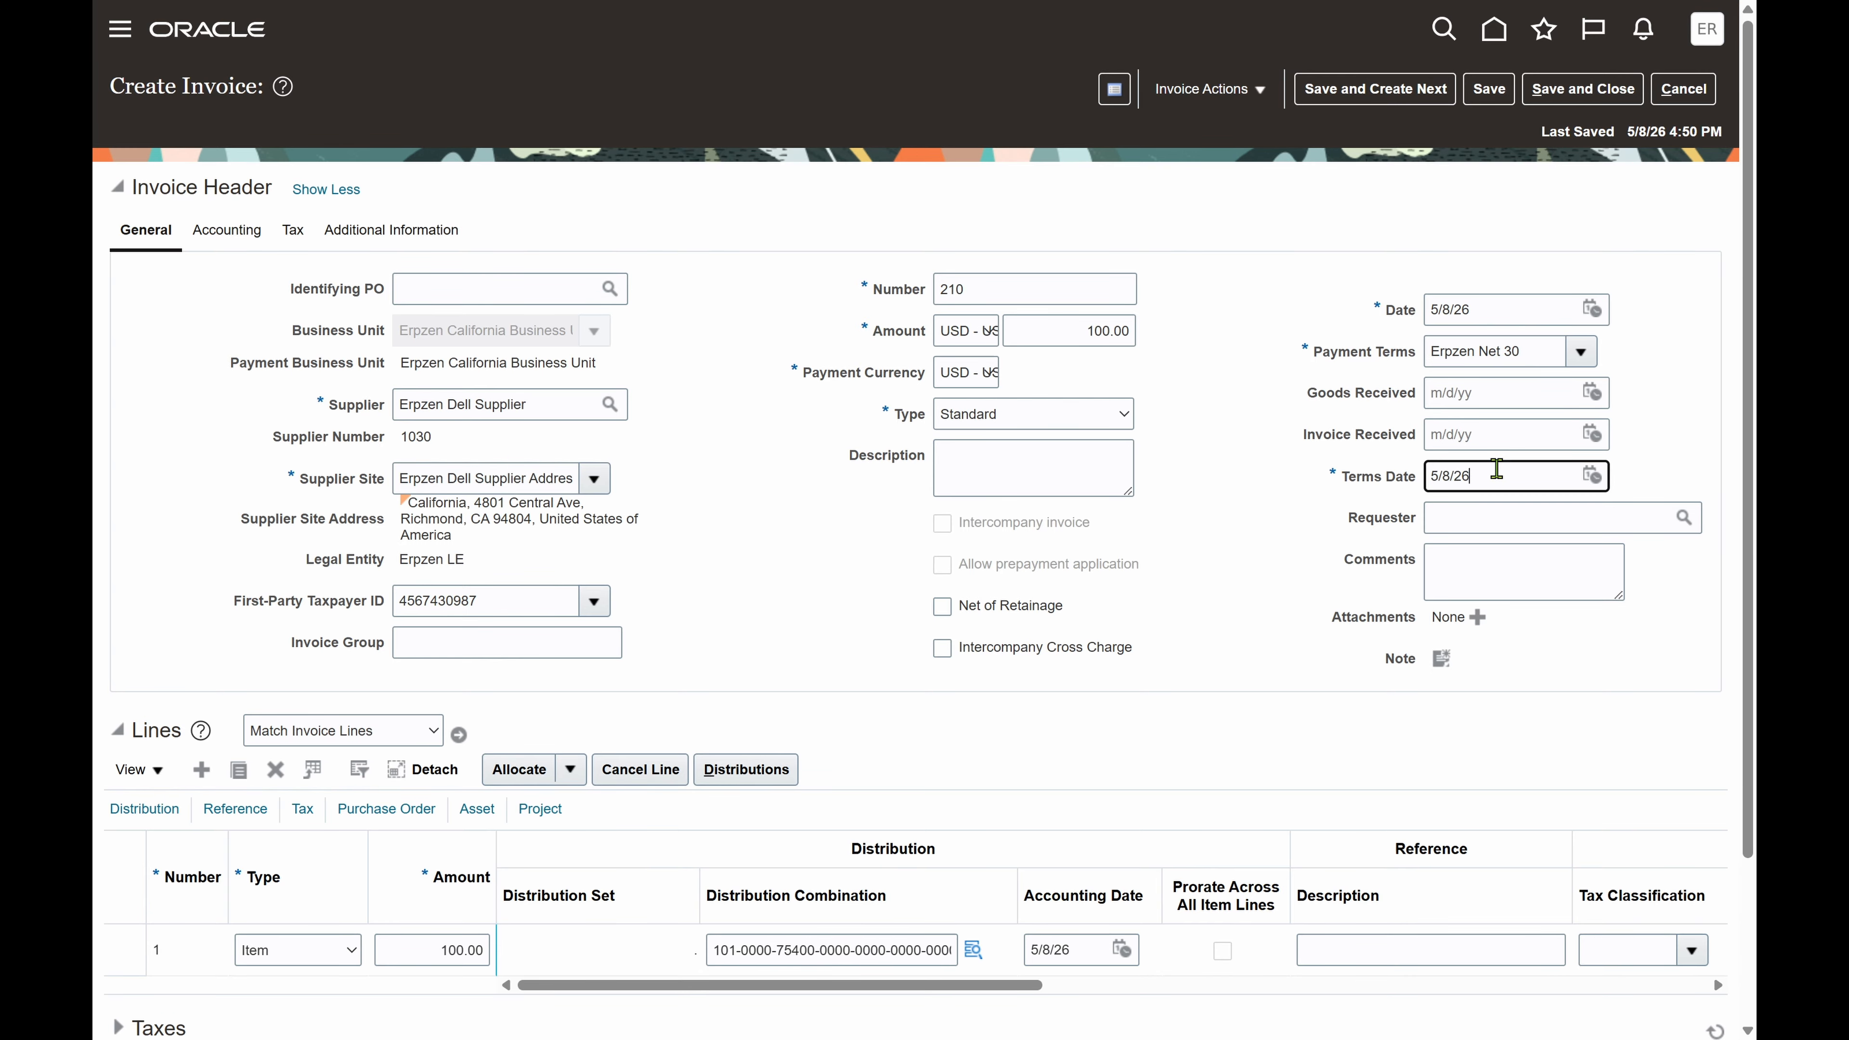
left_click(1235, 91)
left_click(1270, 128)
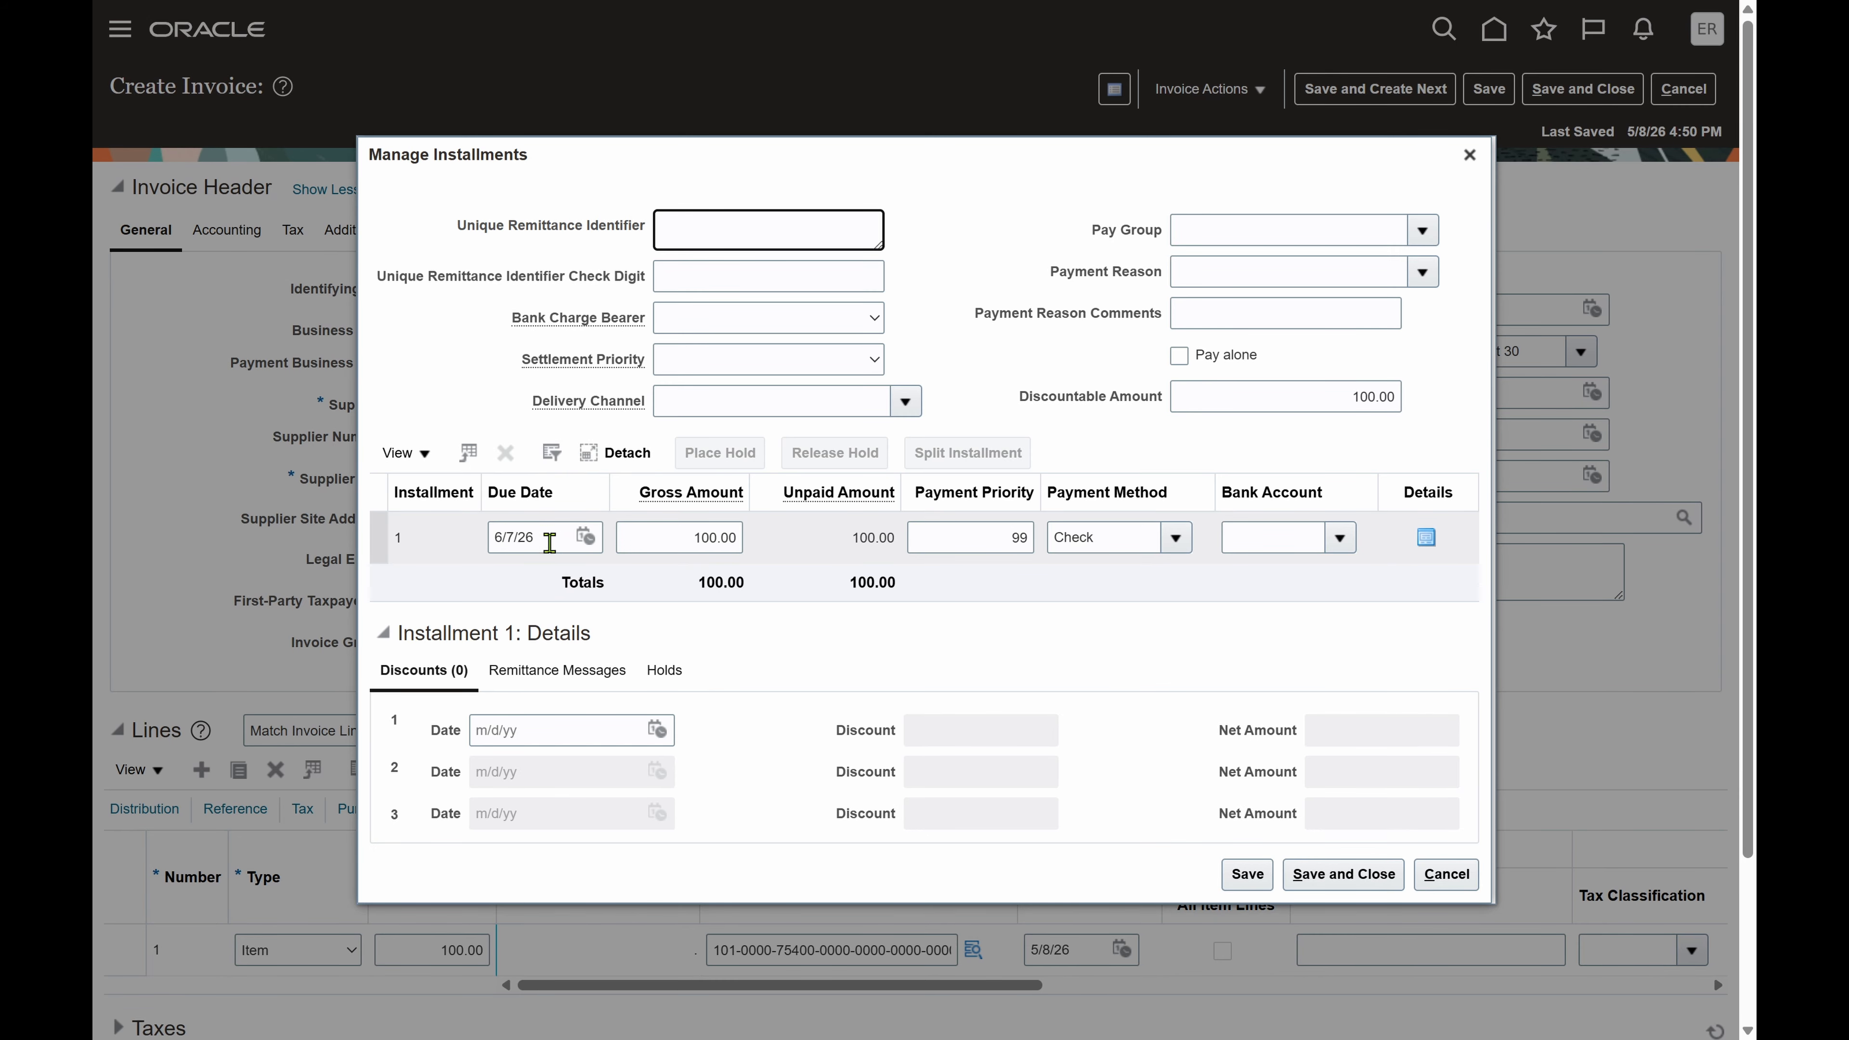
left_click(547, 537)
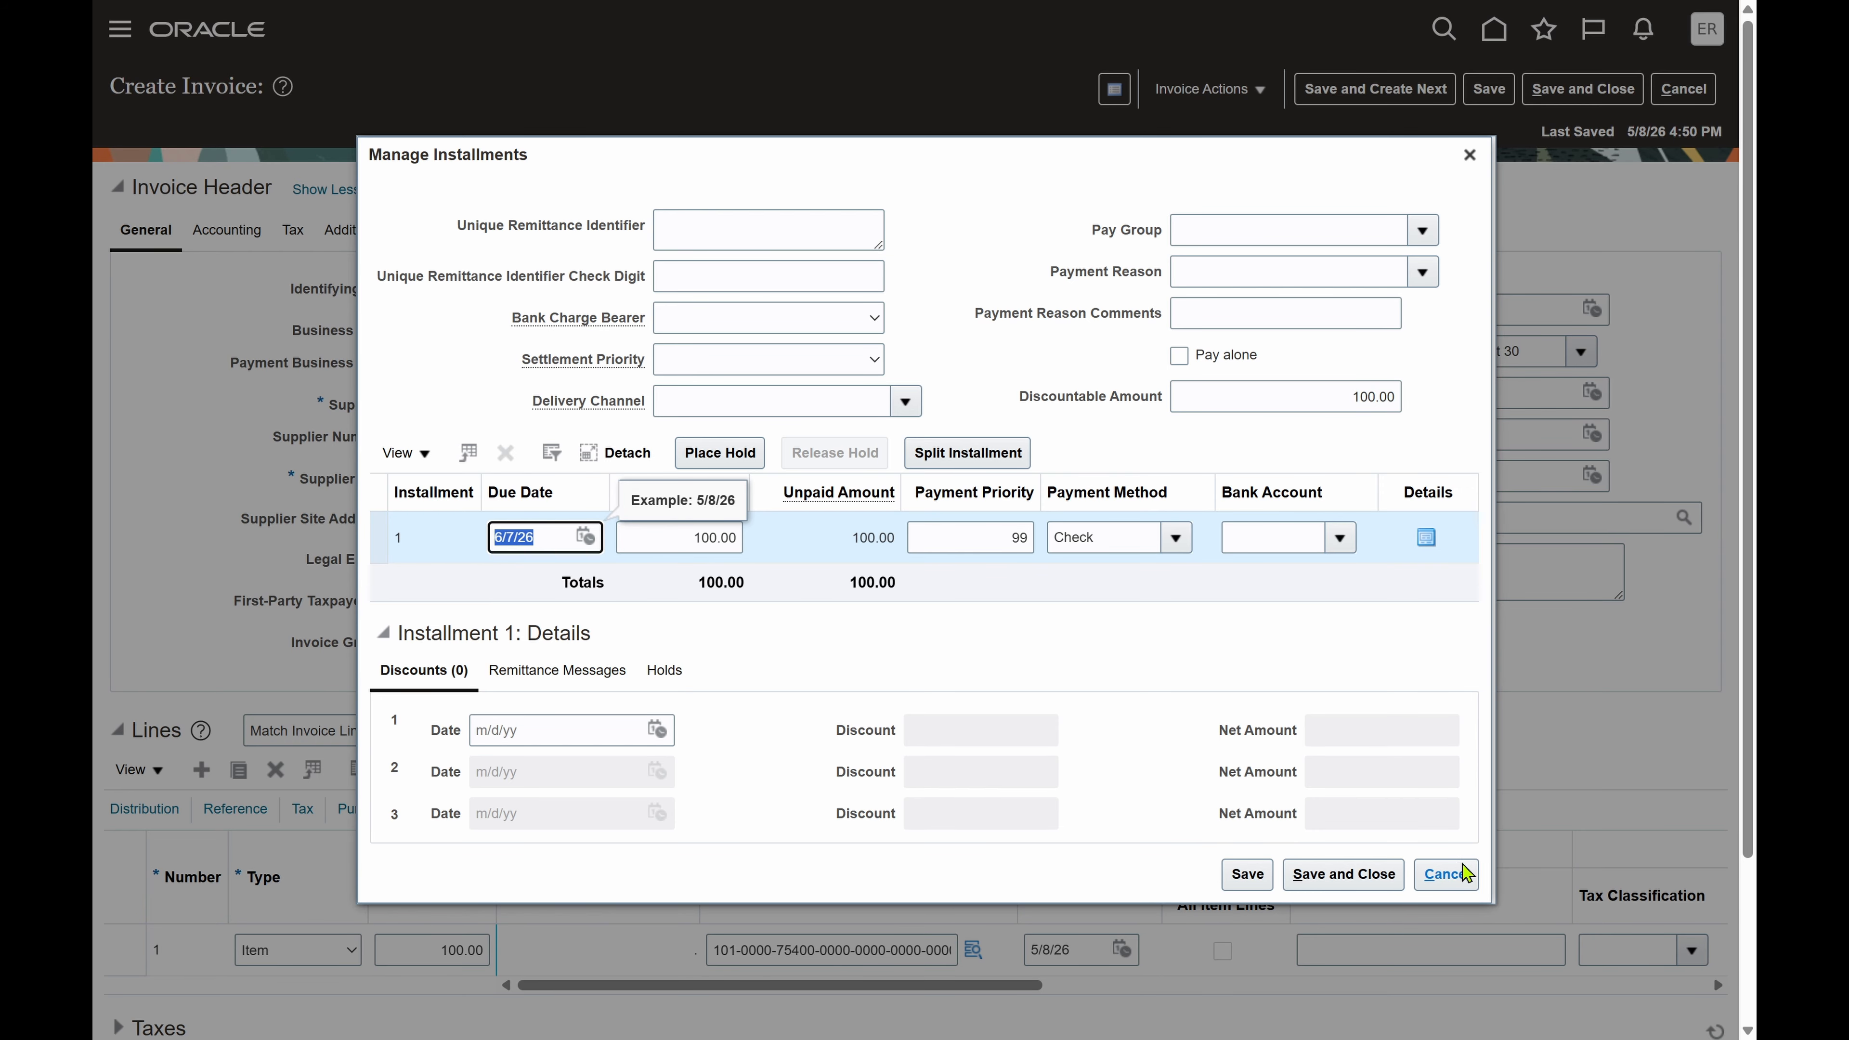
left_click(1449, 874)
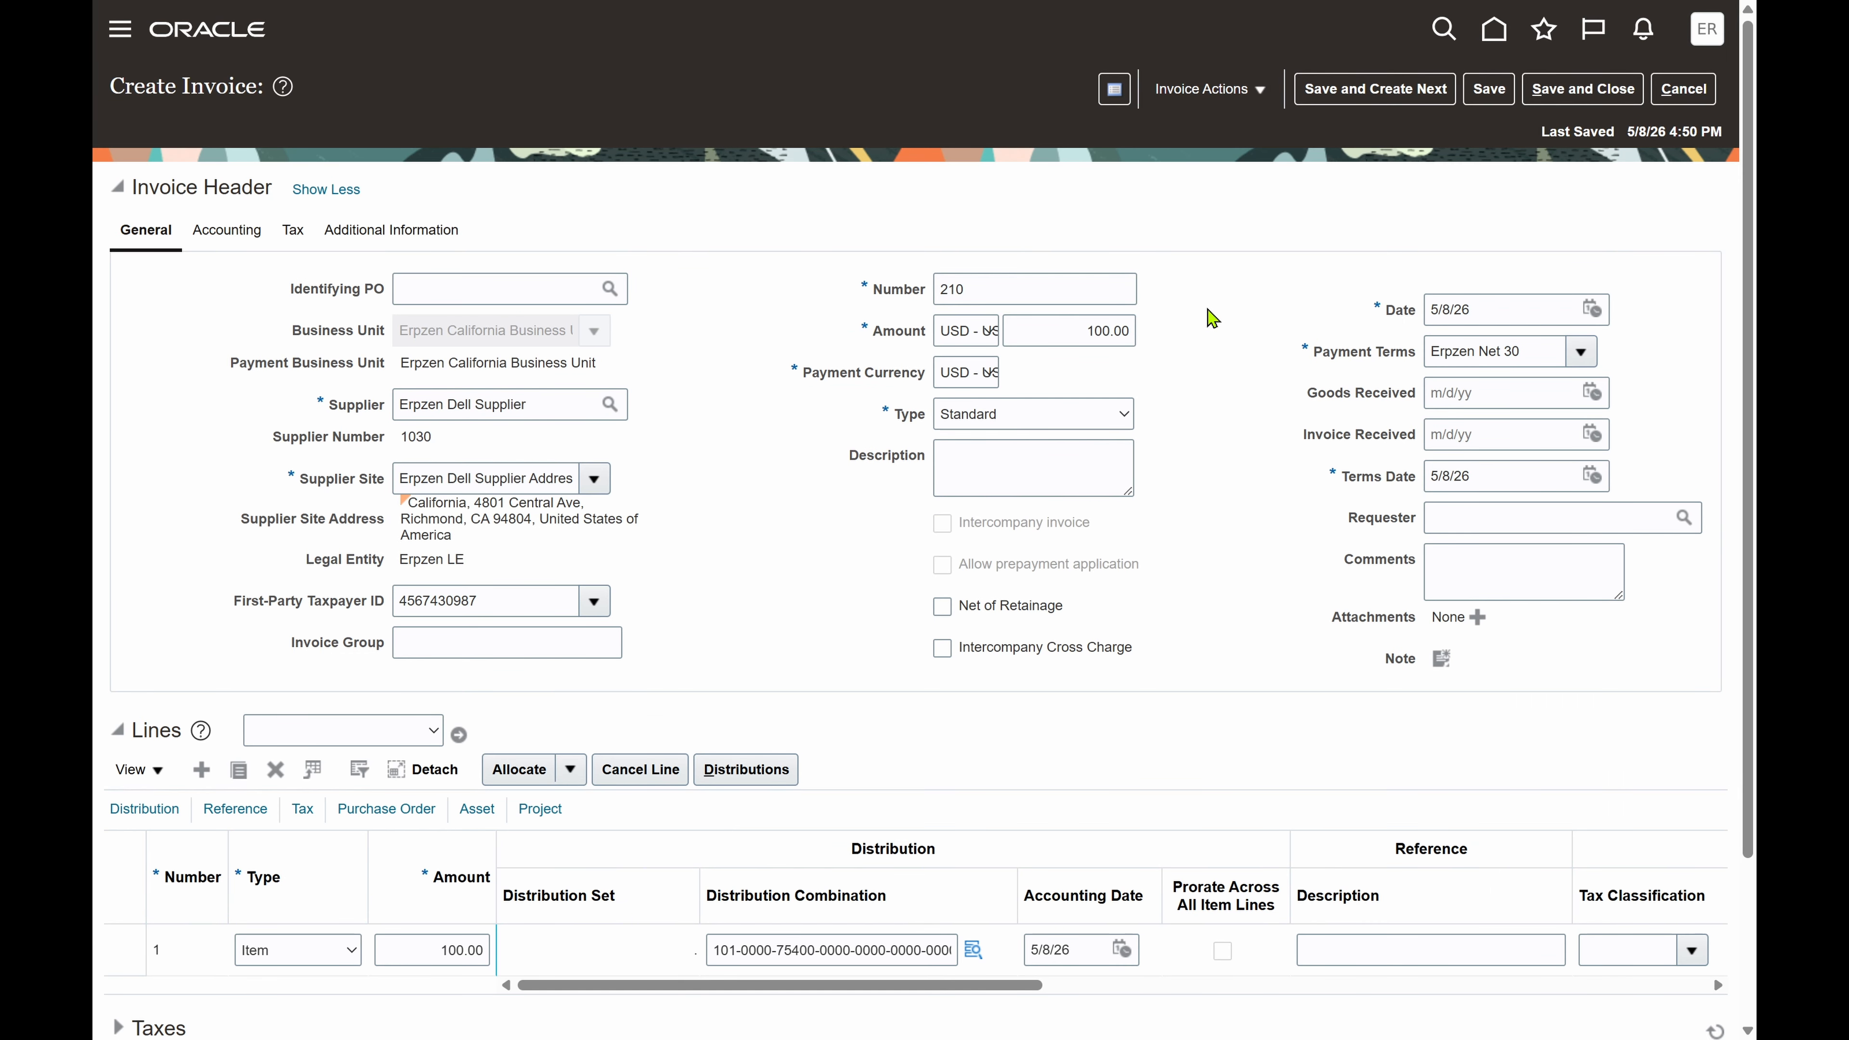
Look over the available invoice actions, the invoice number and the invoice totals.
scroll(1255, 546, "down", 3)
scroll(1256, 546, "up", 3)
left_click(1202, 90)
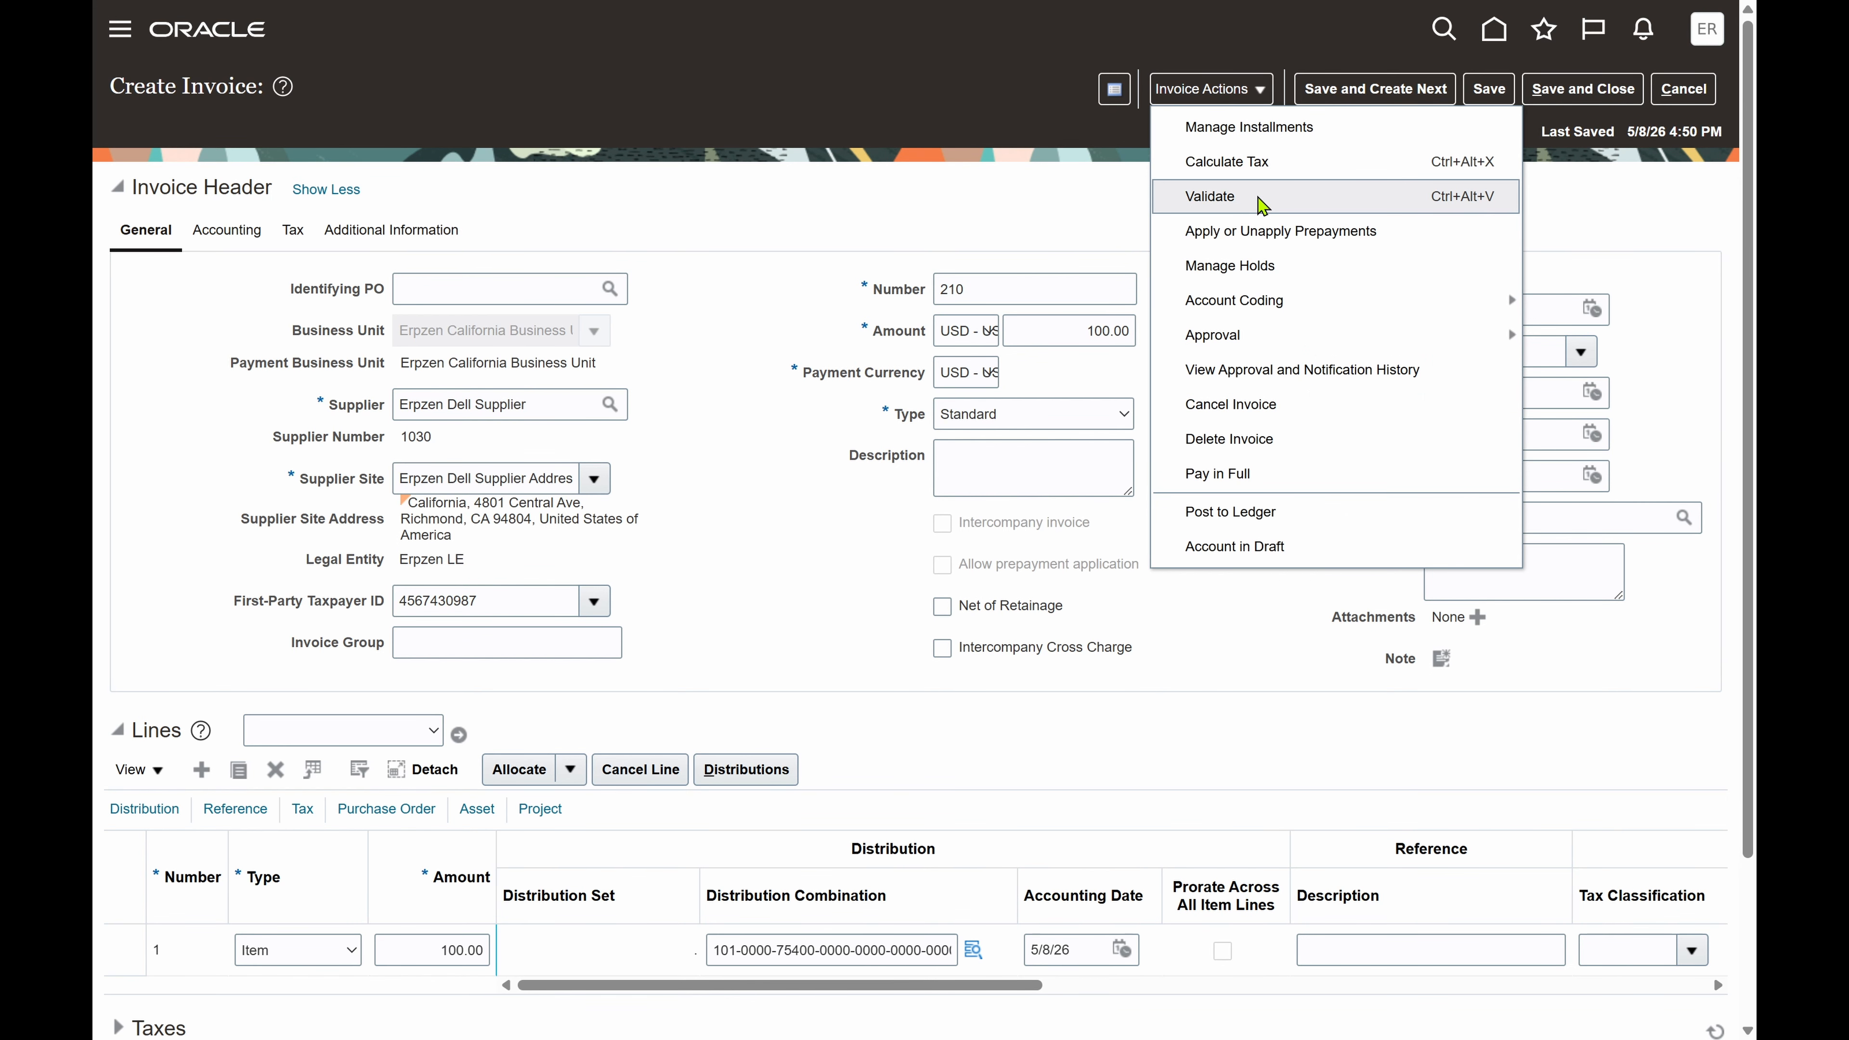
left_click(959, 217)
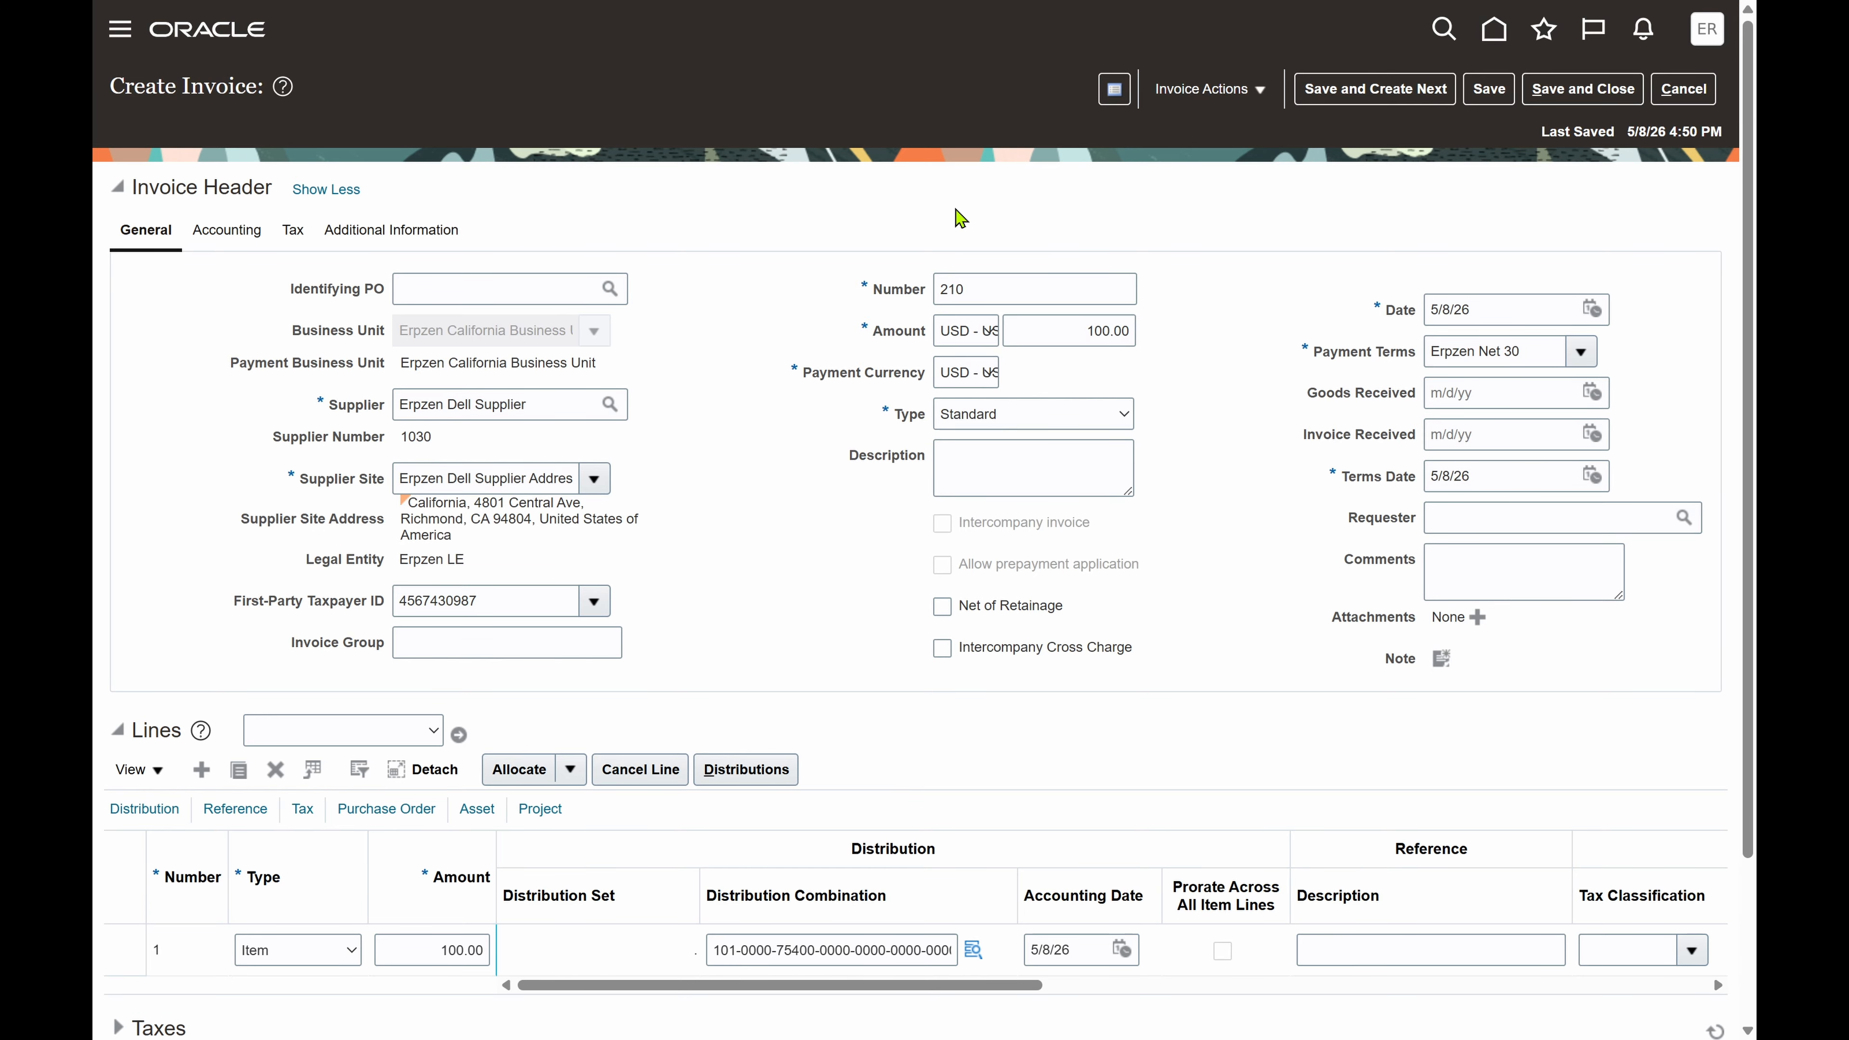
left_click_drag(1021, 288, 939, 287)
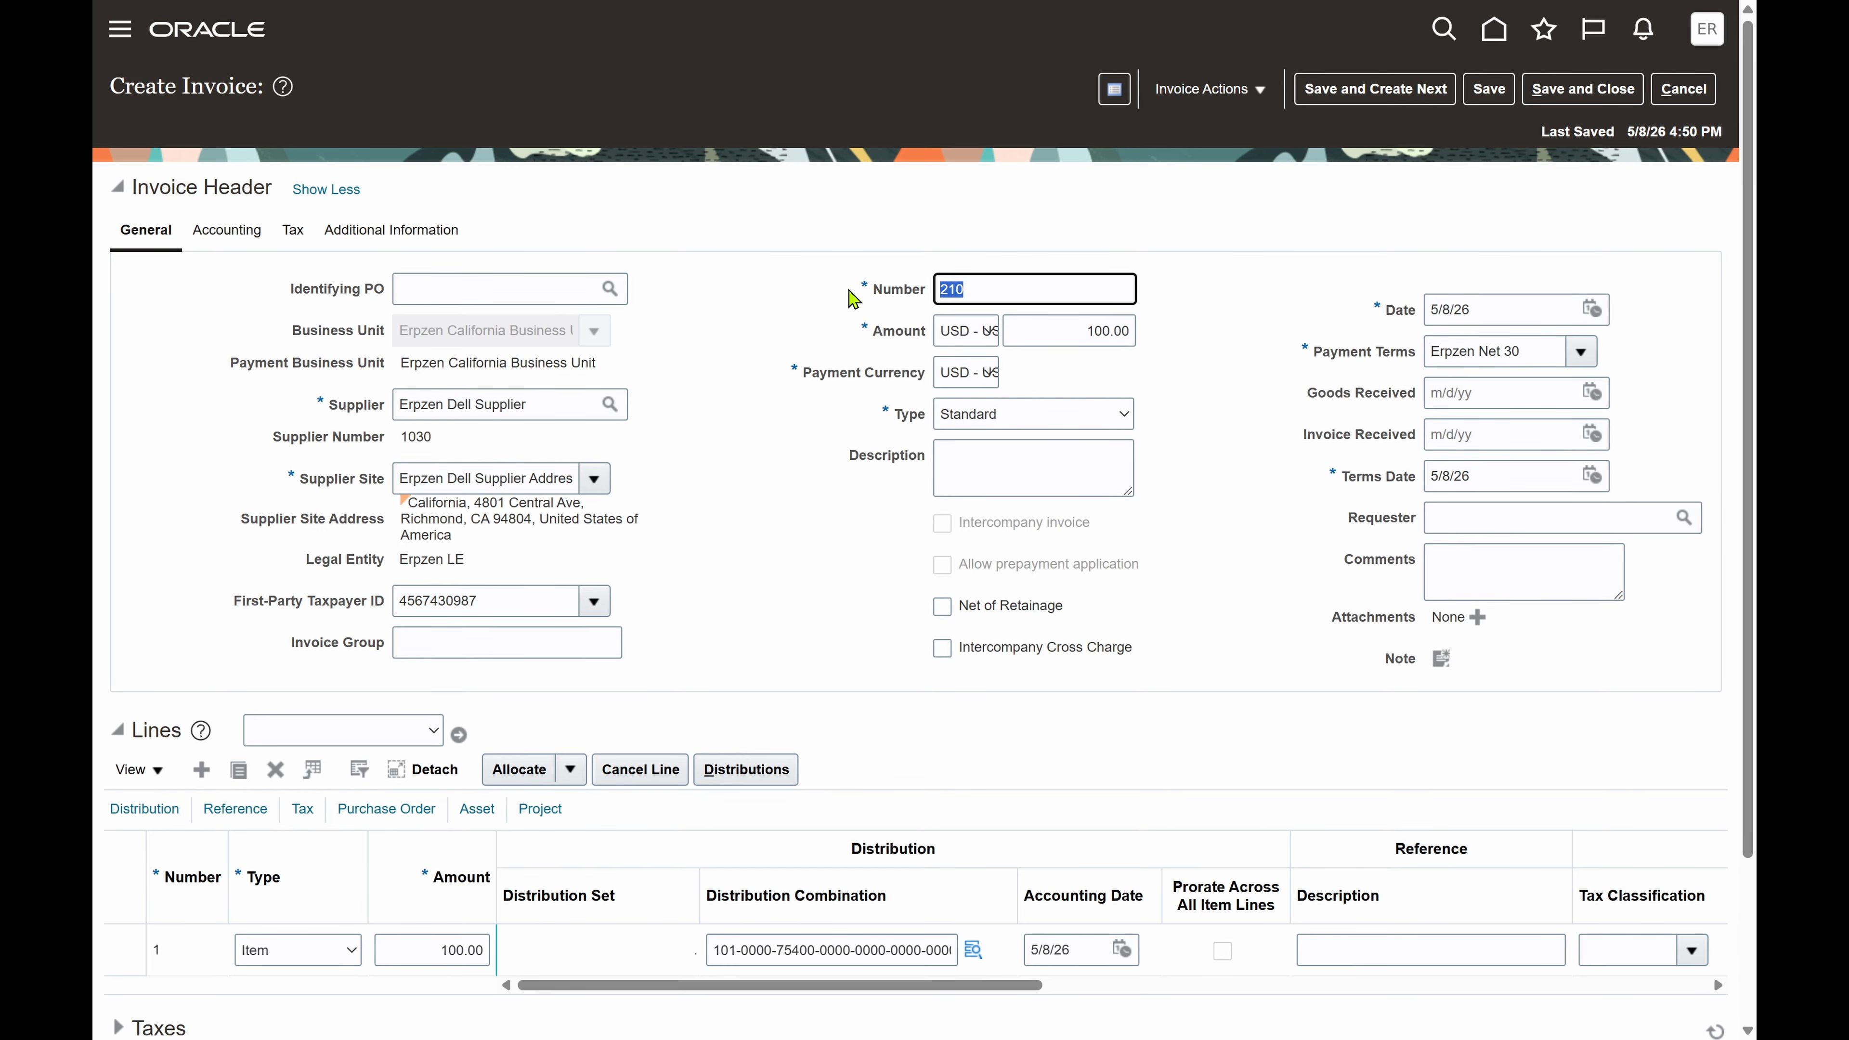
left_click(1214, 295)
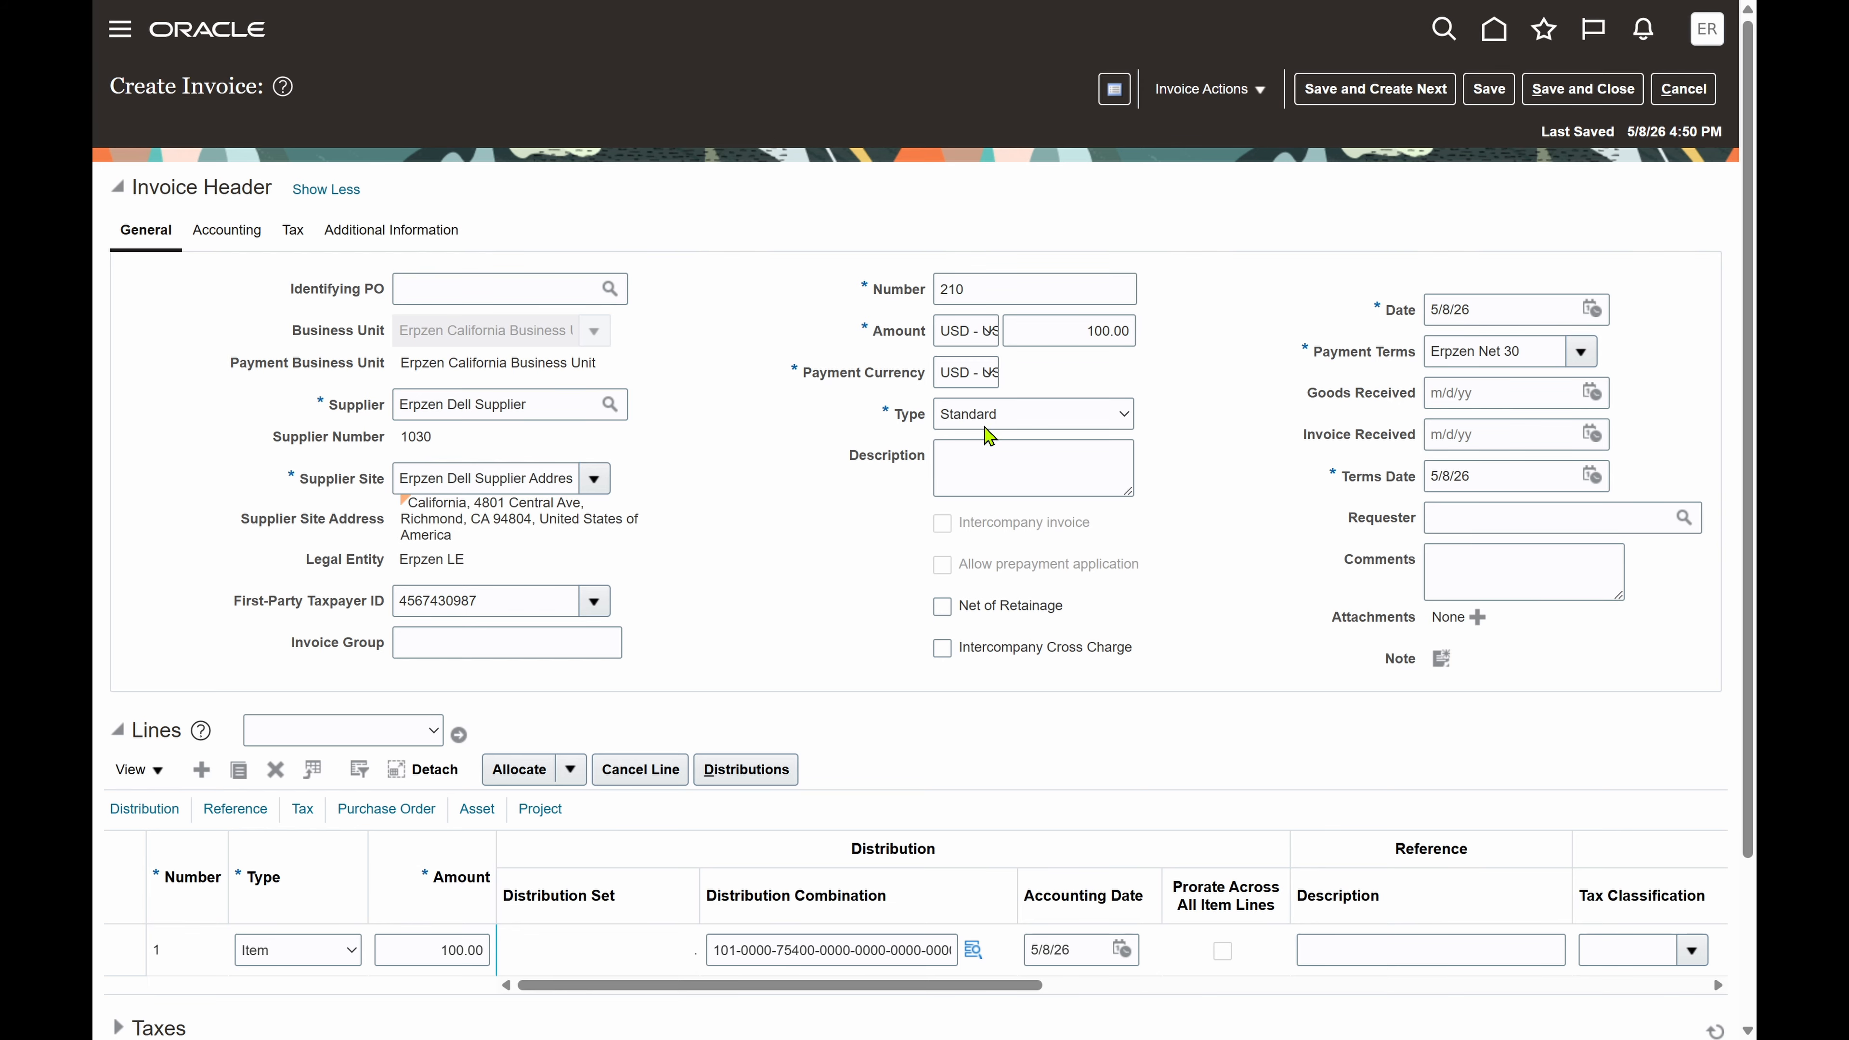
scroll(1107, 628, "down", 2)
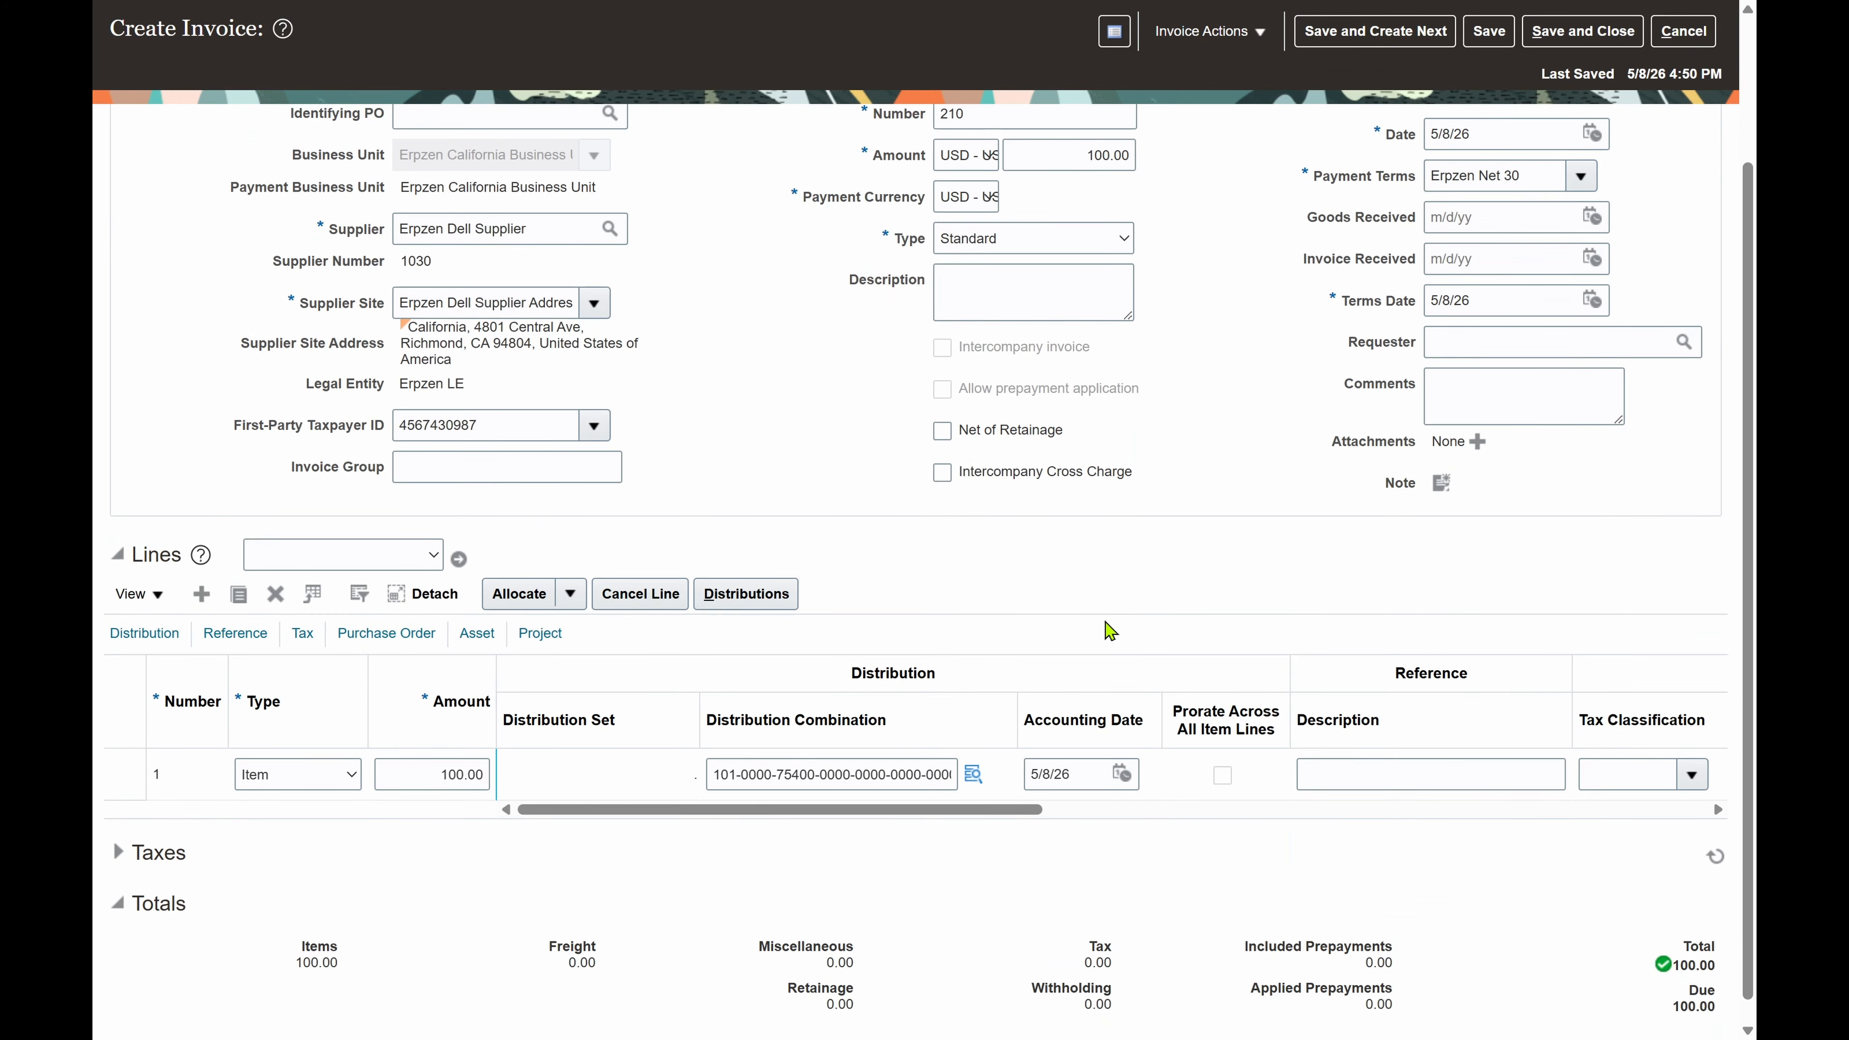
Compare the invoice amount in the header with the amount of item line 1.
left_click(1072, 155)
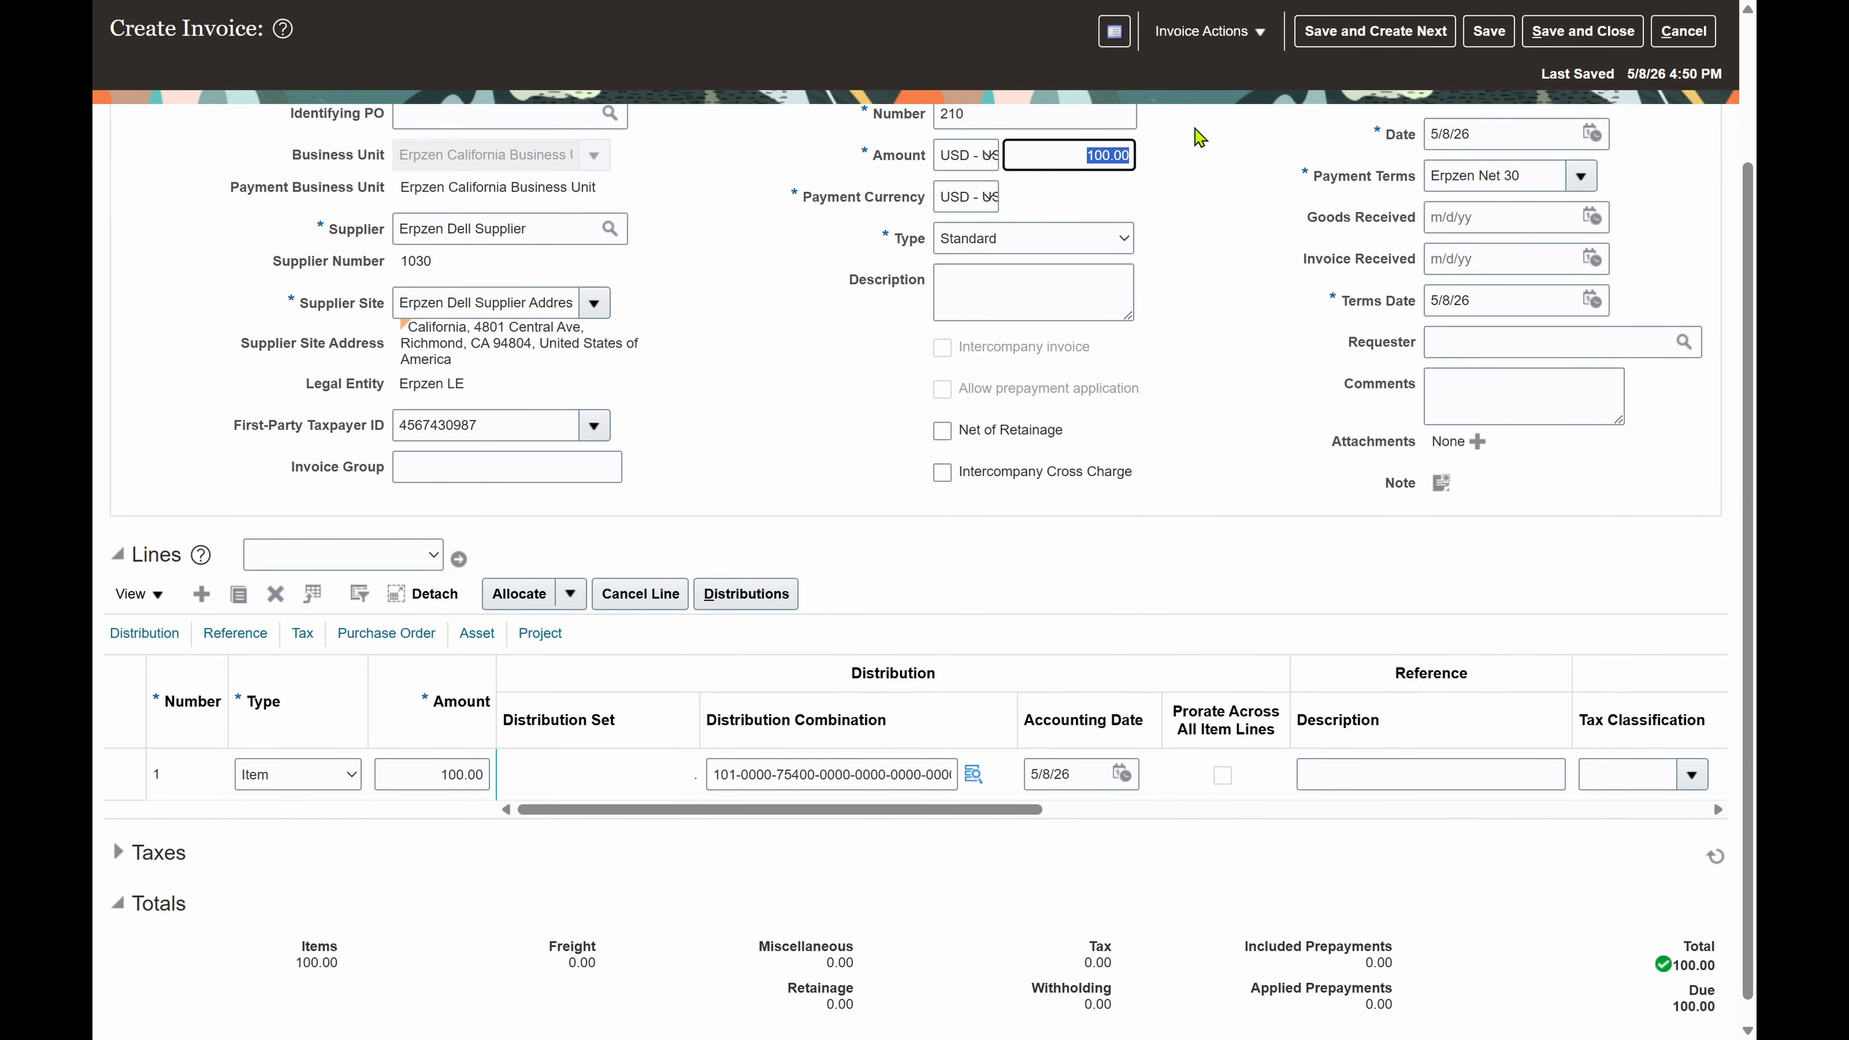
left_click(430, 770)
left_click(889, 565)
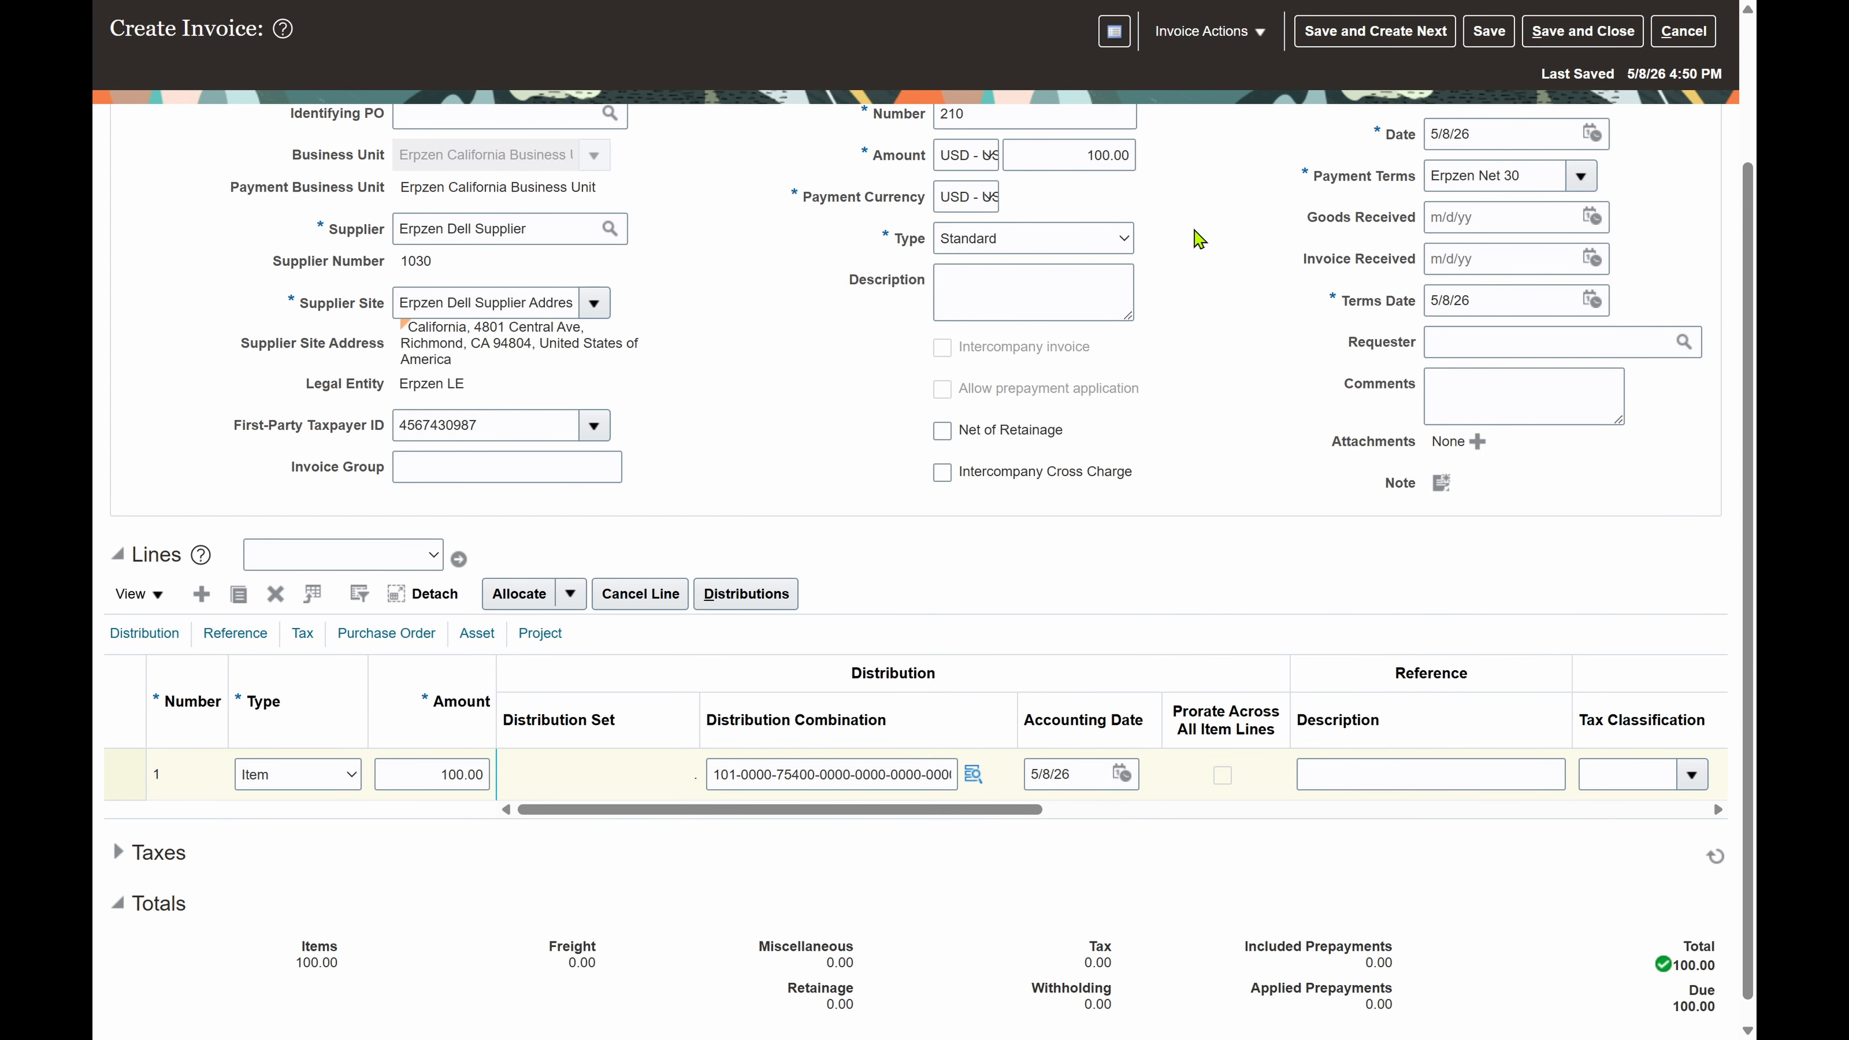
Validate the invoice through the available invoice actions.
scroll(1199, 238, "up", 2)
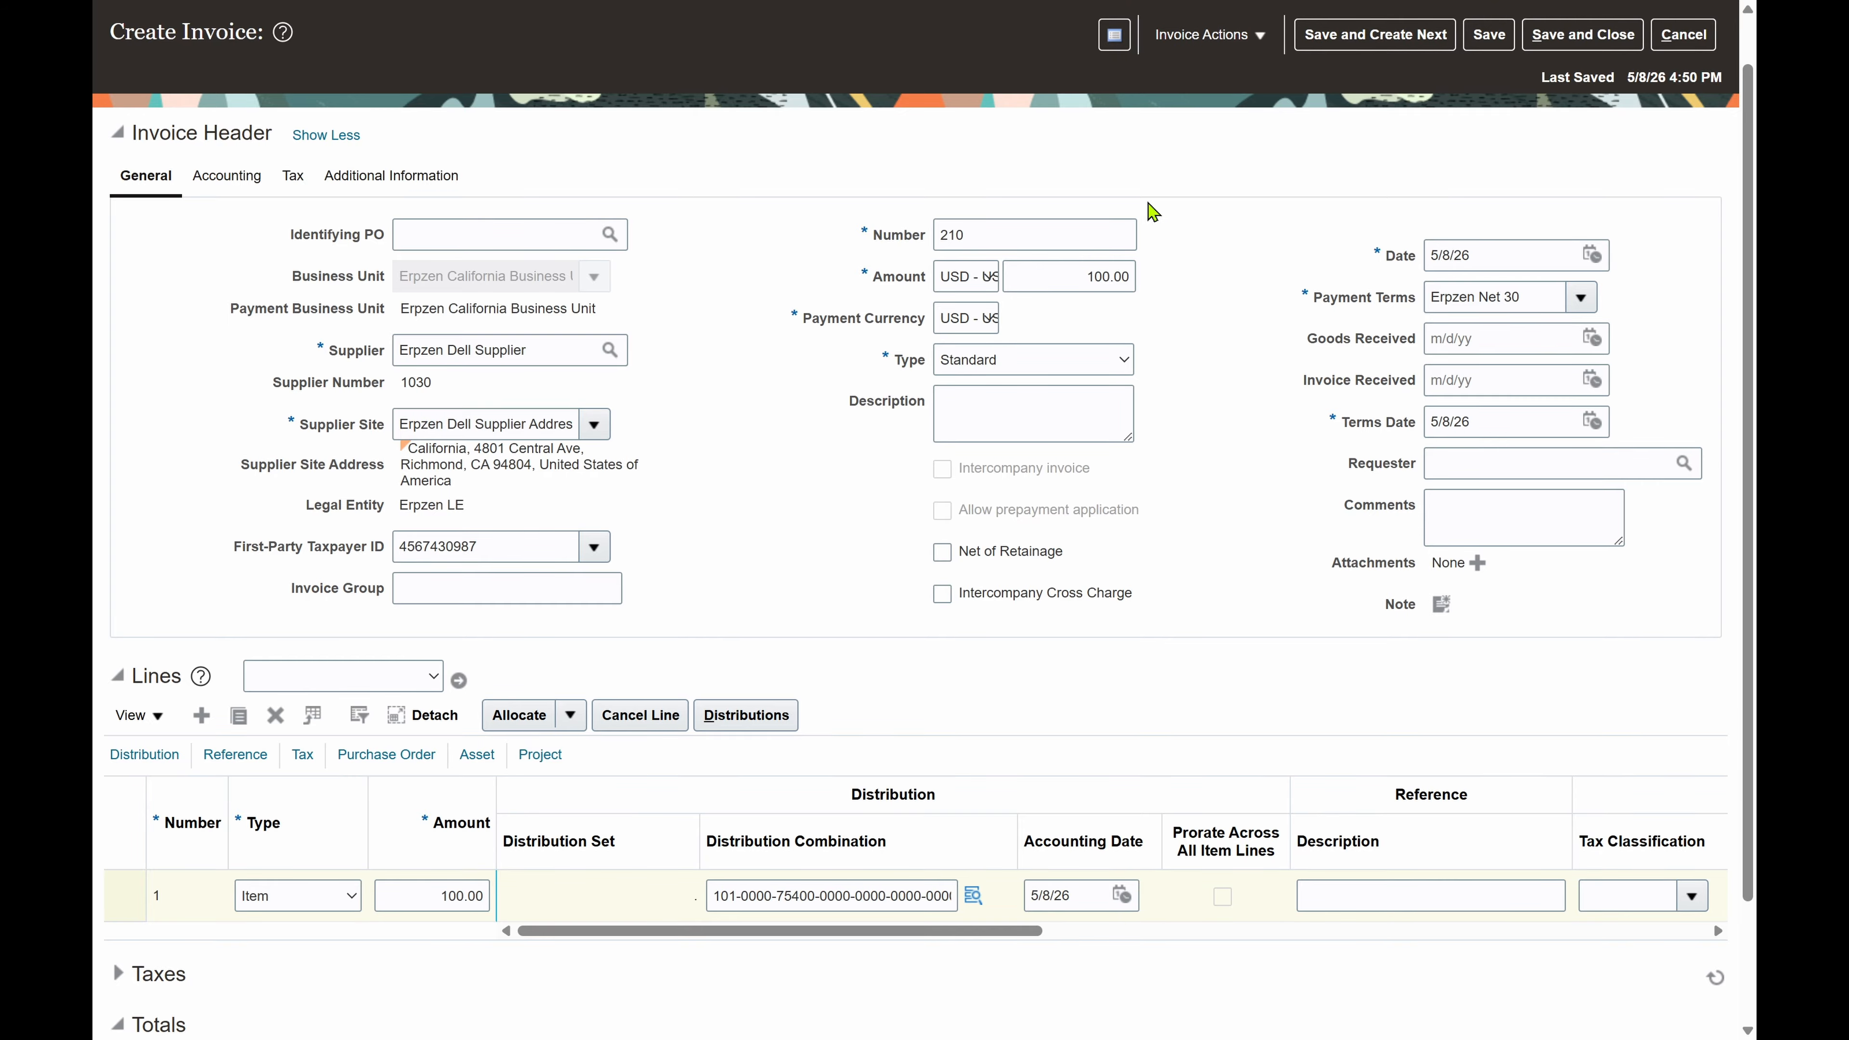
scroll(1270, 248, "up", 1)
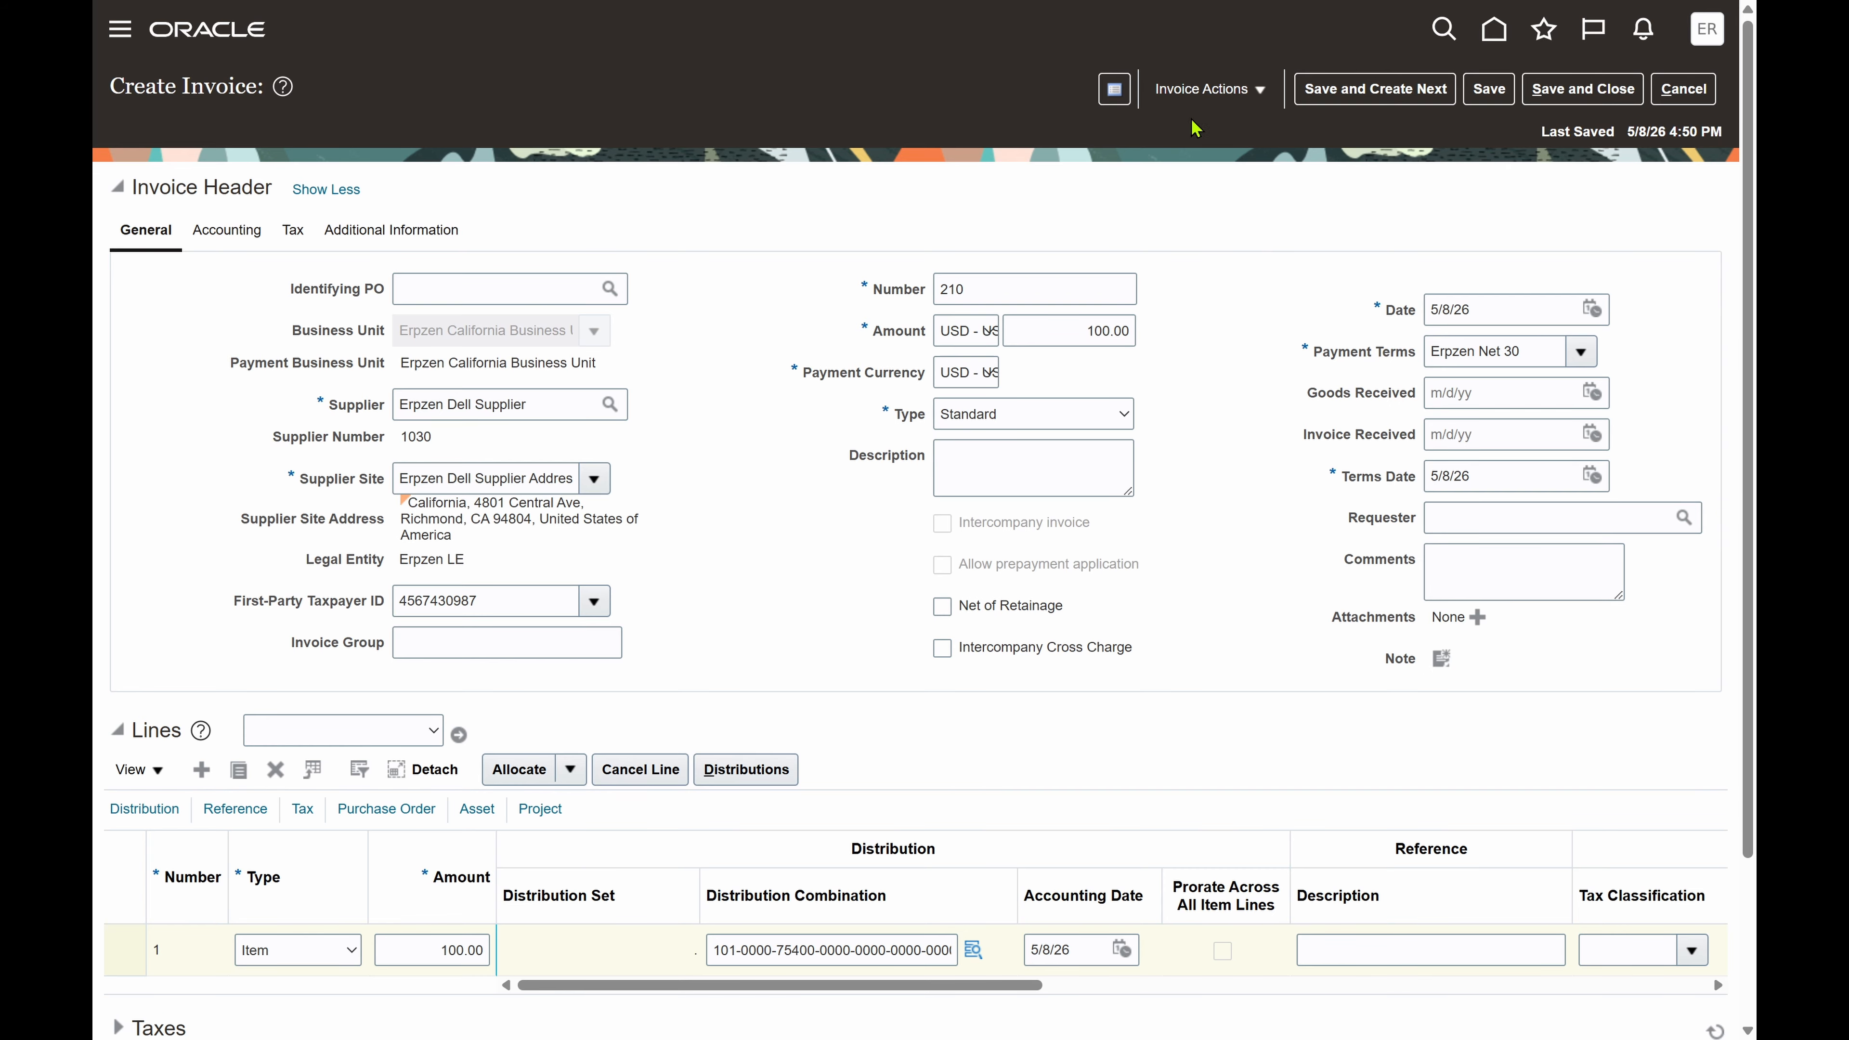
left_click(1215, 97)
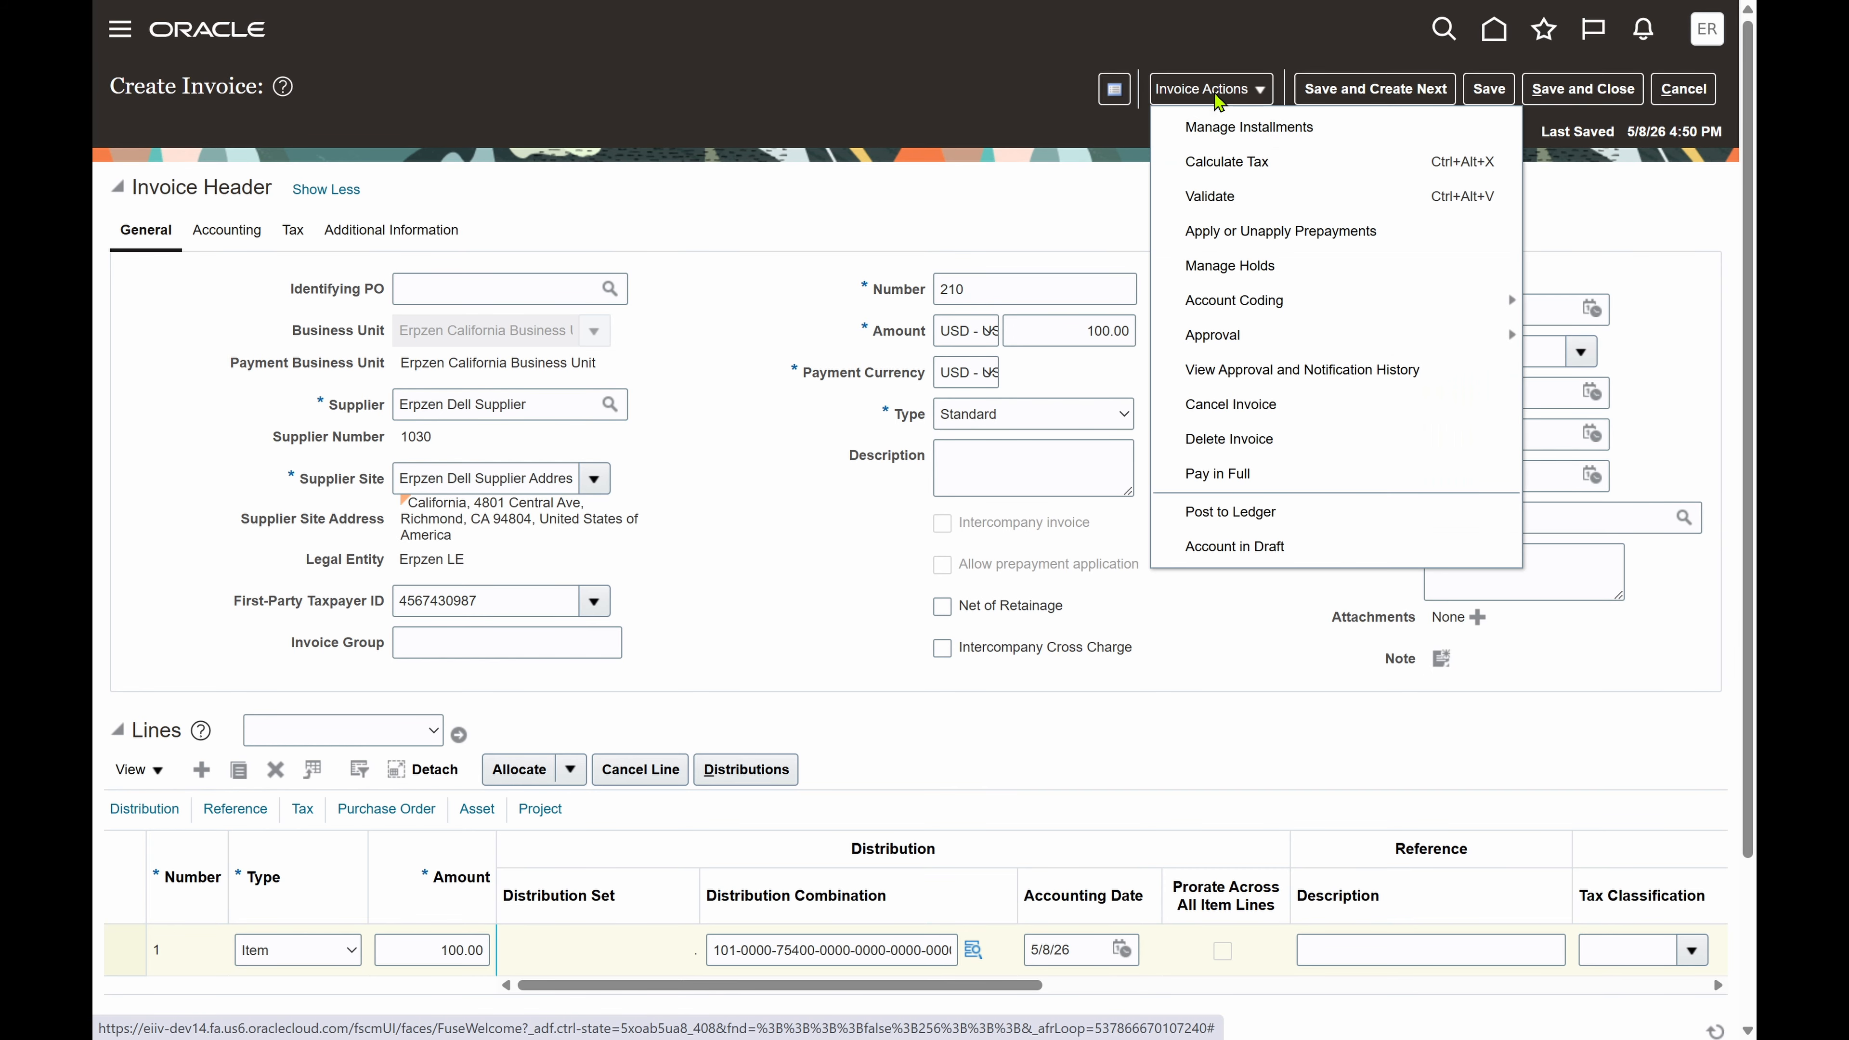
left_click(1270, 208)
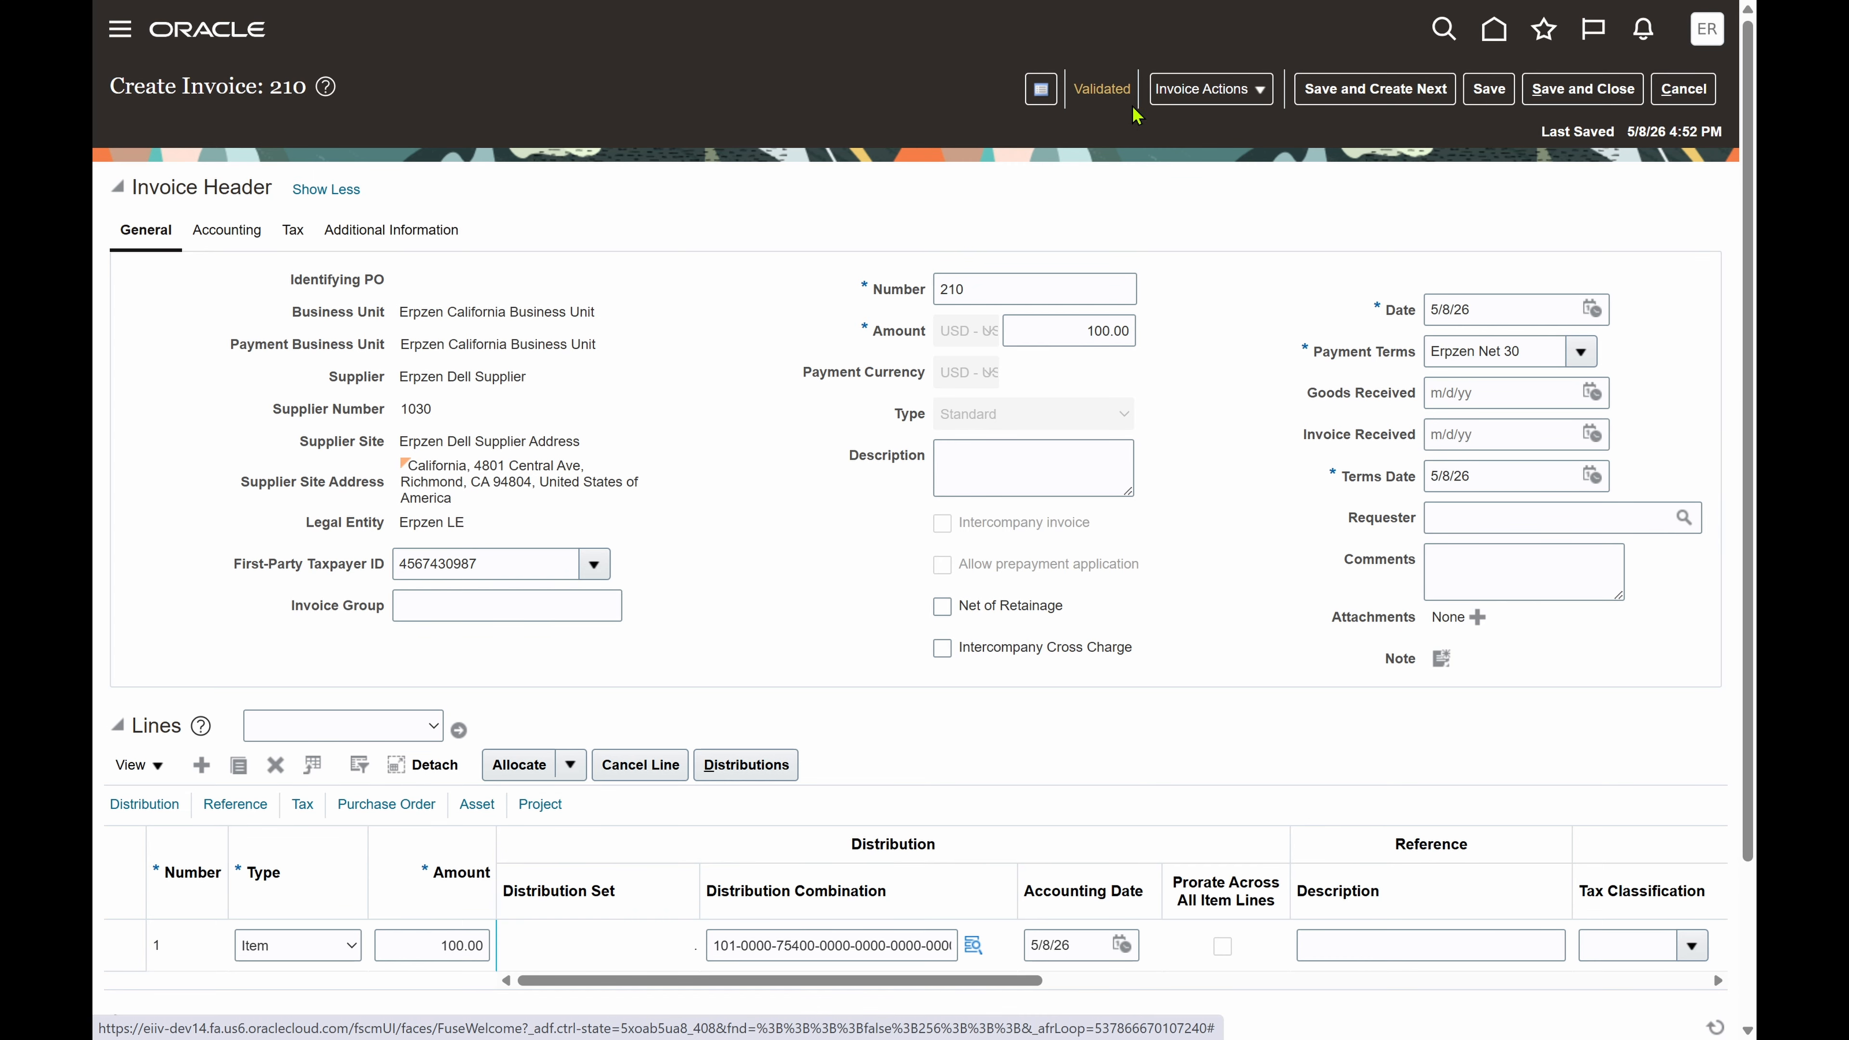
Open the invoice summary, examine its validation, accounting and payment statuses, due date and holds, and close it.
left_click(1108, 92)
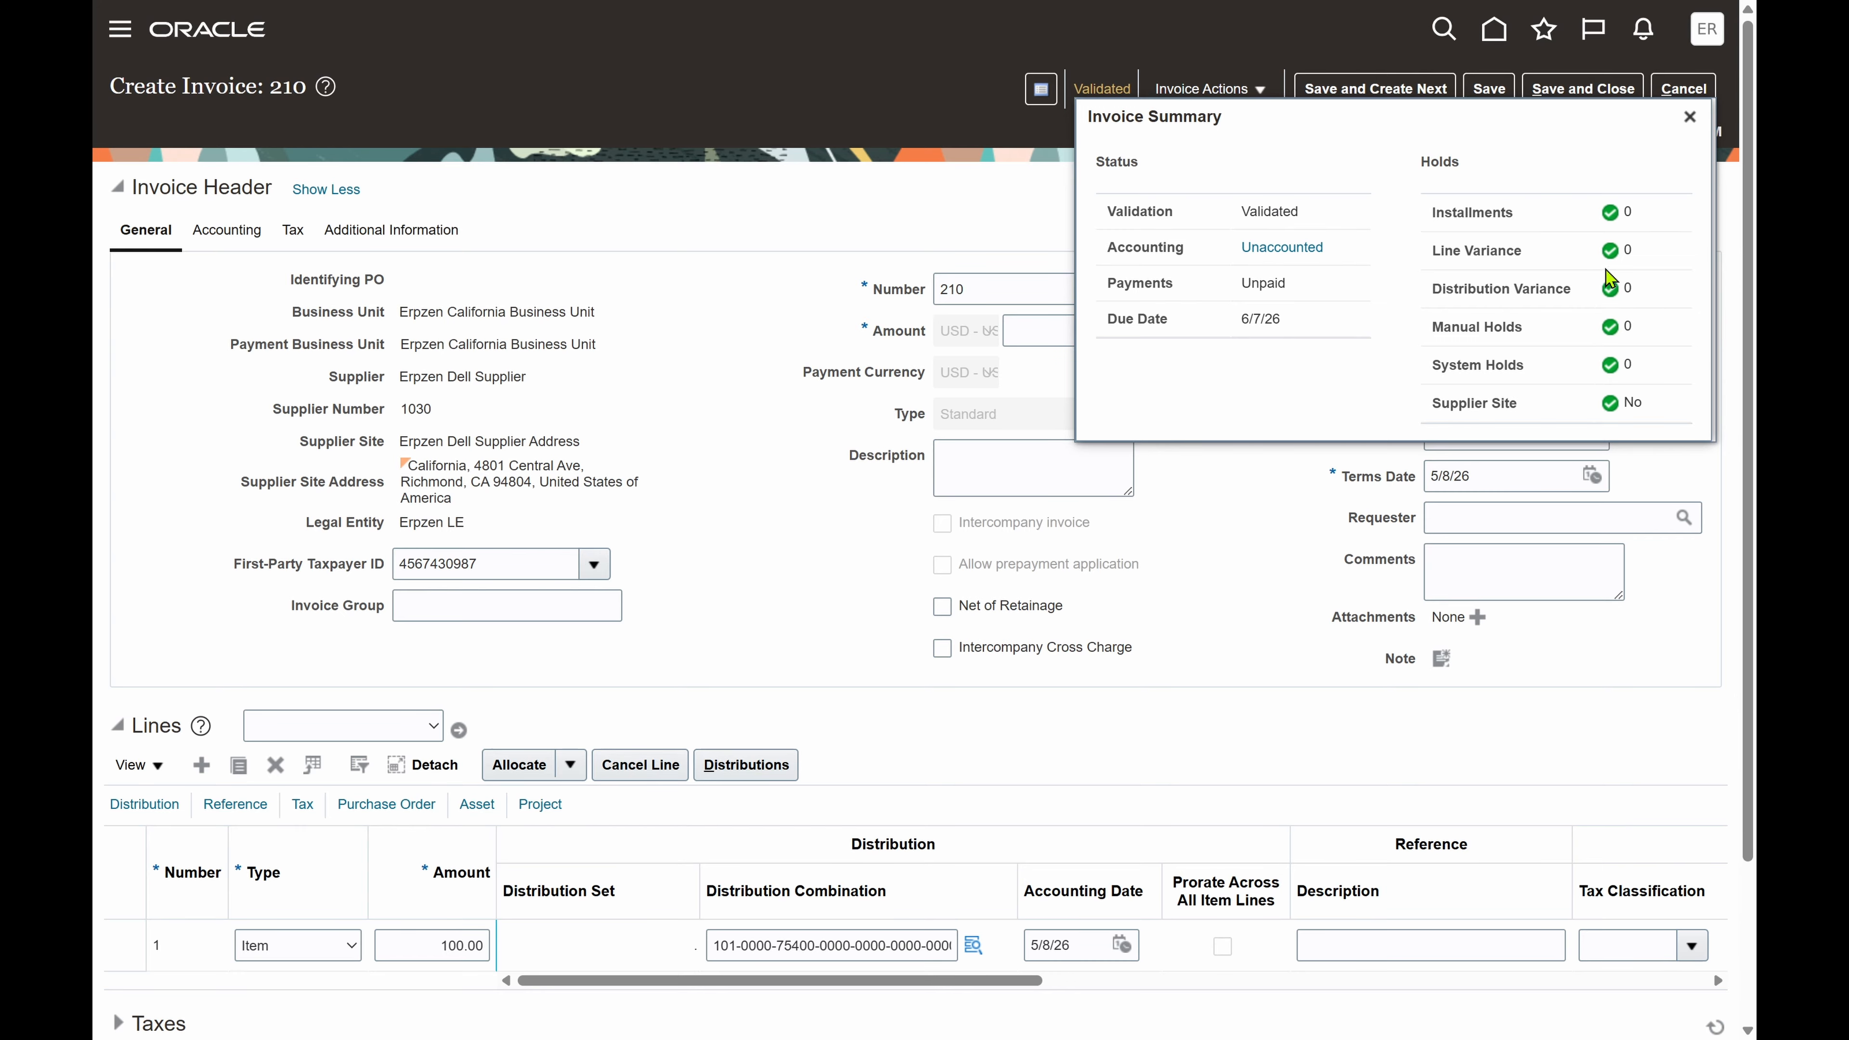
left_click_drag(1102, 251, 1272, 320)
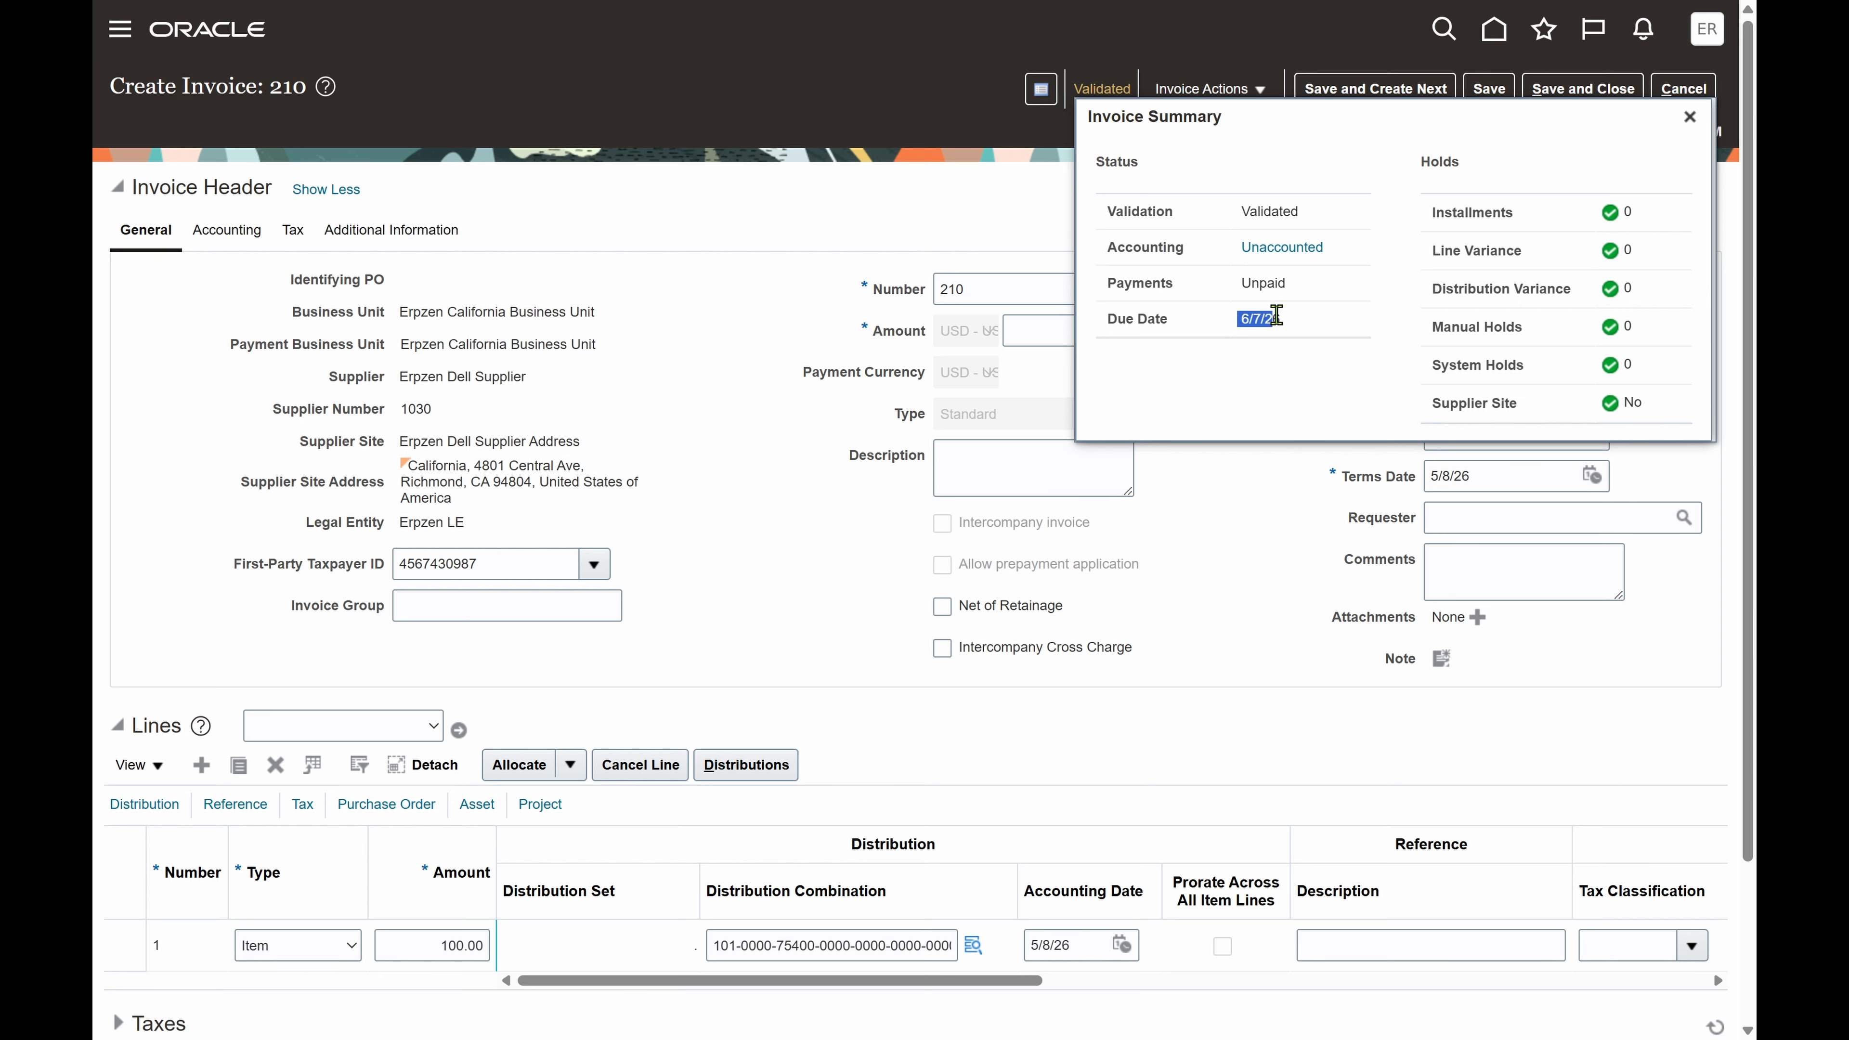
left_click(1689, 116)
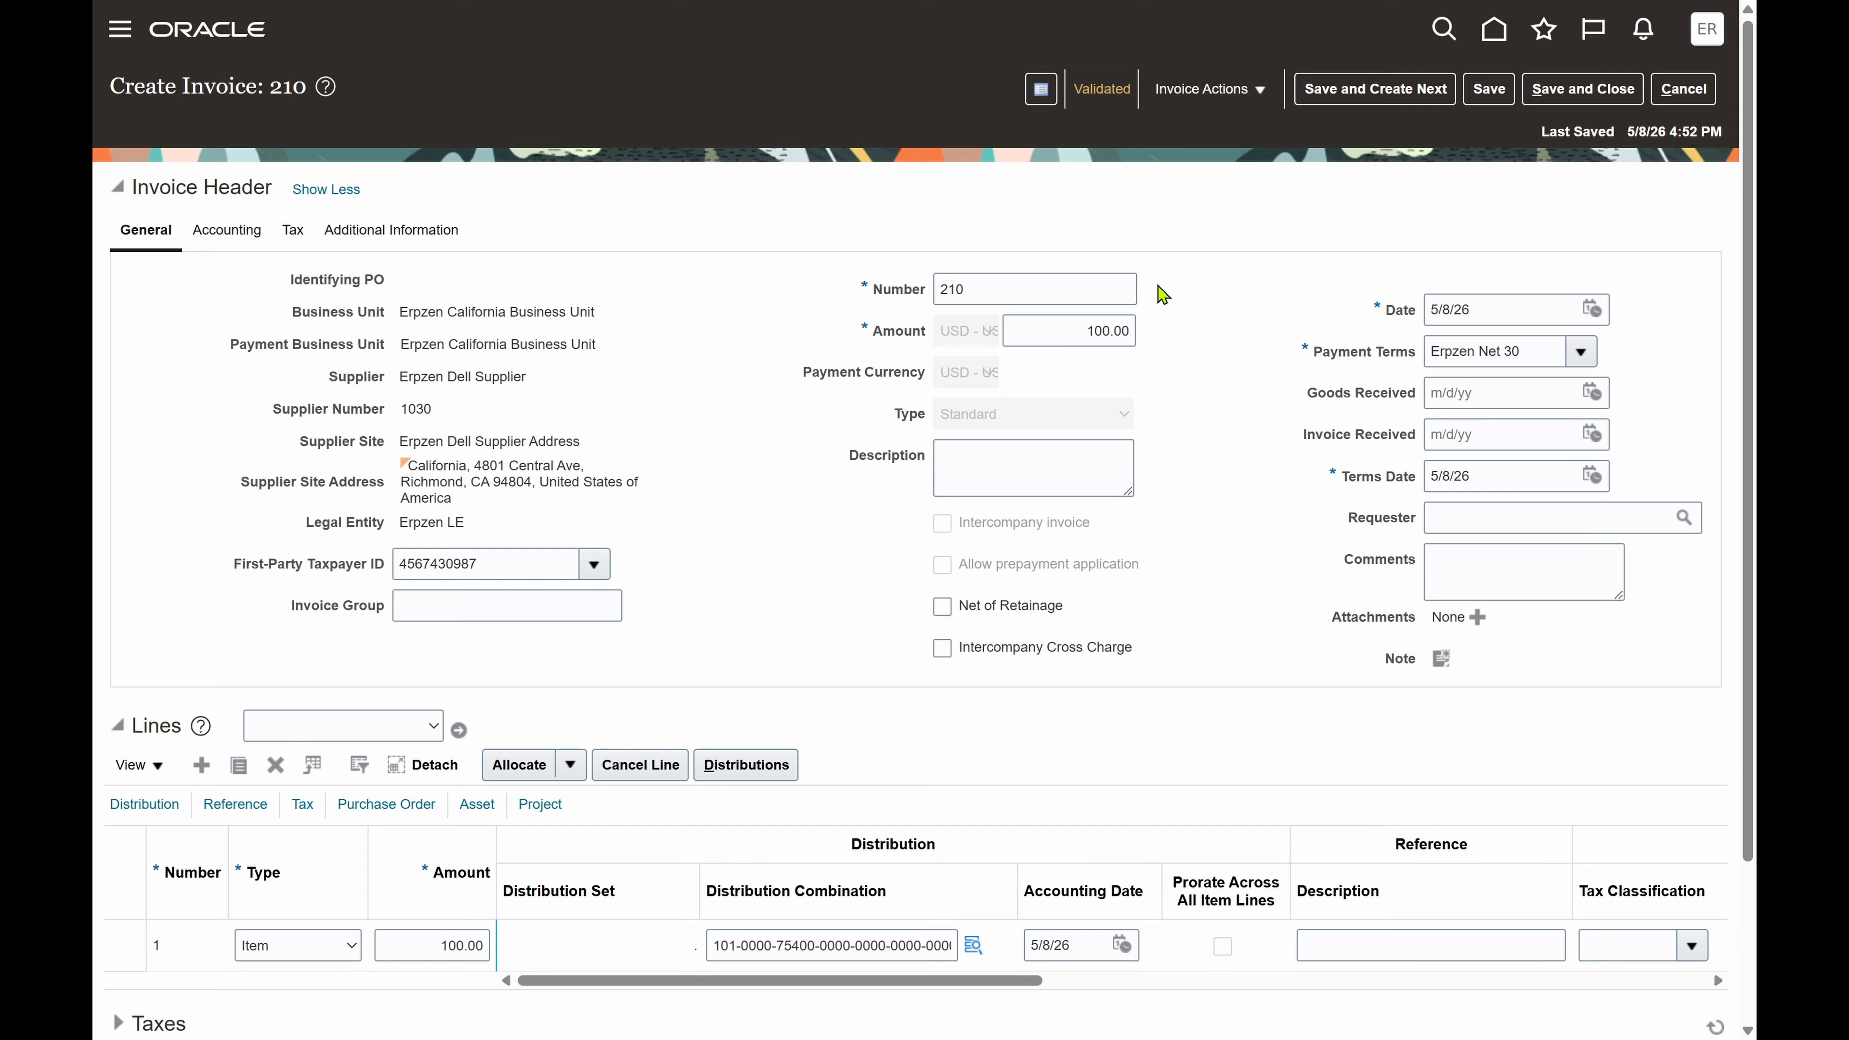
Review the accounting options among the invoice actions and post the validated invoice to the ledger.
left_click(1221, 90)
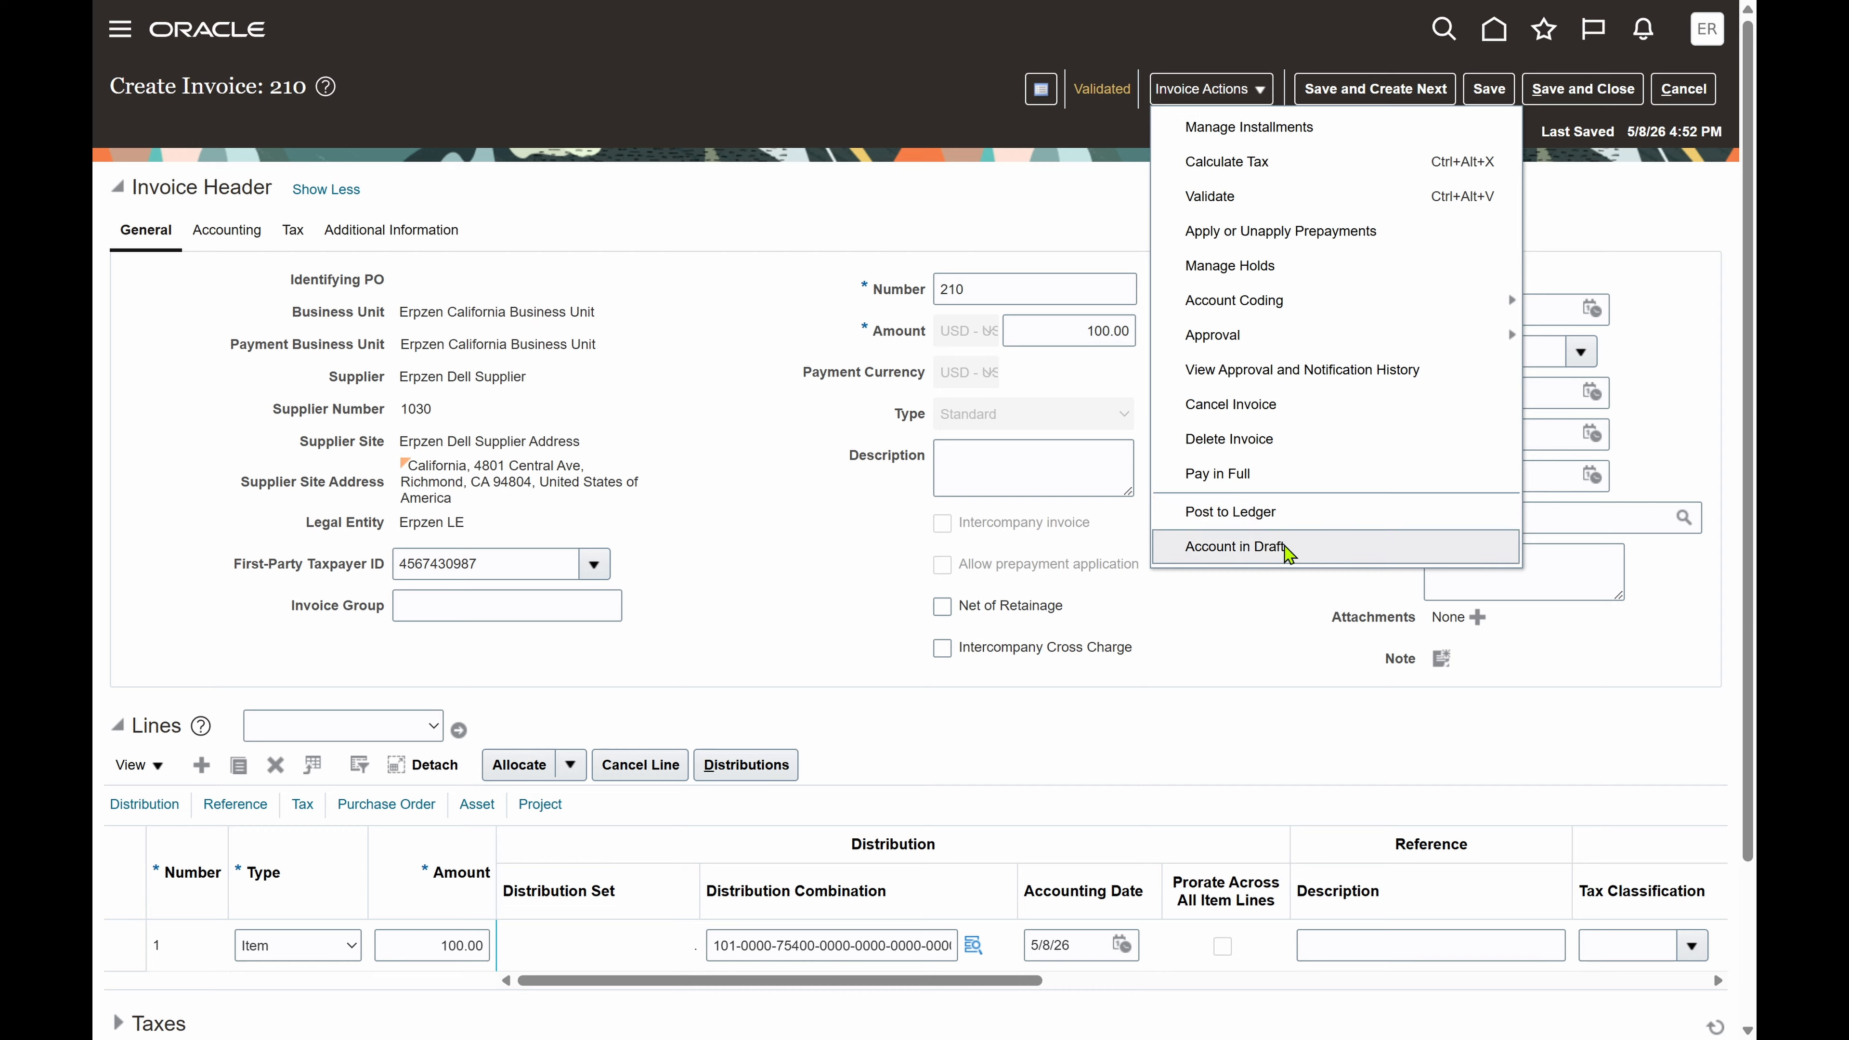
left_click(788, 226)
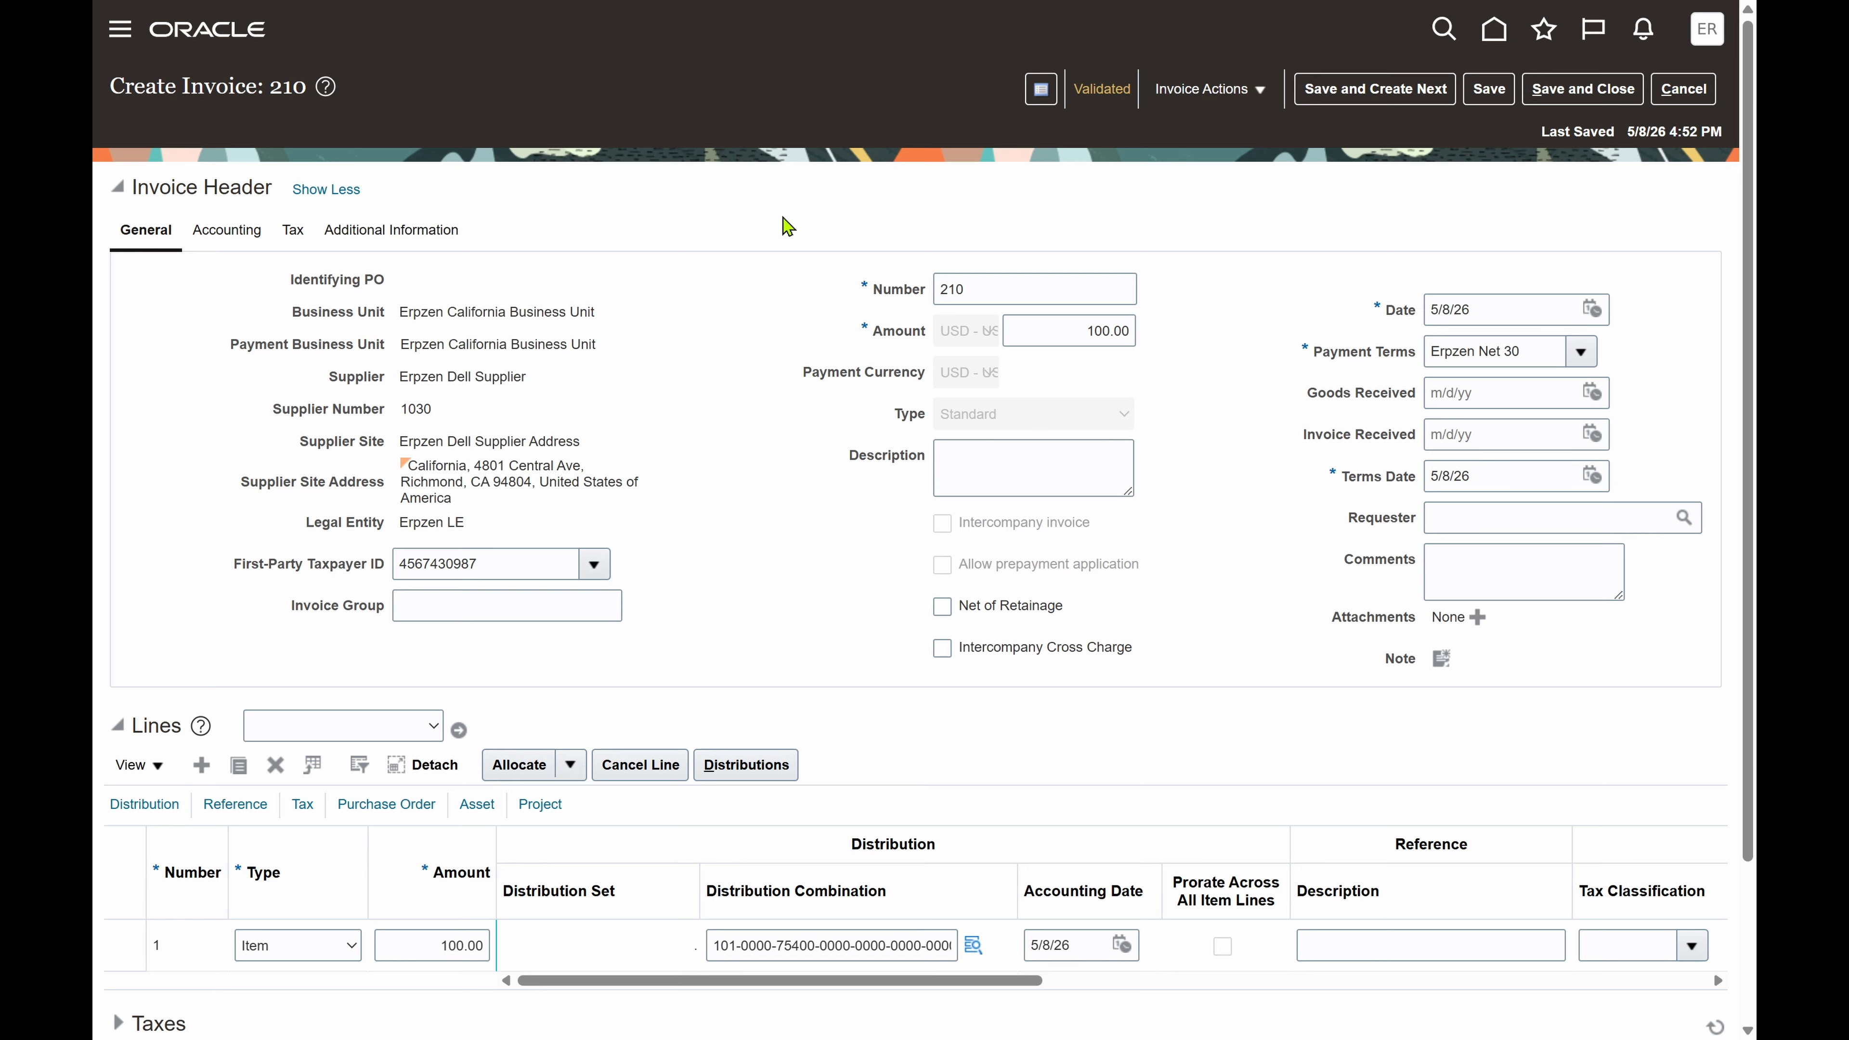
left_click(1226, 97)
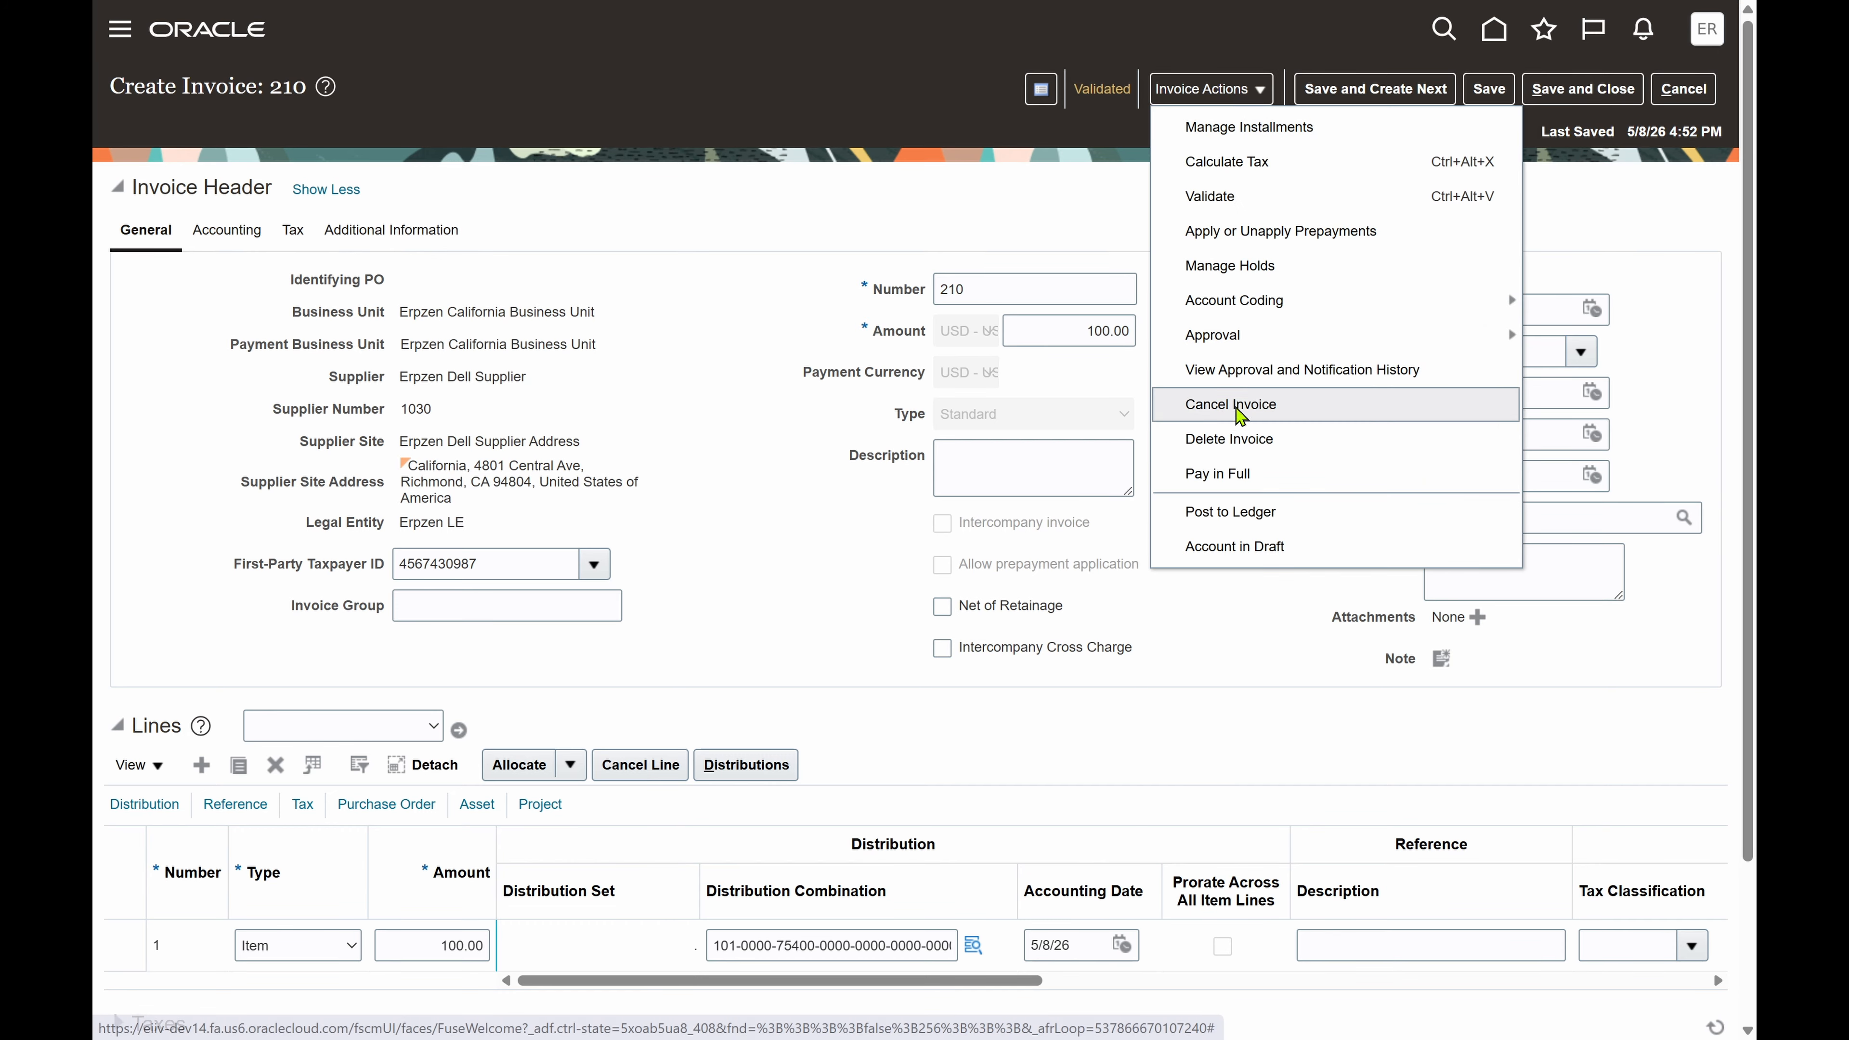
left_click(1266, 521)
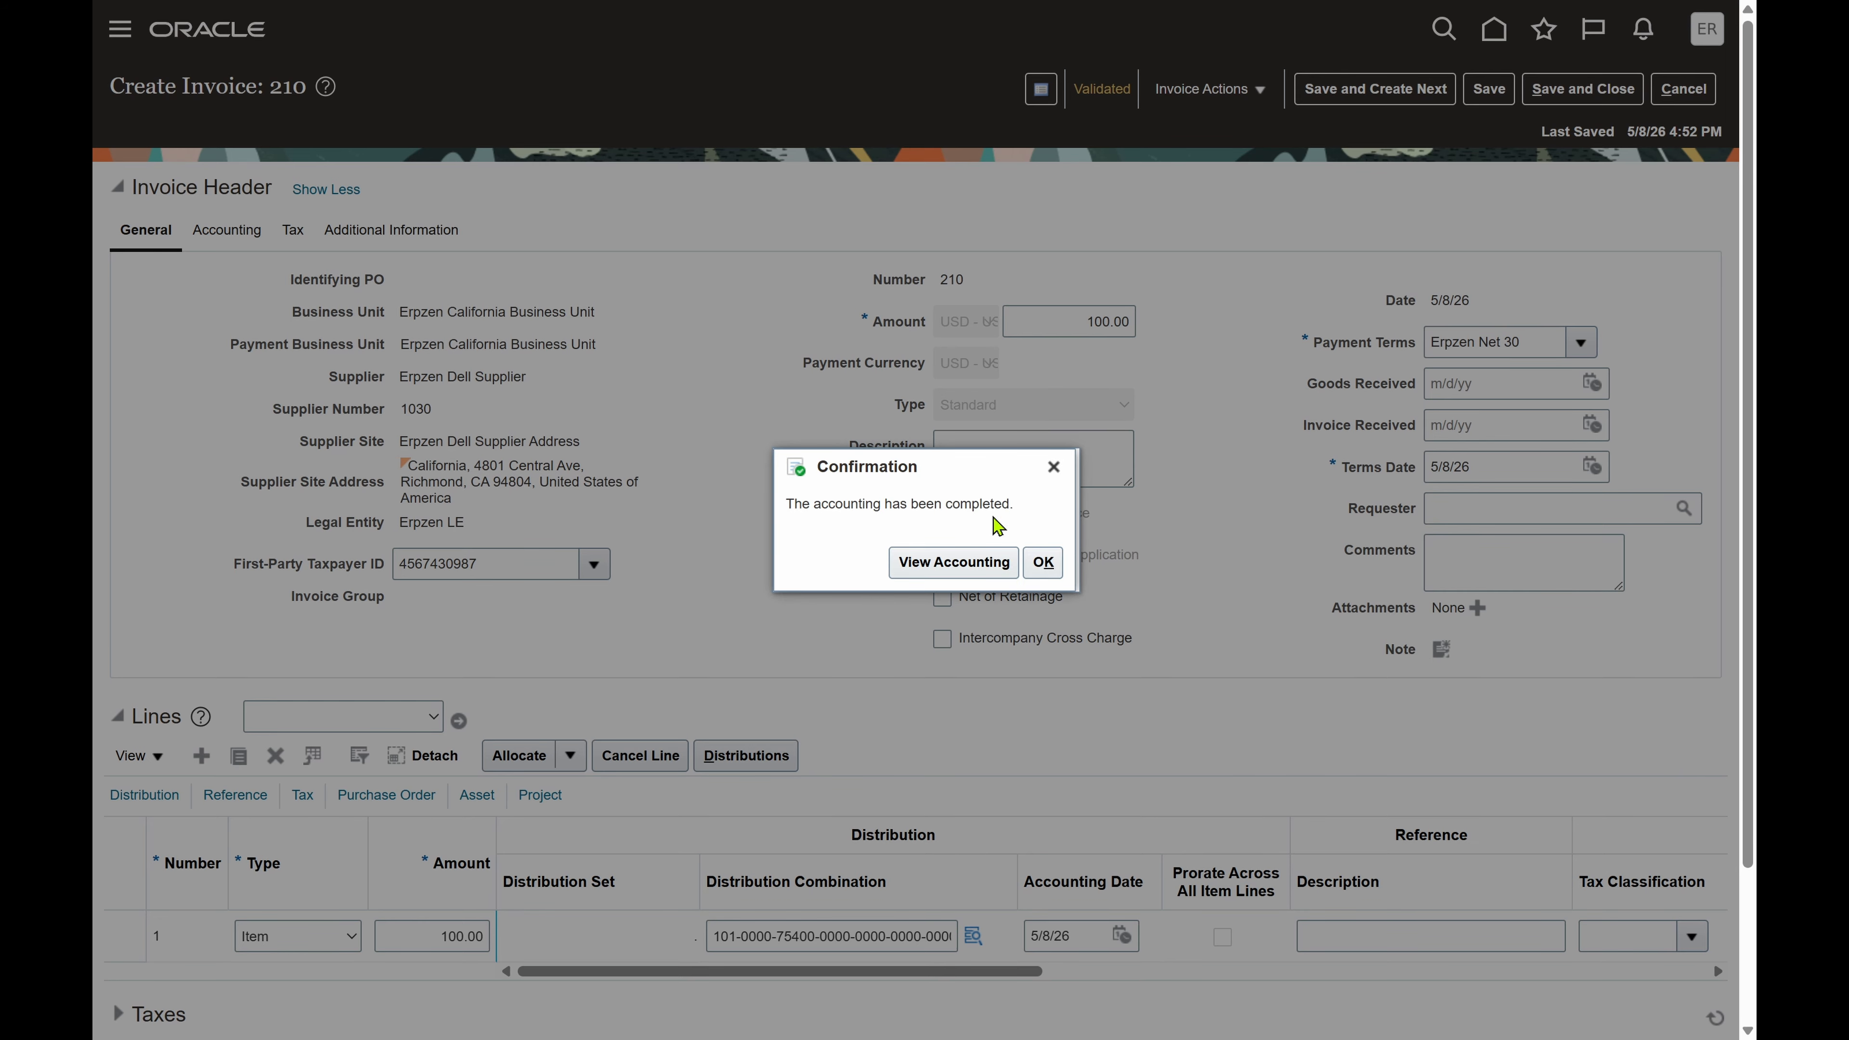
View the completed accounting, examine the debit and credit lines and the expense account's segments, and close the accounting lines.
left_click_drag(786, 506, 1014, 521)
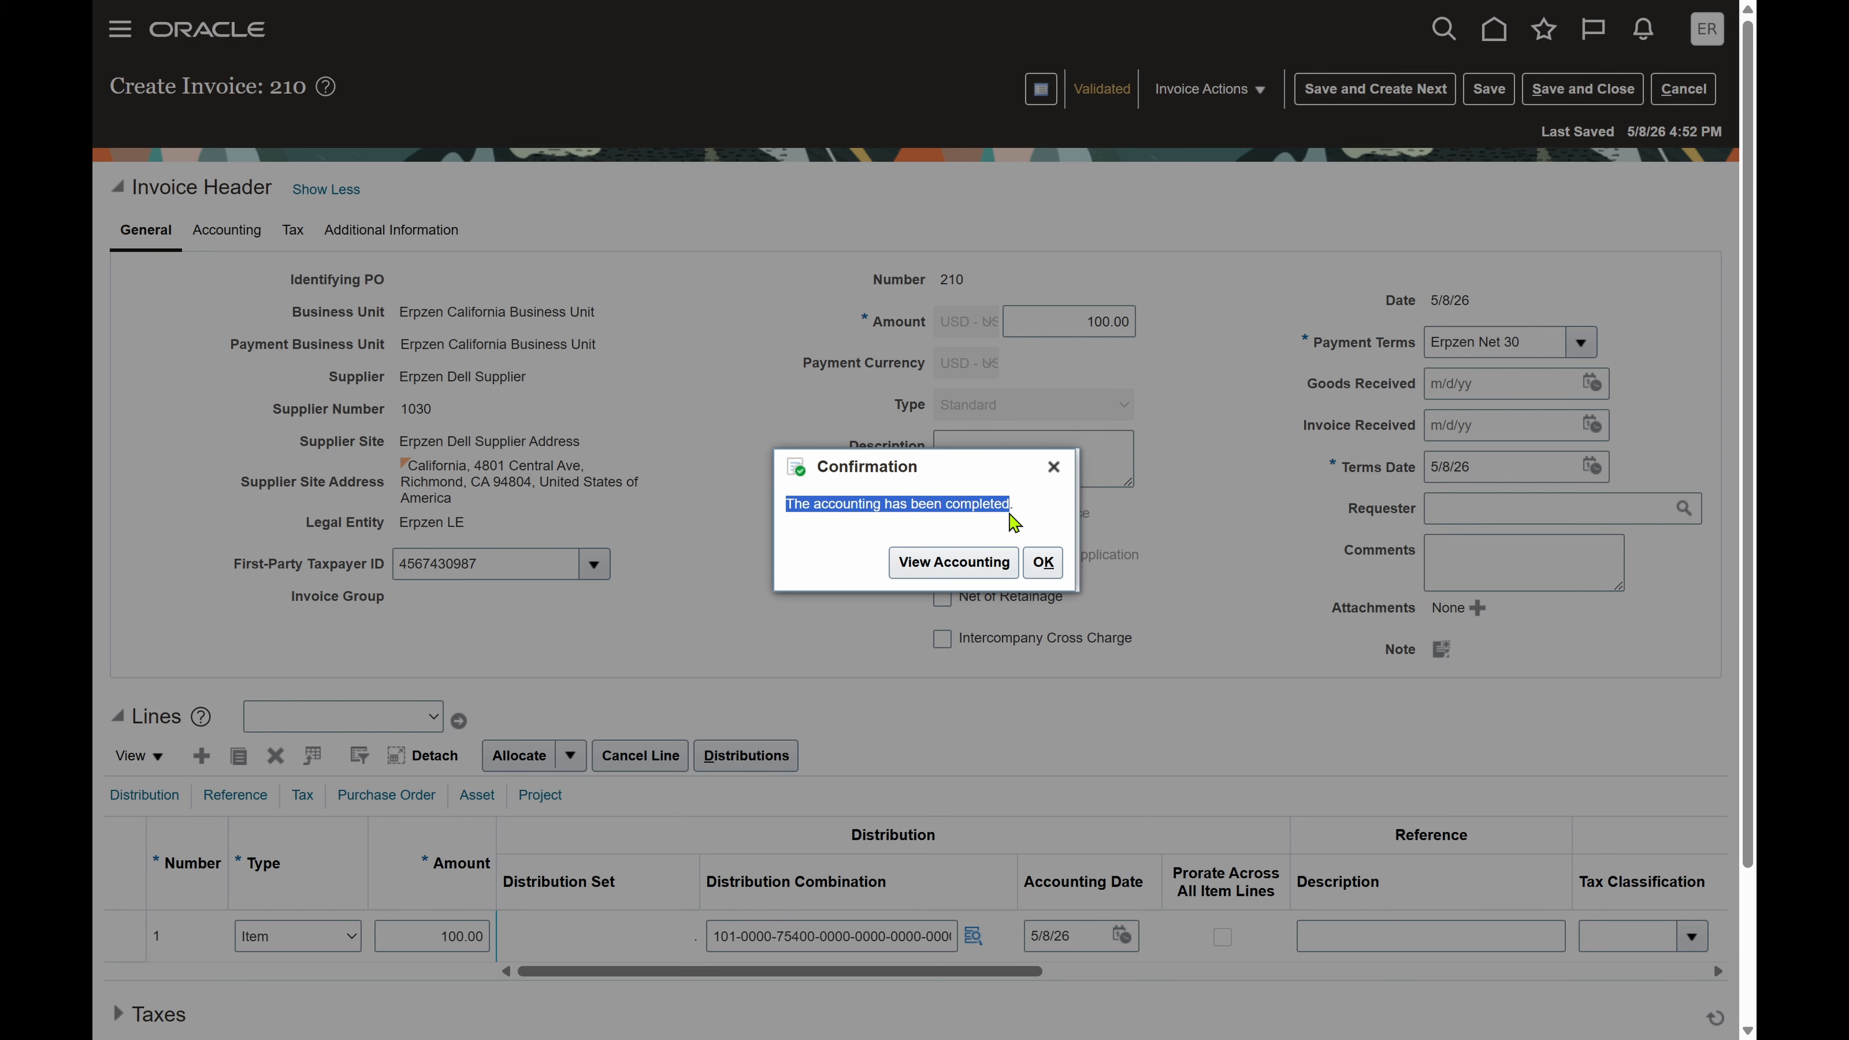
left_click(950, 566)
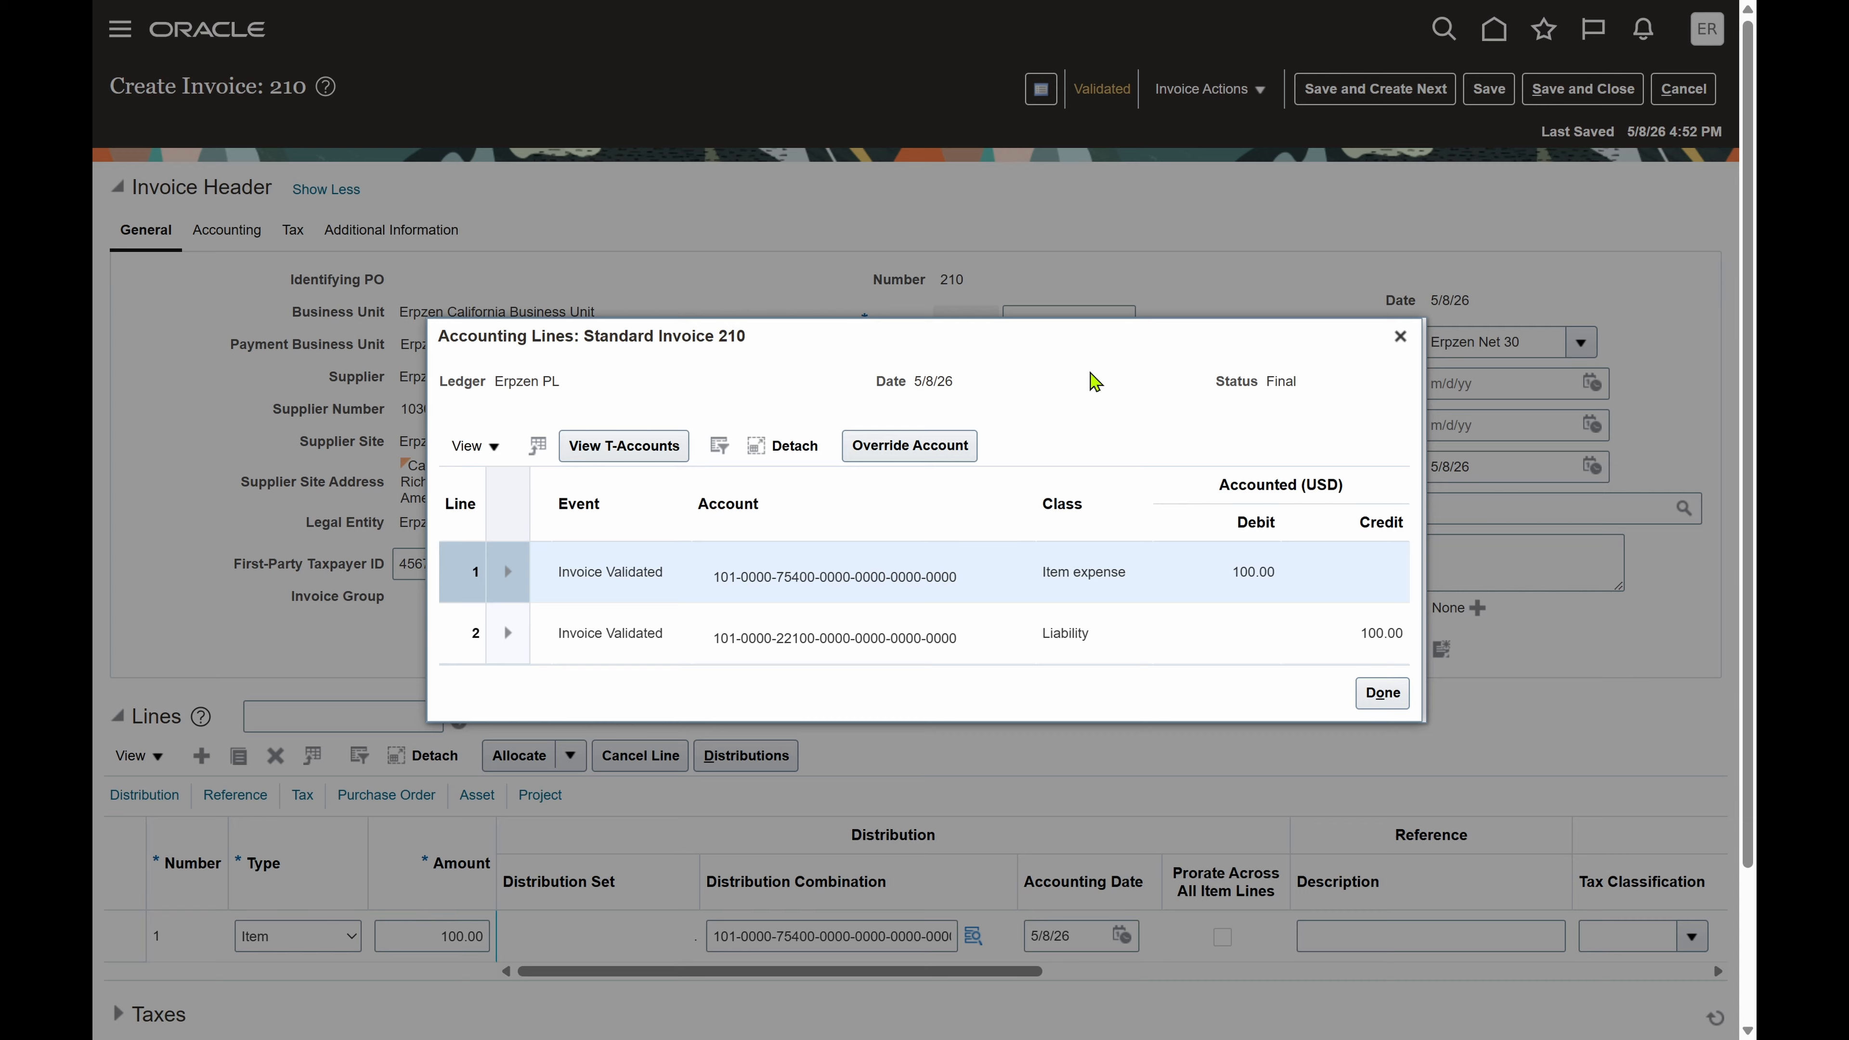
mouse_move(797, 574)
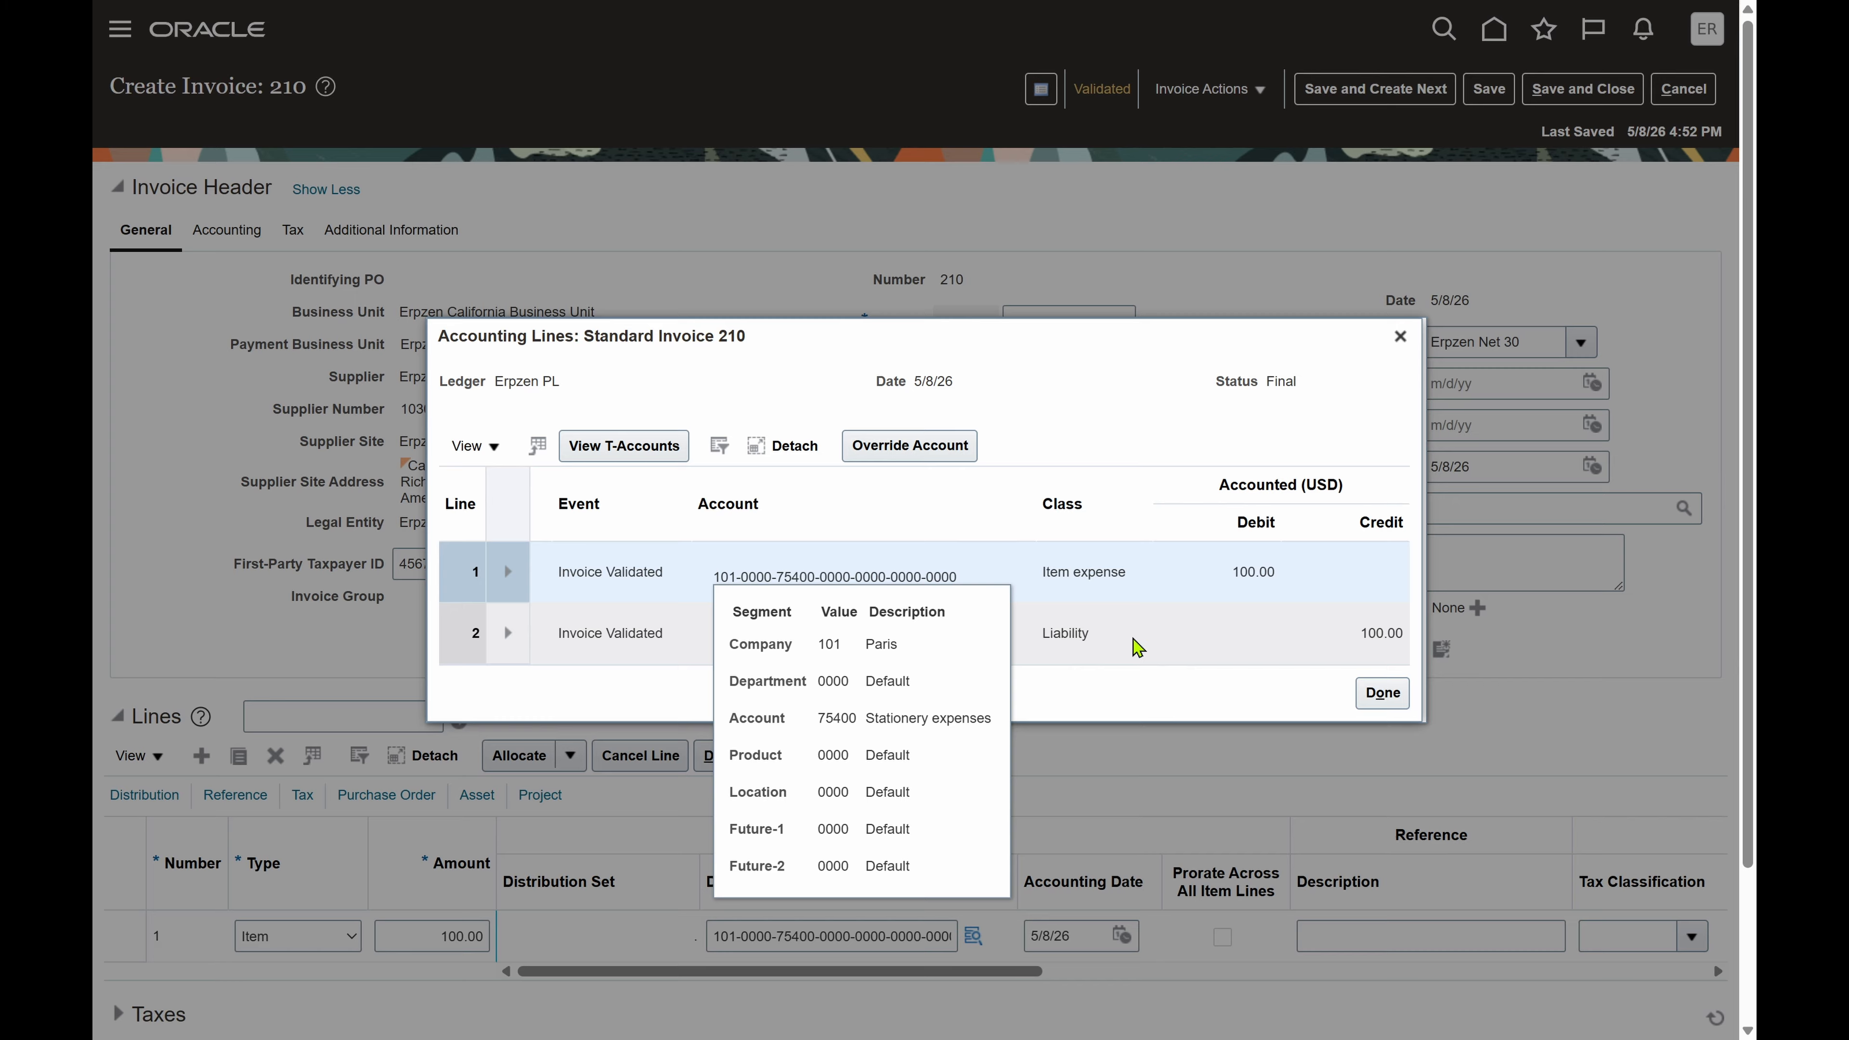
left_click(1095, 415)
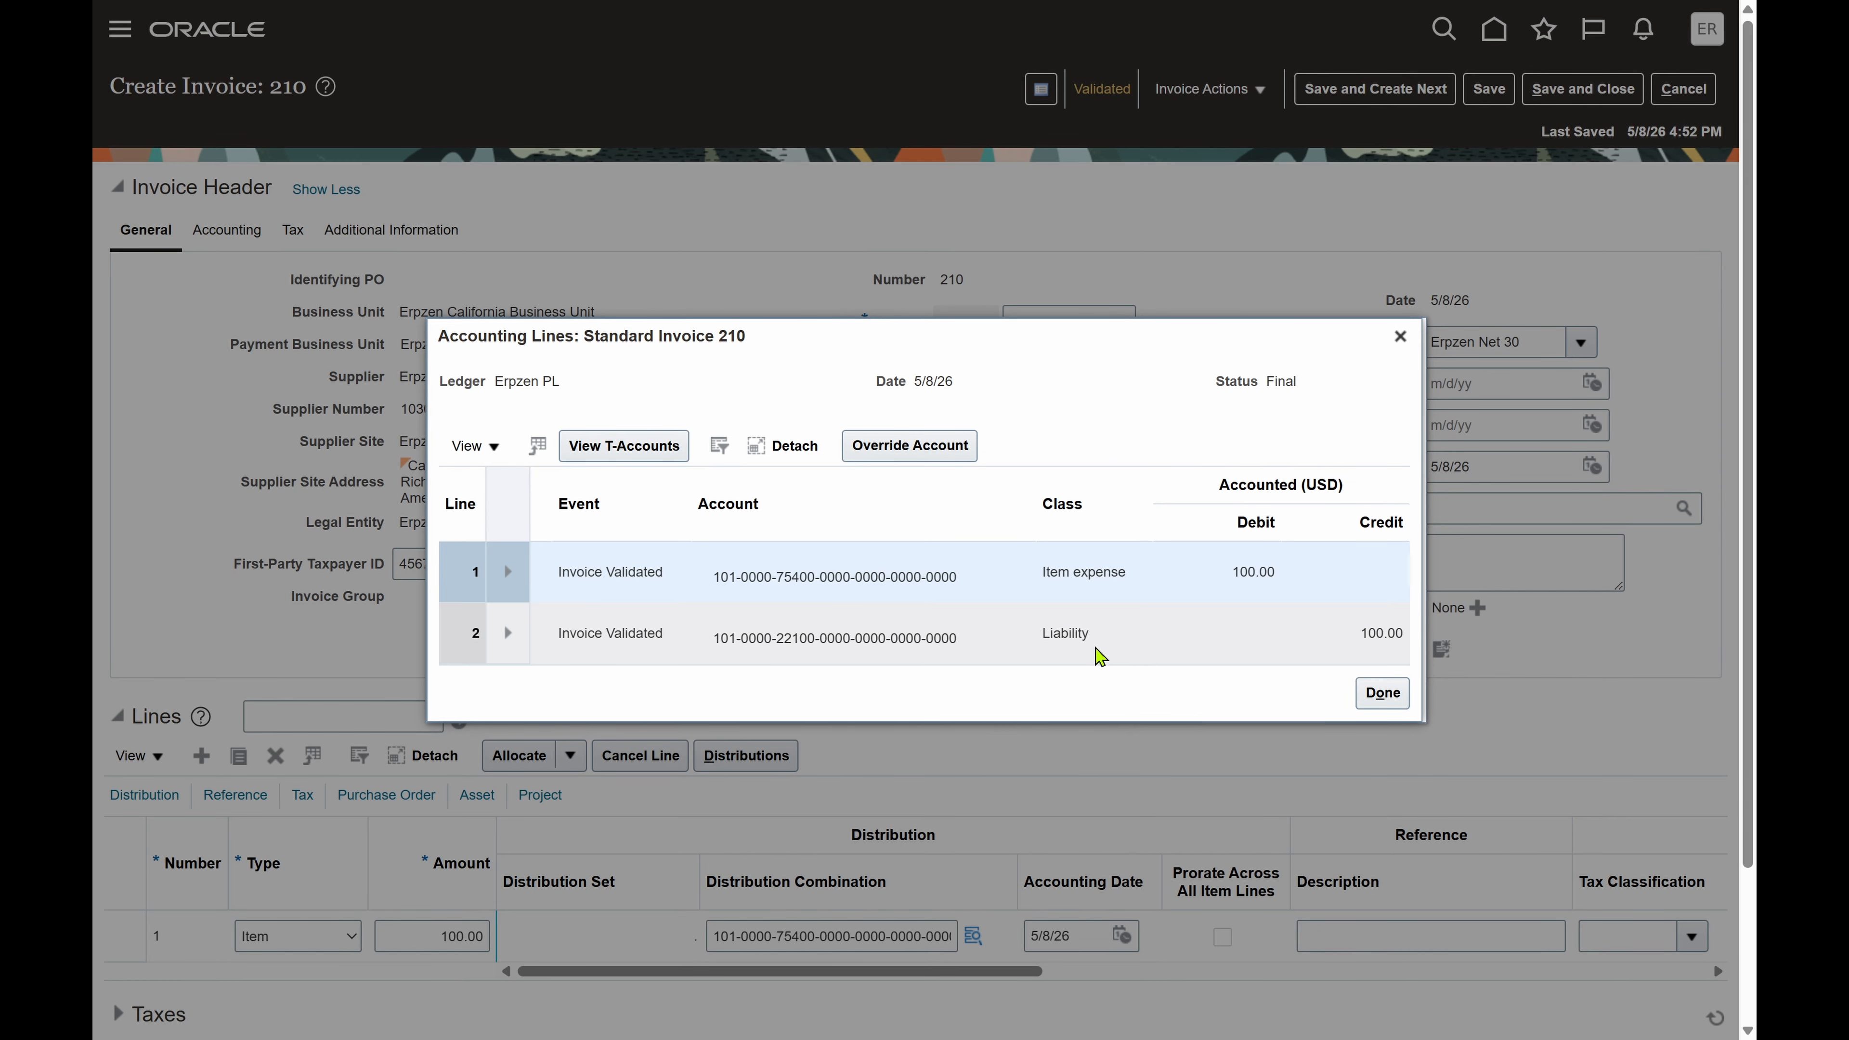
left_click(1394, 699)
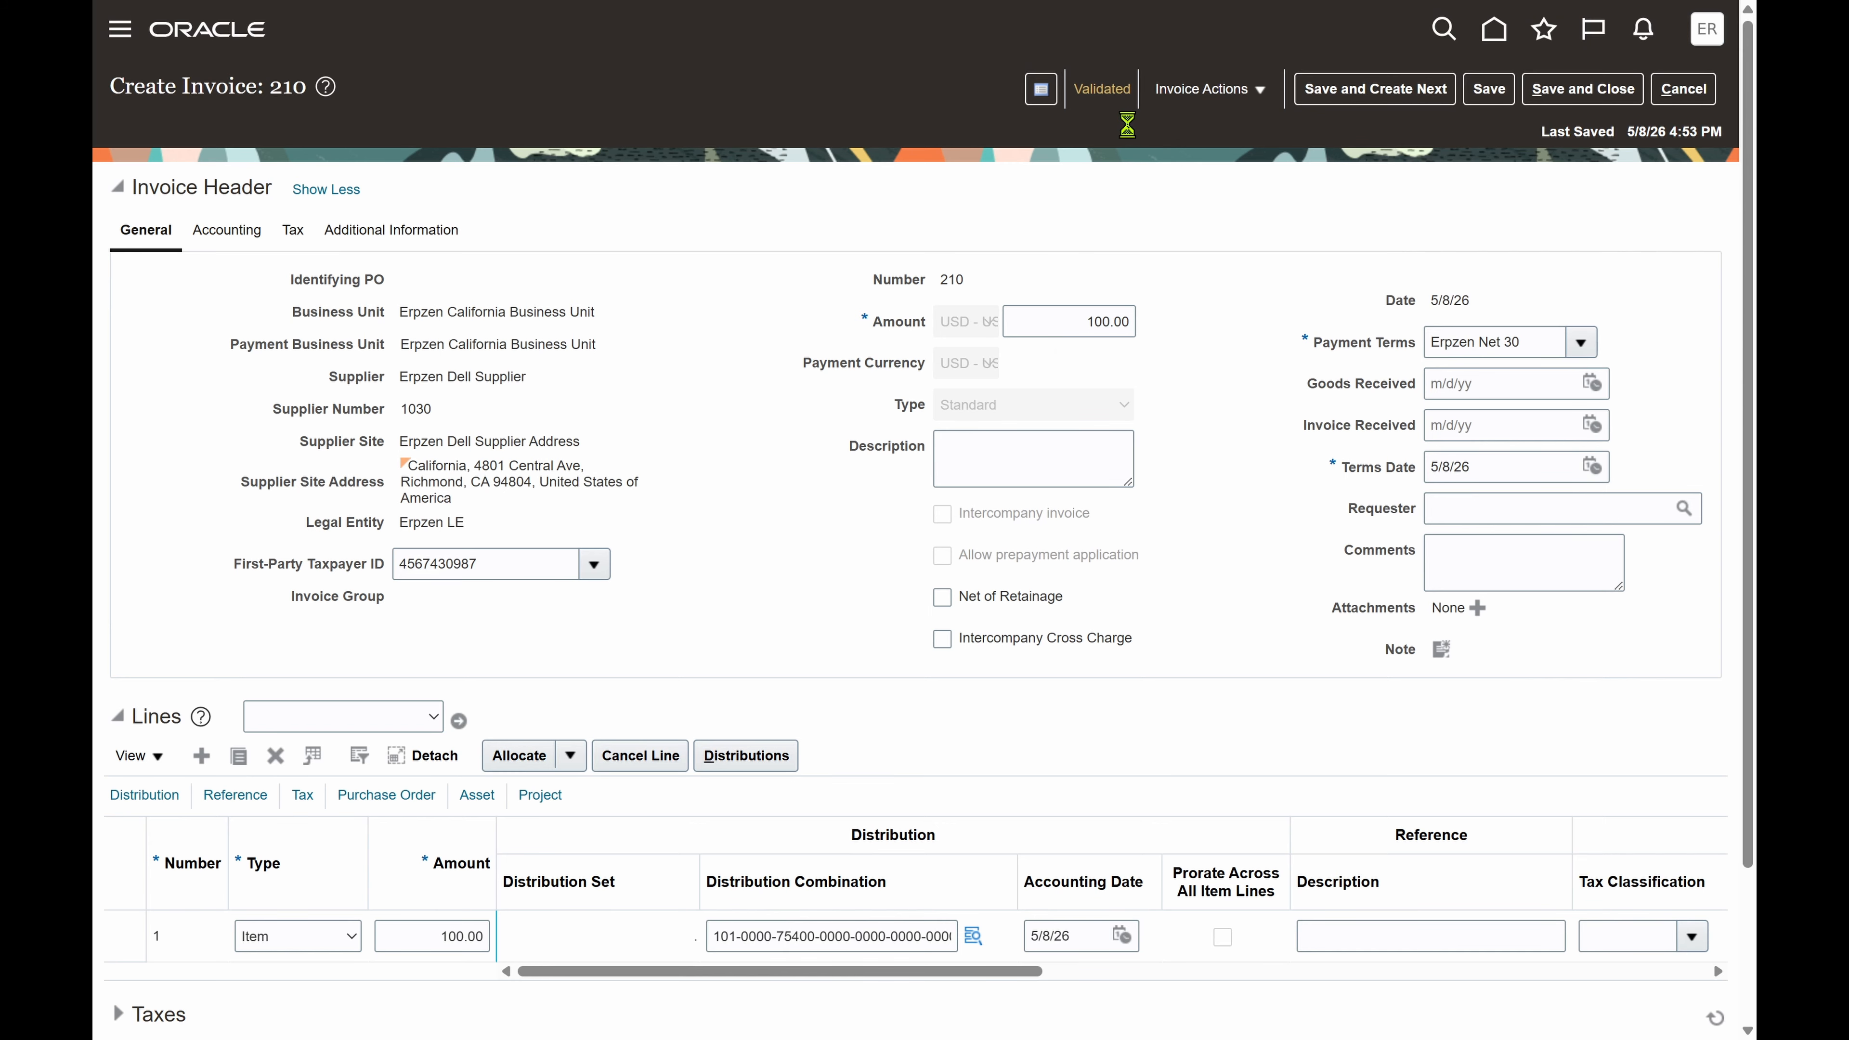
Reopen the accounting lines from the invoice summary, examine the journal batch and journal entry details of line 1, and close them.
left_click(1102, 90)
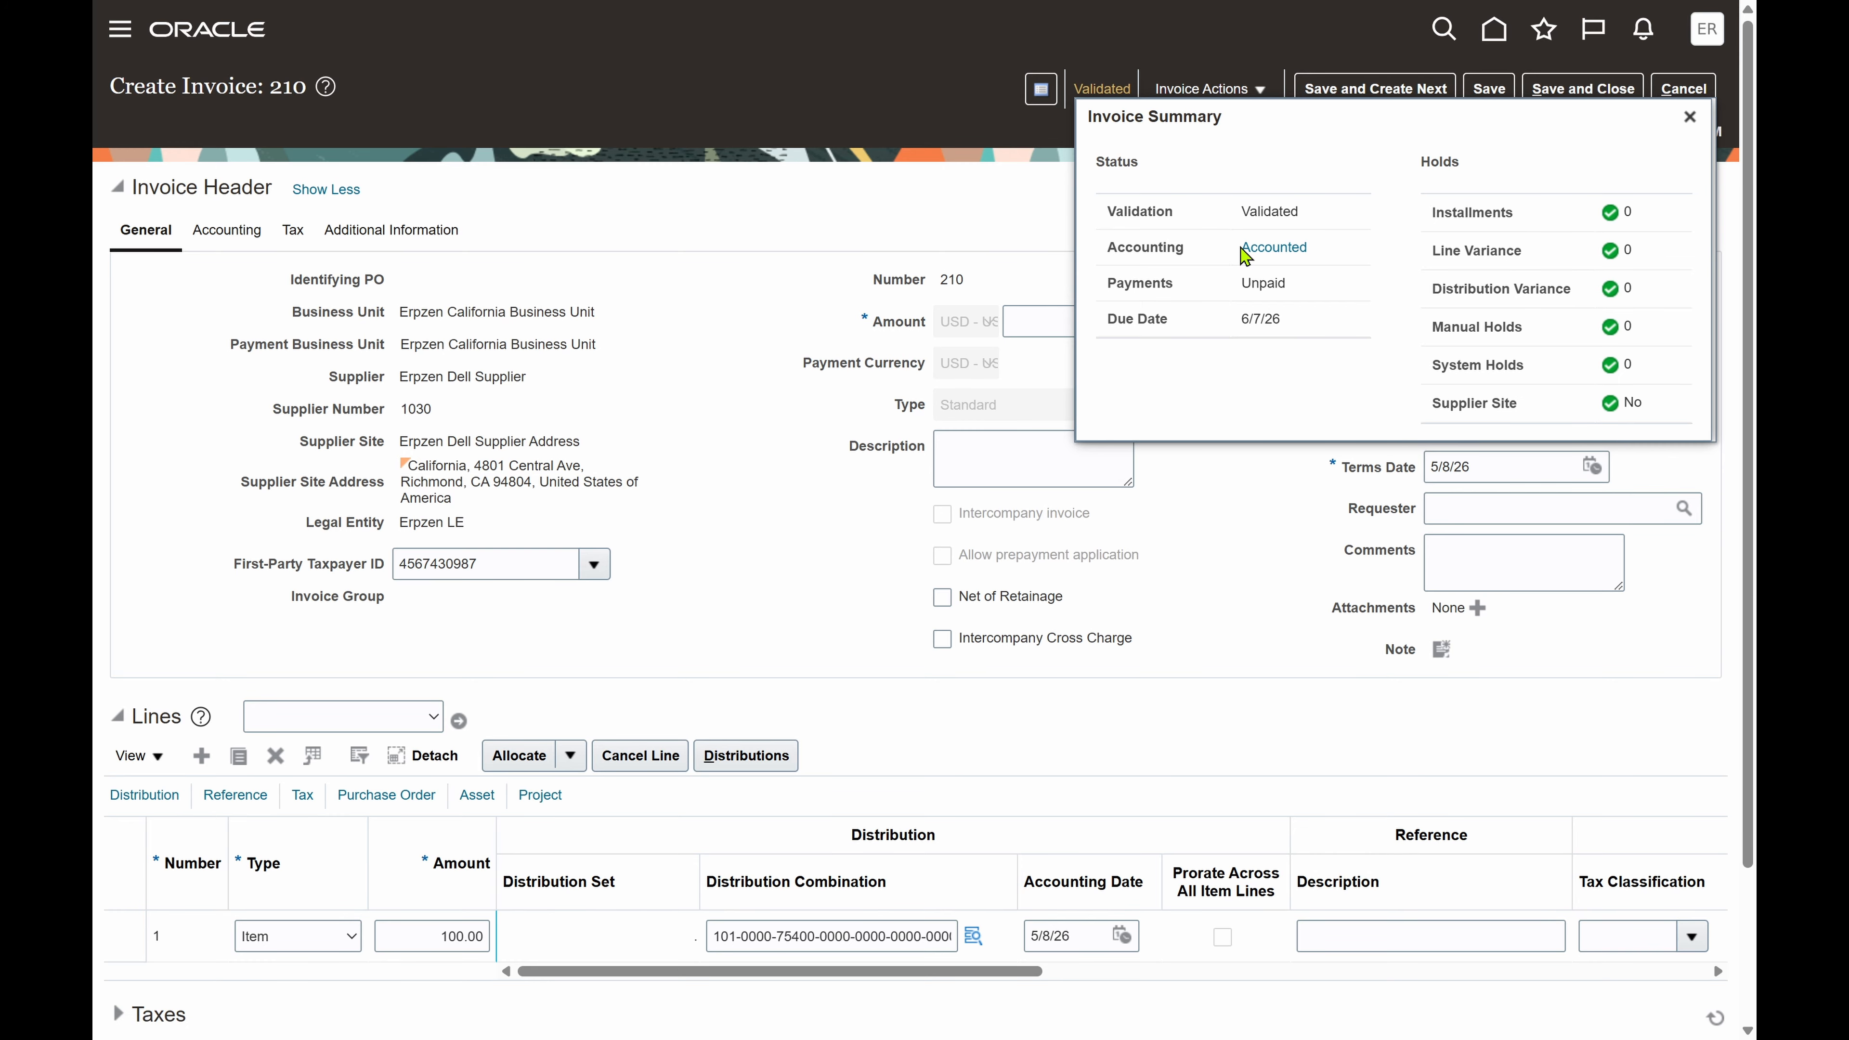
left_click(1276, 249)
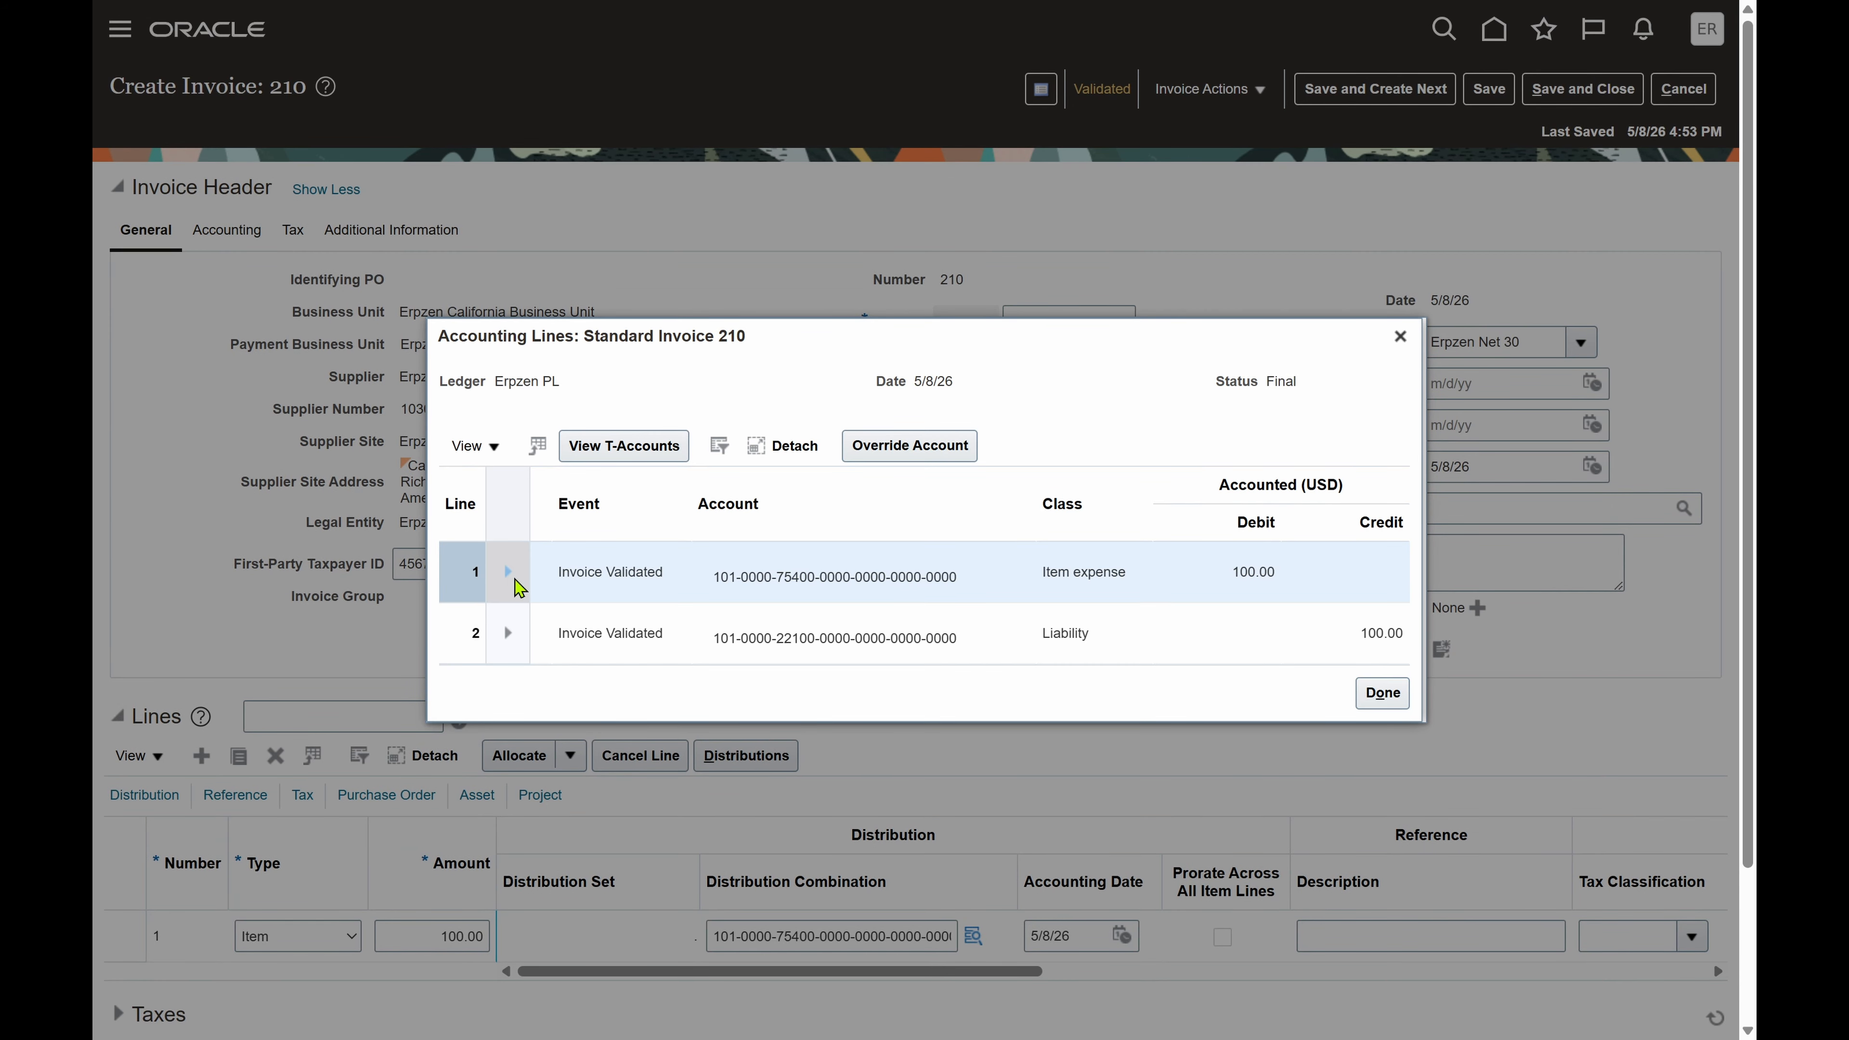
left_click(509, 574)
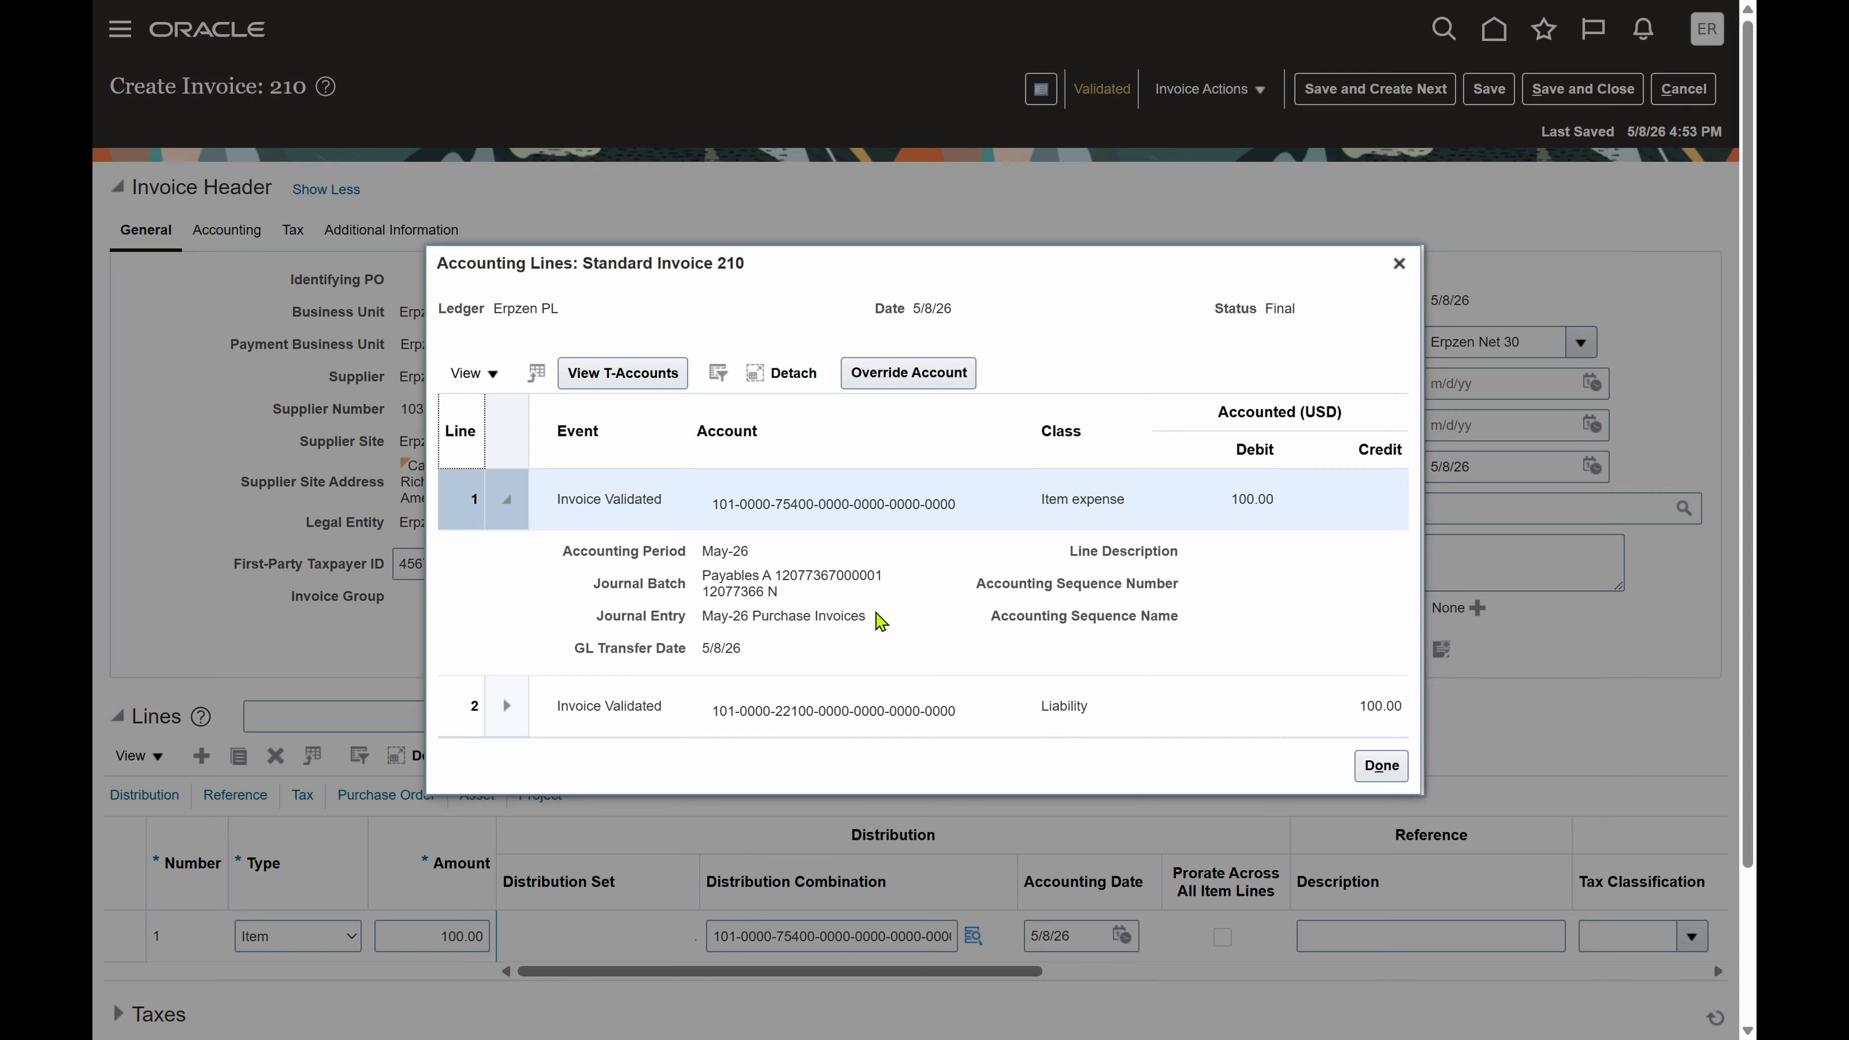
left_click_drag(873, 618, 707, 617)
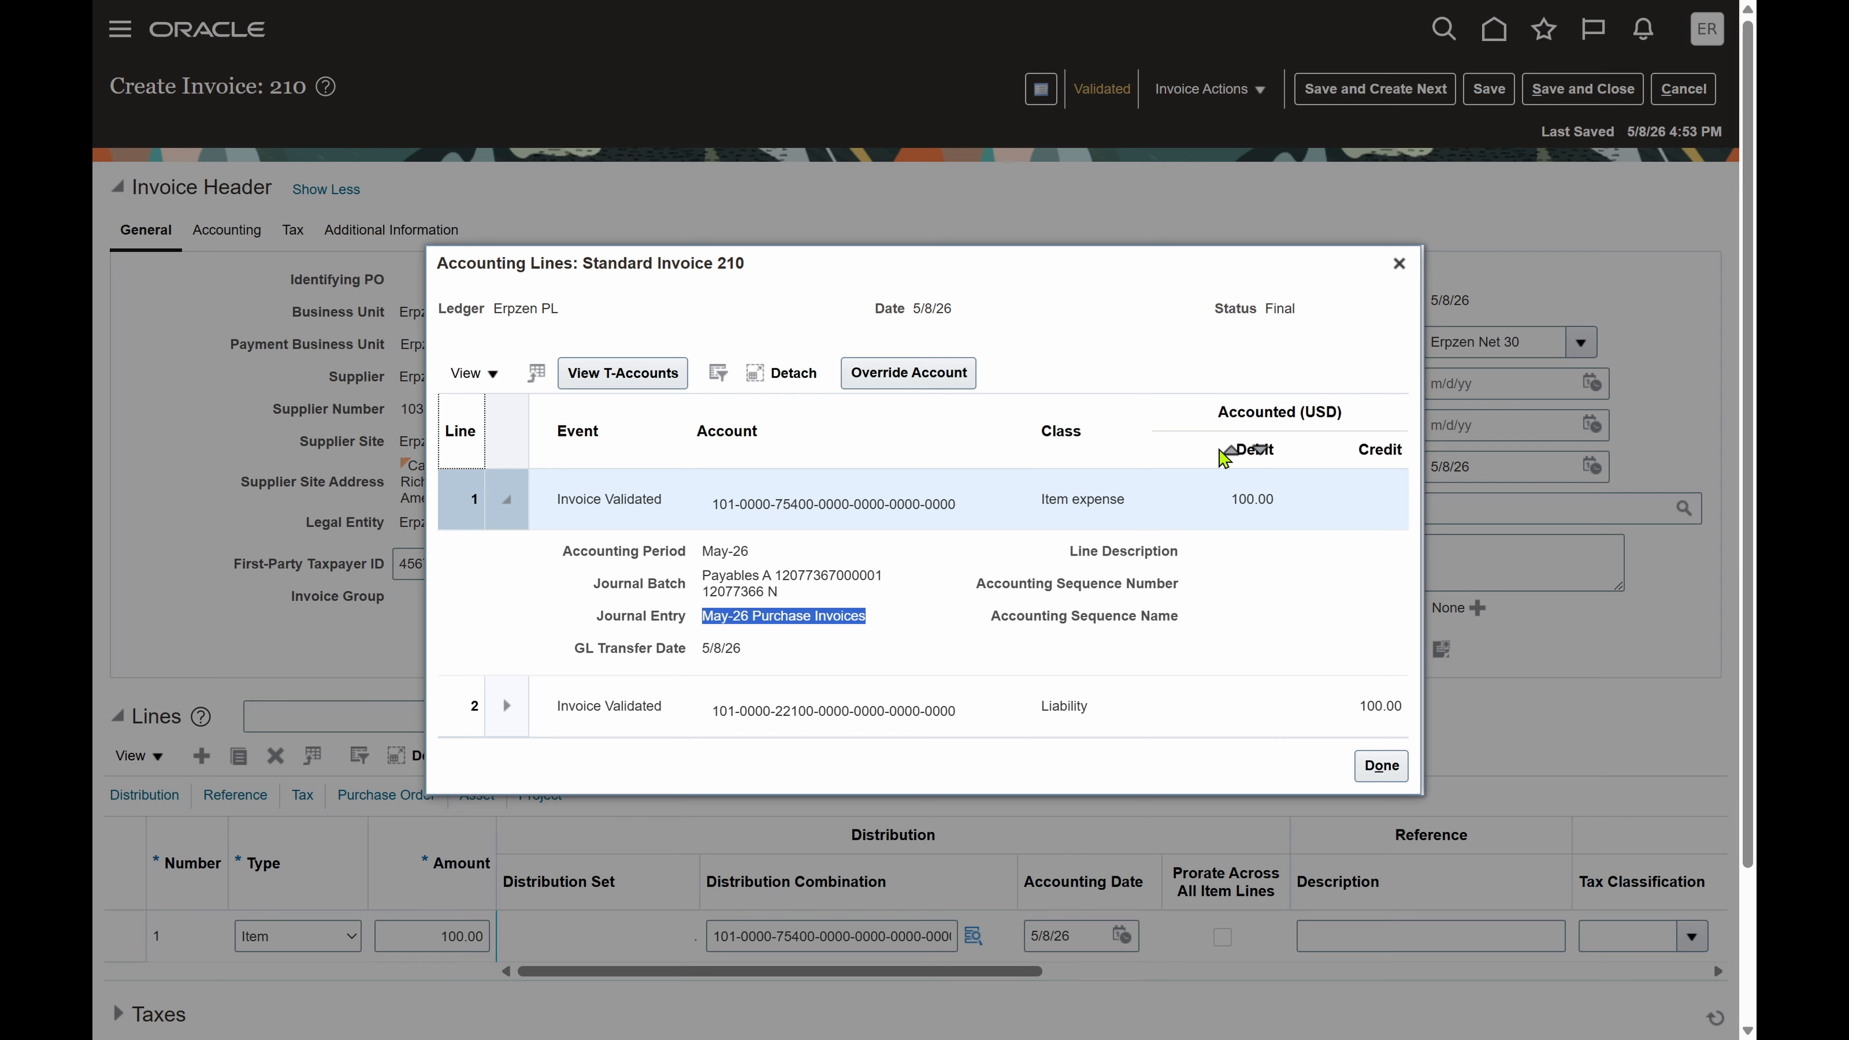
left_click(1399, 263)
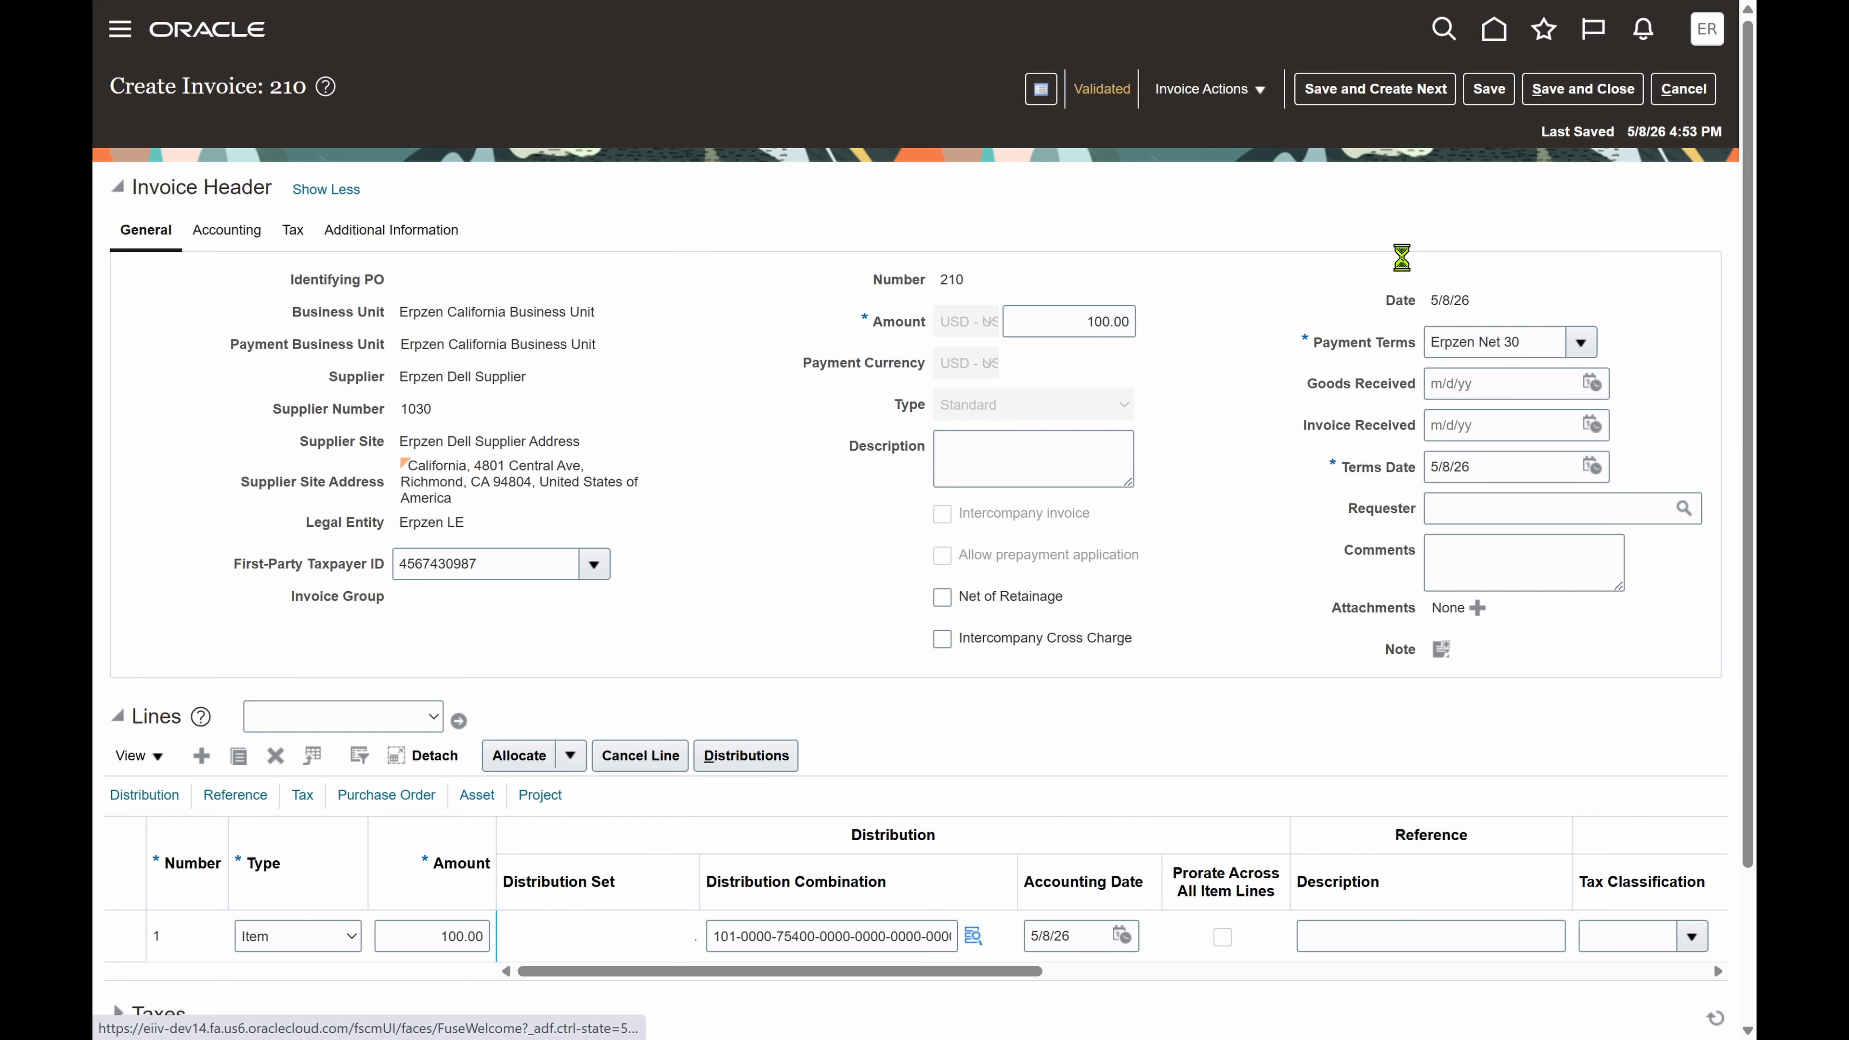
Return to the home page and open the Journals work area under General Accounting.
left_click(1490, 38)
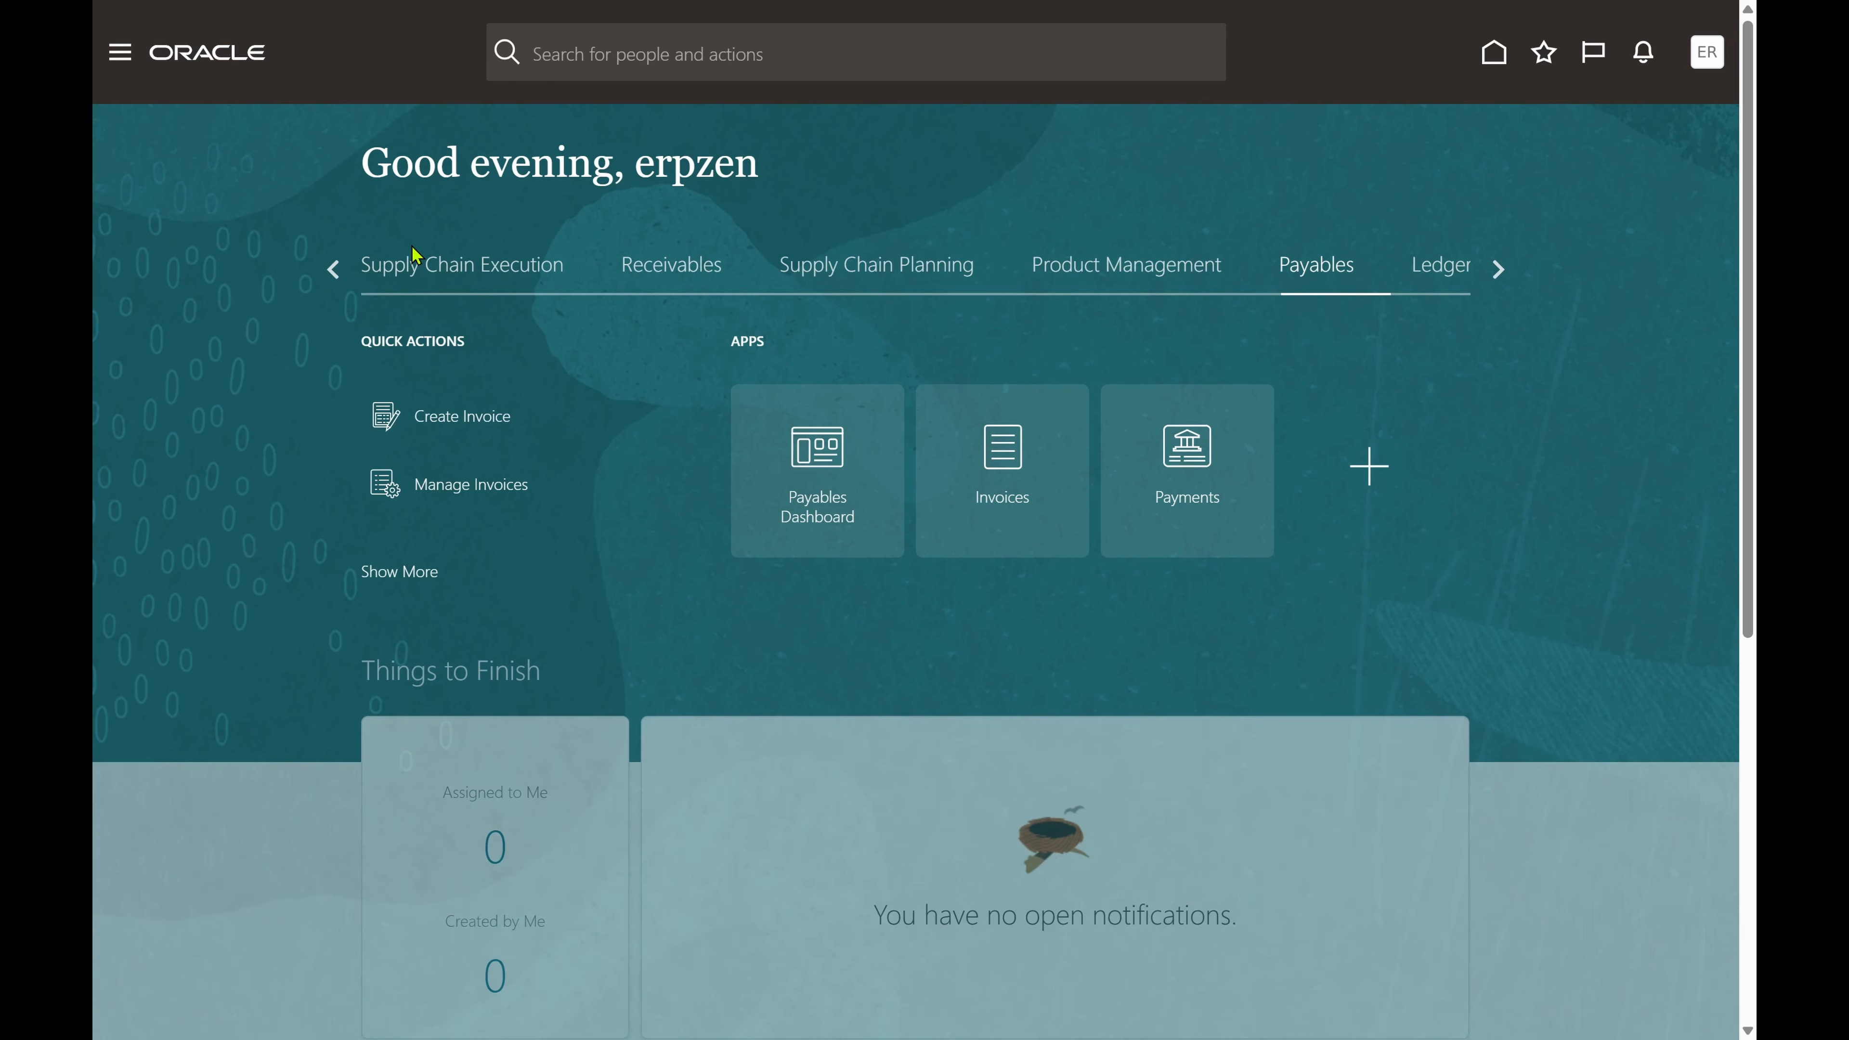
left_click(121, 55)
scroll(285, 570, "down", 10)
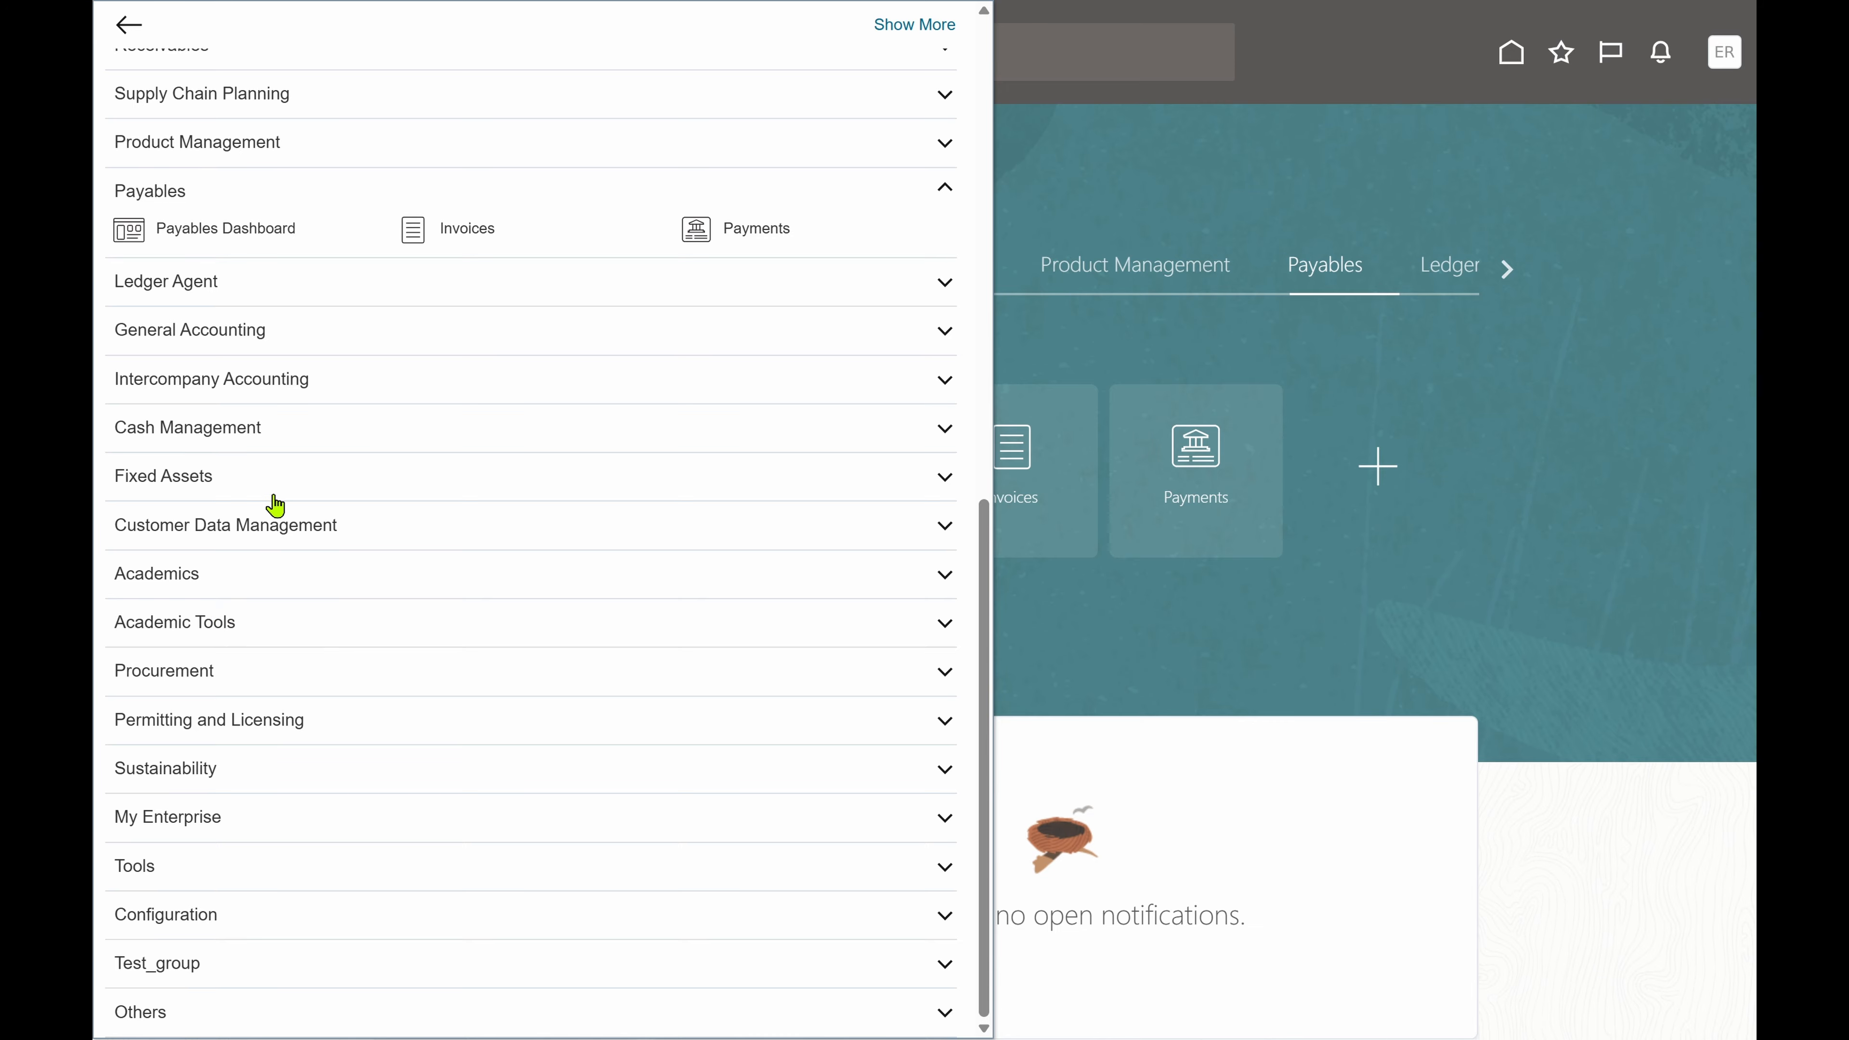
scroll(275, 504, "up", 1)
left_click(313, 367)
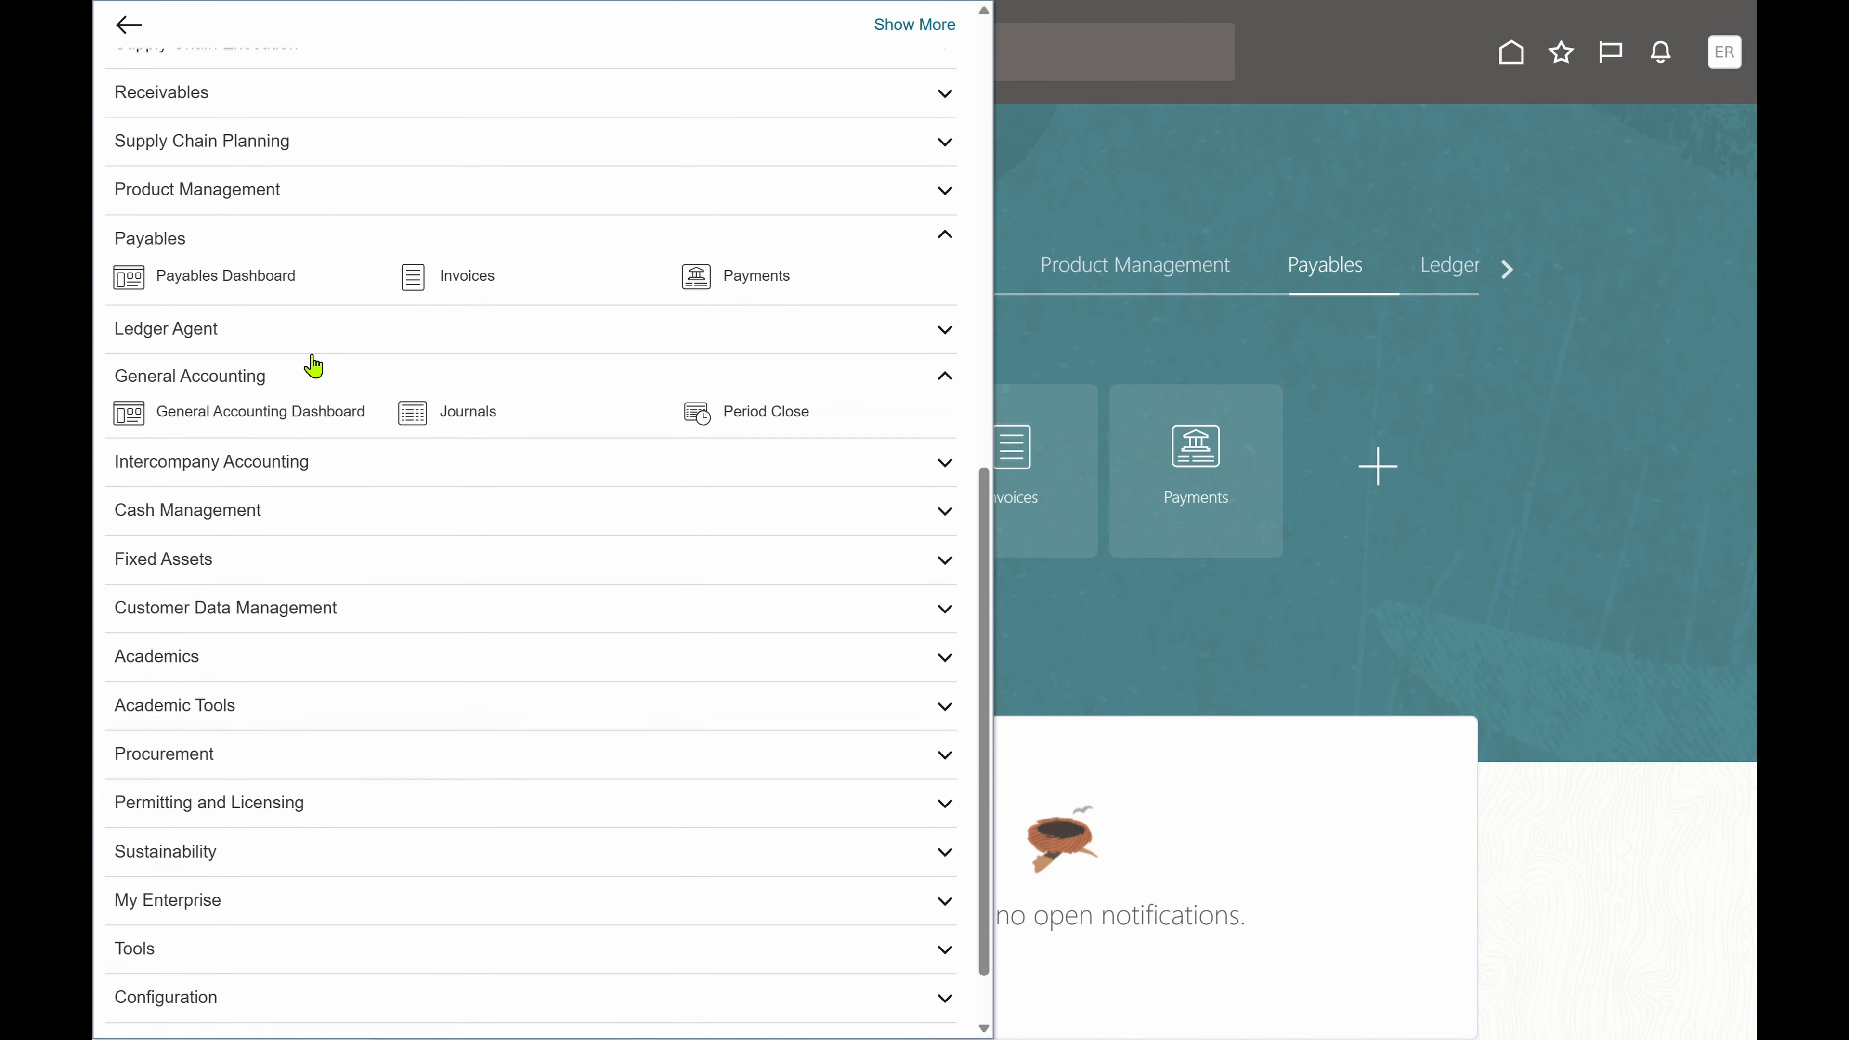
left_click(405, 407)
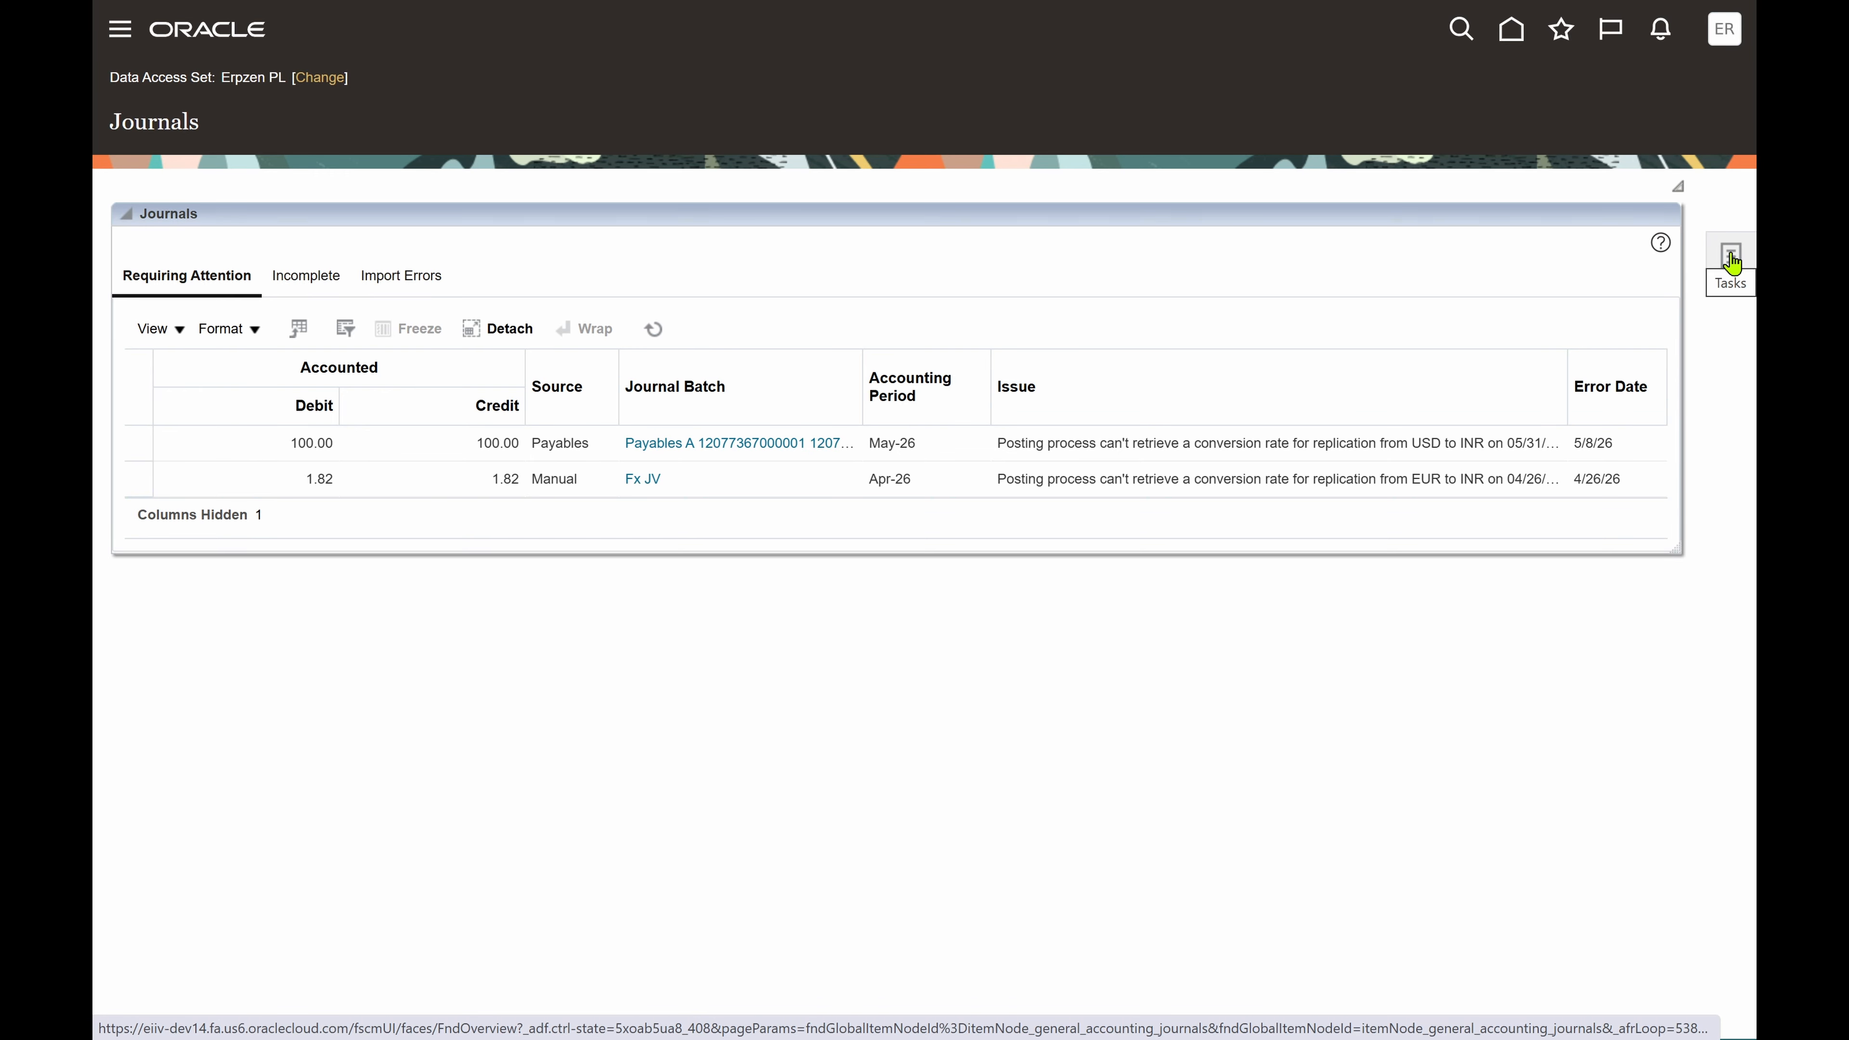
Open Manage Journals and search for all journals in accounting period May-26.
left_click(1731, 254)
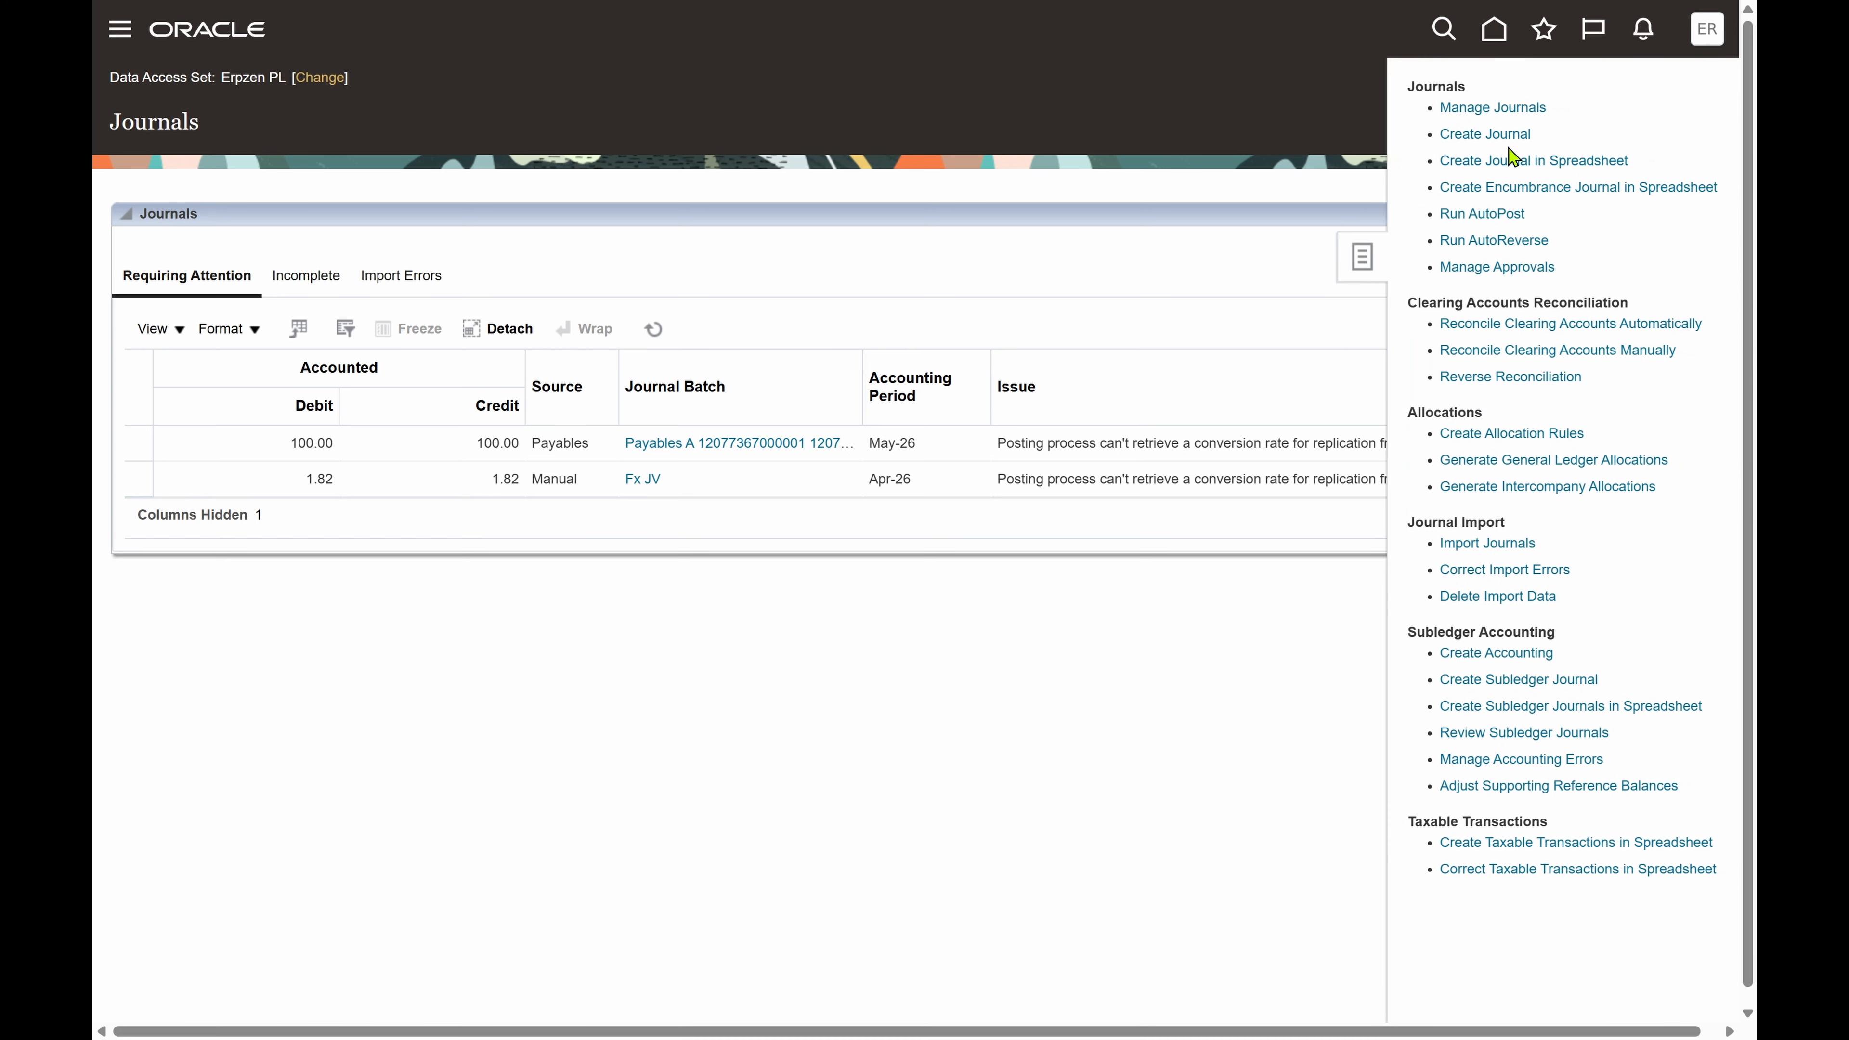
left_click(1493, 107)
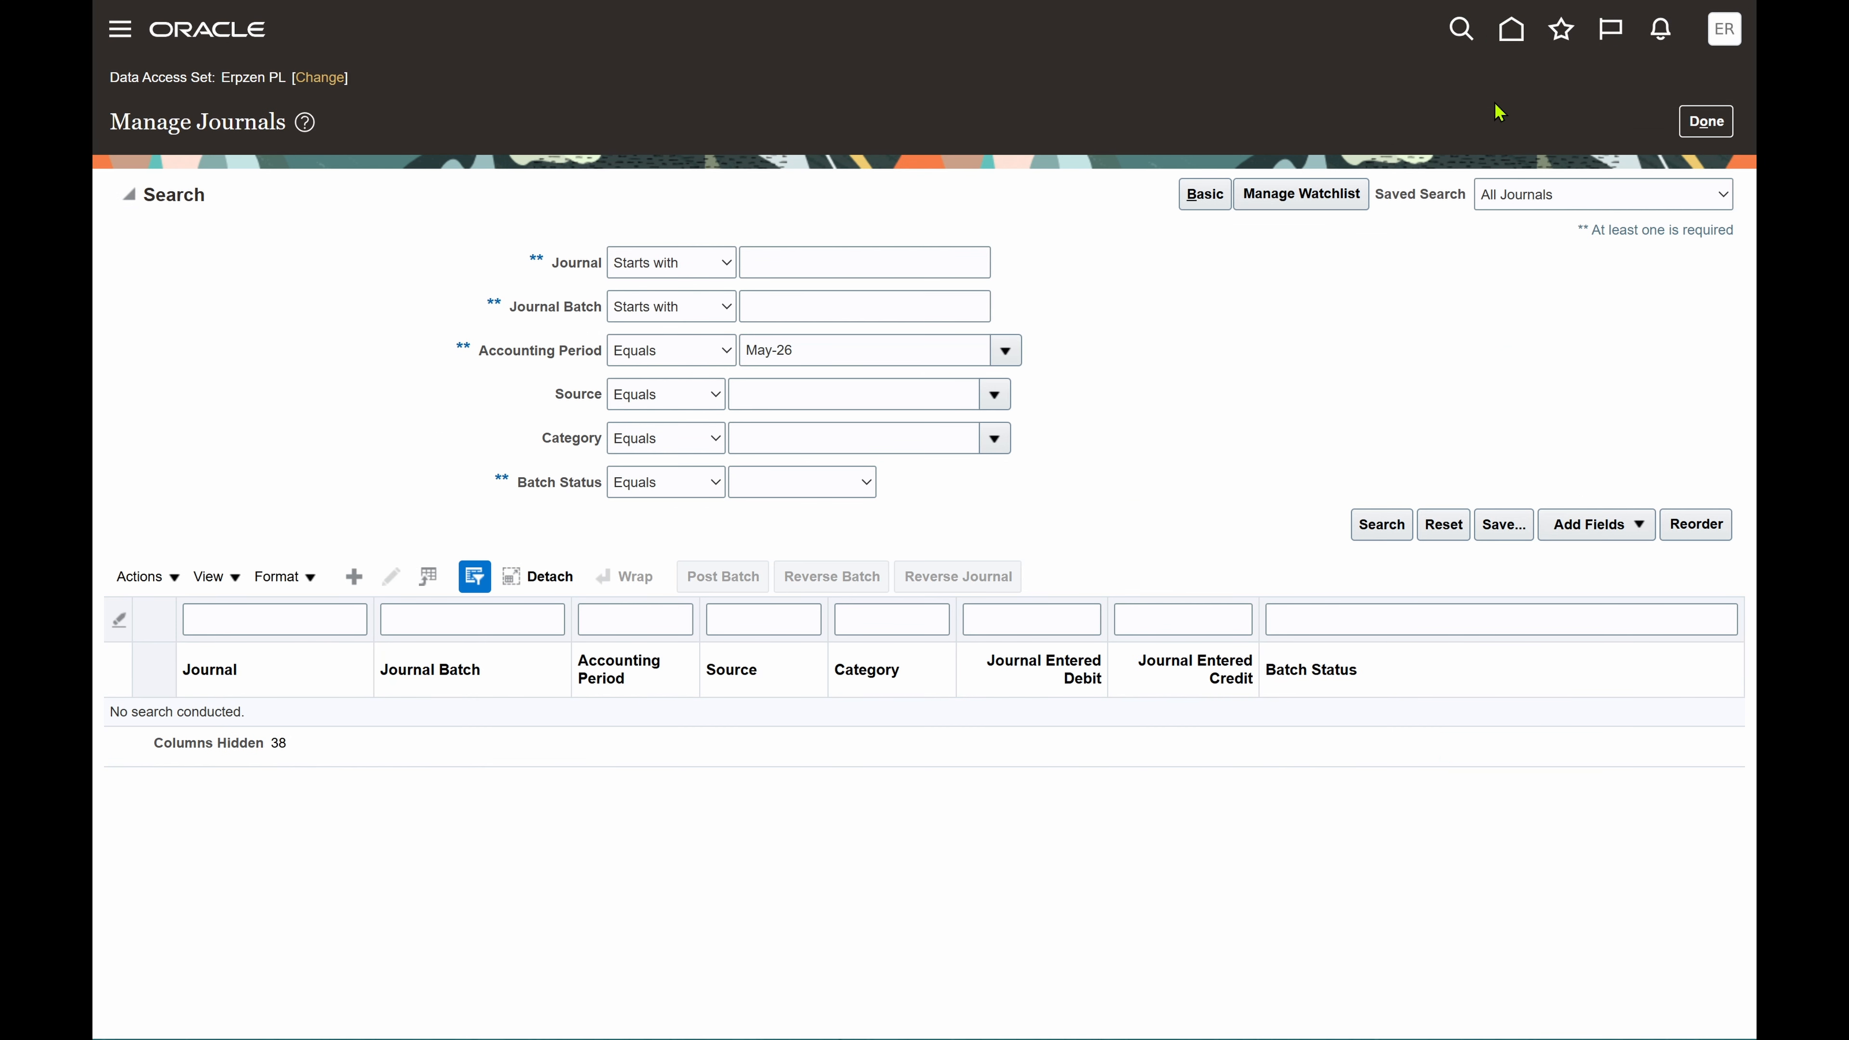
left_click(1393, 523)
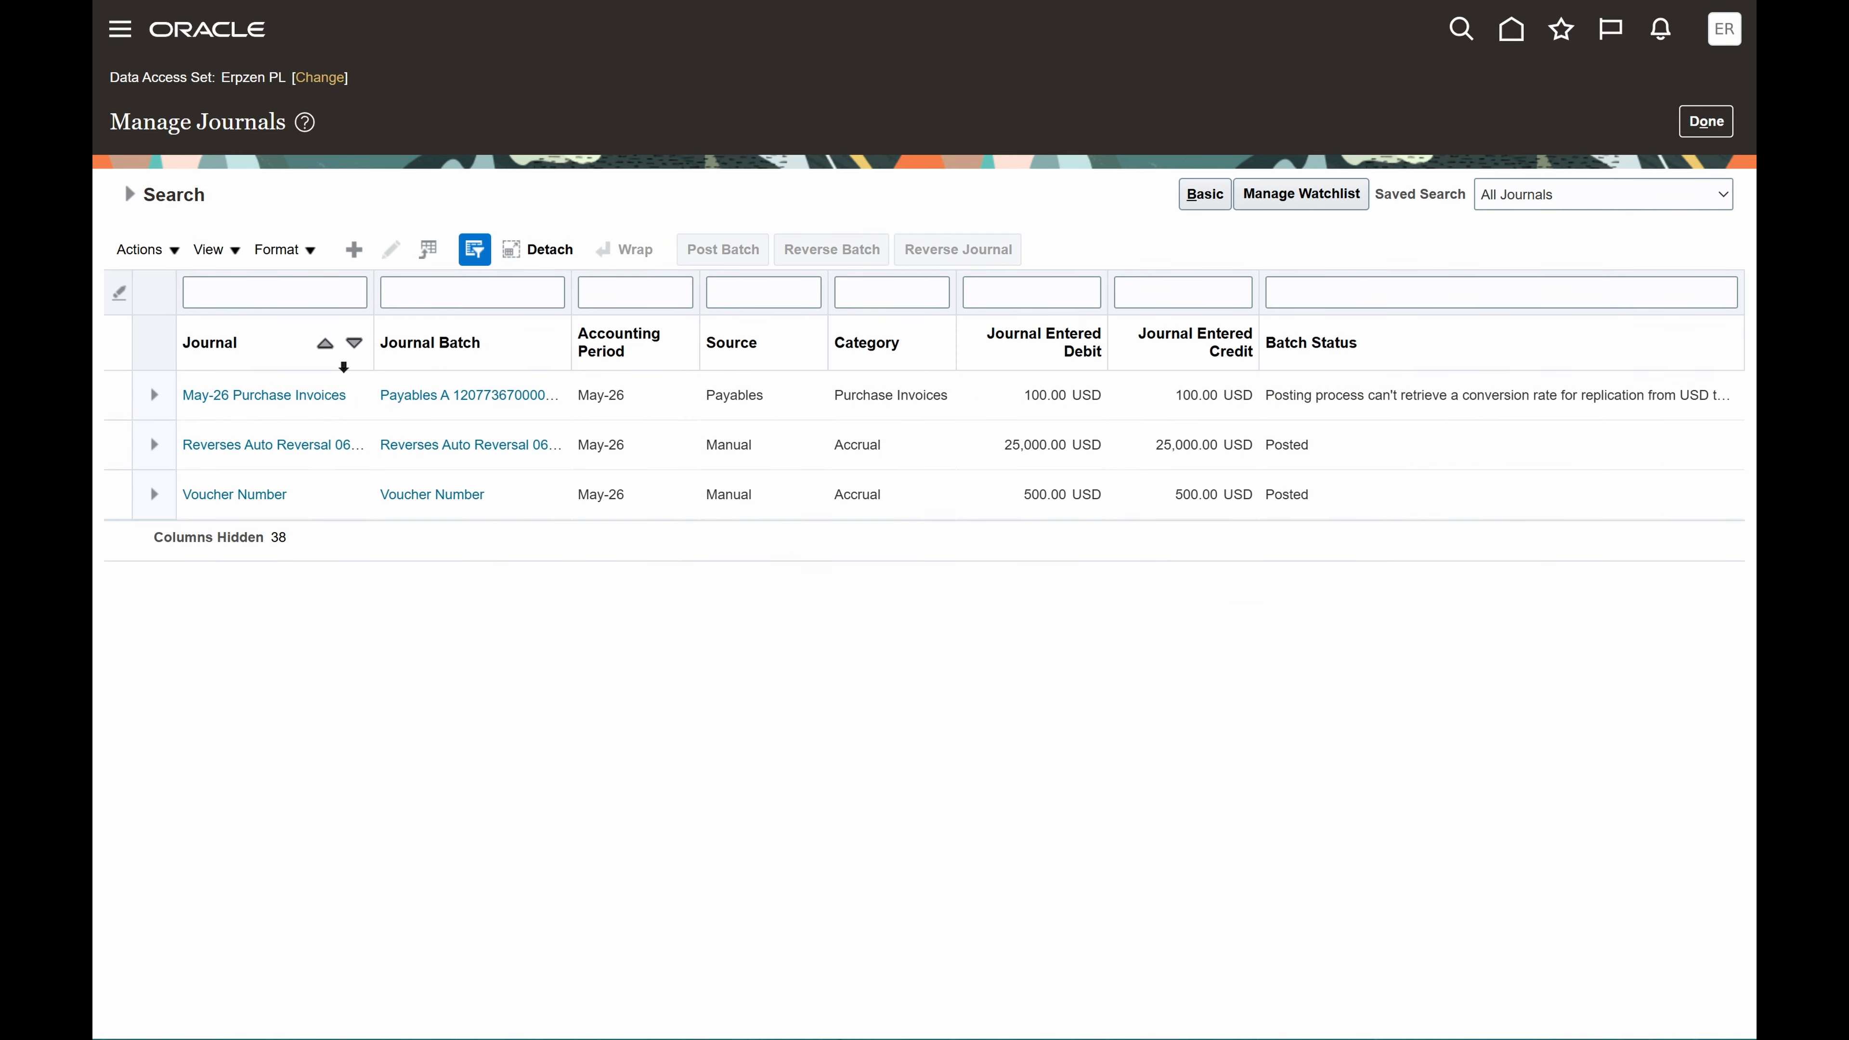
Widen the Journal column in the search results and open the May-26 Purchase Invoices journal.
left_click_drag(374, 288, 411, 284)
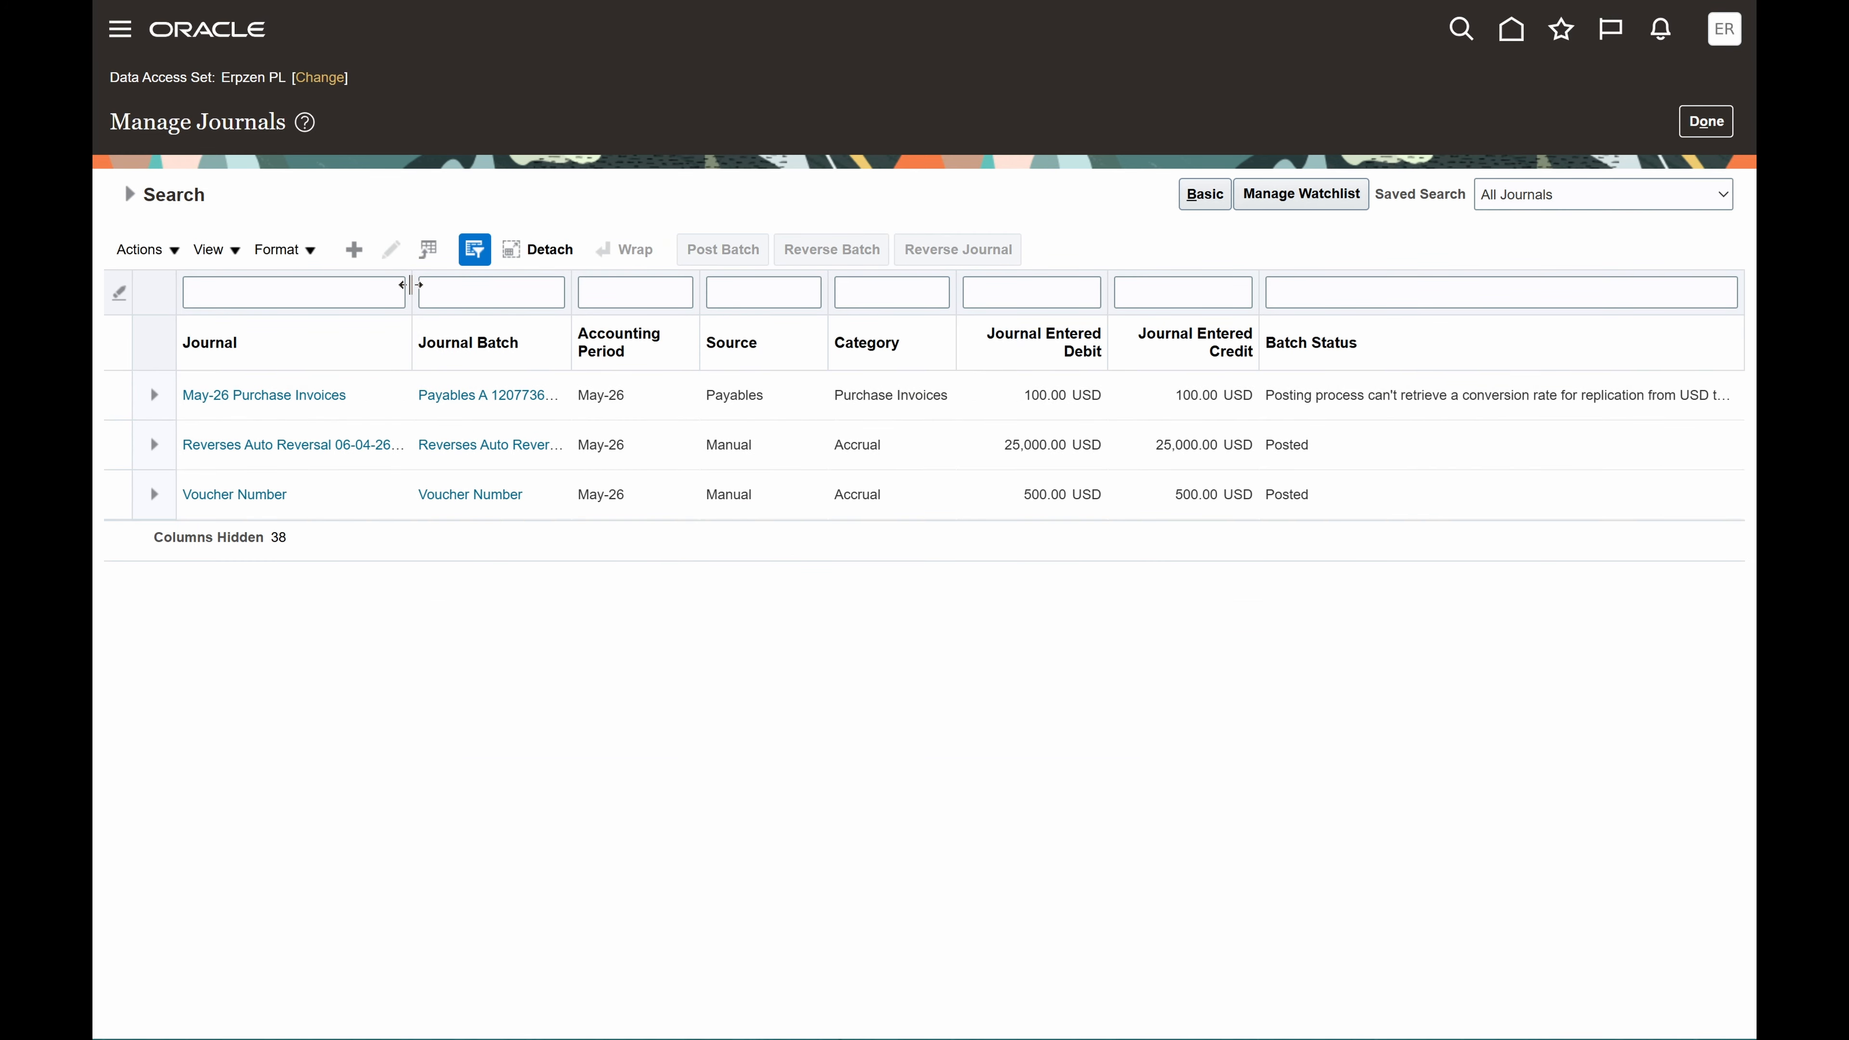
left_click(269, 403)
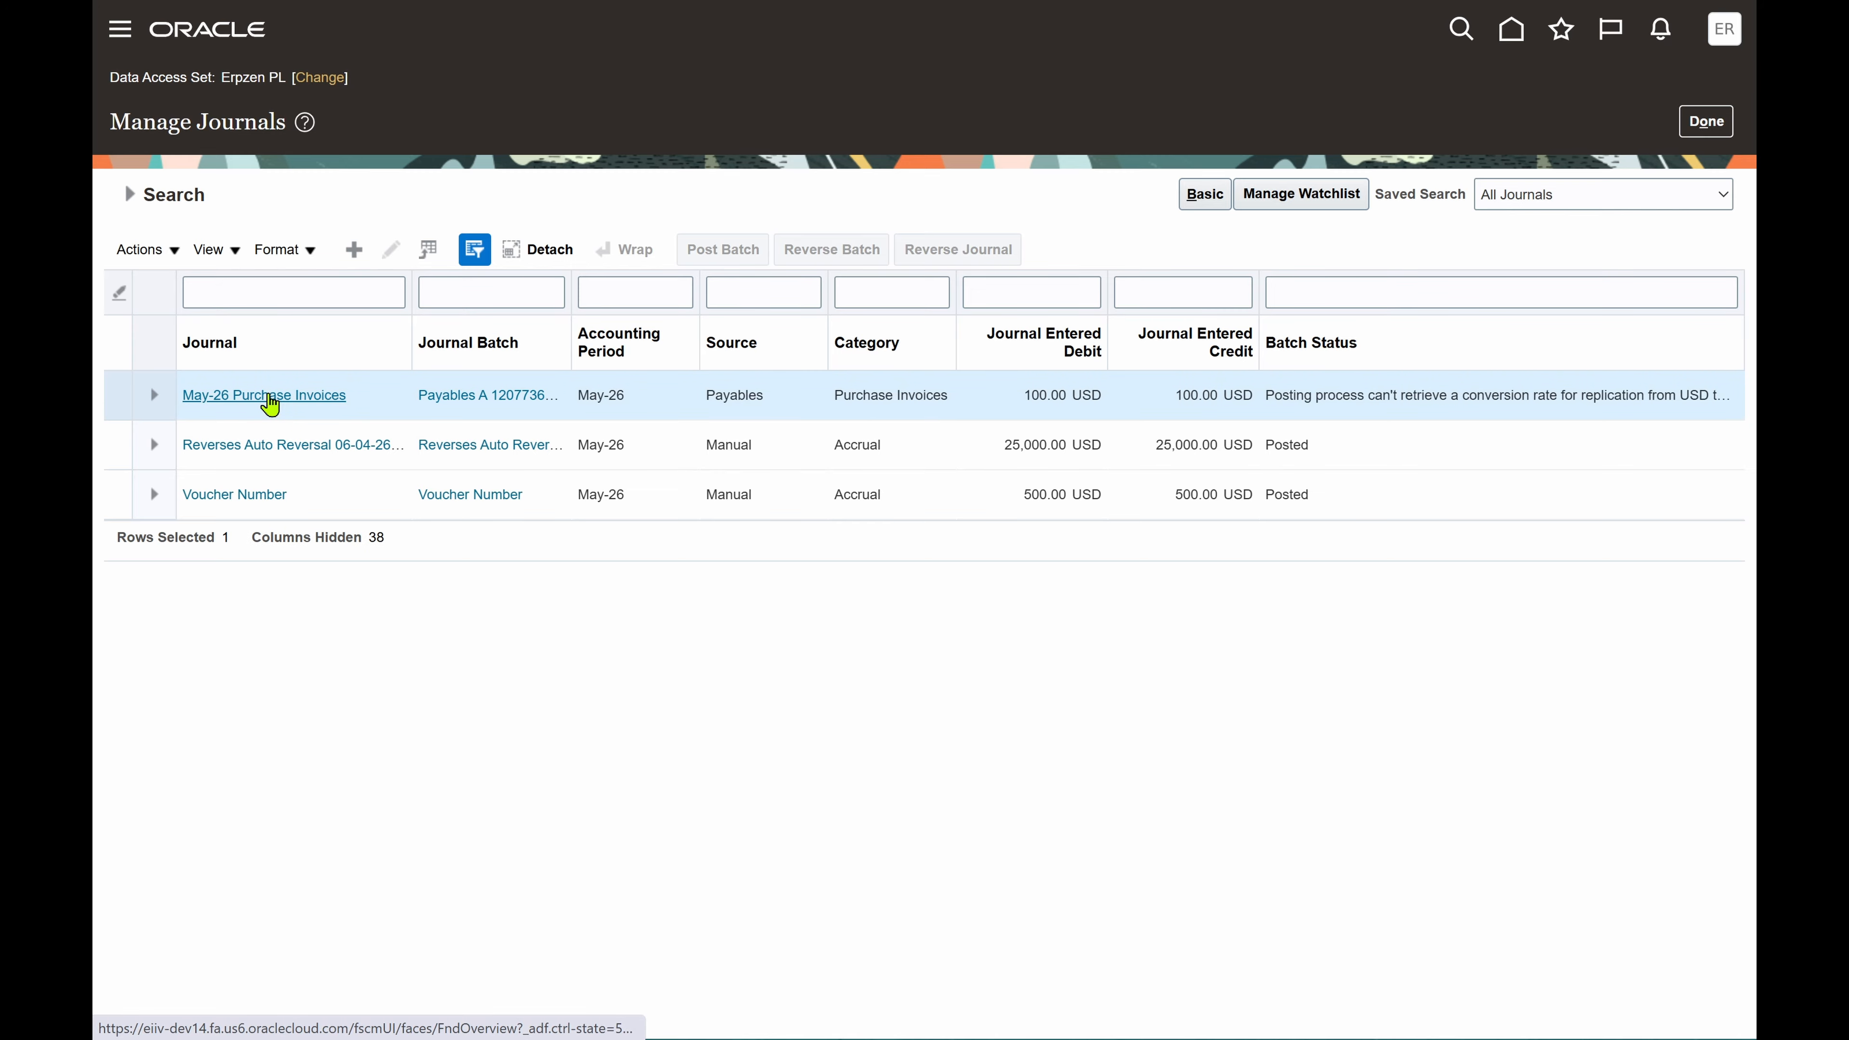
left_click(269, 396)
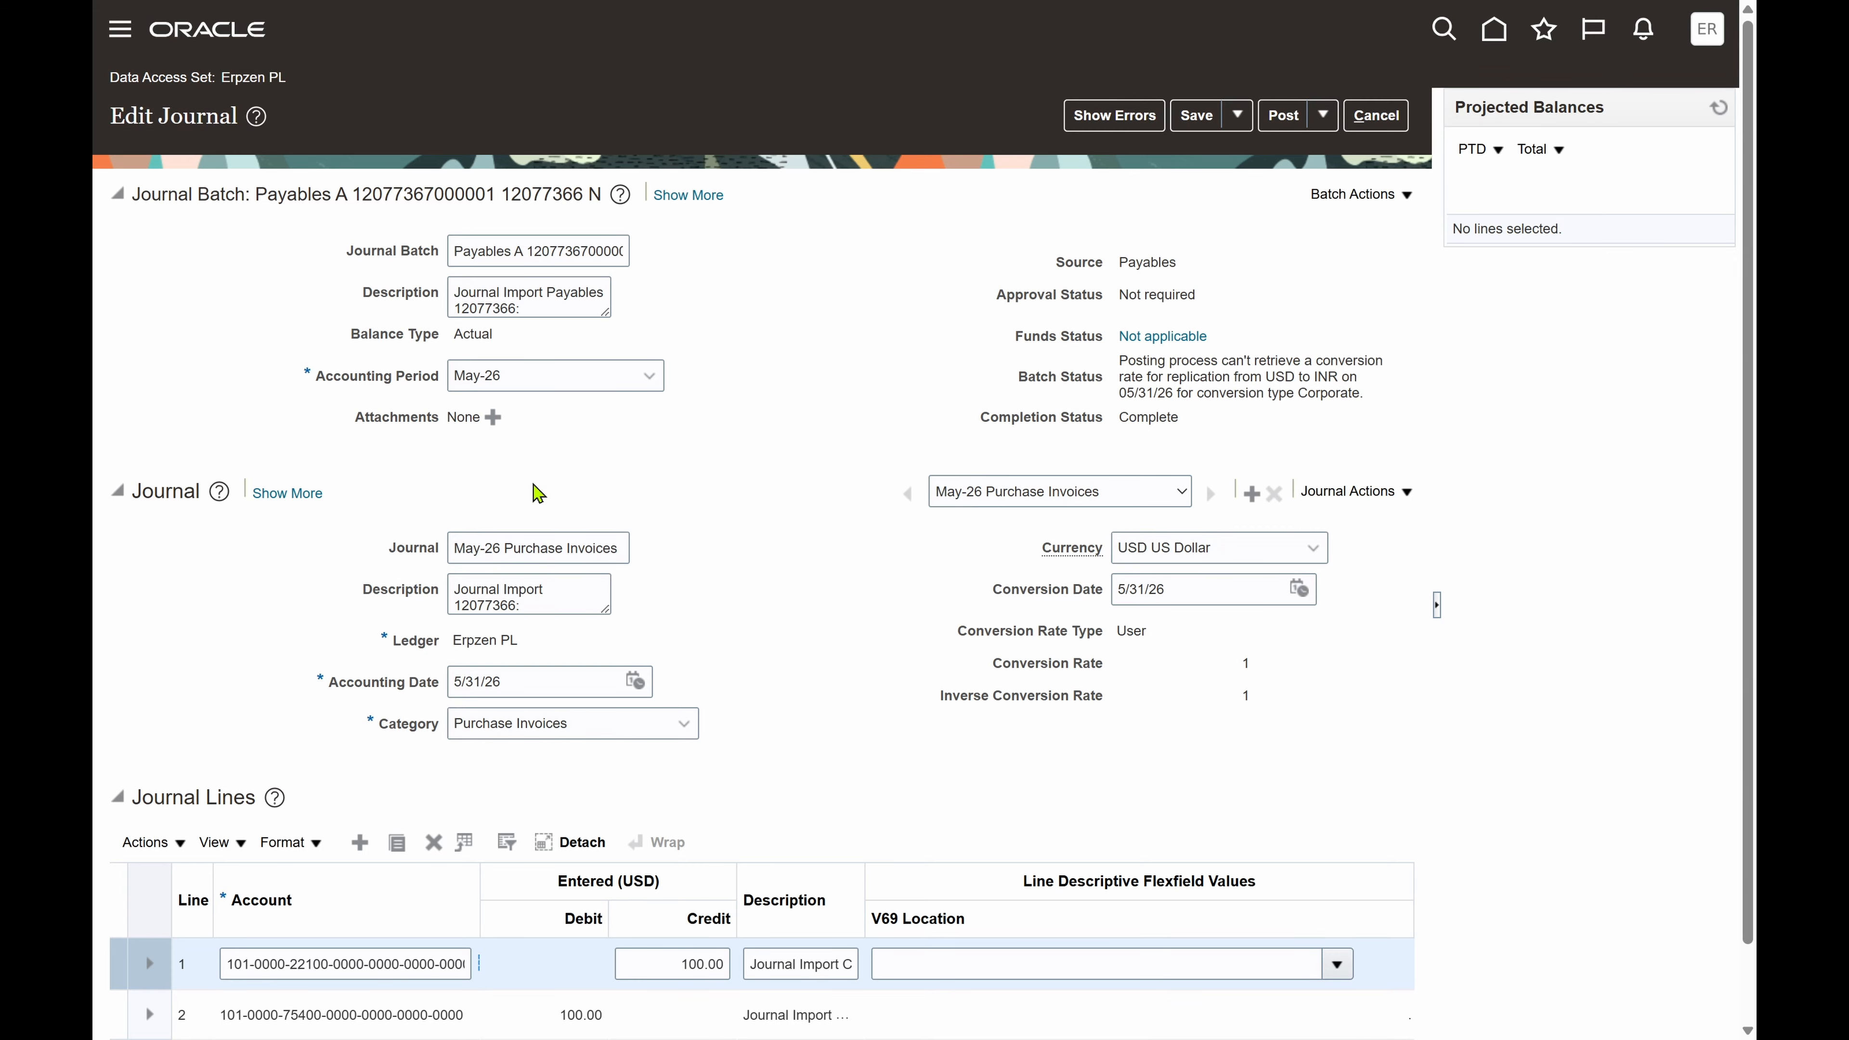
Examine the journal batch name, the journal details and the journal lines of the purchase invoices journal.
scroll(762, 484, "down", 1)
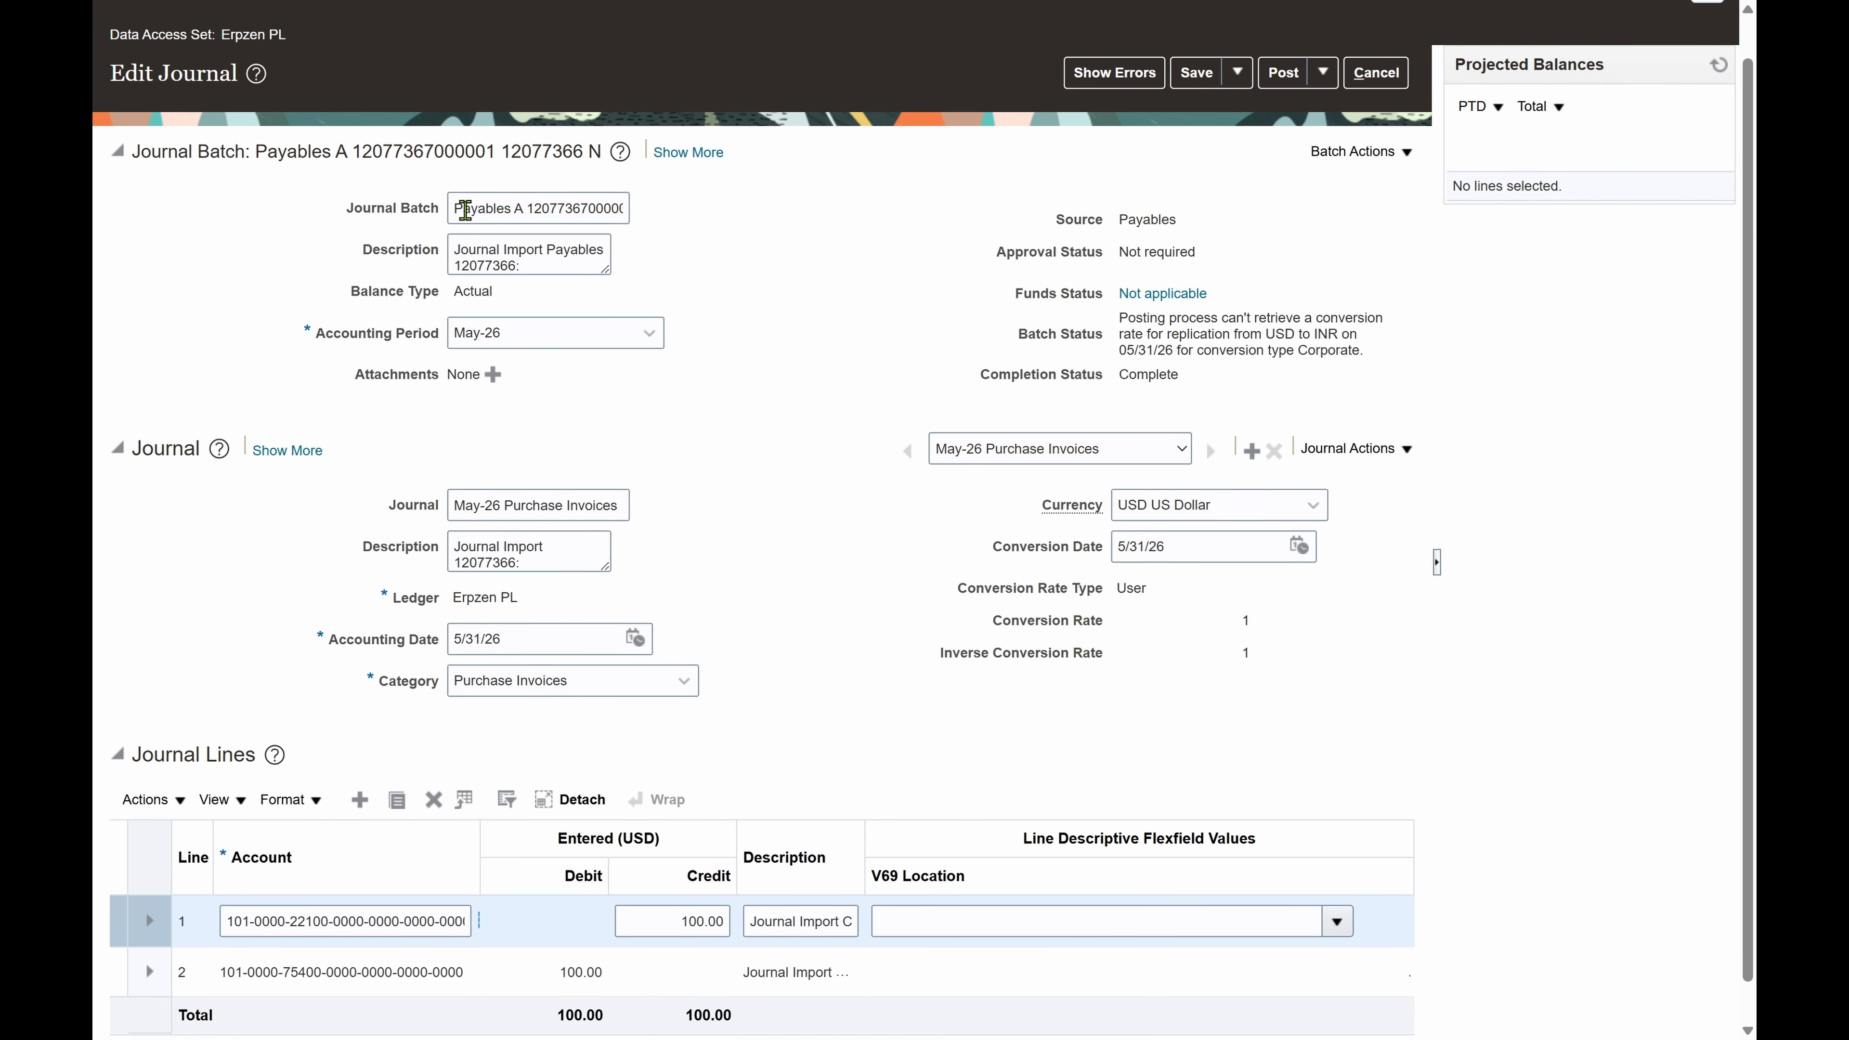
left_click_drag(464, 210, 655, 213)
left_click(748, 308)
scroll(752, 315, "down", 1)
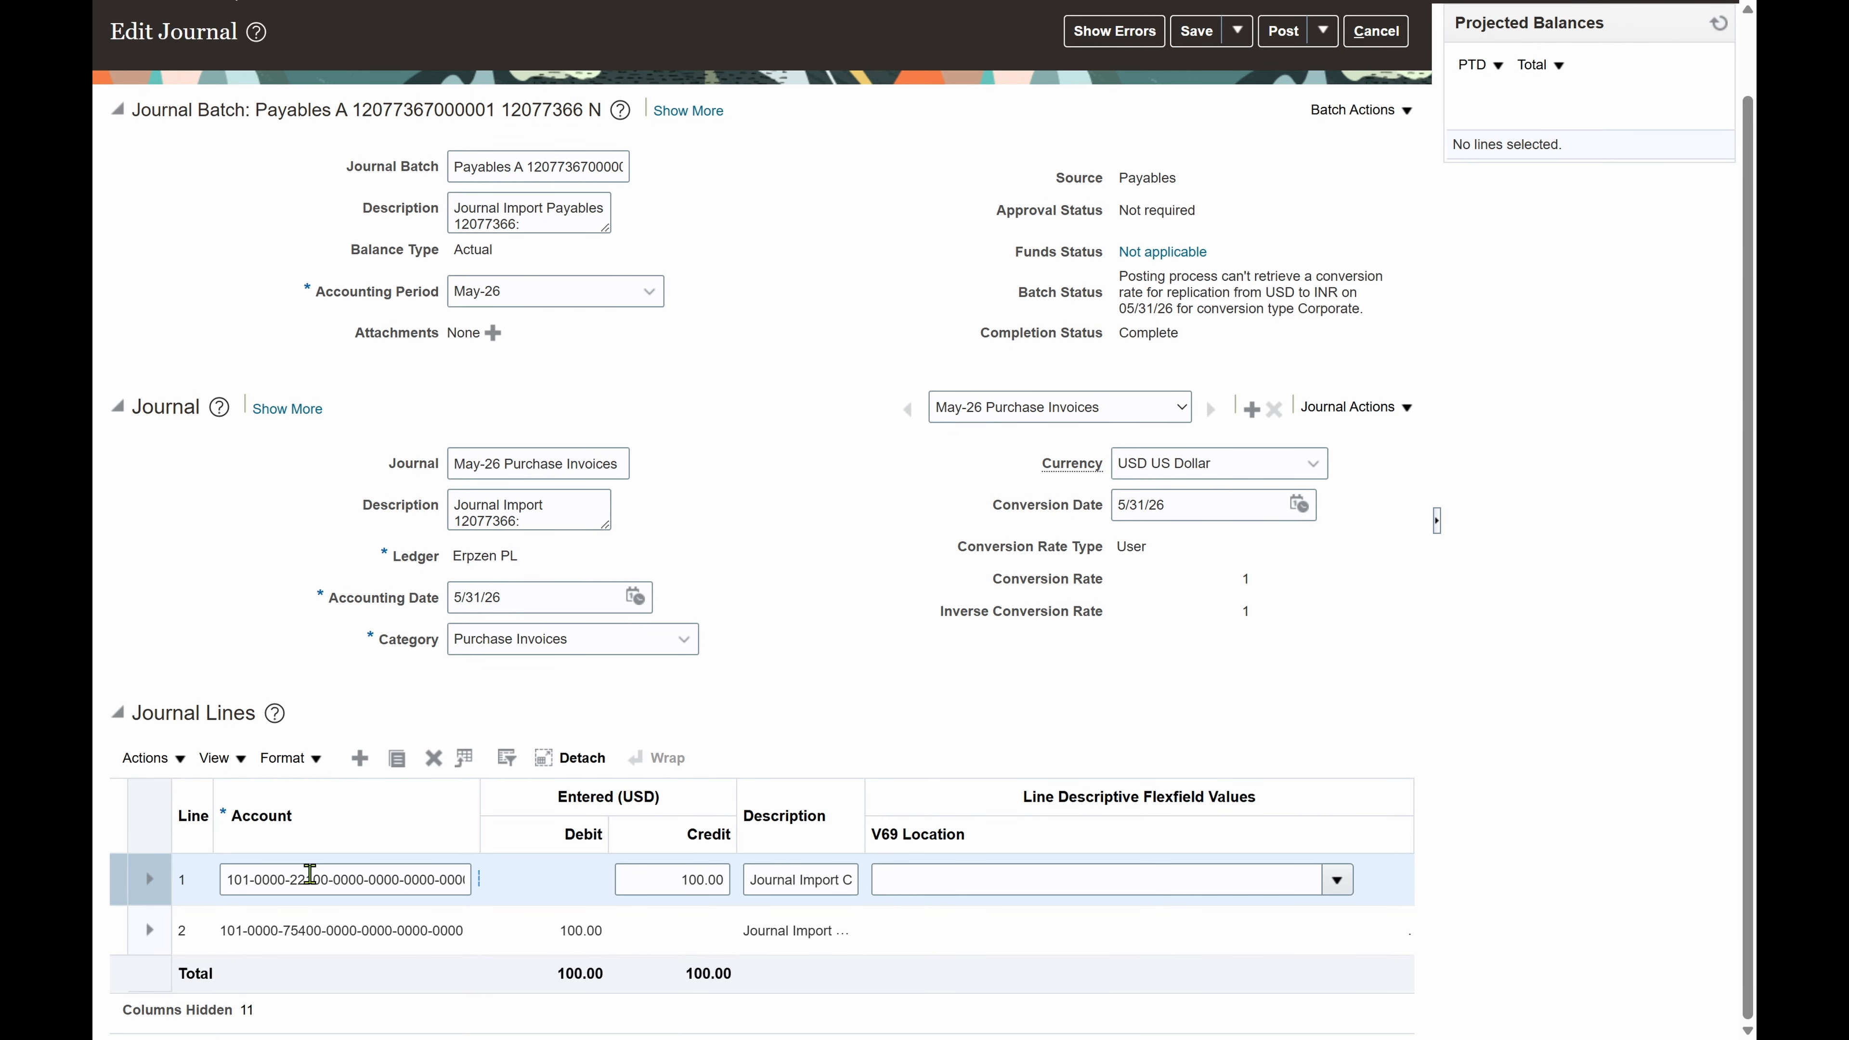
left_click(299, 931)
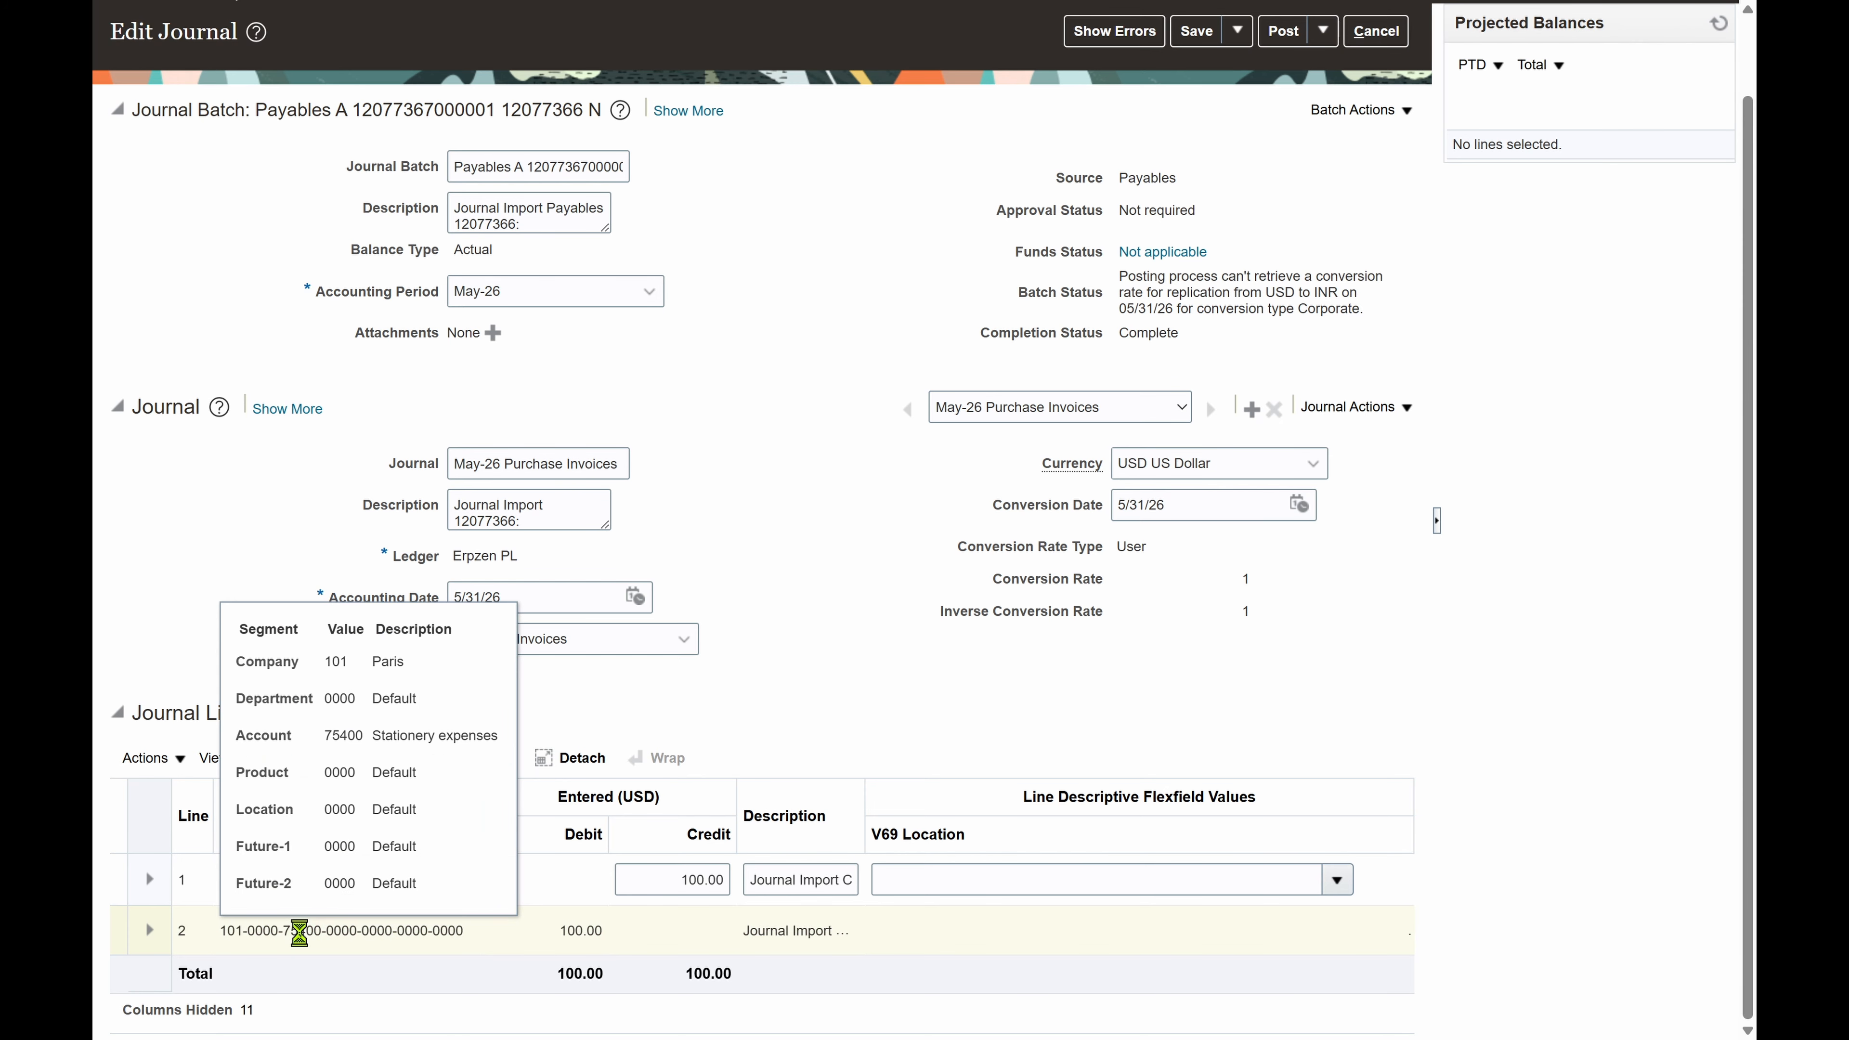
left_click(776, 458)
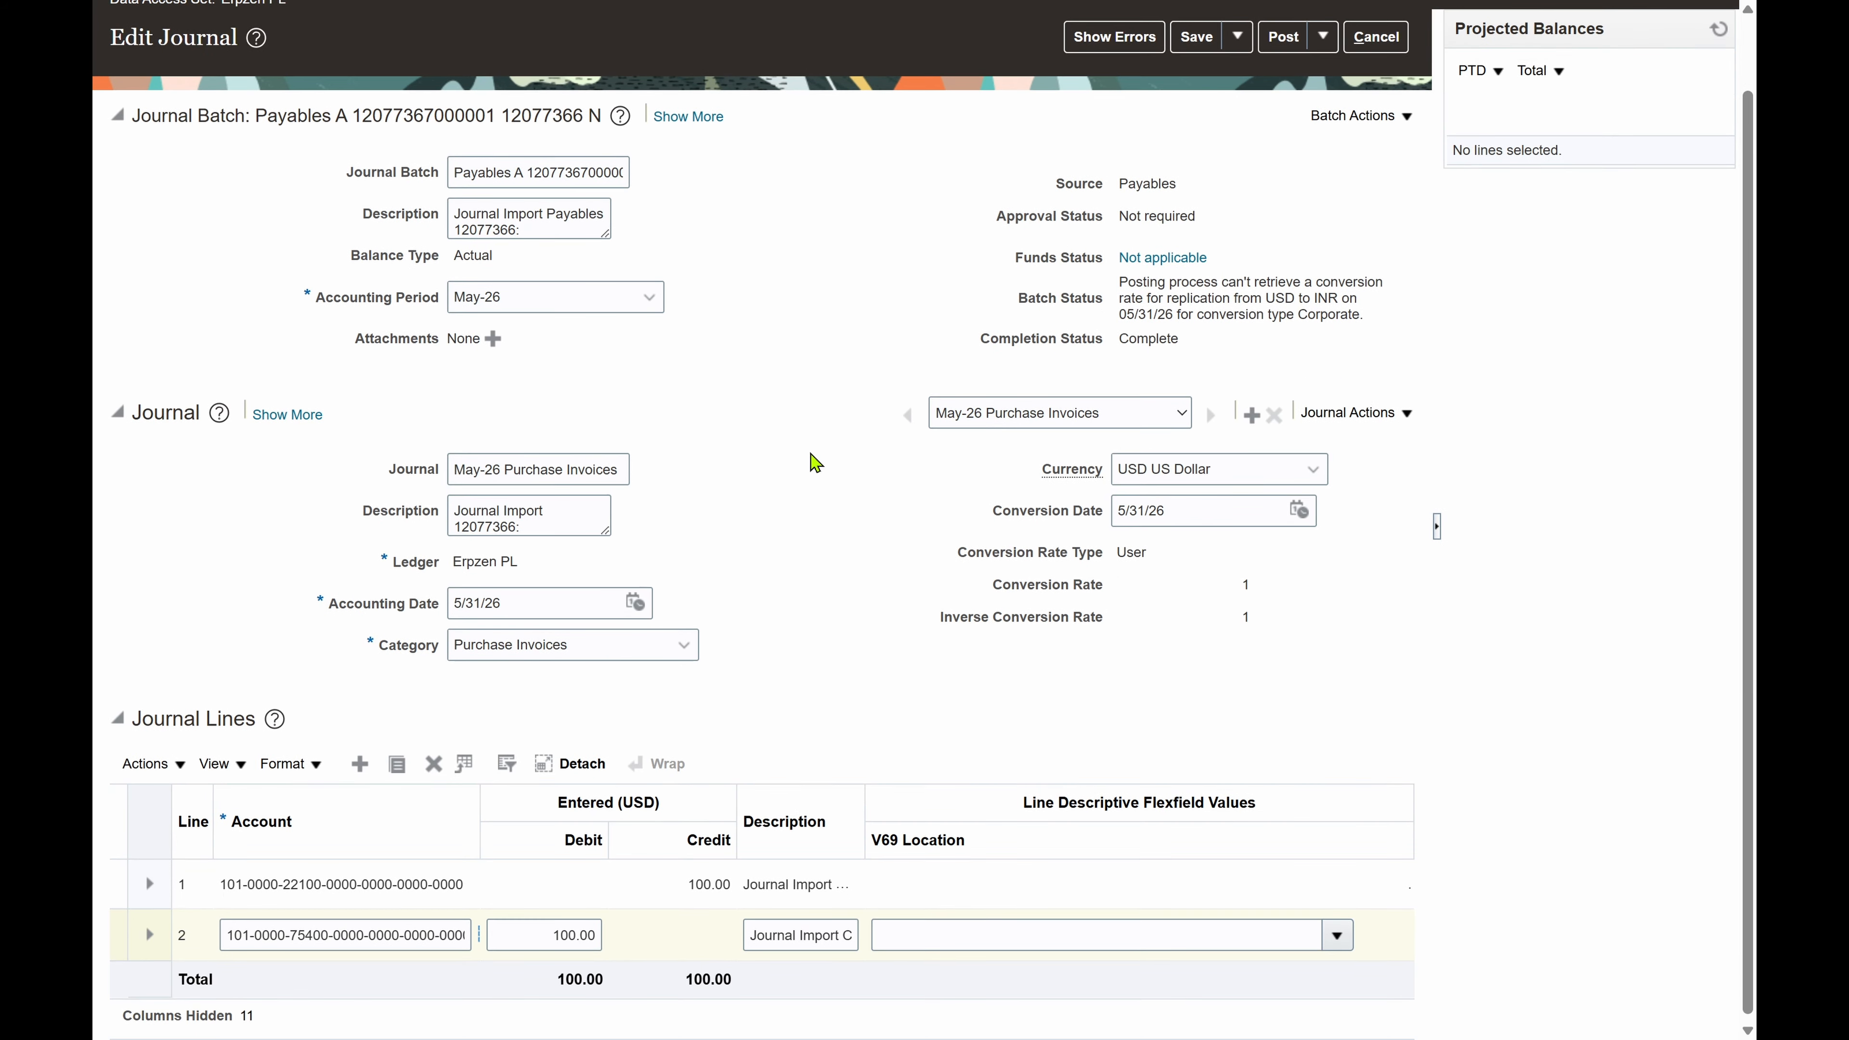
Post the May-26 Purchase Invoices journal batch and acknowledge the submission.
scroll(815, 463, "down", 1)
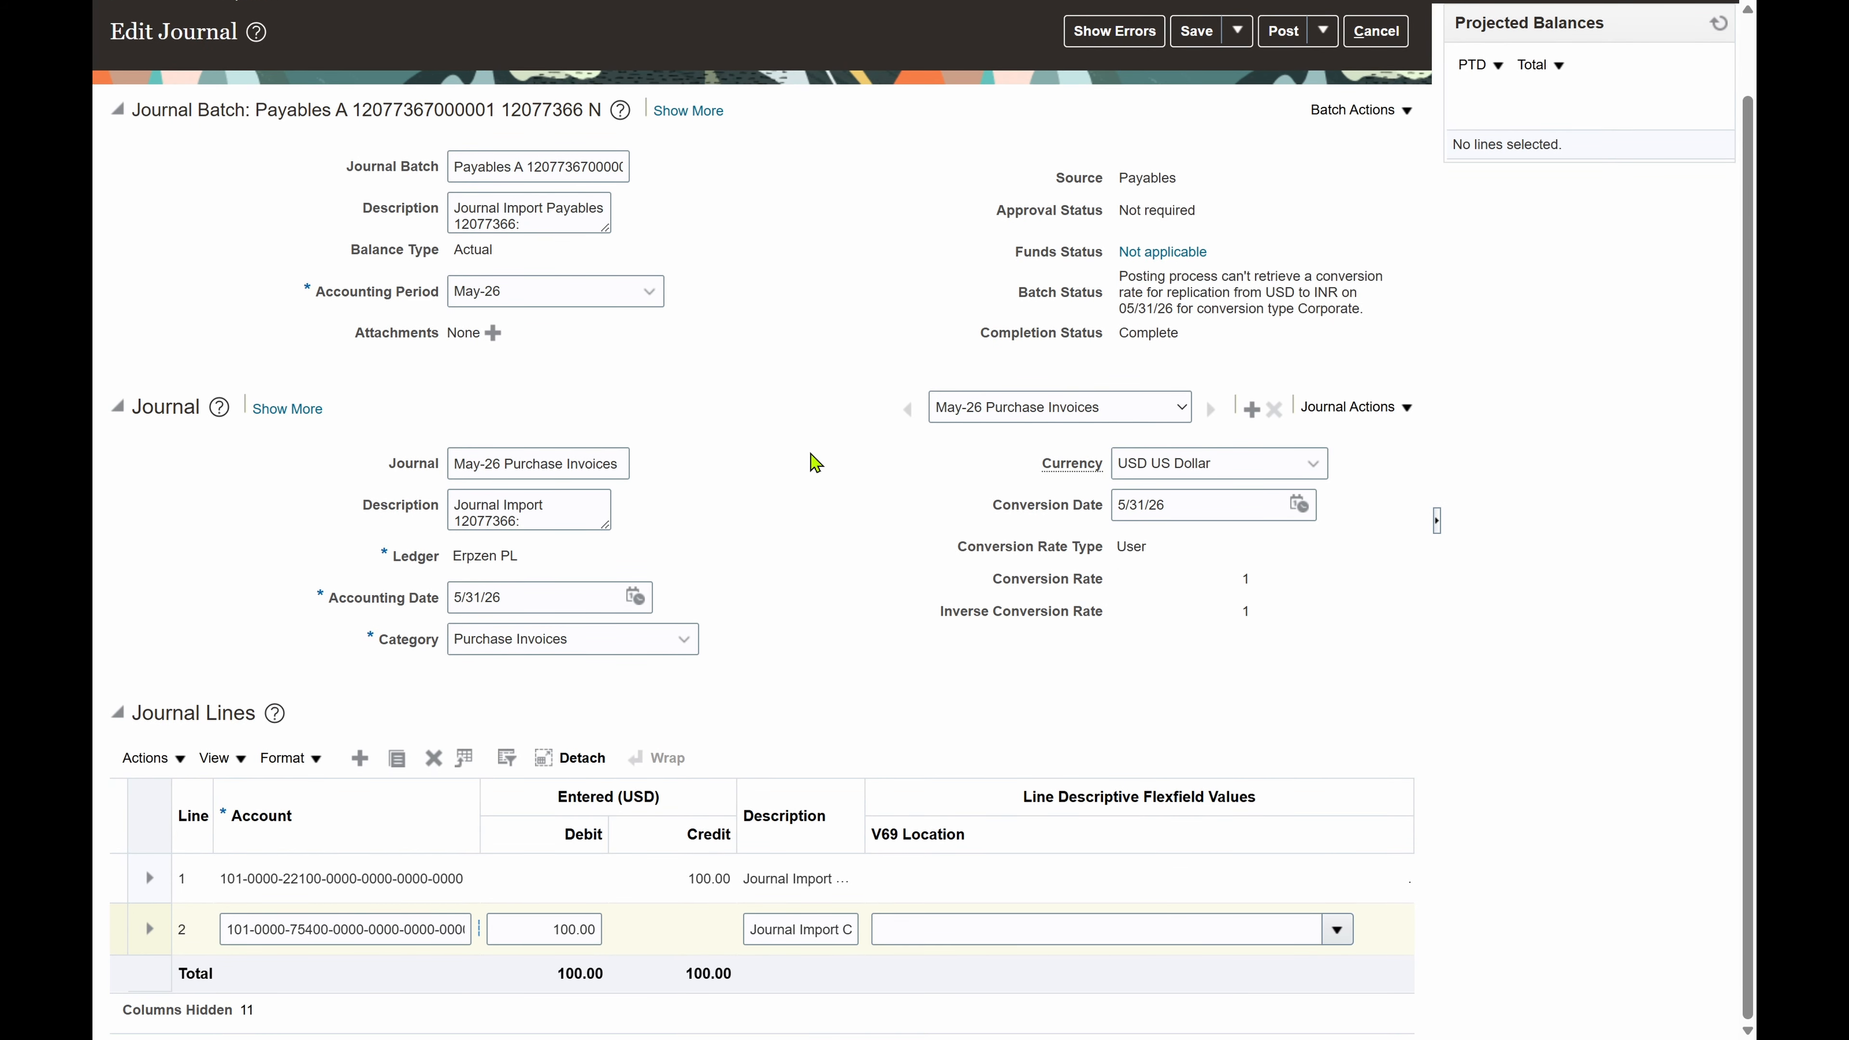
scroll(815, 462, "up", 2)
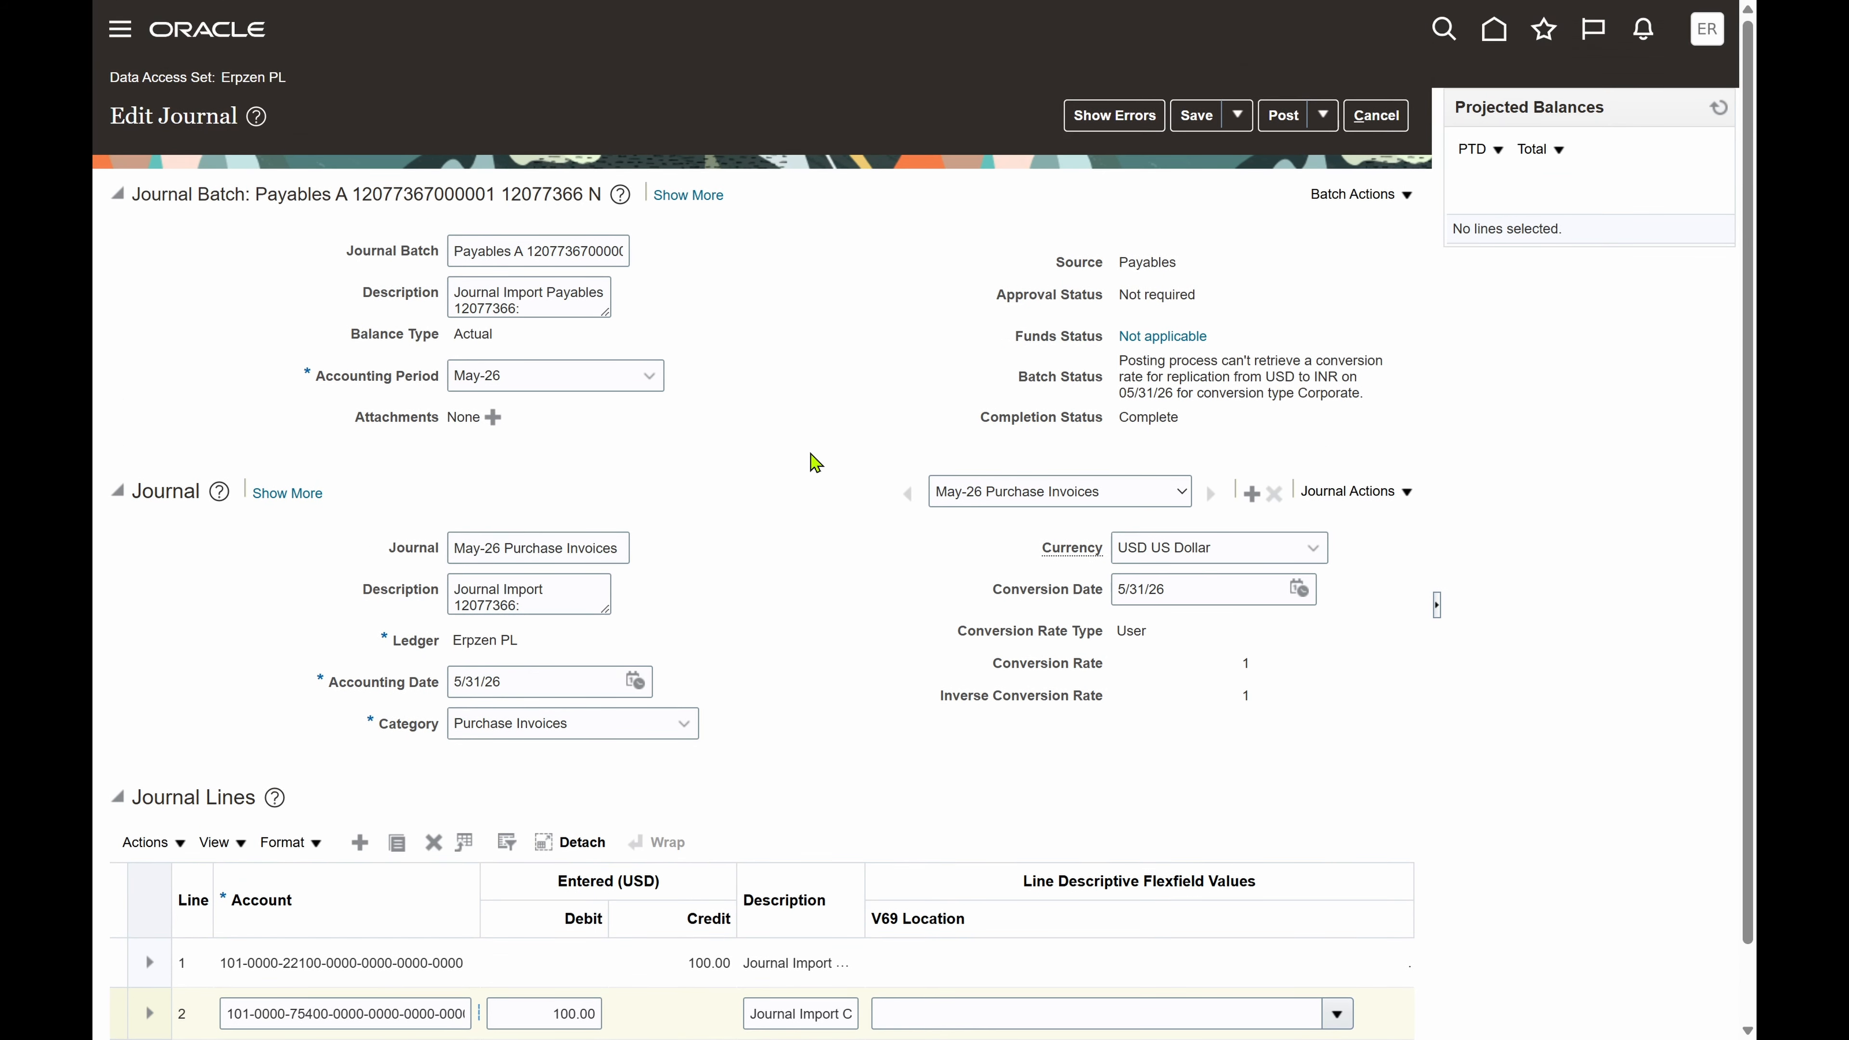
left_click(1283, 117)
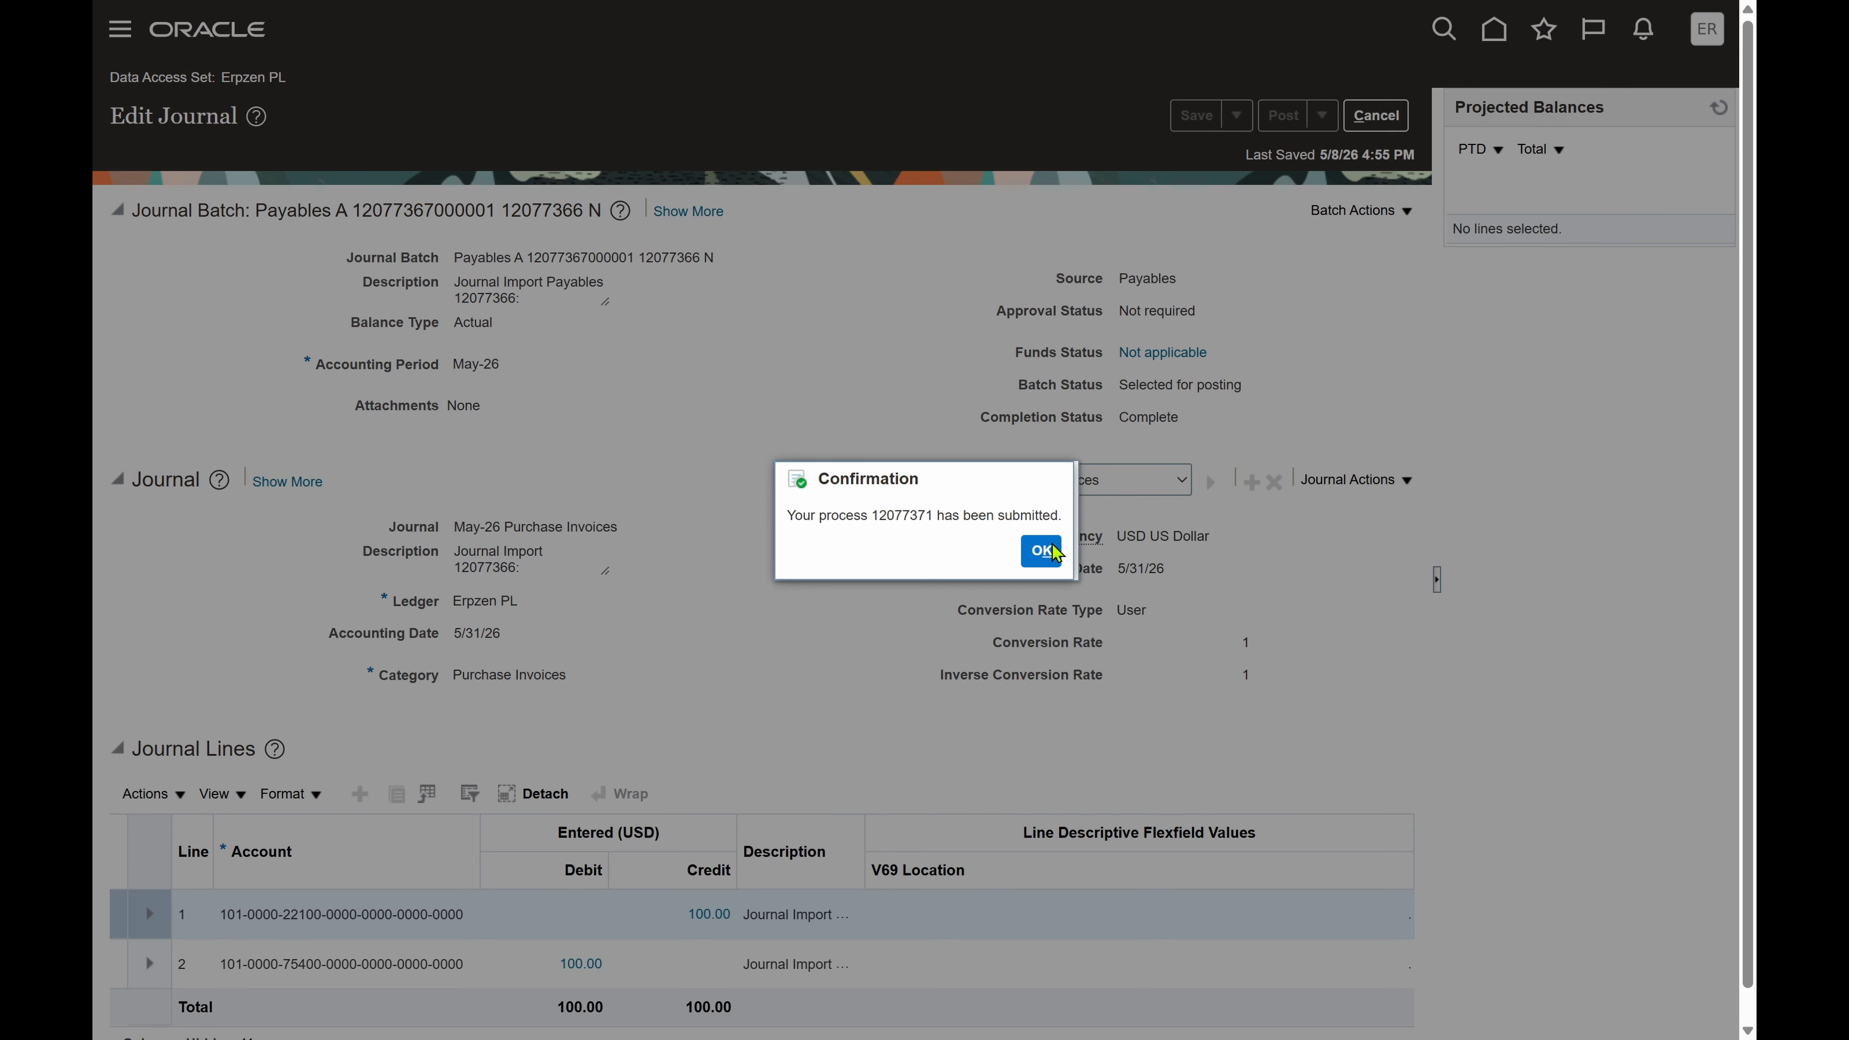
left_click(1040, 551)
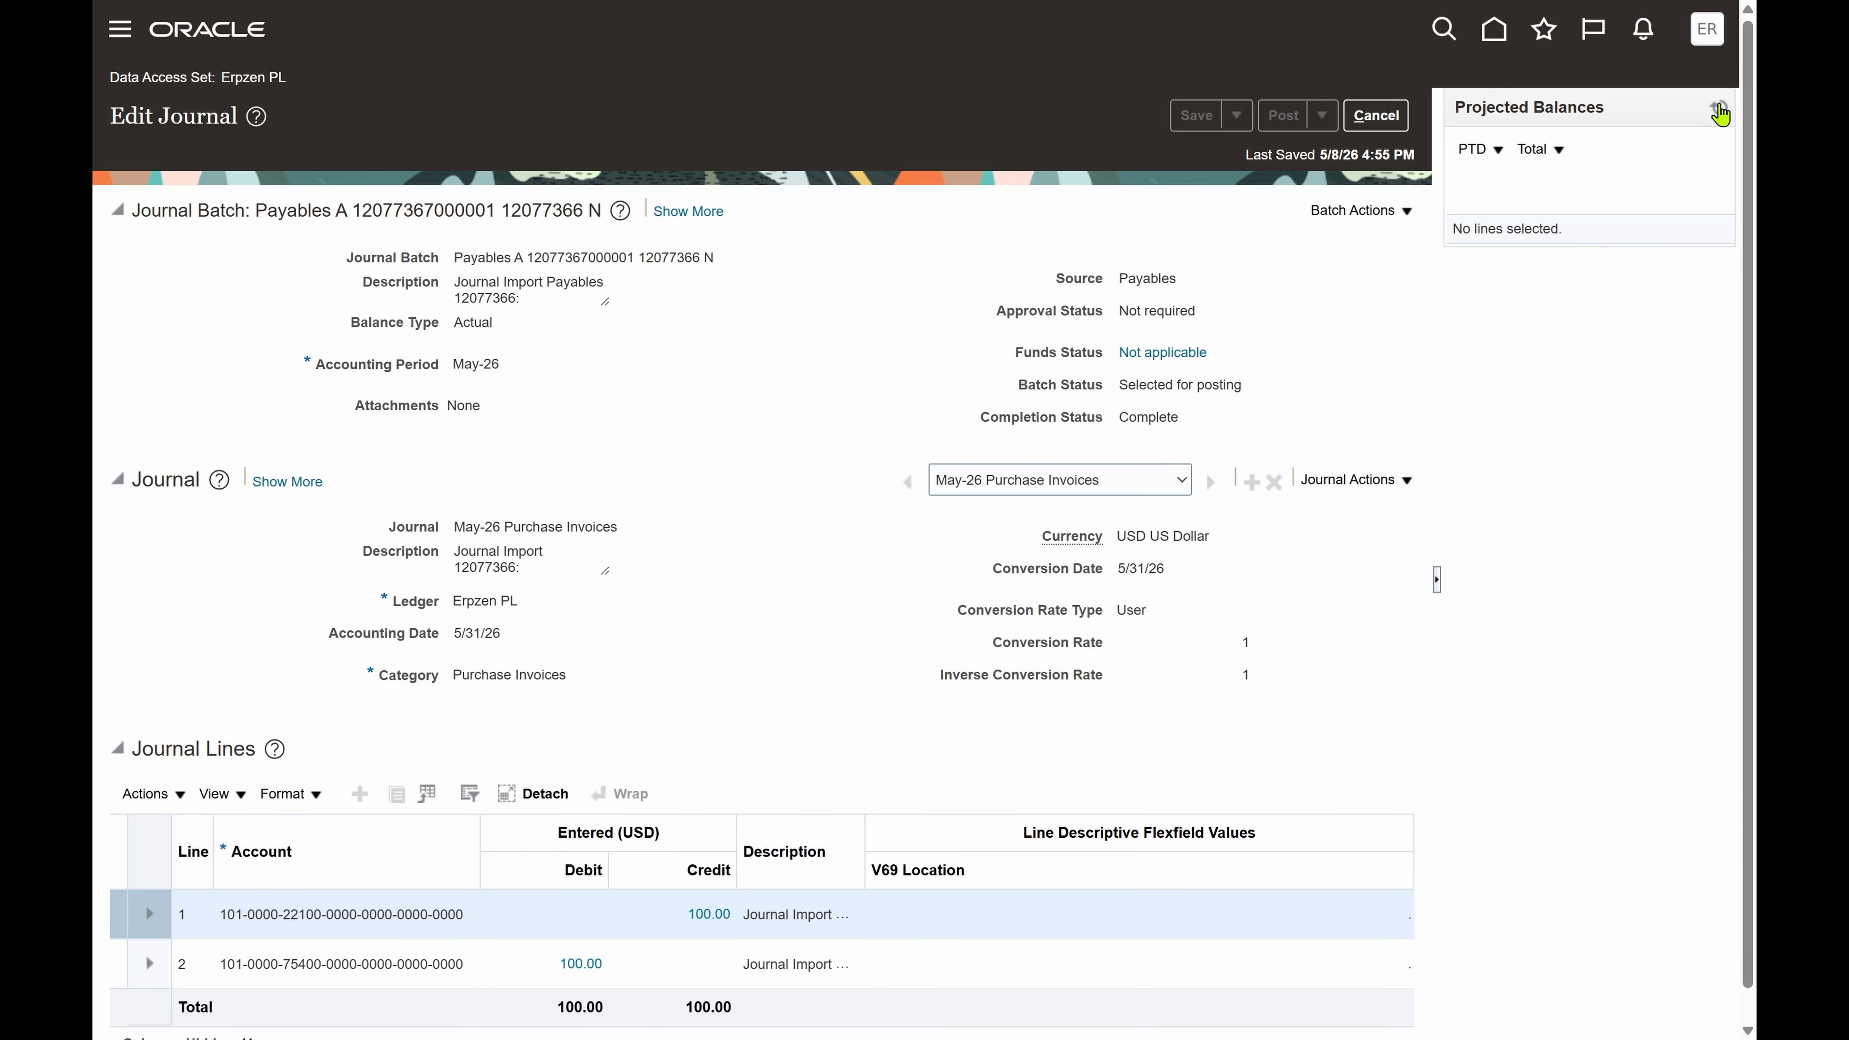
Refresh the projected balances until the posting process has run, and examine the batch status text.
left_click(1719, 111)
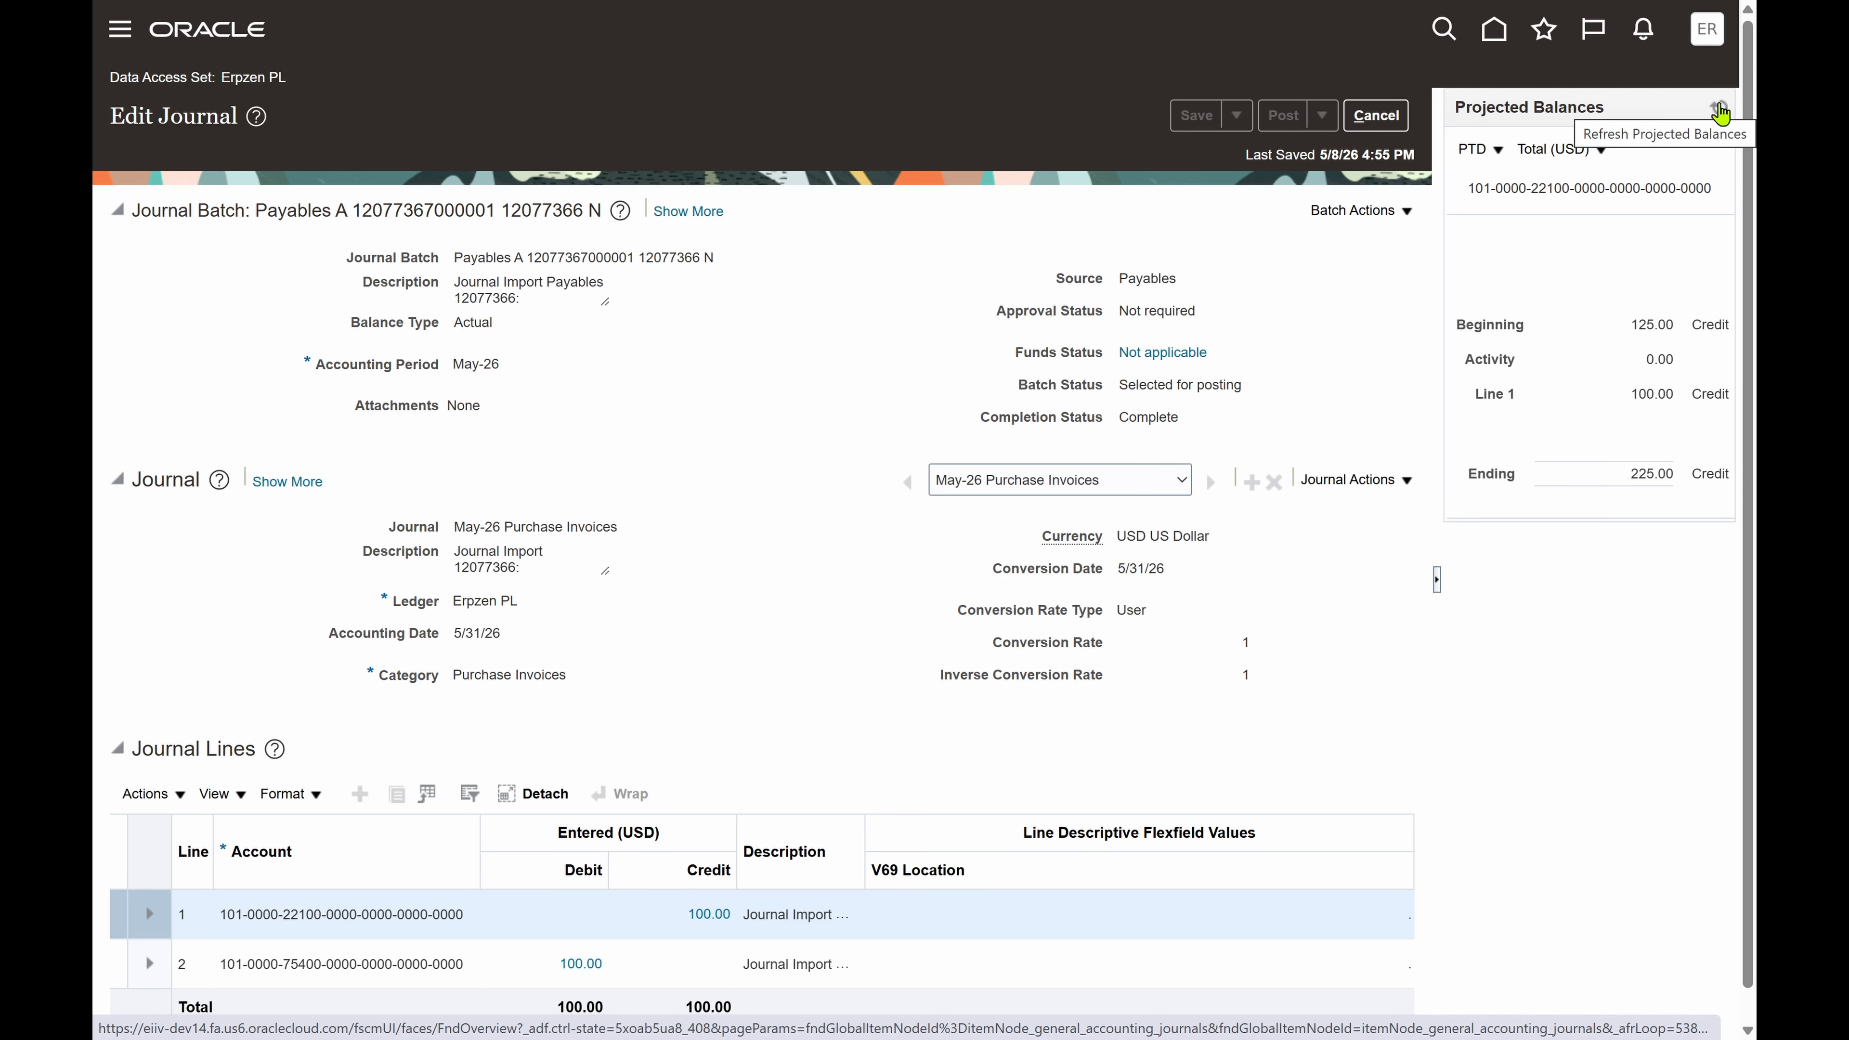
left_click(1719, 111)
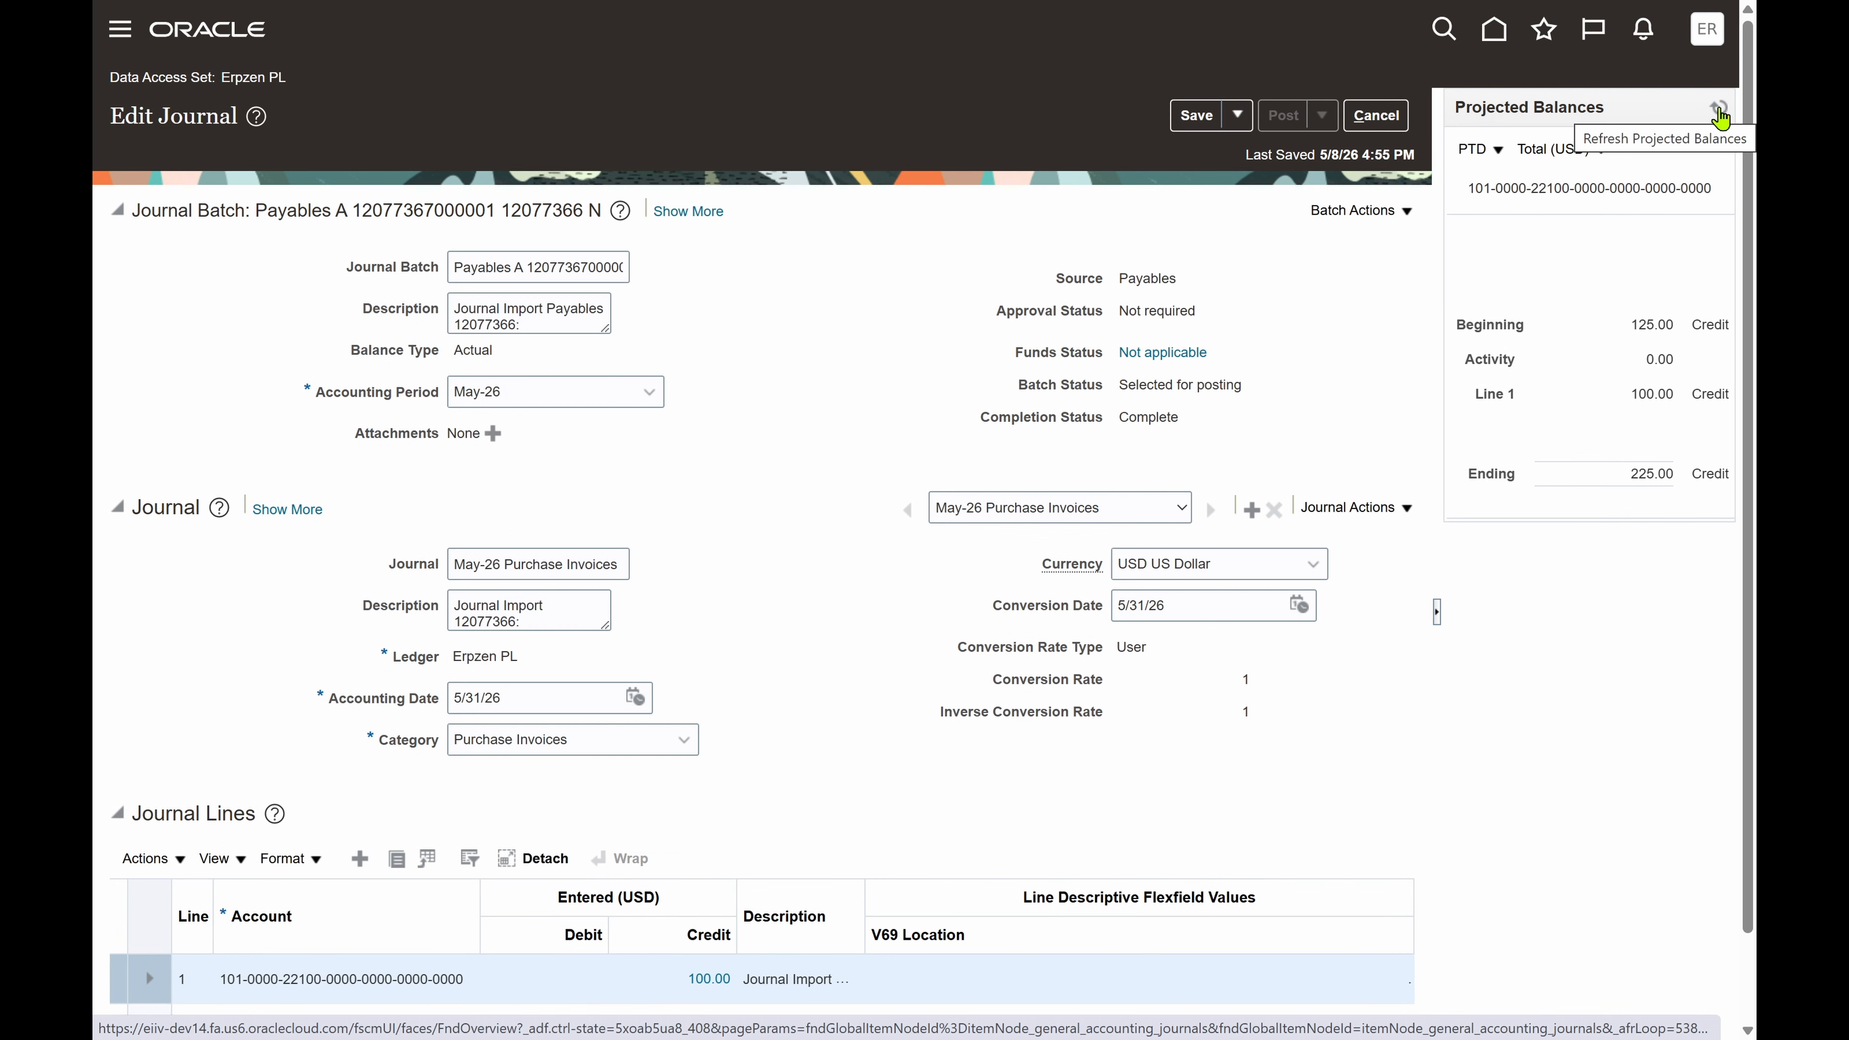
left_click(1719, 111)
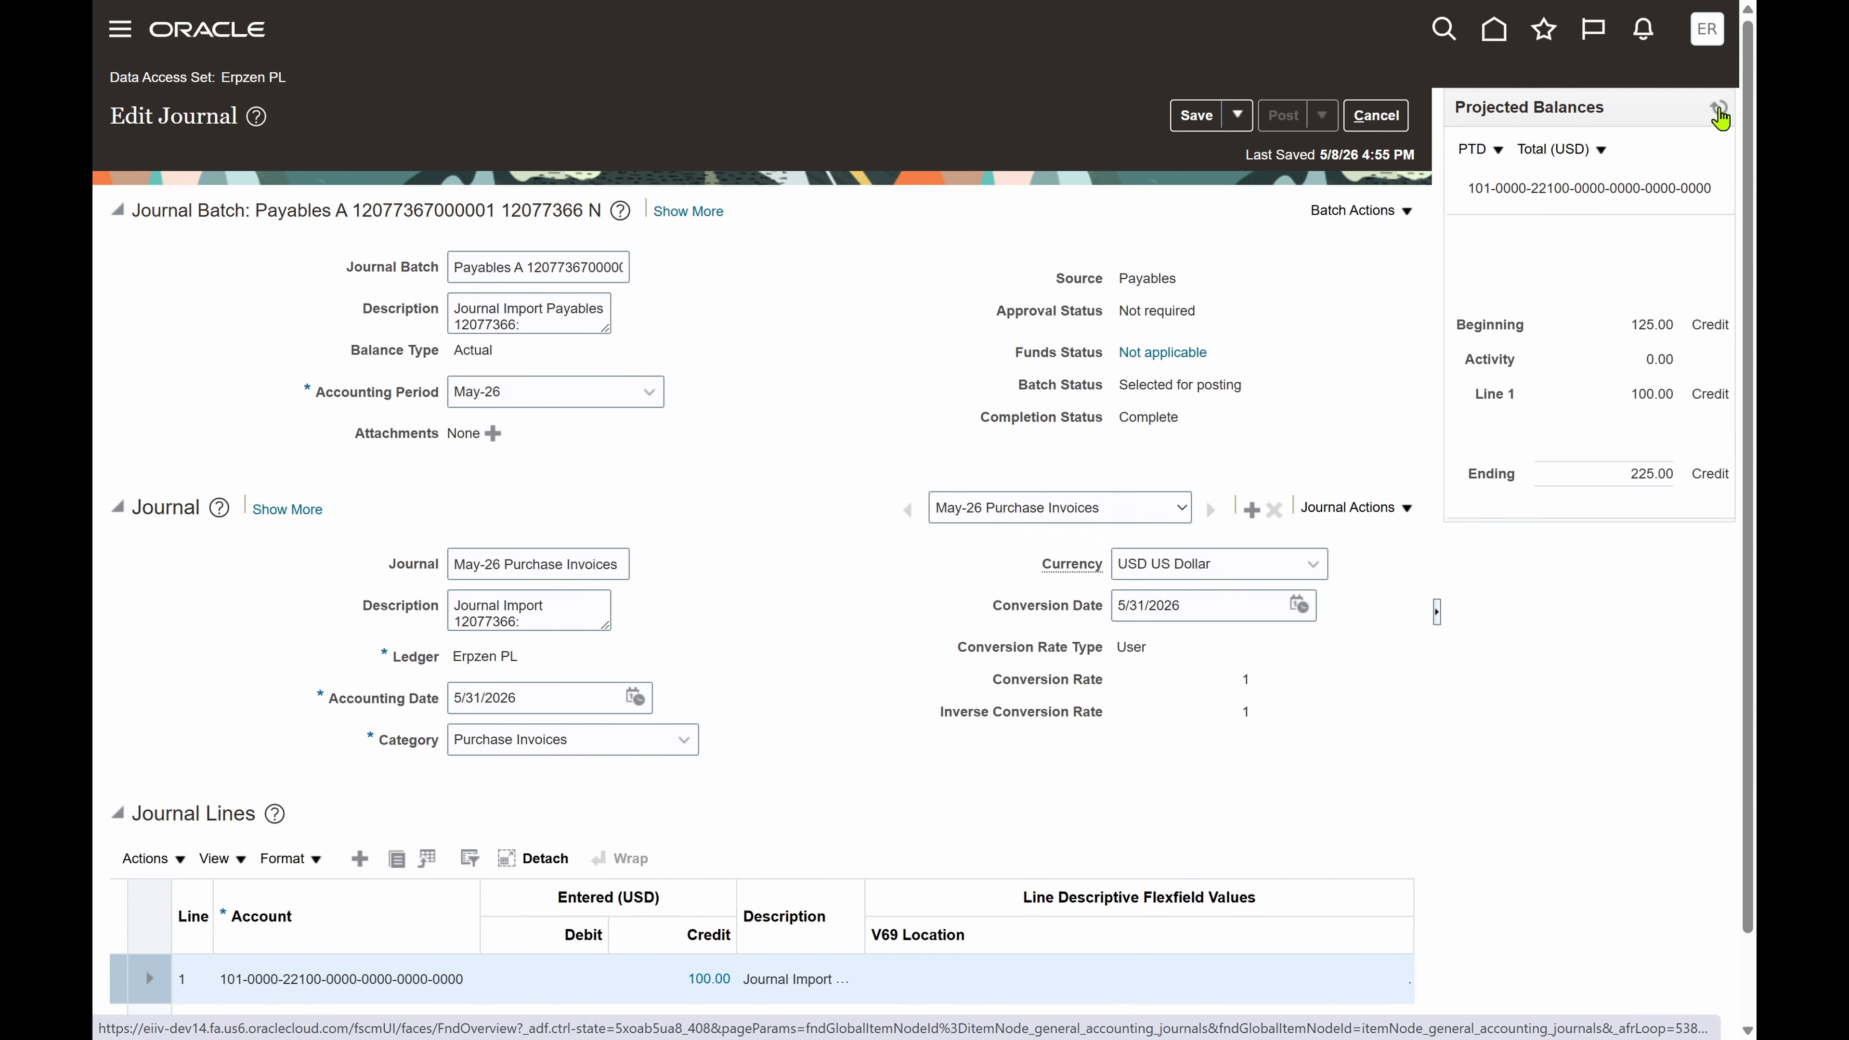
left_click(1717, 107)
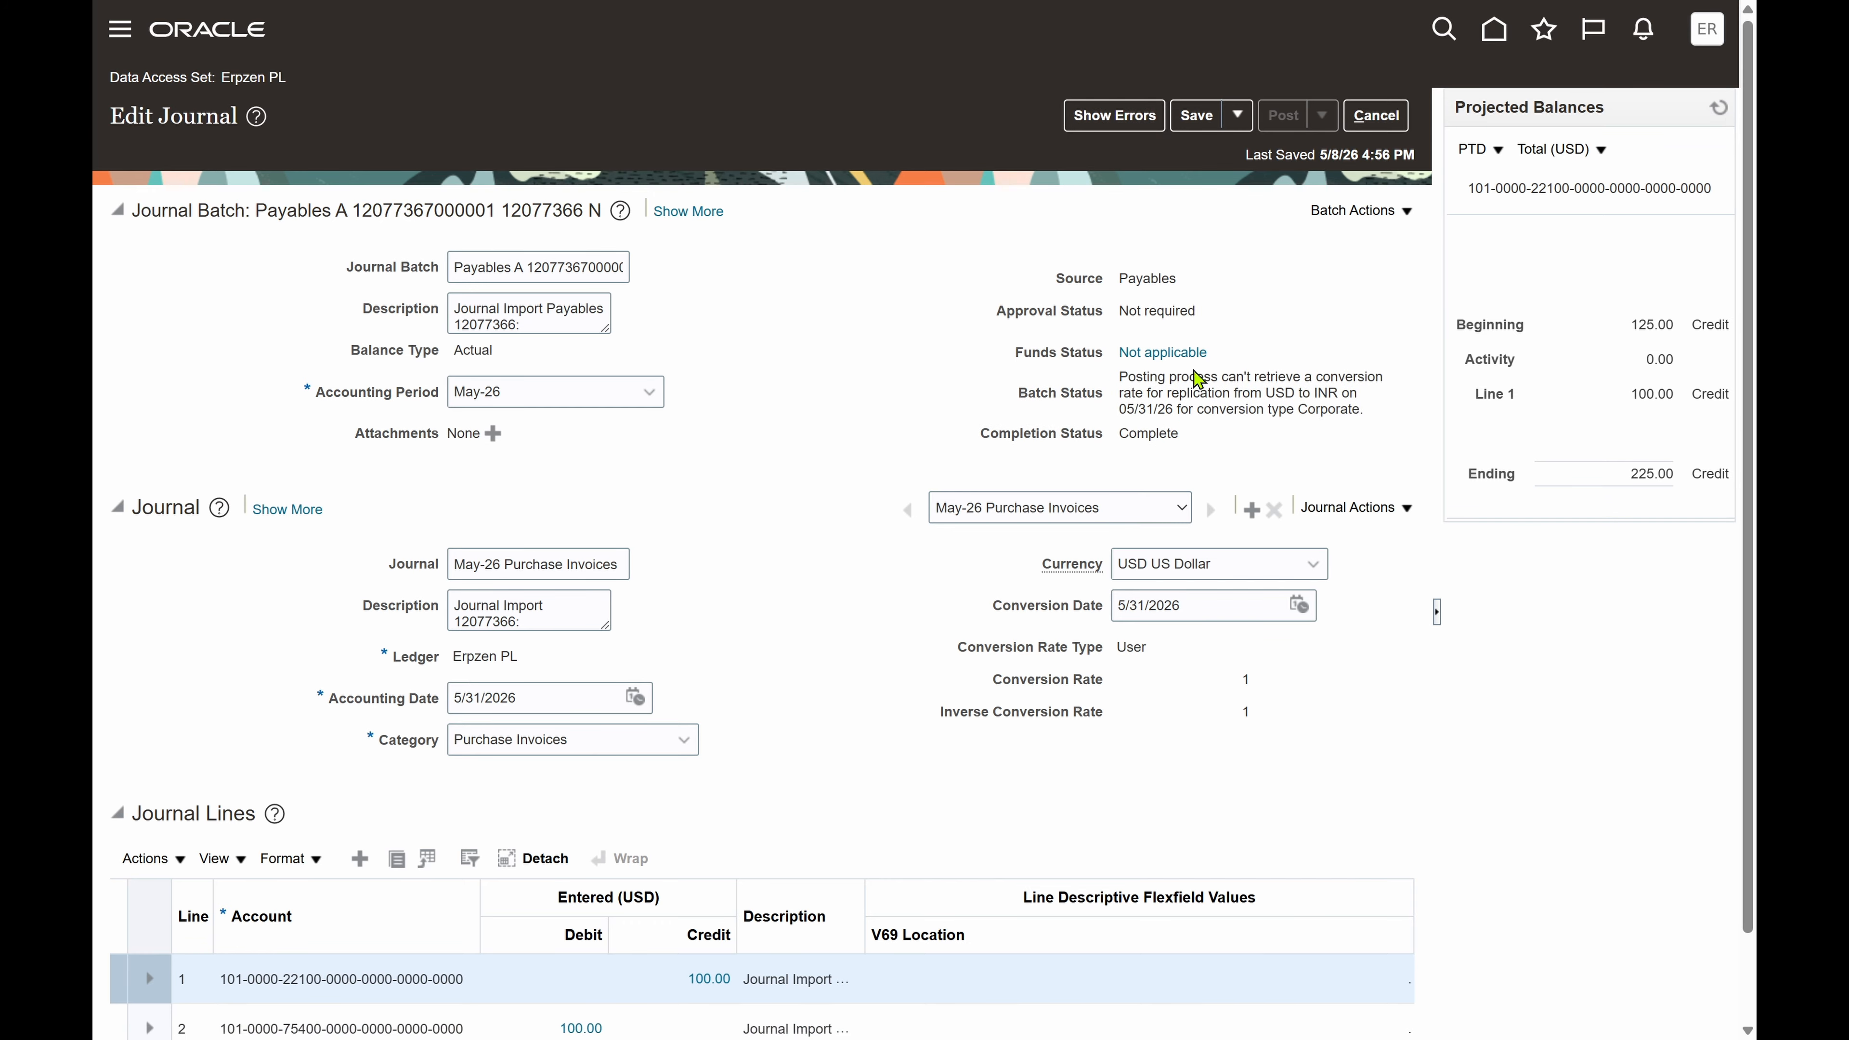
left_click_drag(1113, 376, 1365, 430)
left_click(848, 355)
Close the journal and the Manage Journals page, and return to the home page.
left_click(1396, 119)
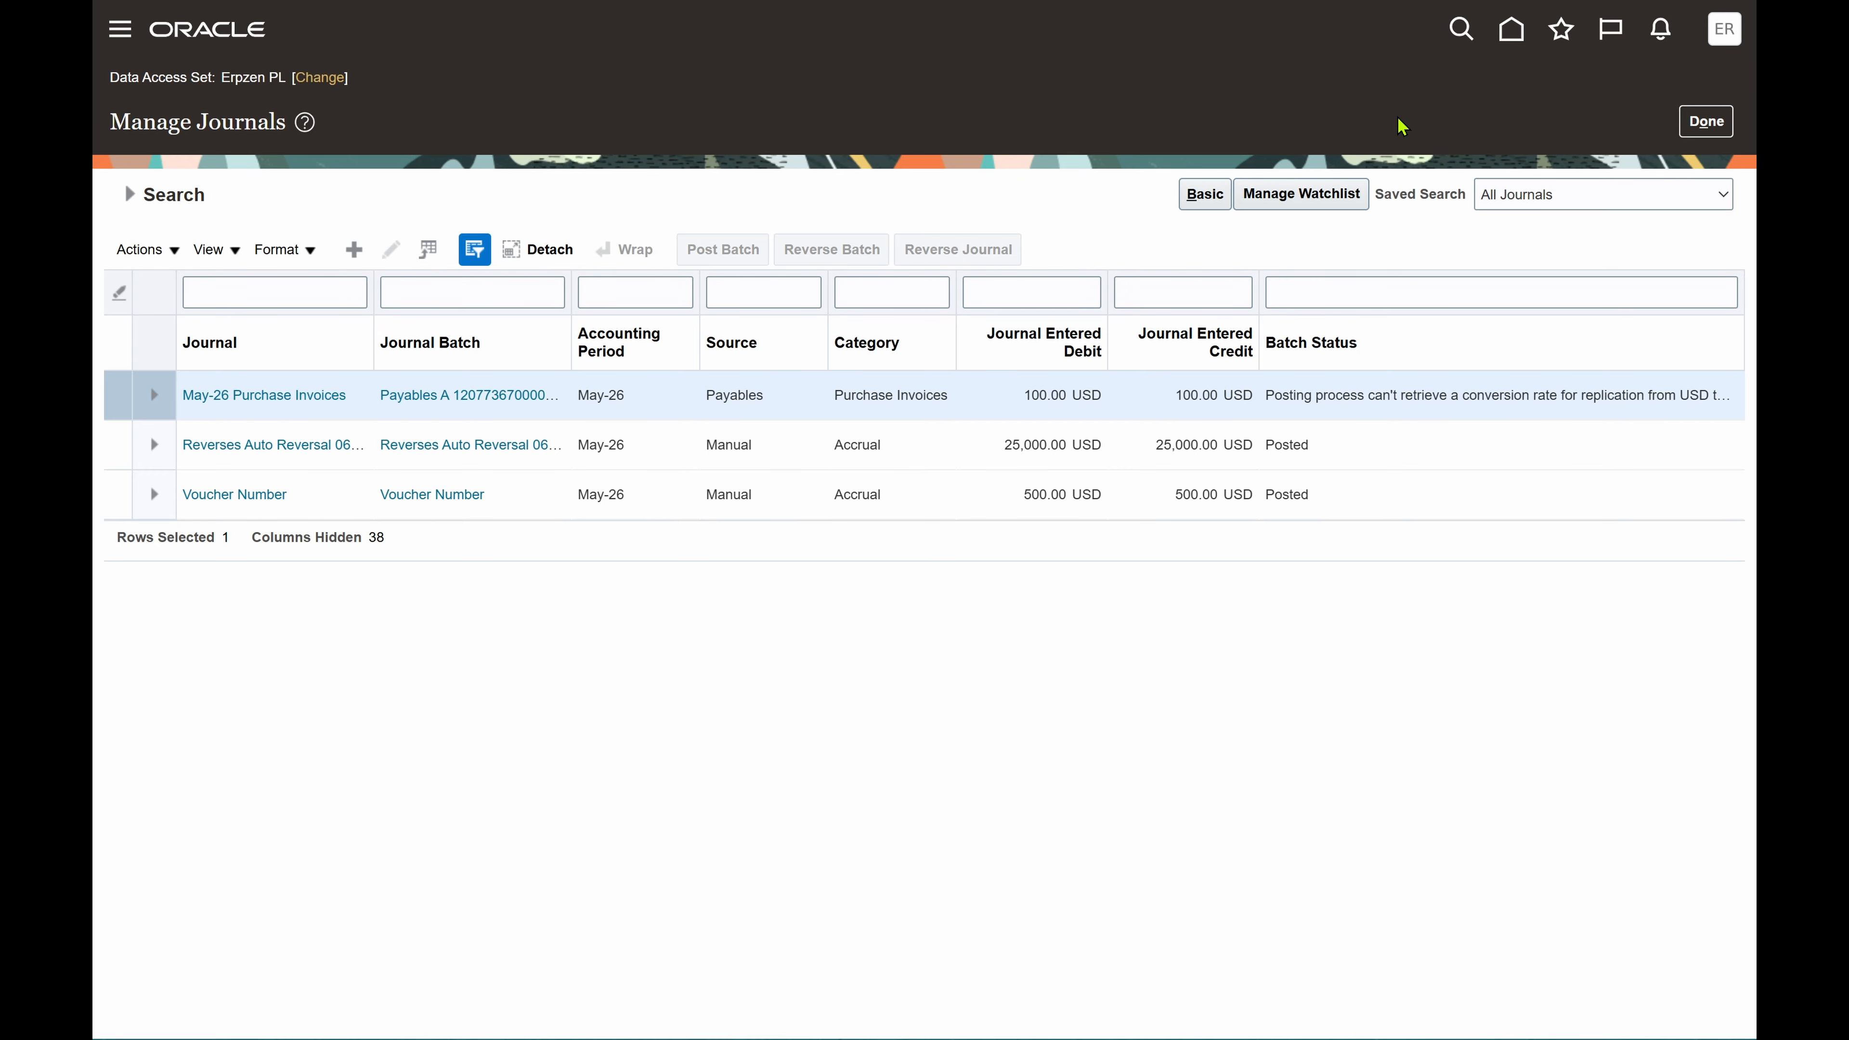
left_click(1709, 131)
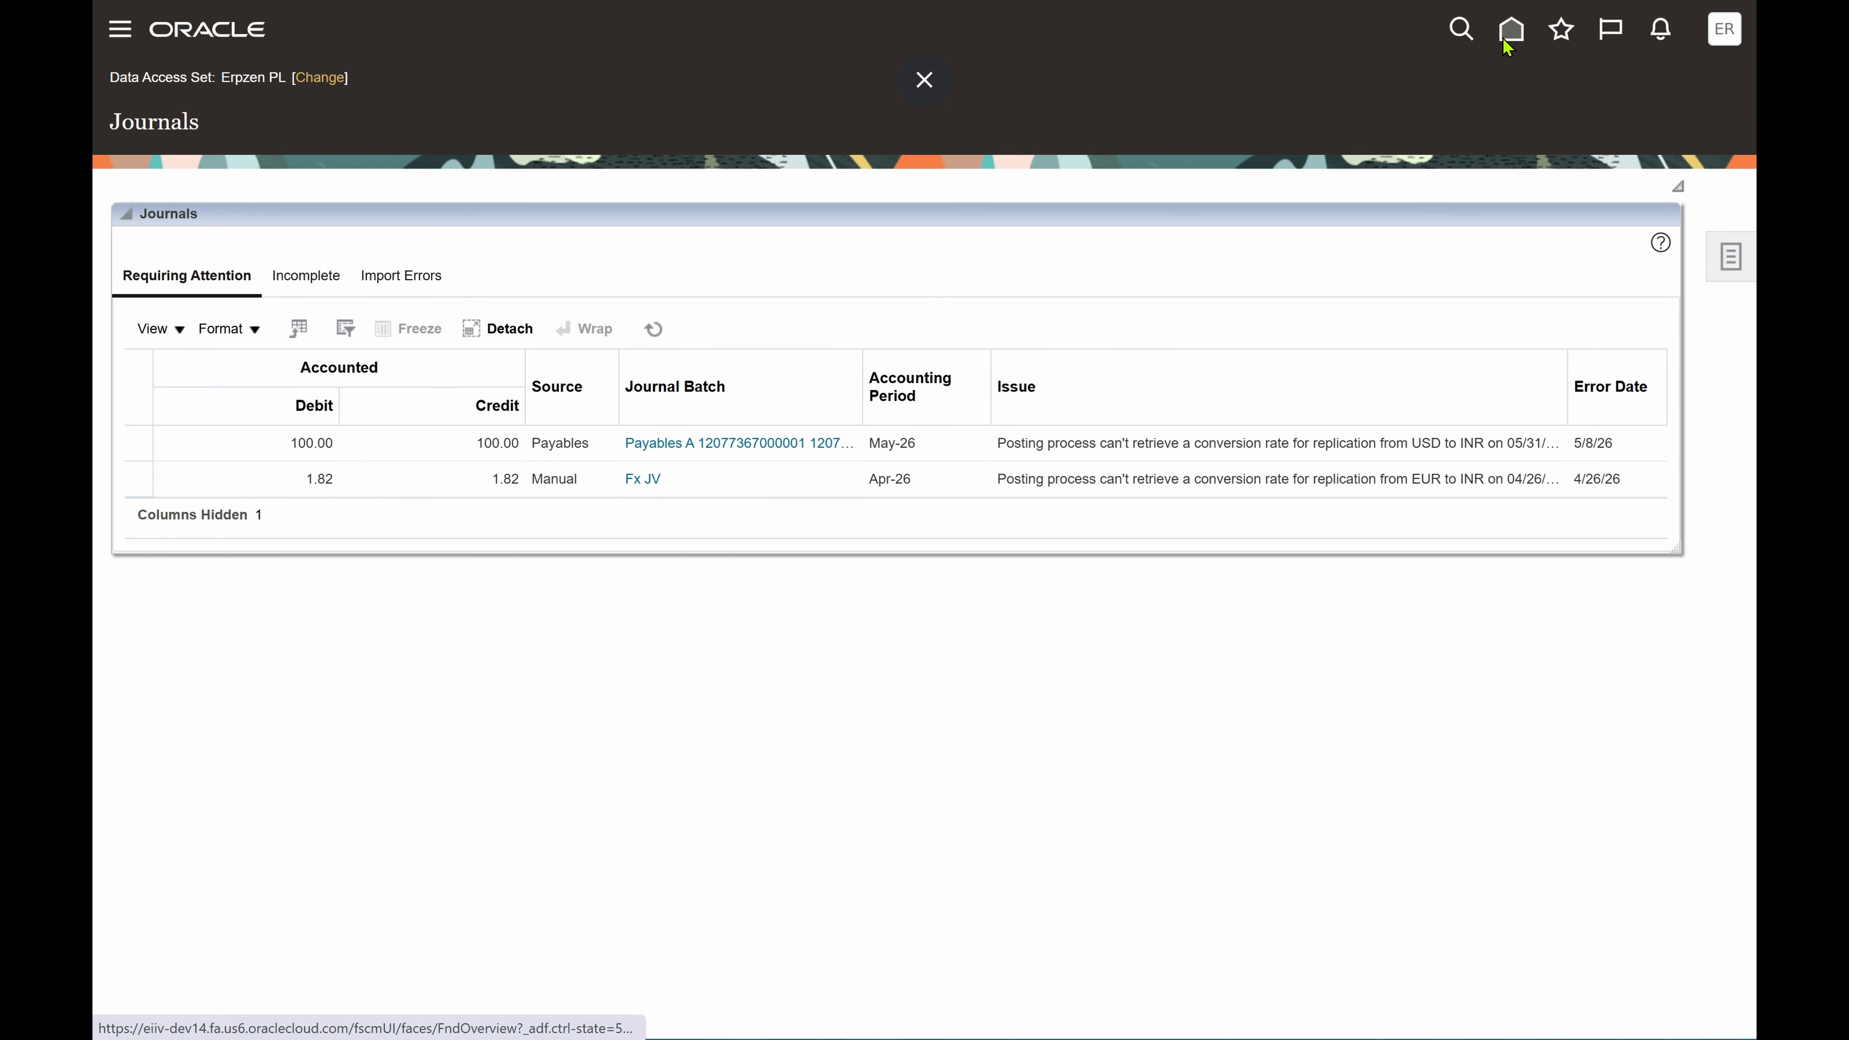
left_click(1509, 32)
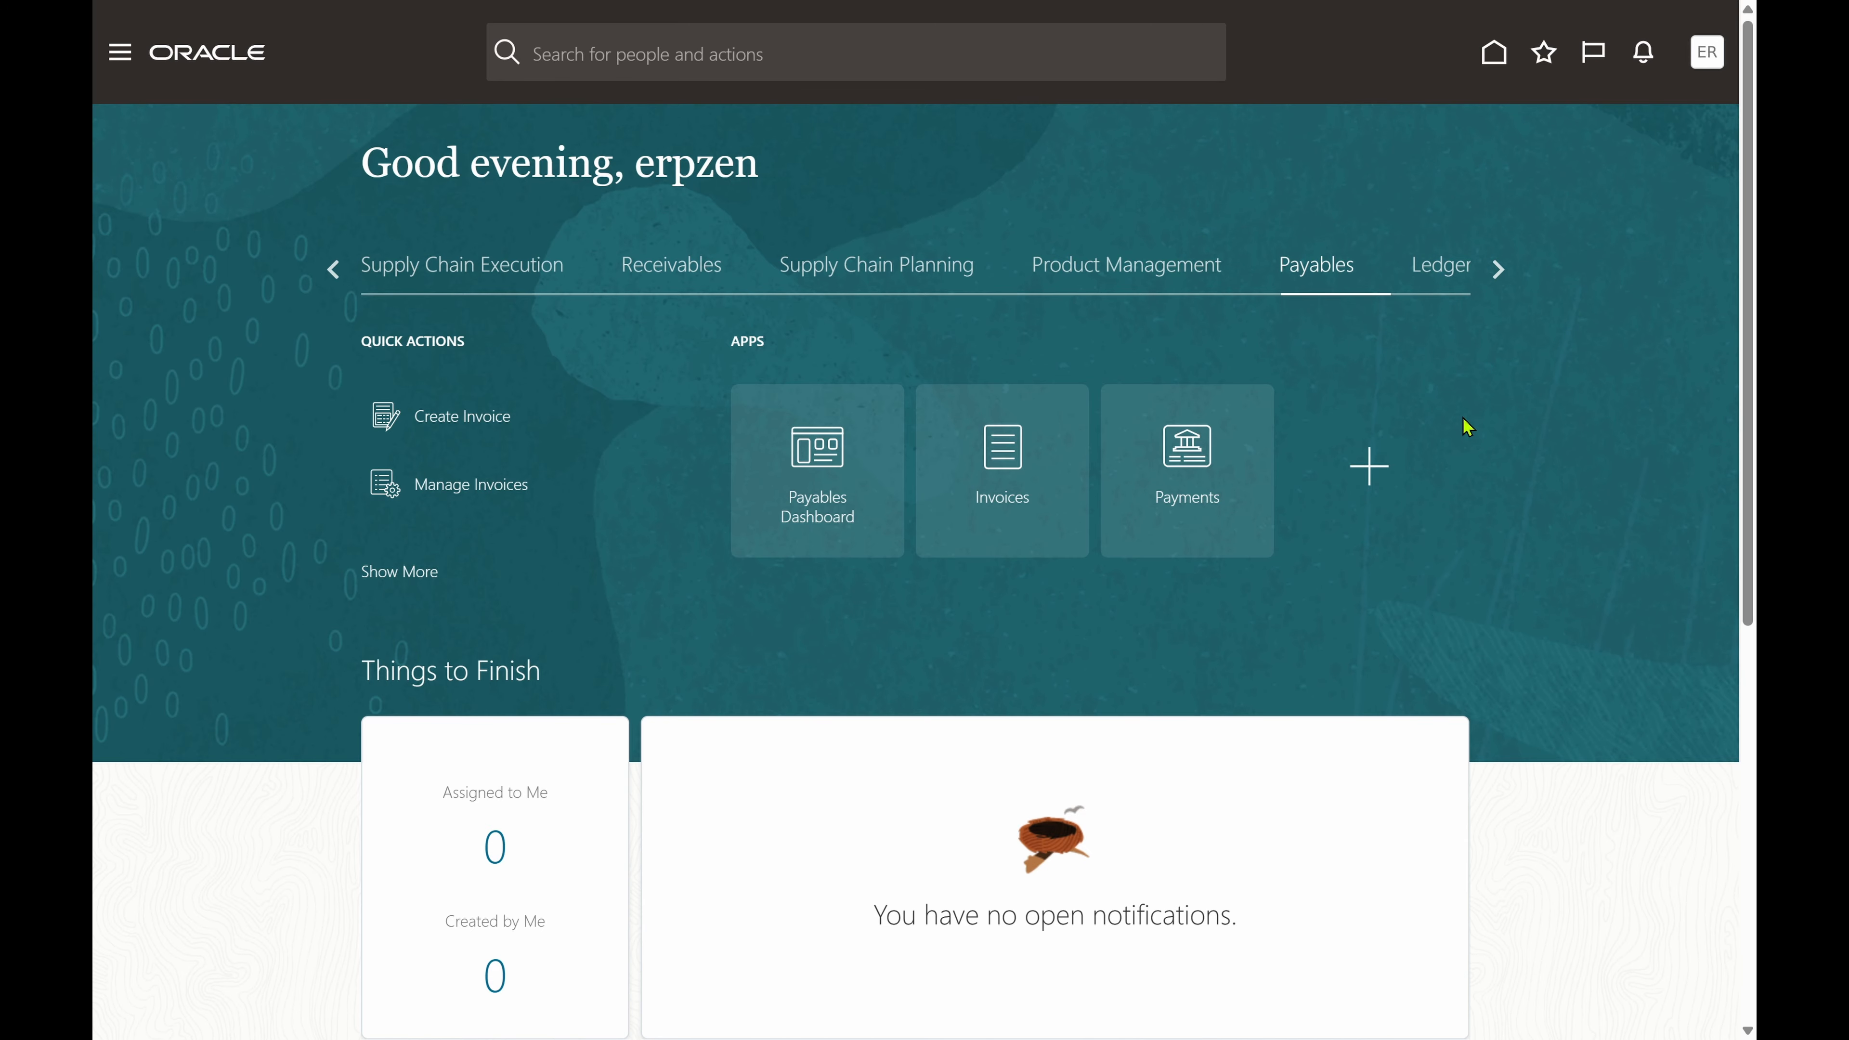
key("super")
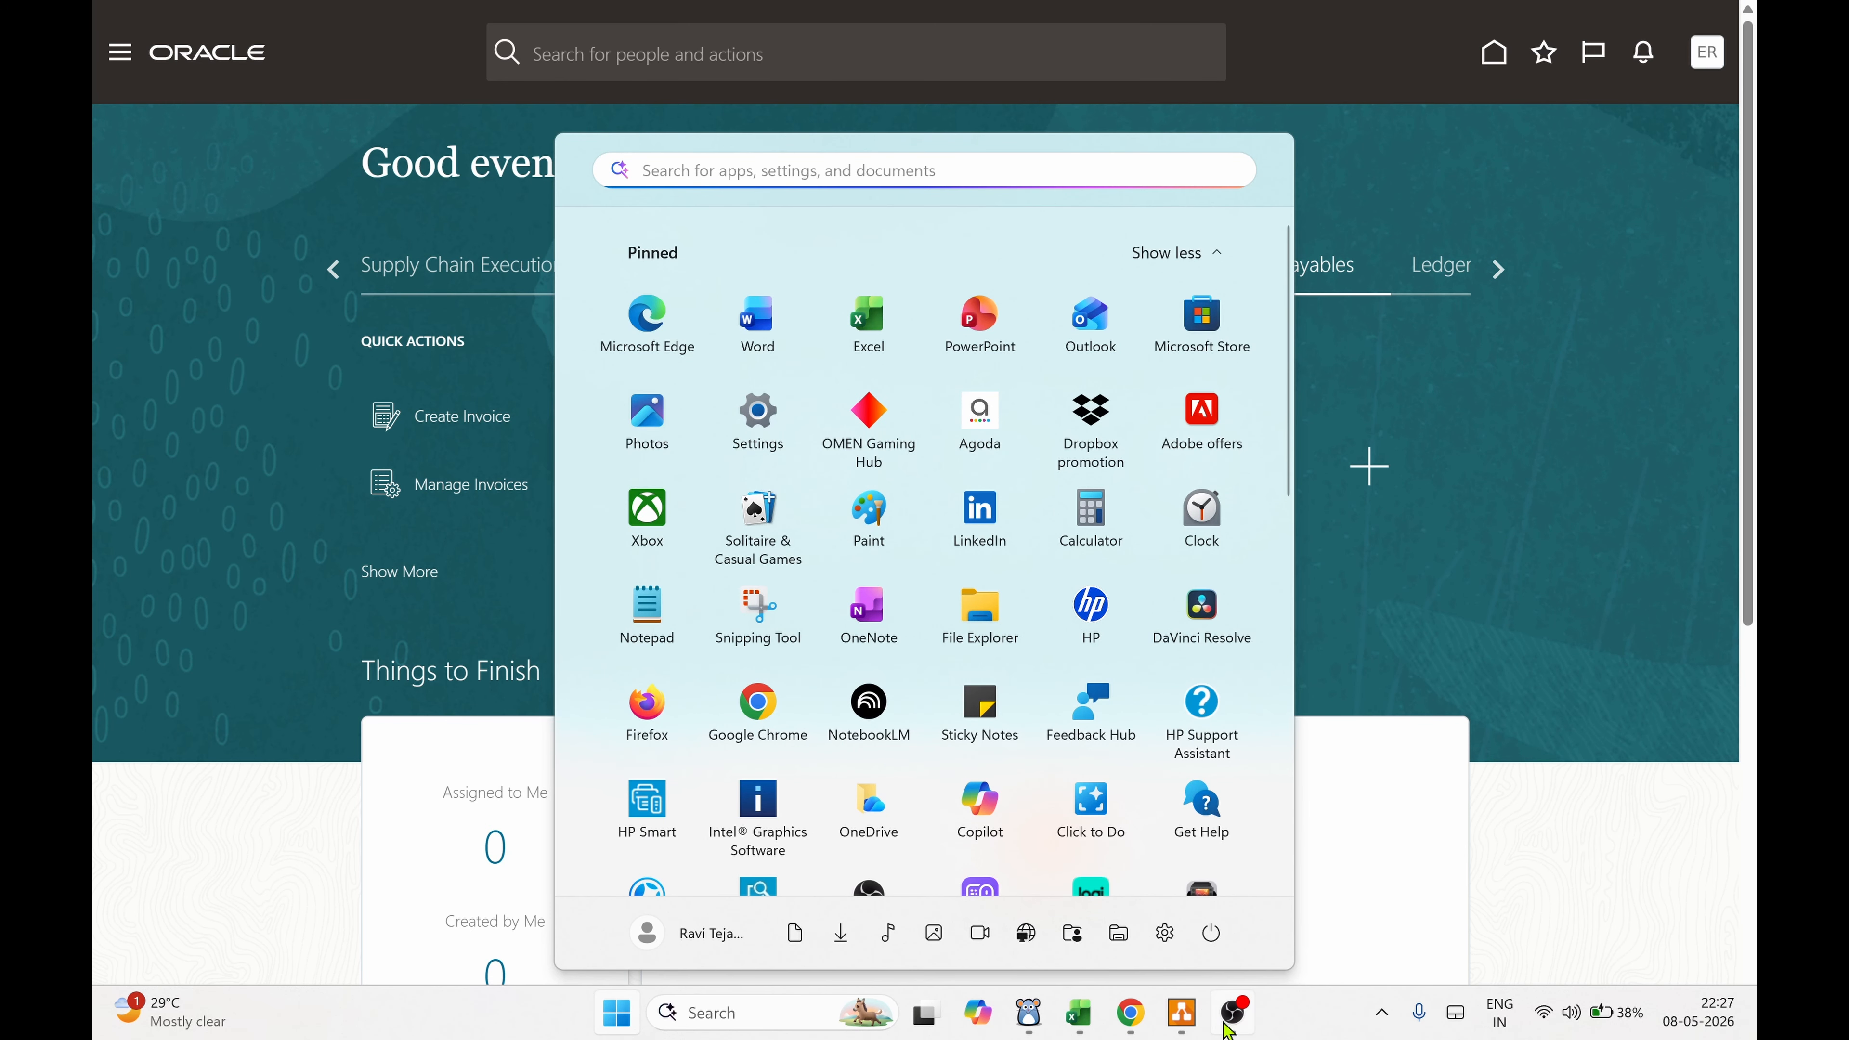
left_click(1231, 1016)
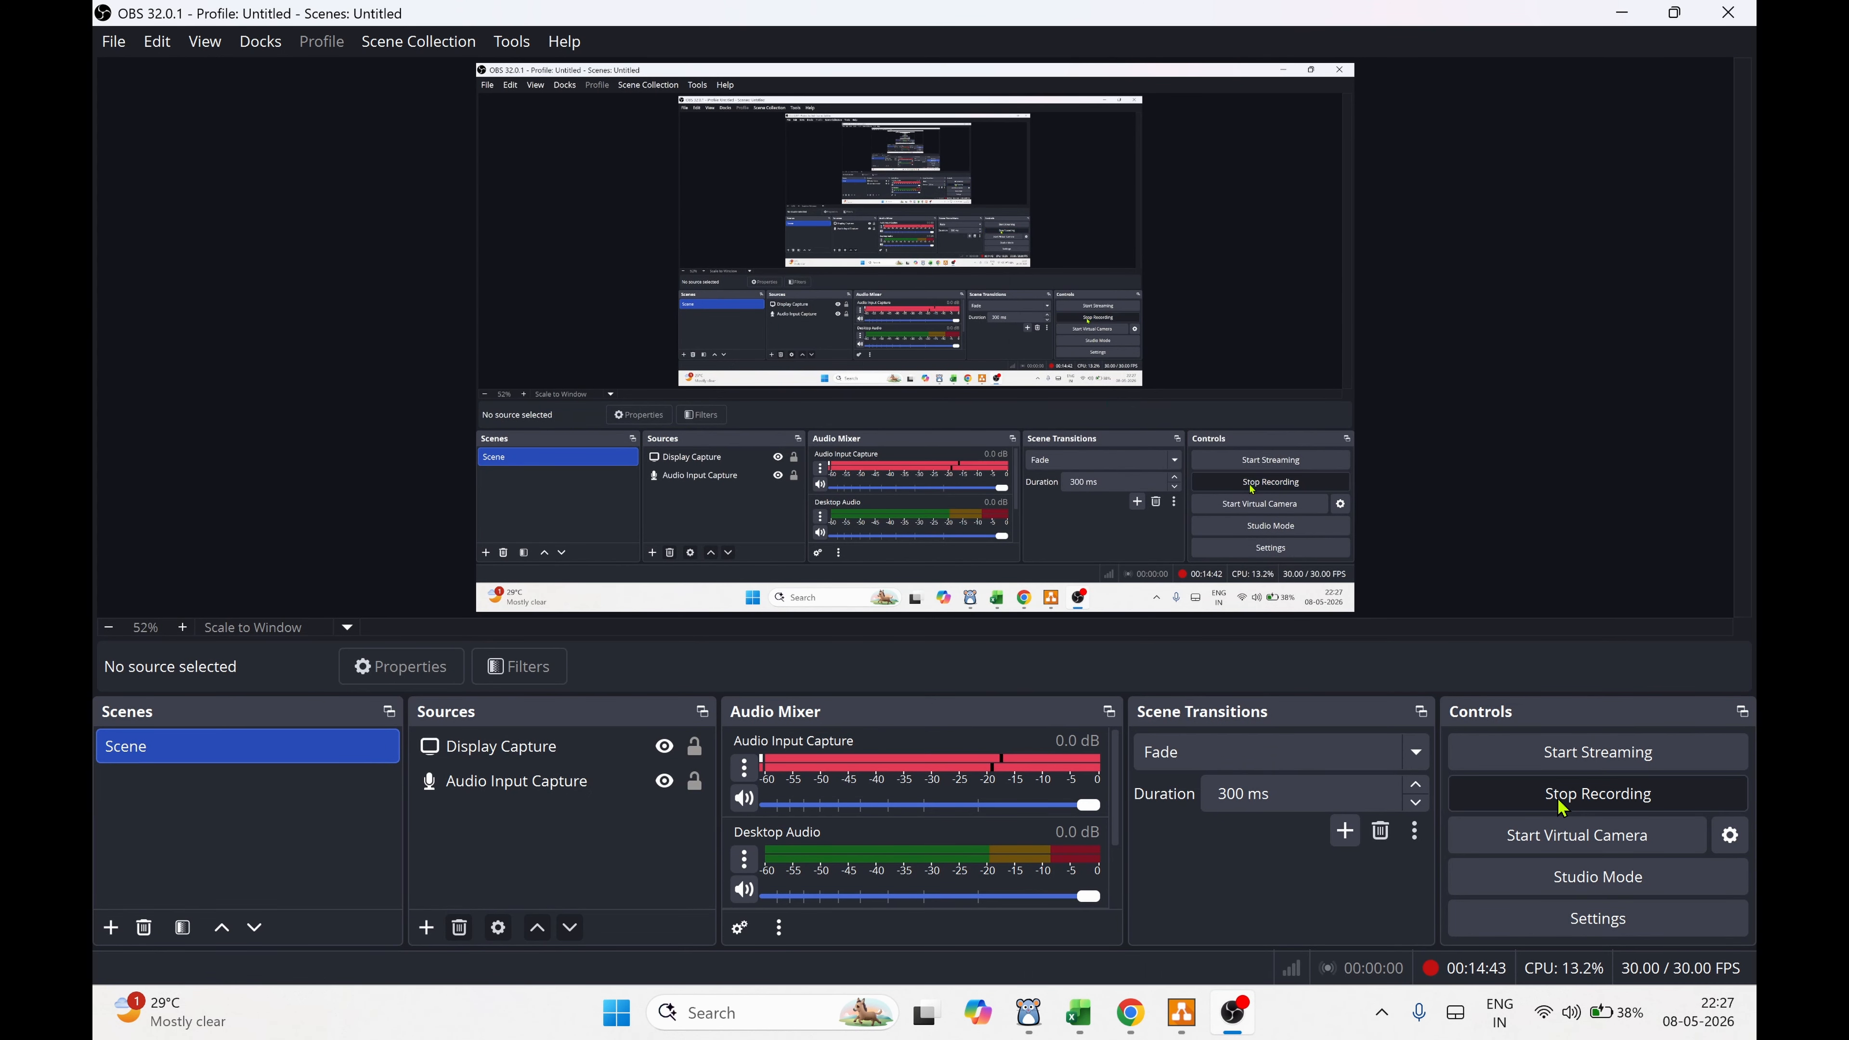